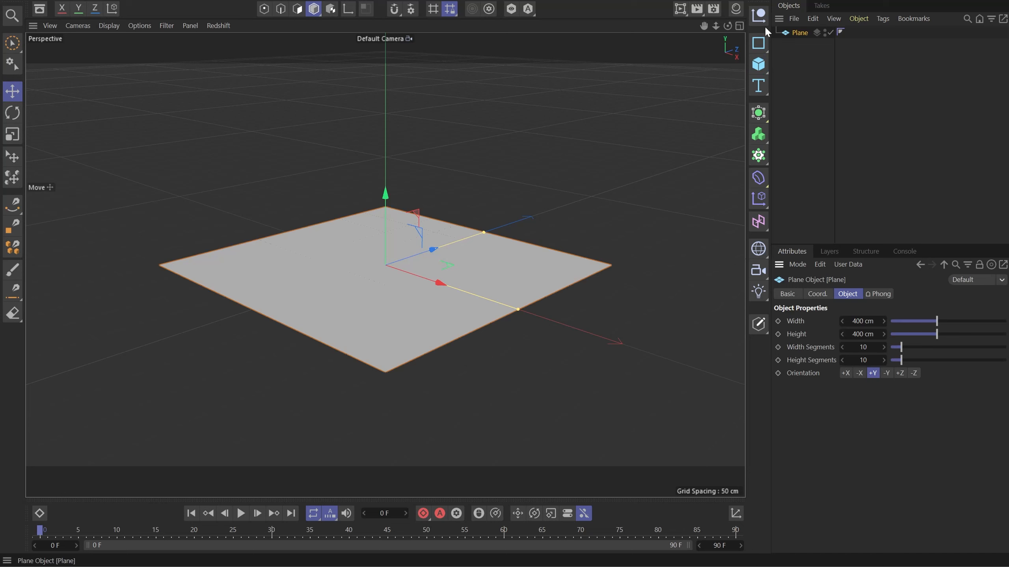
# - Switch the viewport display to Gouraud Shading (Lines) so the plane's segments show
pyautogui.click(138, 26)
pyautogui.moveTo(108, 25)
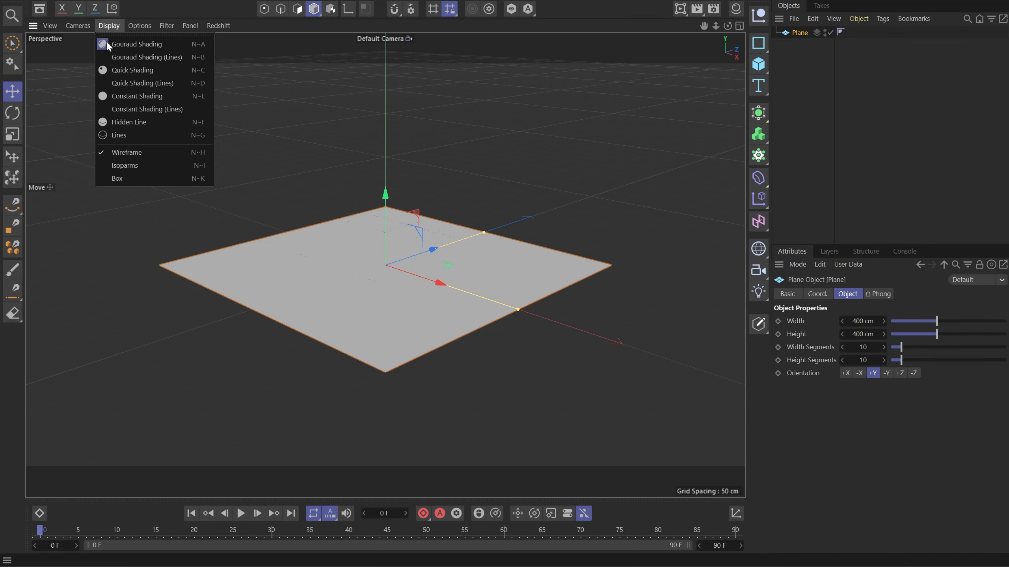
pyautogui.click(114, 60)
# - Create a new Redshift material and assign it to the plane
pyautogui.click(735, 8)
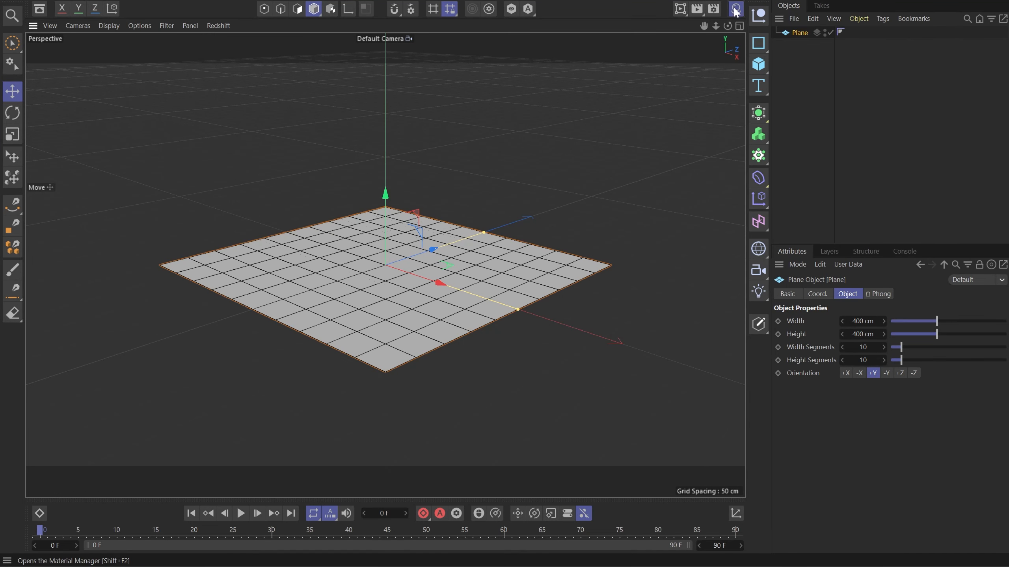
pyautogui.click(691, 26)
pyautogui.moveTo(707, 82)
pyautogui.moveTo(829, 83)
pyautogui.click(877, 83)
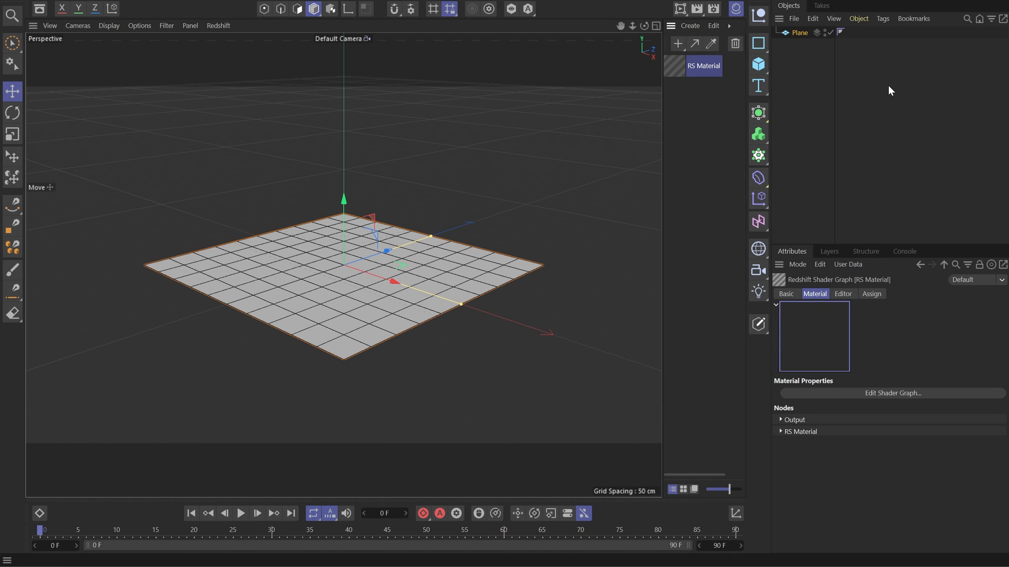
pyautogui.moveTo(674, 66); pyautogui.dragTo(798, 34)
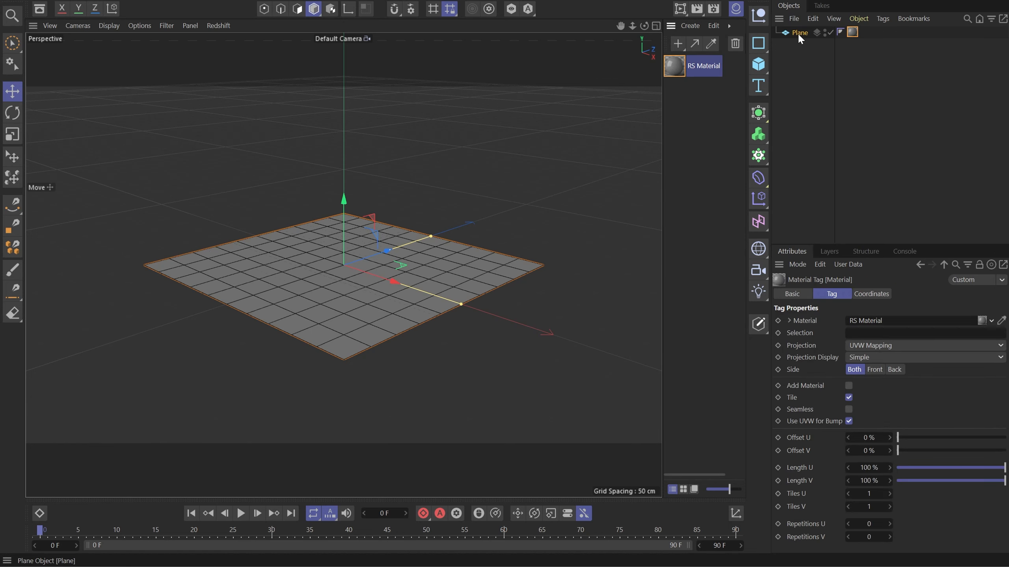
# - Add a State node to the plane material's shader graph and expose its Uvwcoord output in place of Normal
pyautogui.doubleClick(676, 67)
pyautogui.click(84, 164)
pyautogui.write('state')
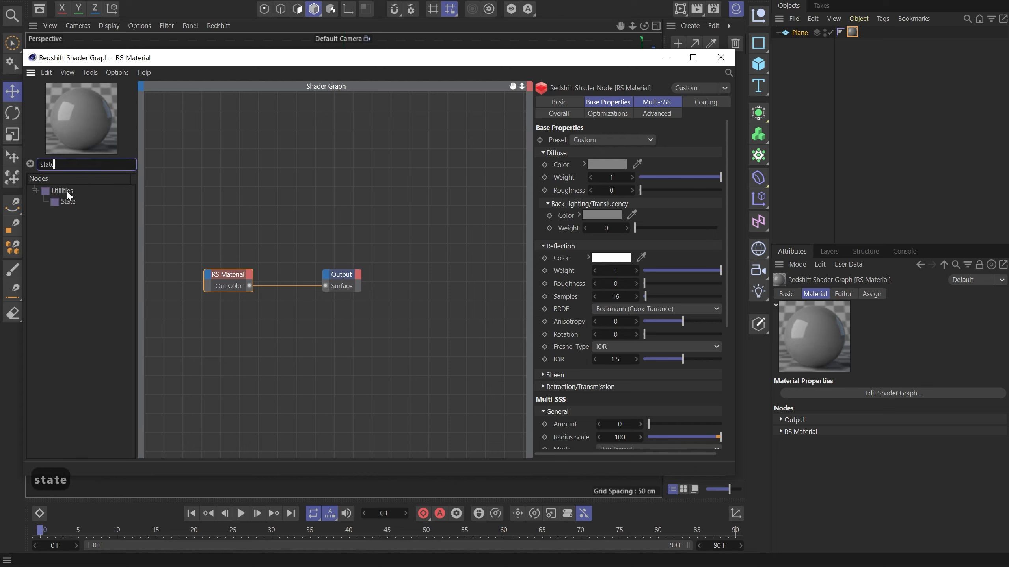
pyautogui.moveTo(68, 201); pyautogui.dragTo(306, 210)
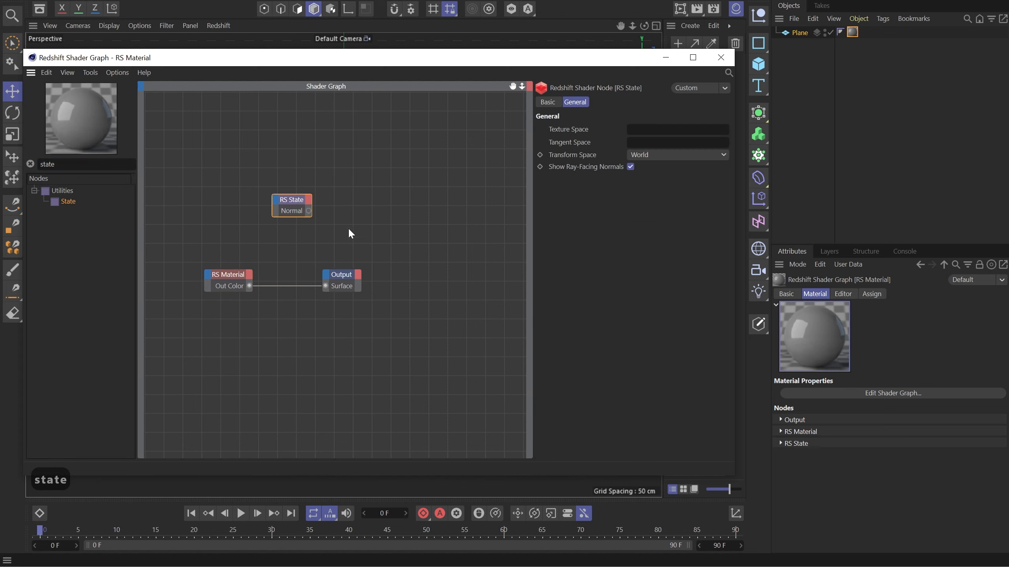
pyautogui.click(311, 200)
pyautogui.click(336, 341)
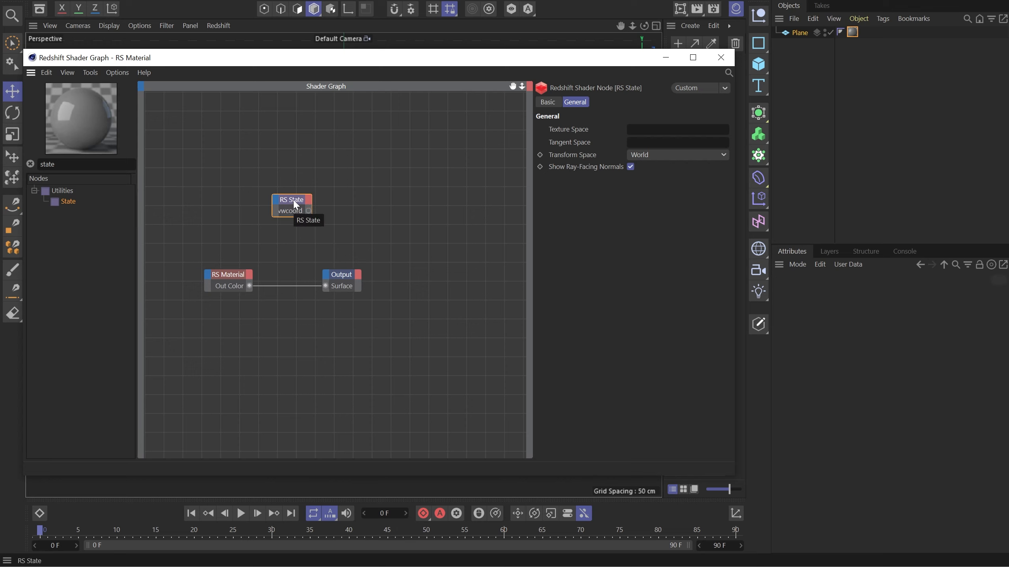
# - Add a C4D Shader node to the graph and load a Gradient shader into it
pyautogui.moveTo(59, 164); pyautogui.dragTo(3, 163)
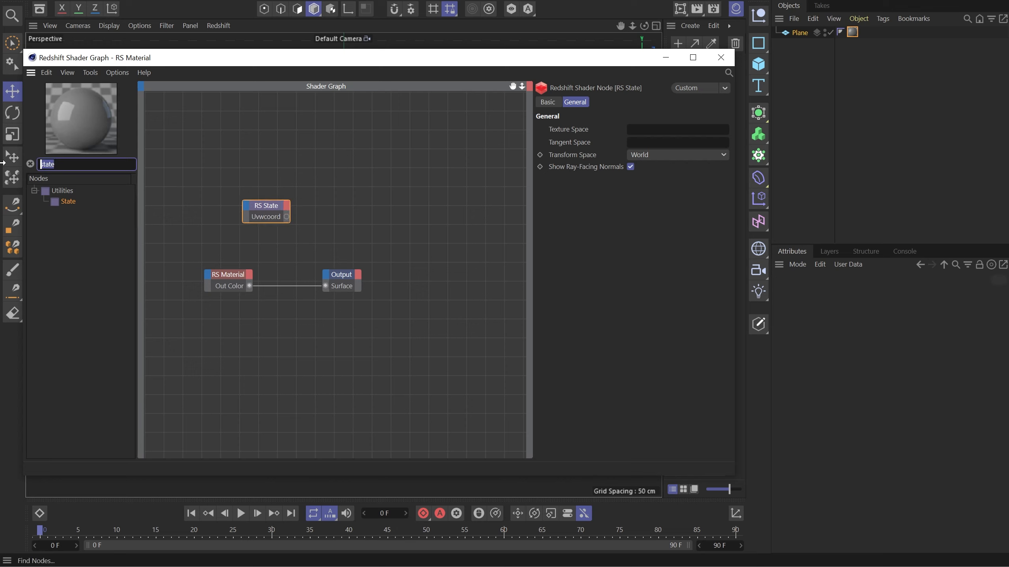
pyautogui.write('c4d')
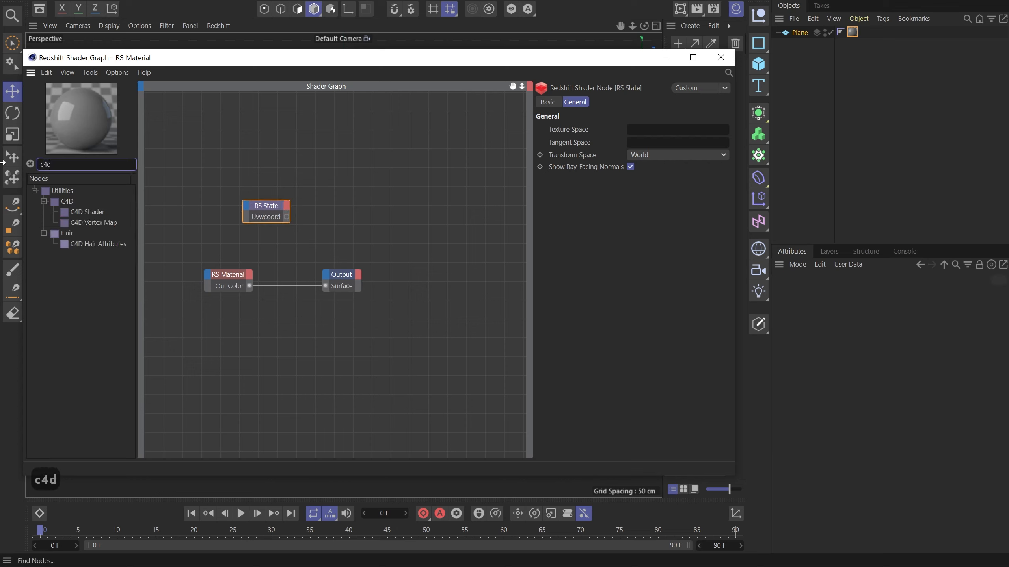
pyautogui.moveTo(397, 216); pyautogui.dragTo(397, 216)
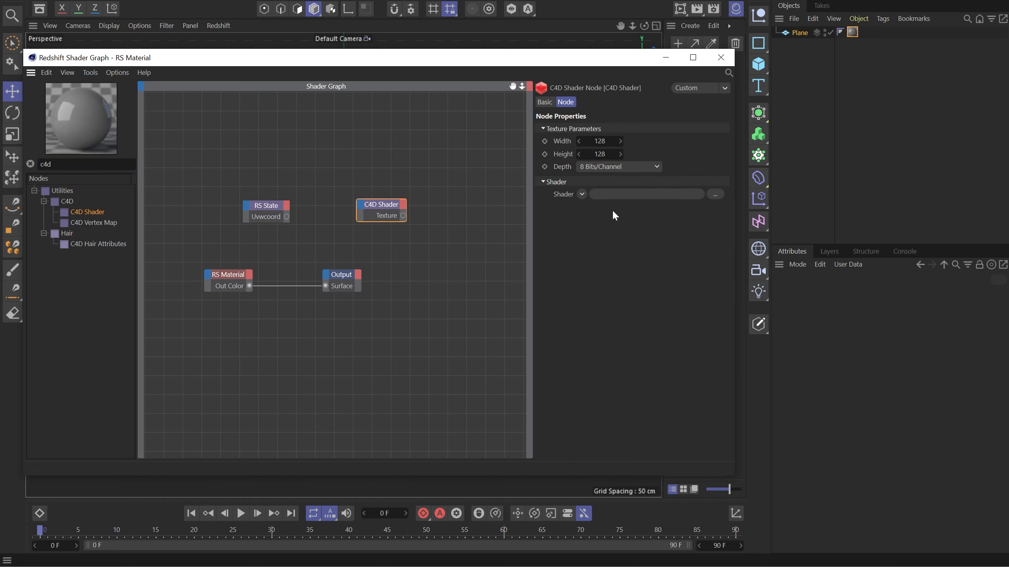
pyautogui.click(582, 194)
pyautogui.click(593, 305)
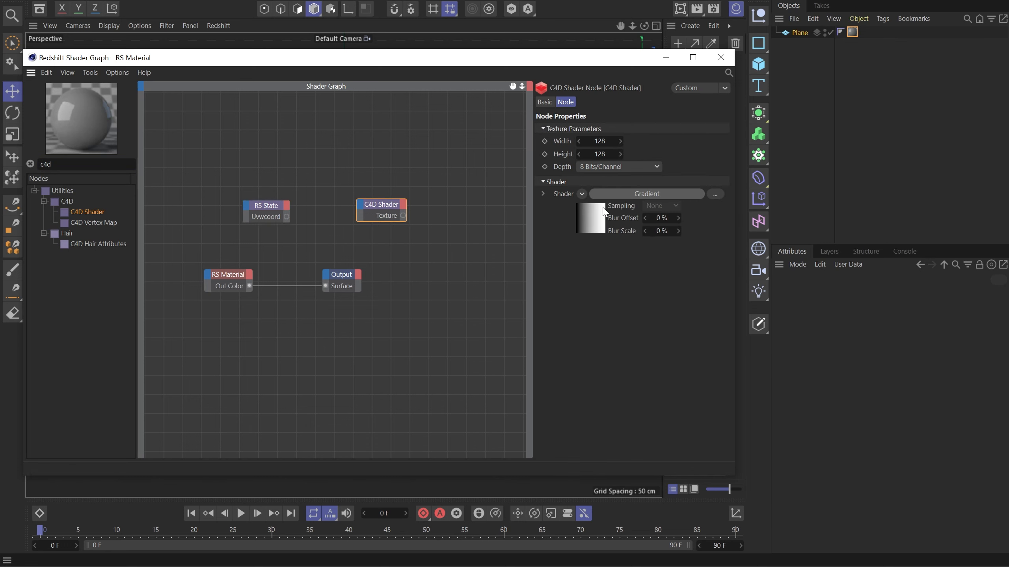
# - Keep the gradient's type at 2D - U and colour its end knot red with hue 0° and saturation 100%
pyautogui.click(600, 232)
pyautogui.click(845, 441)
pyautogui.click(841, 442)
pyautogui.click(824, 452)
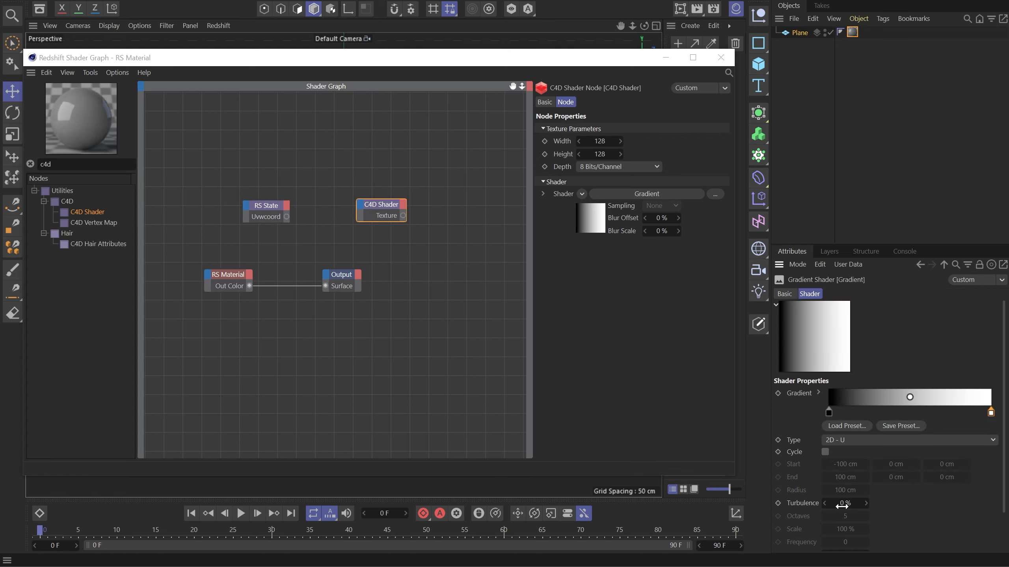
pyautogui.click(817, 393)
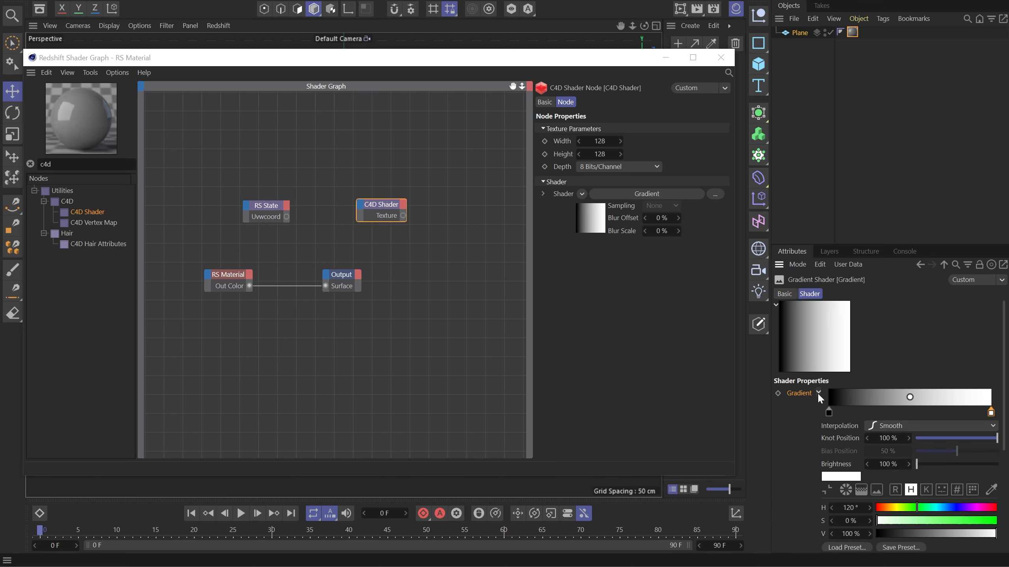
pyautogui.click(881, 507)
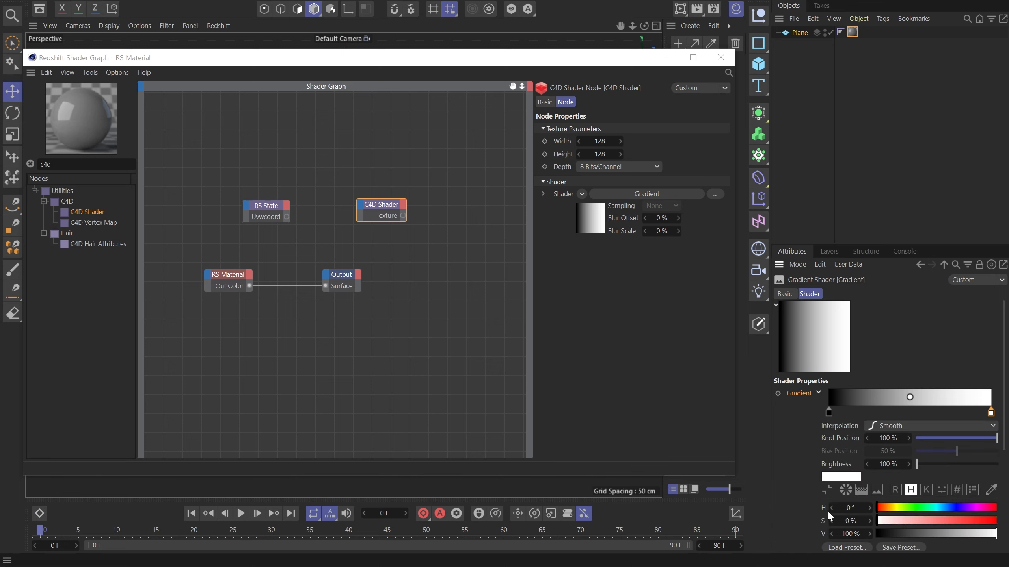
pyautogui.click(980, 521)
# - Wrap the red gradient in a Fusion shader and copy the gradient into the Fusion's Blend Channel
pyautogui.click(945, 265)
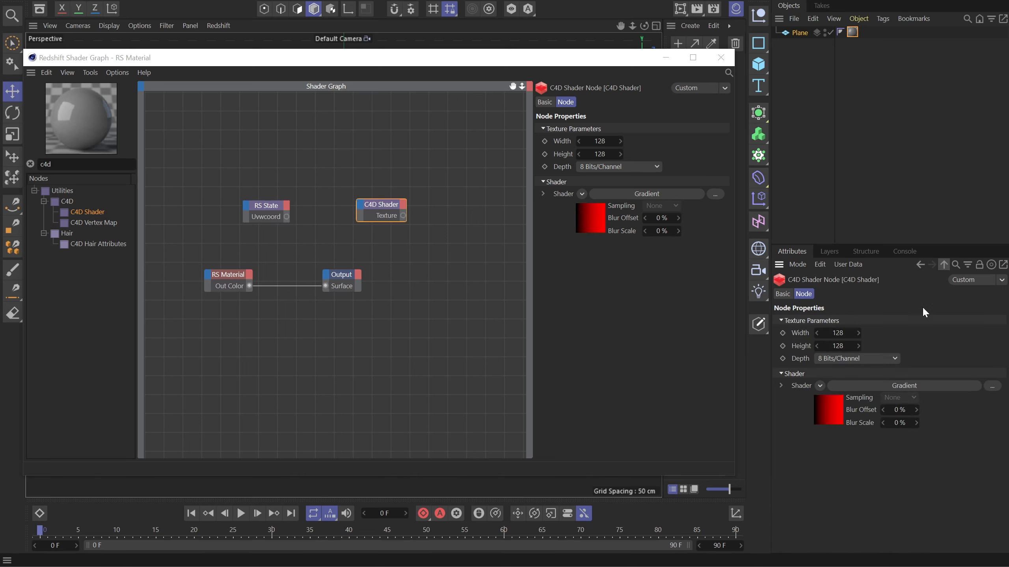
pyautogui.click(819, 385)
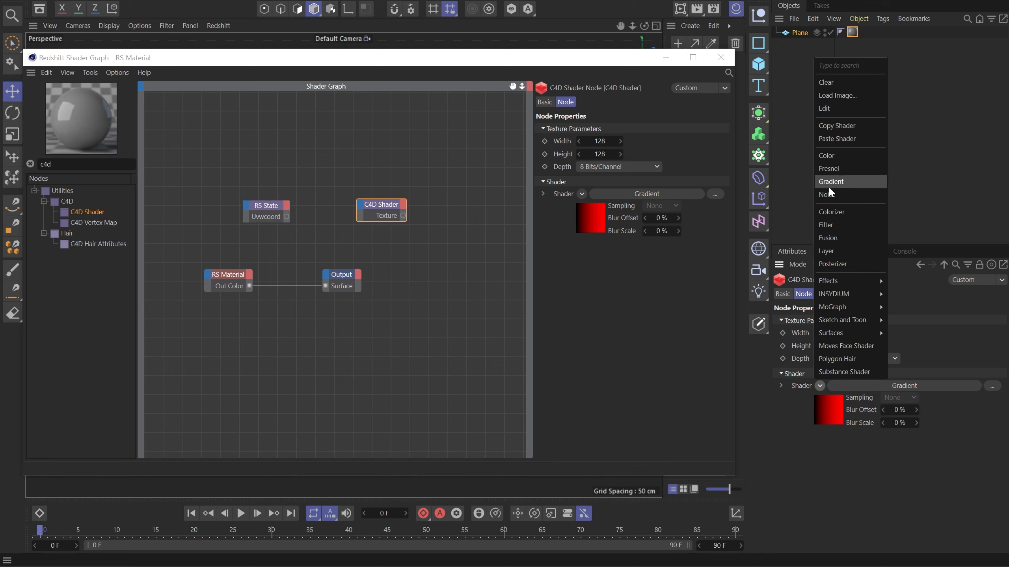
pyautogui.click(829, 238)
pyautogui.click(843, 385)
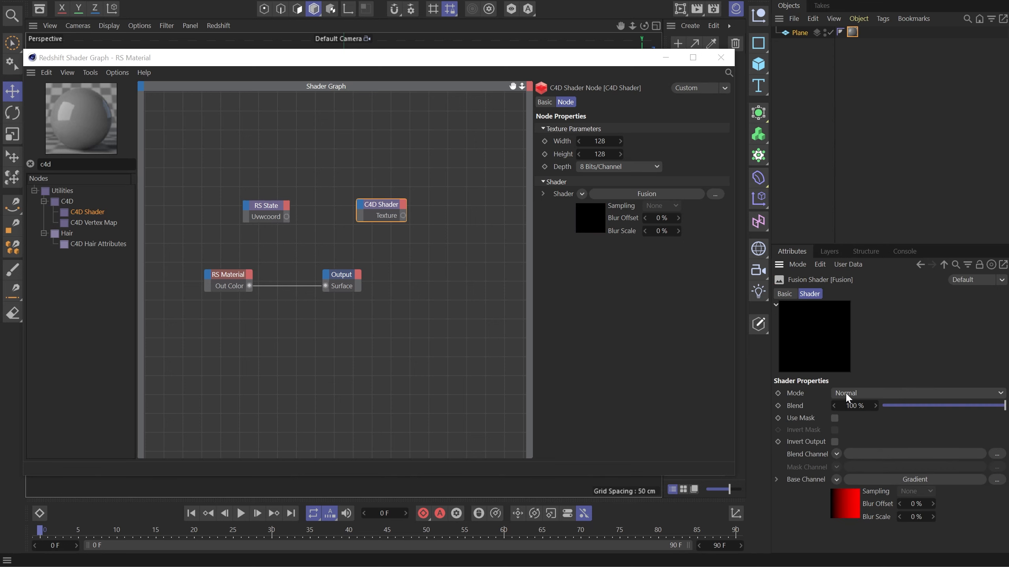
# - Recolour the end knot of the Blend Channel gradient green with hue 120° and set the gradient type to 2D - V
pyautogui.click(846, 502)
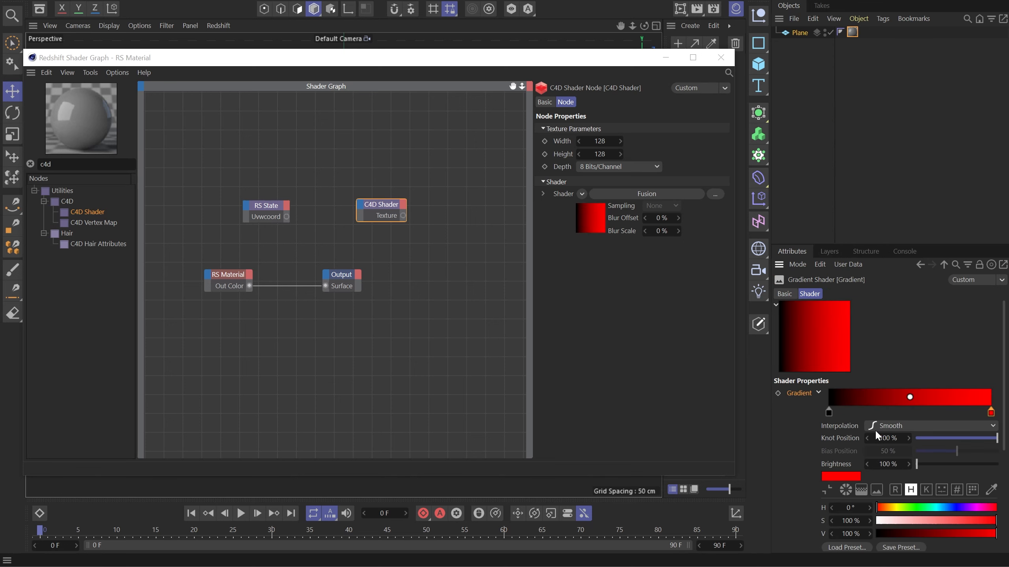
pyautogui.moveTo(911, 510); pyautogui.dragTo(916, 509)
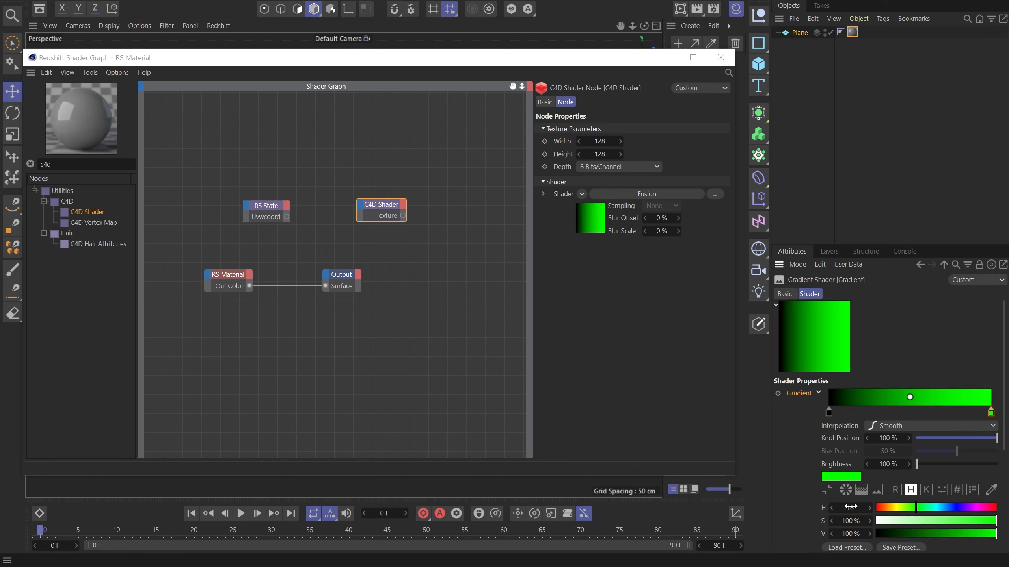
pyautogui.doubleClick(851, 507)
pyautogui.write('120')
pyautogui.press('Return')
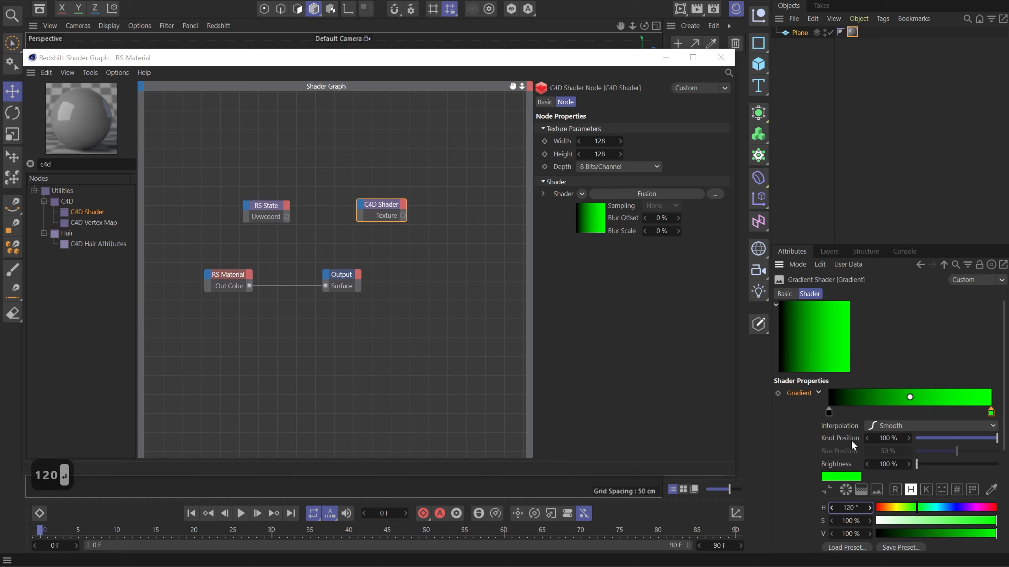
pyautogui.click(818, 392)
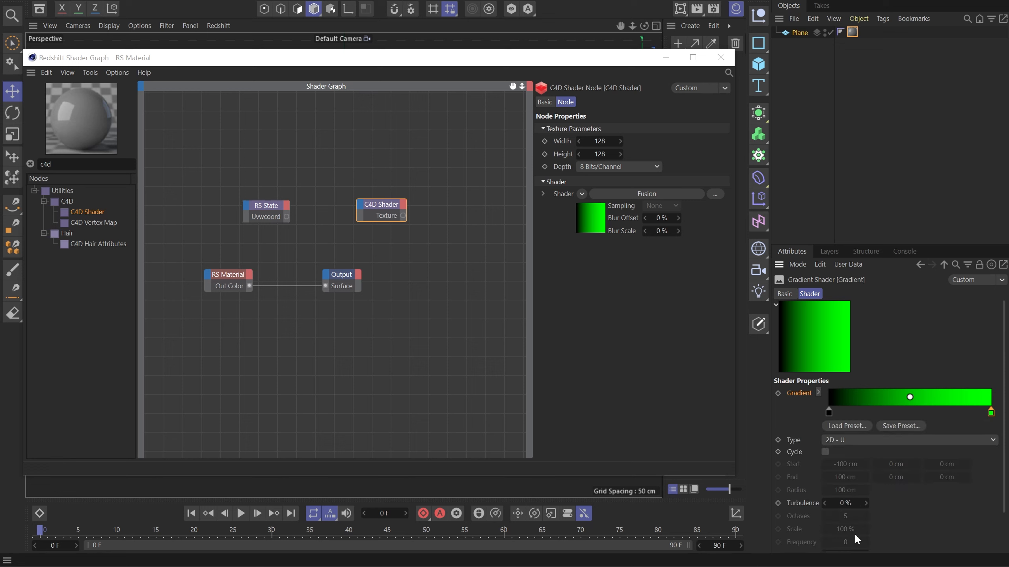
pyautogui.click(855, 442)
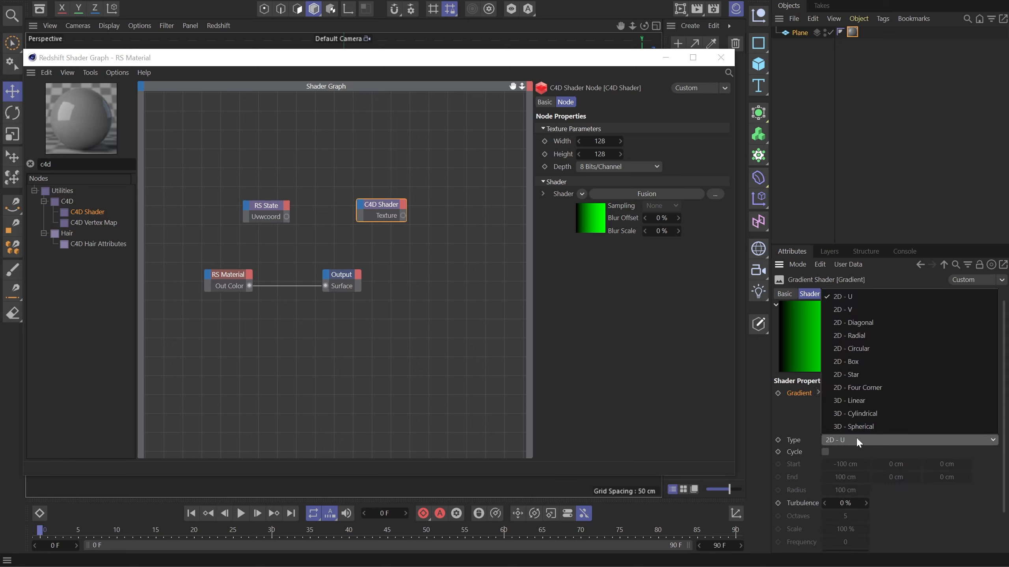
pyautogui.click(859, 307)
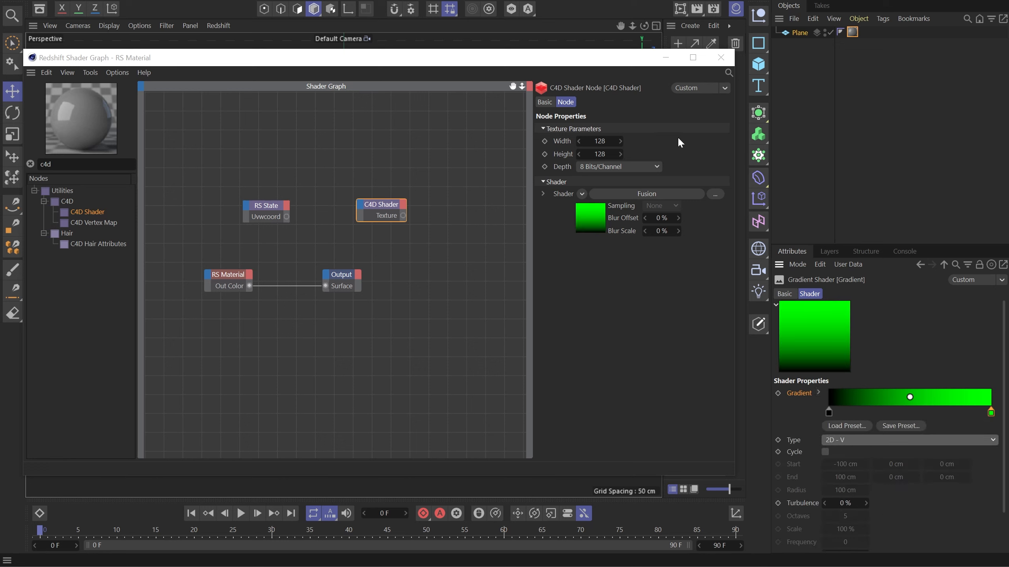
# - Set the Fusion shader's blending mode to Add
pyautogui.click(594, 221)
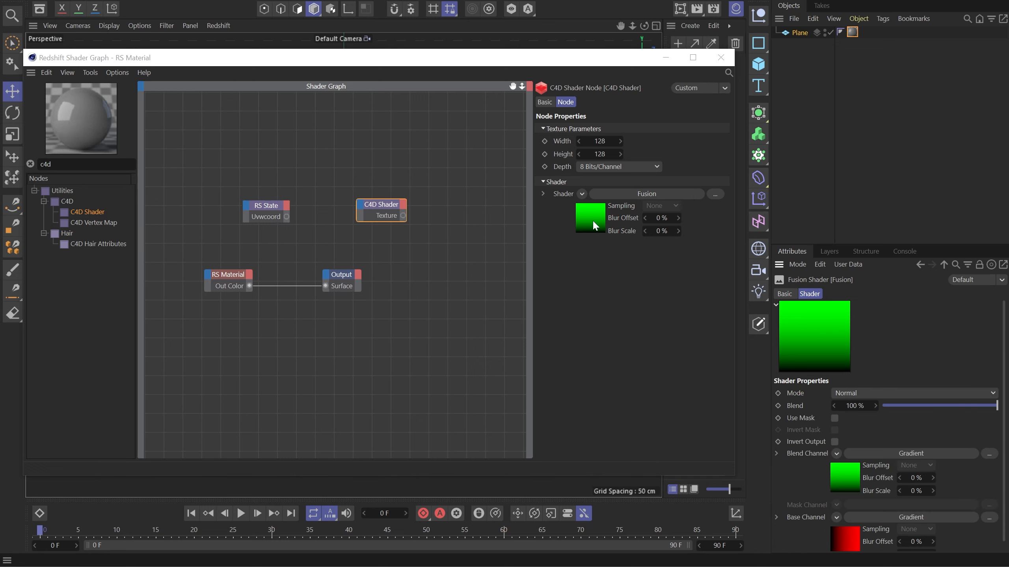
pyautogui.click(889, 394)
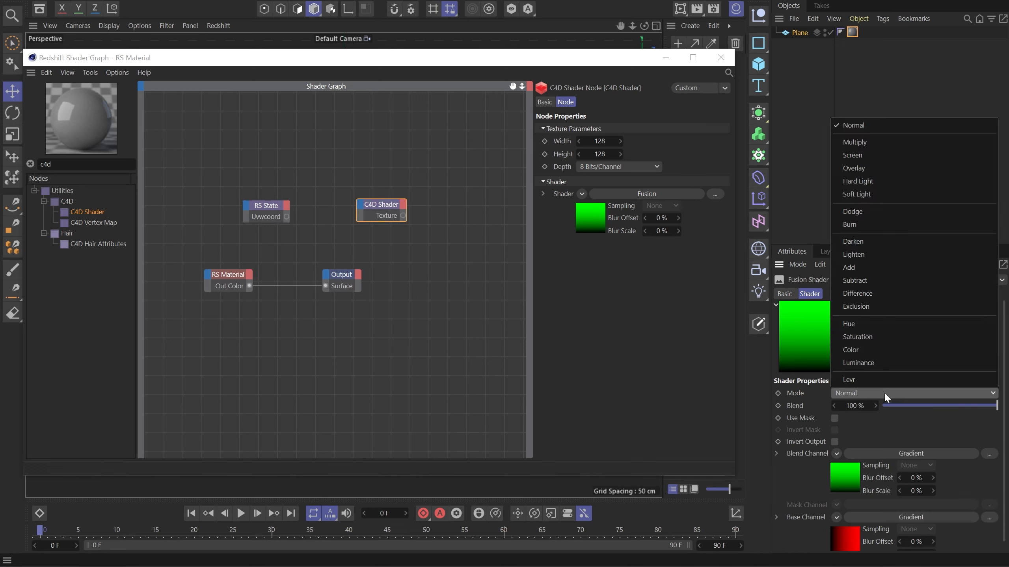
pyautogui.click(863, 268)
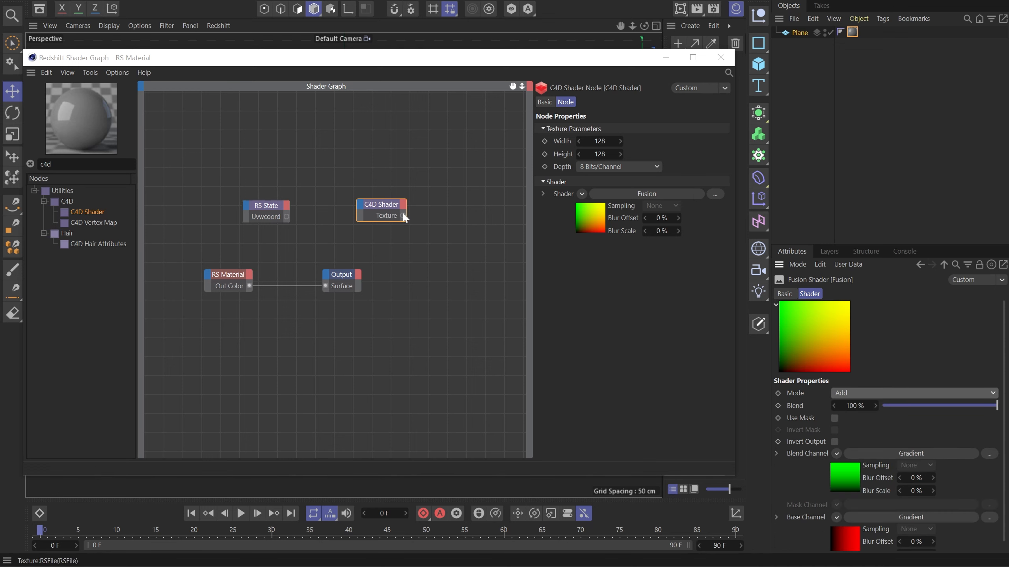
# - Add a Texture node fed by the C4D Shader and connect its Out Color to the Output node's Viewport input
pyautogui.moveTo(65, 164); pyautogui.dragTo(1, 157)
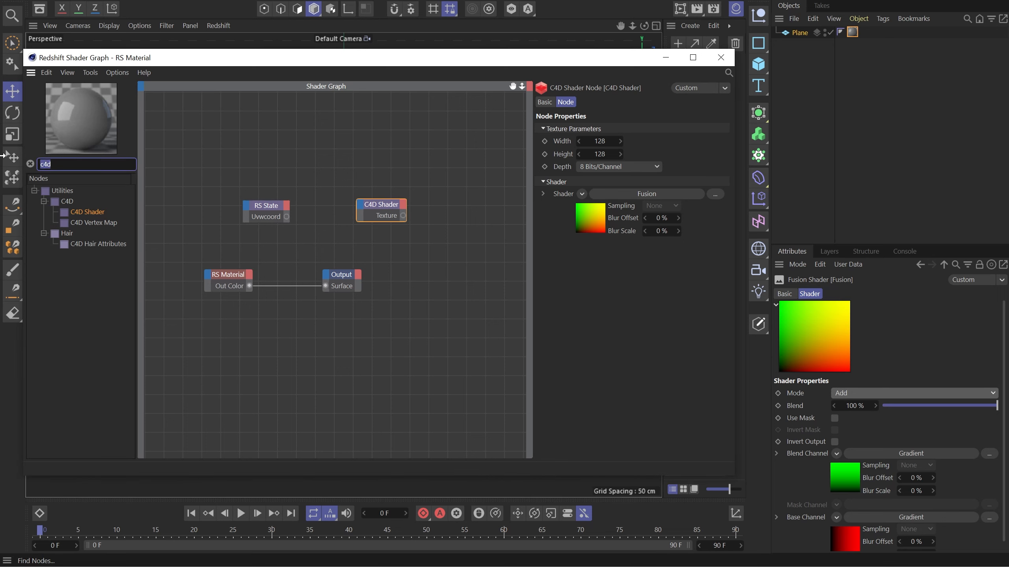
pyautogui.write('text')
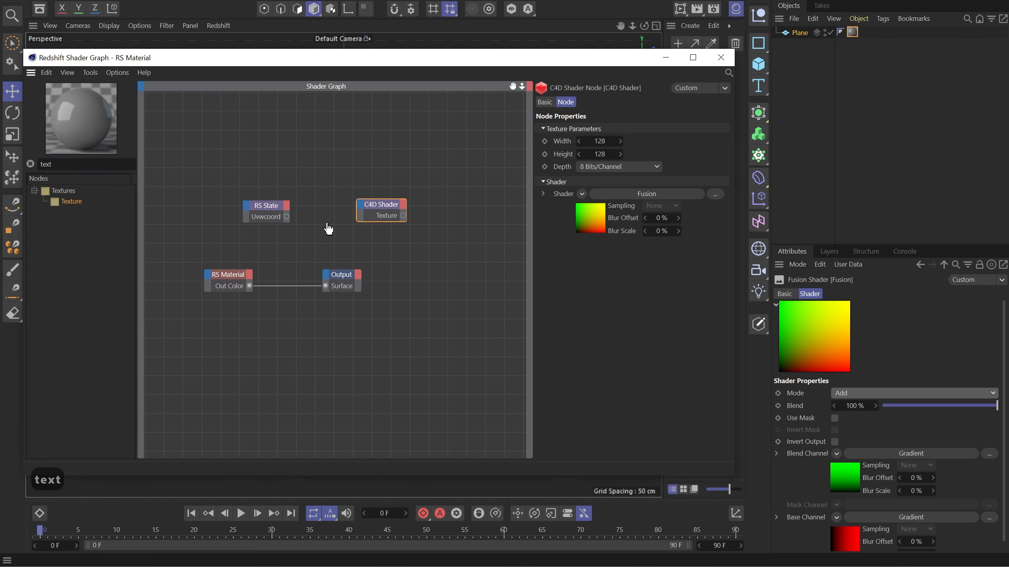
pyautogui.moveTo(328, 229); pyautogui.dragTo(324, 274)
pyautogui.click(503, 219)
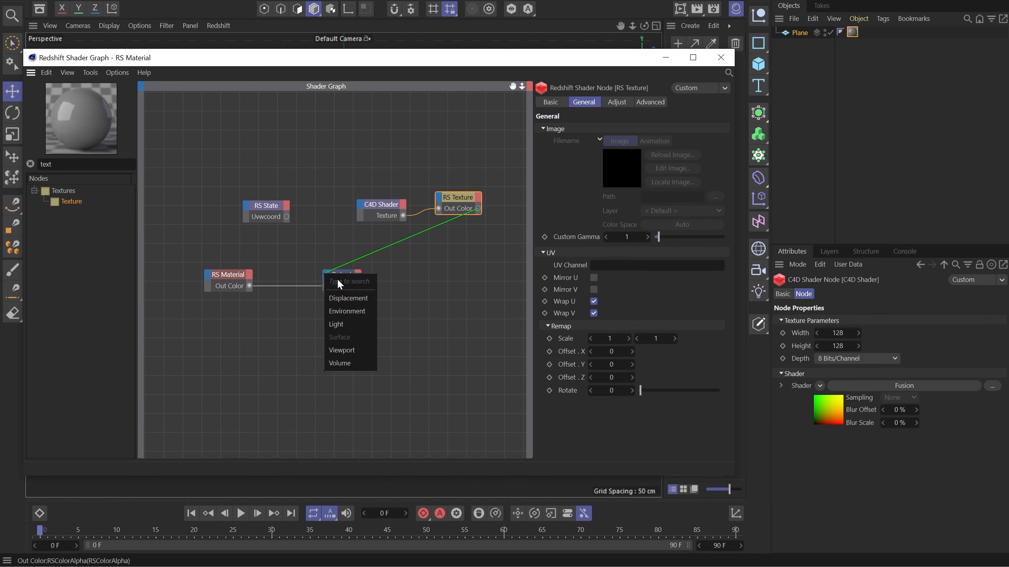
pyautogui.click(356, 347)
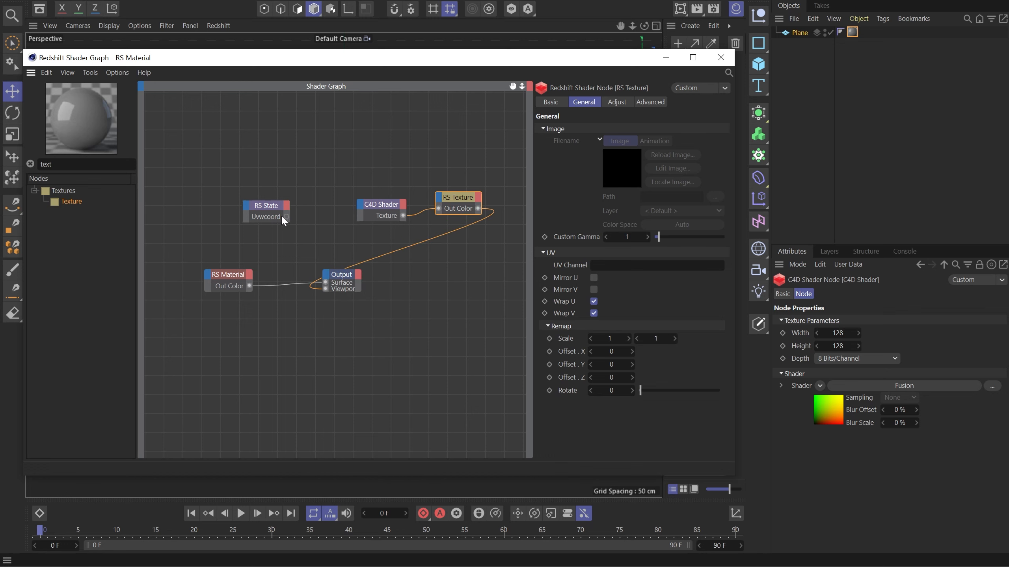
# - Connect the State node's Uvwcoord output to the Output node's Surface input and close the shader graph
pyautogui.moveTo(286, 217); pyautogui.dragTo(325, 283)
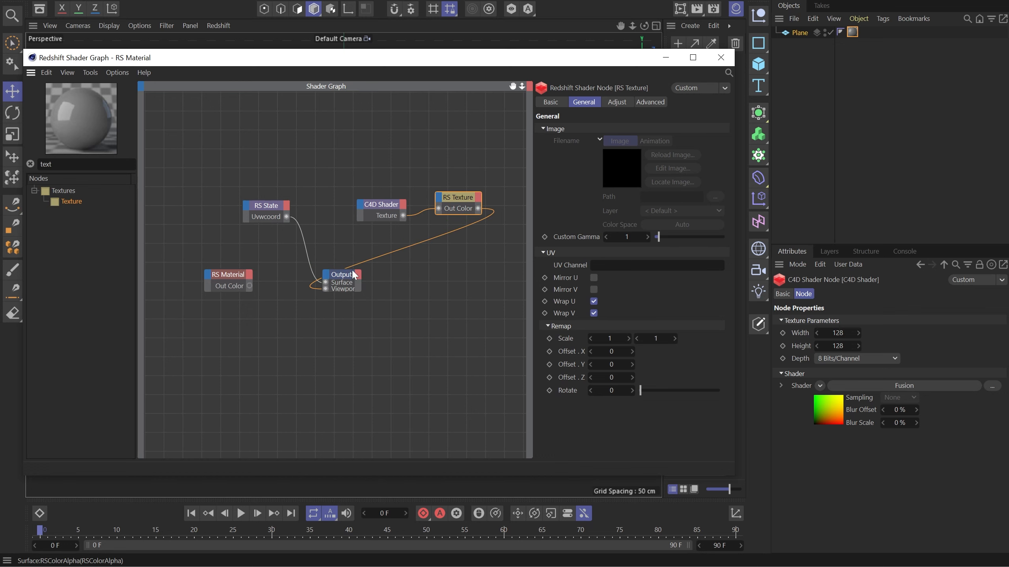
pyautogui.doubleClick(342, 274)
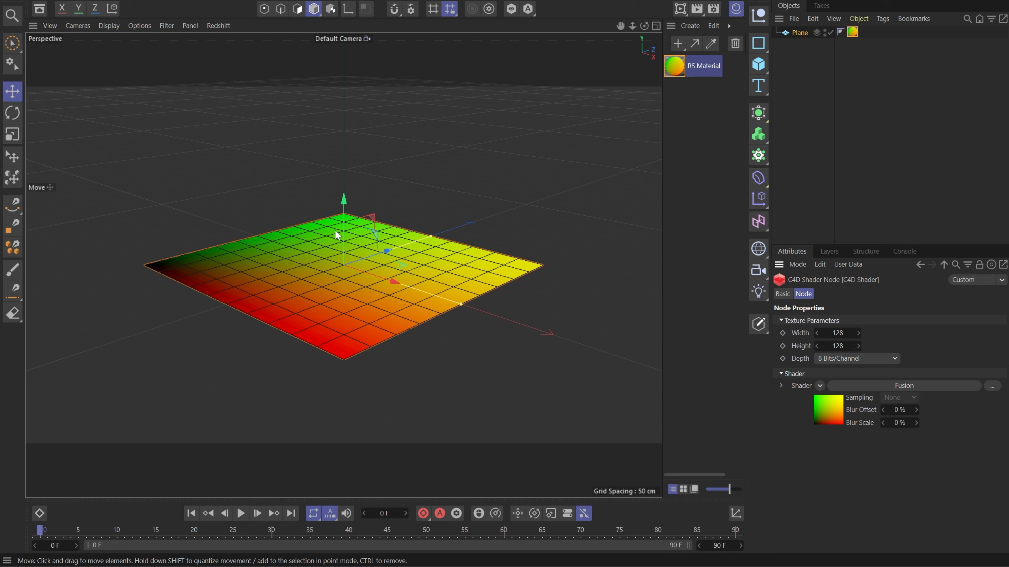
# - Add a Random effector as a child of the plane and set its deformation to Point
pyautogui.click(760, 198)
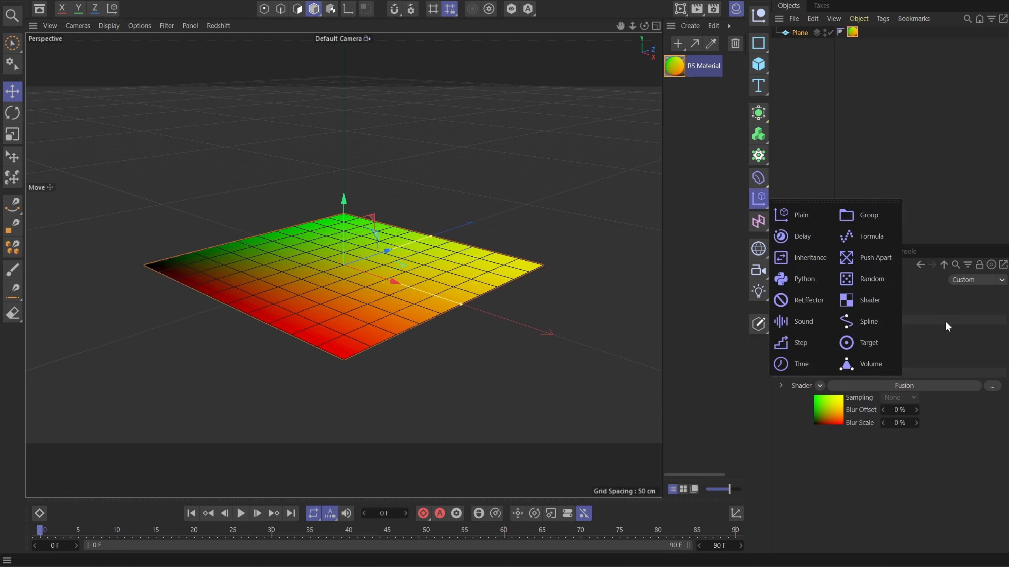
pyautogui.click(872, 284)
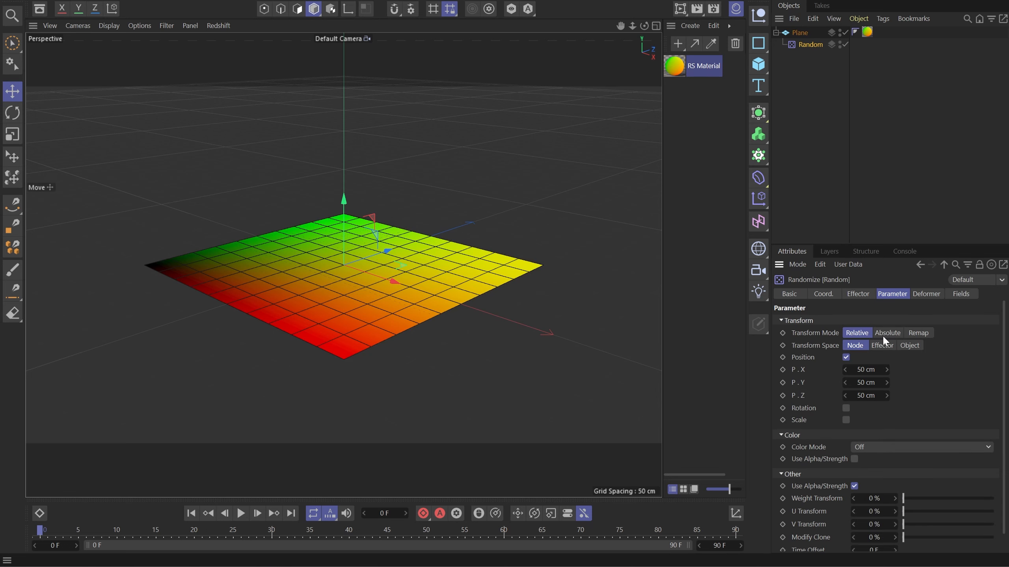
pyautogui.click(928, 296)
pyautogui.click(896, 321)
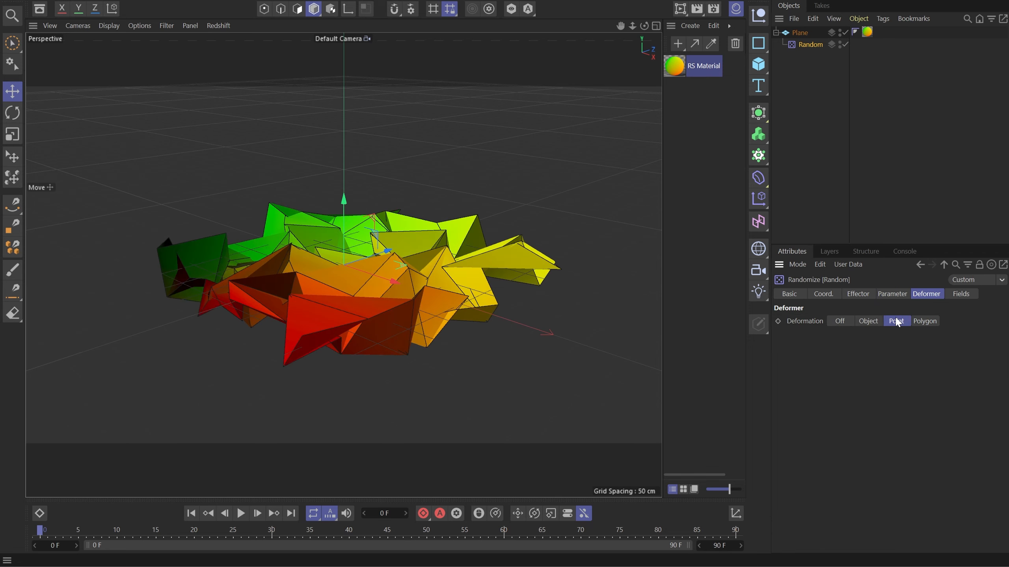
# - Try the Random effector at 20 % strength, then at 72 %, and compare the plane's deformation
pyautogui.click(858, 294)
pyautogui.moveTo(1001, 321); pyautogui.dragTo(895, 324)
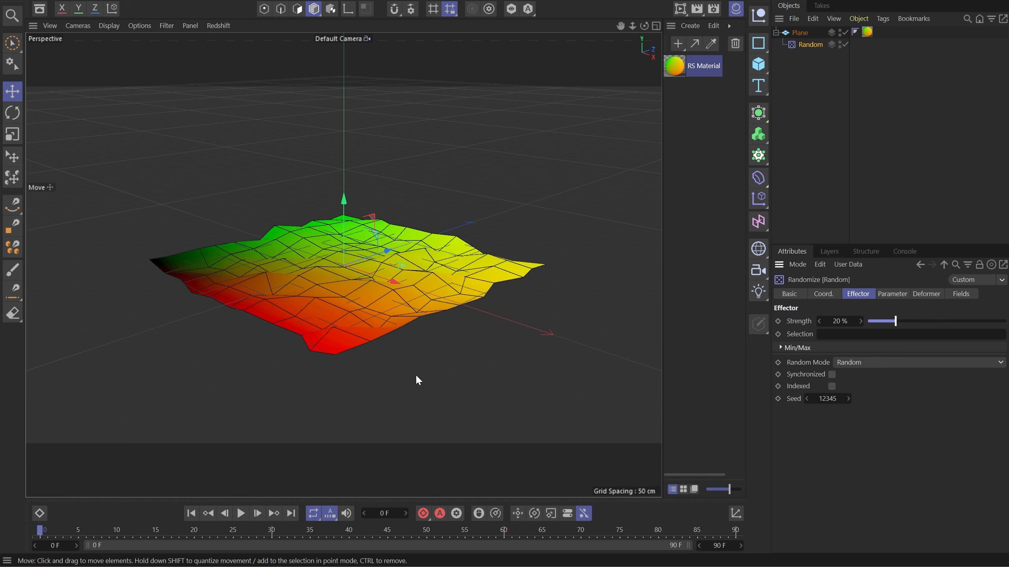
pyautogui.keyDown('alt'); pyautogui.moveTo(345, 268); pyautogui.dragTo(402, 347); pyautogui.keyUp('alt')
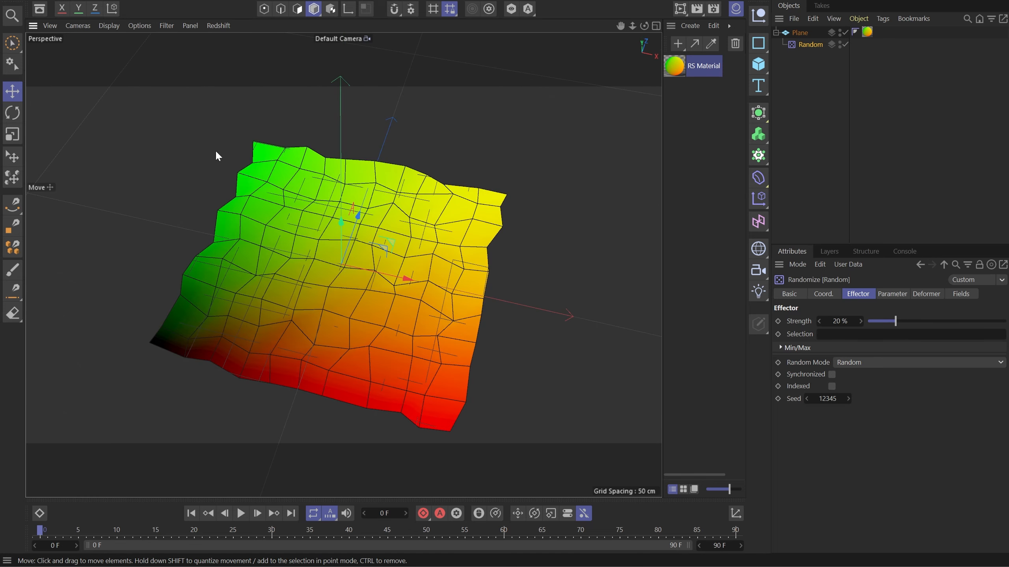
pyautogui.moveTo(917, 322); pyautogui.dragTo(965, 321)
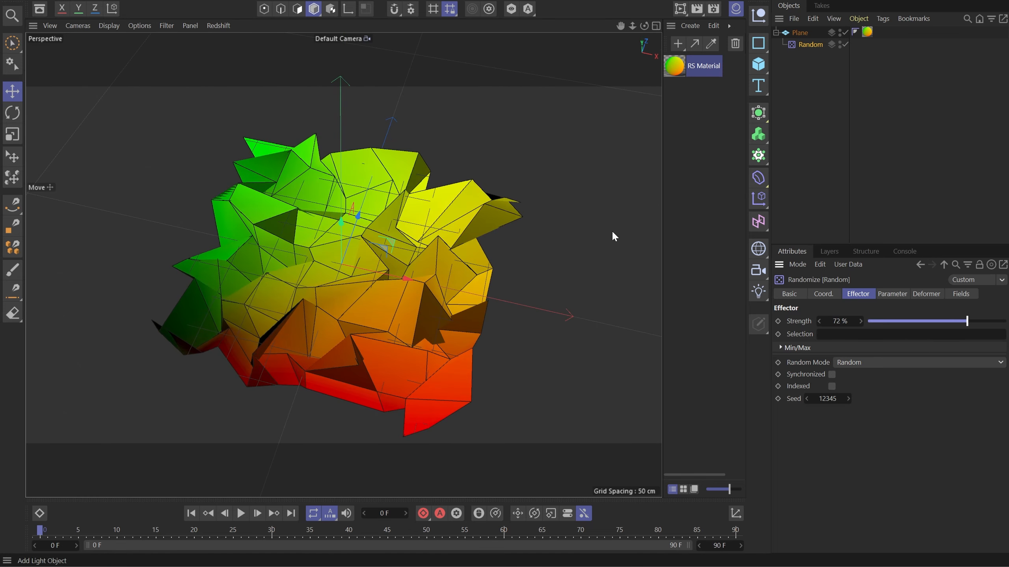
pyautogui.click(329, 320)
pyautogui.moveTo(380, 243); pyautogui.dragTo(374, 217)
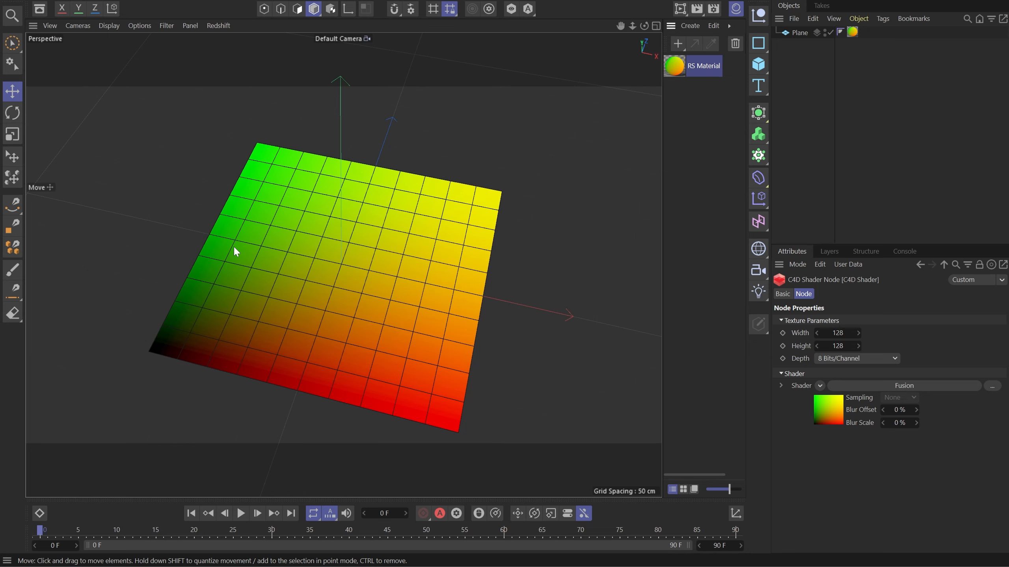
# - Open the RS Material's shader graph and add Tangent and Bitangent outputs to the State node
pyautogui.doubleClick(675, 67)
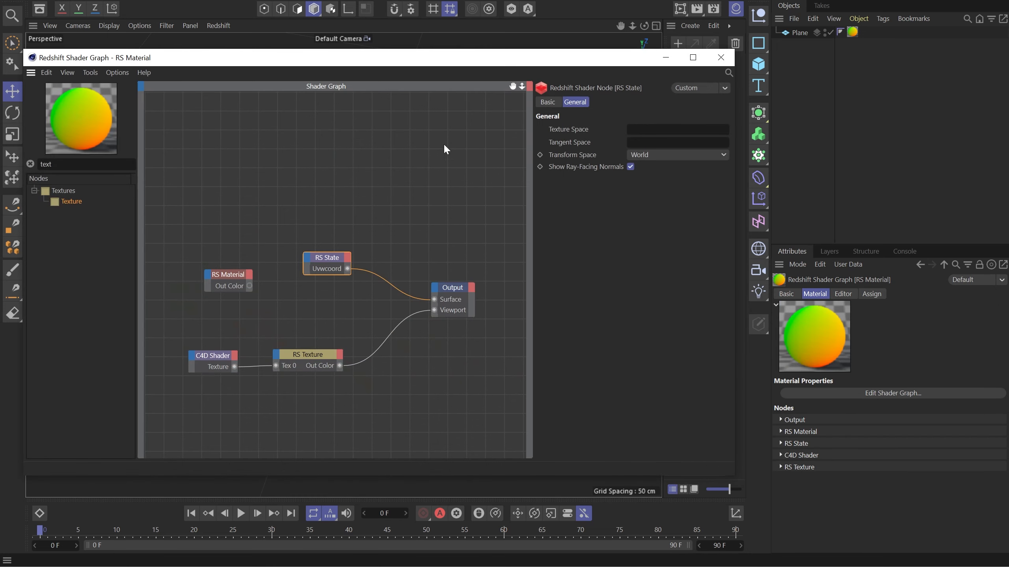
pyautogui.click(347, 261)
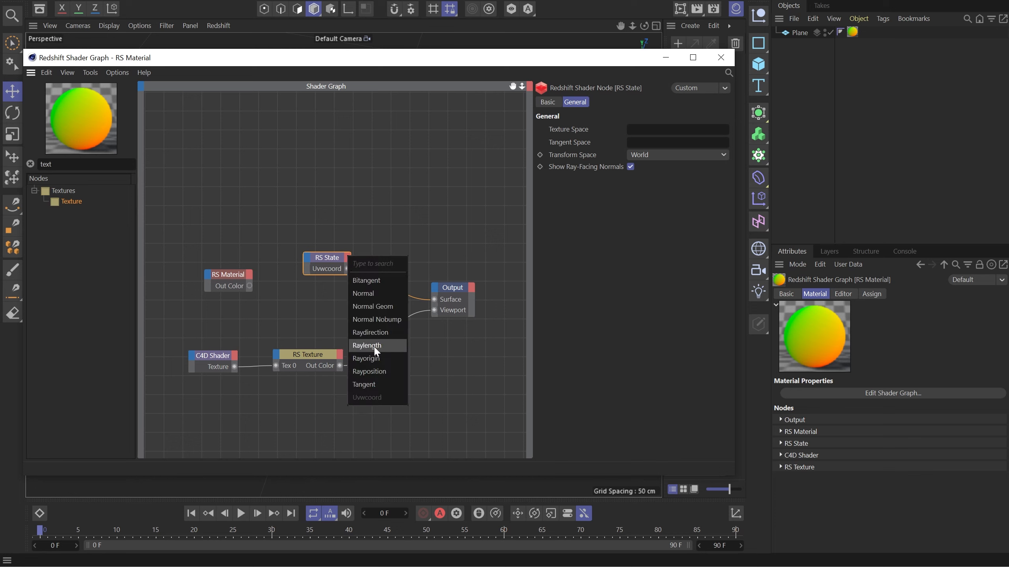
pyautogui.click(377, 385)
pyautogui.click(348, 263)
pyautogui.click(377, 289)
pyautogui.click(335, 261)
pyautogui.moveTo(335, 263); pyautogui.dragTo(309, 257)
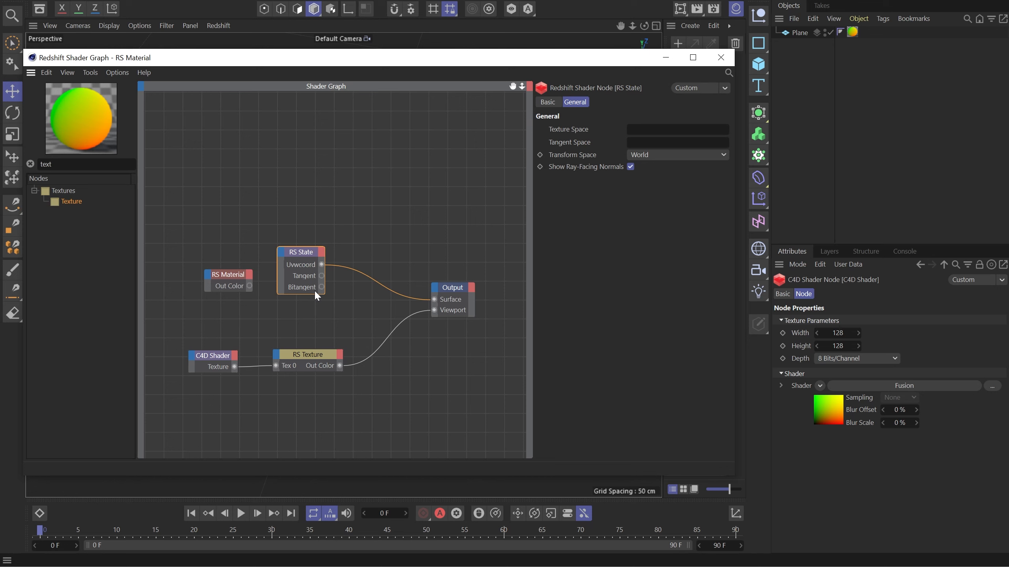
# - Connect the State node's Tangent output to the RS Material's Diffuse Color and the material's Out Color to the Output's Surface
pyautogui.moveTo(229, 274); pyautogui.dragTo(411, 235)
pyautogui.moveTo(321, 276); pyautogui.dragTo(390, 245)
pyautogui.click(576, 258)
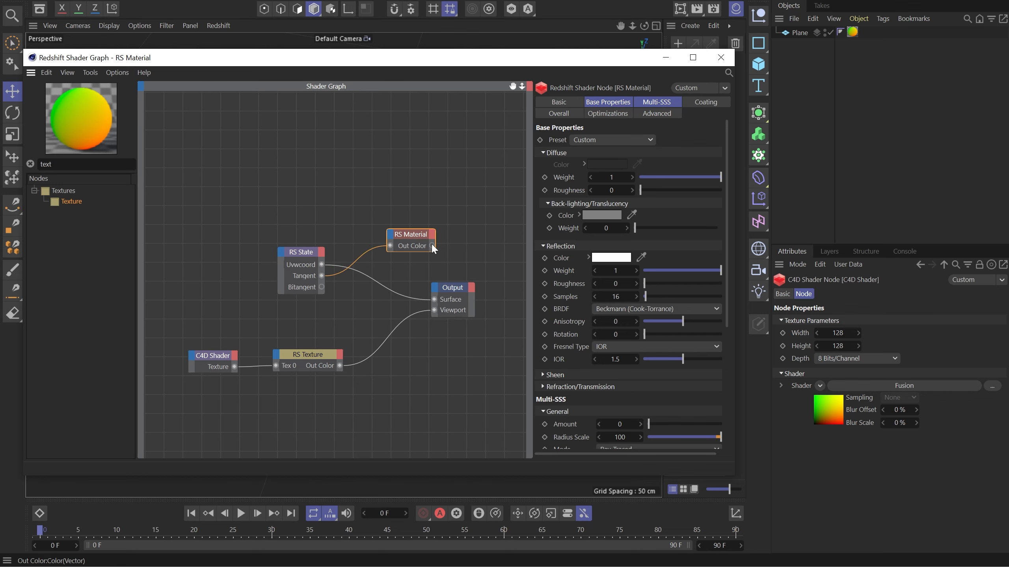
pyautogui.click(416, 234)
pyautogui.moveTo(476, 246); pyautogui.dragTo(434, 299)
pyautogui.click(667, 59)
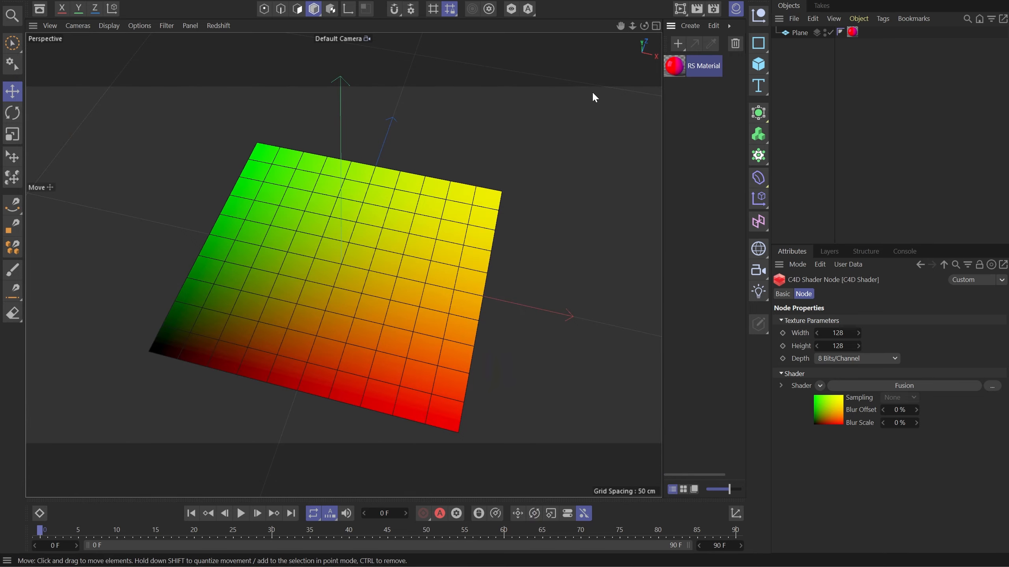
# - Open the Redshift RenderView, start interactive rendering, and place its window beside the plane
pyautogui.click(766, 566)
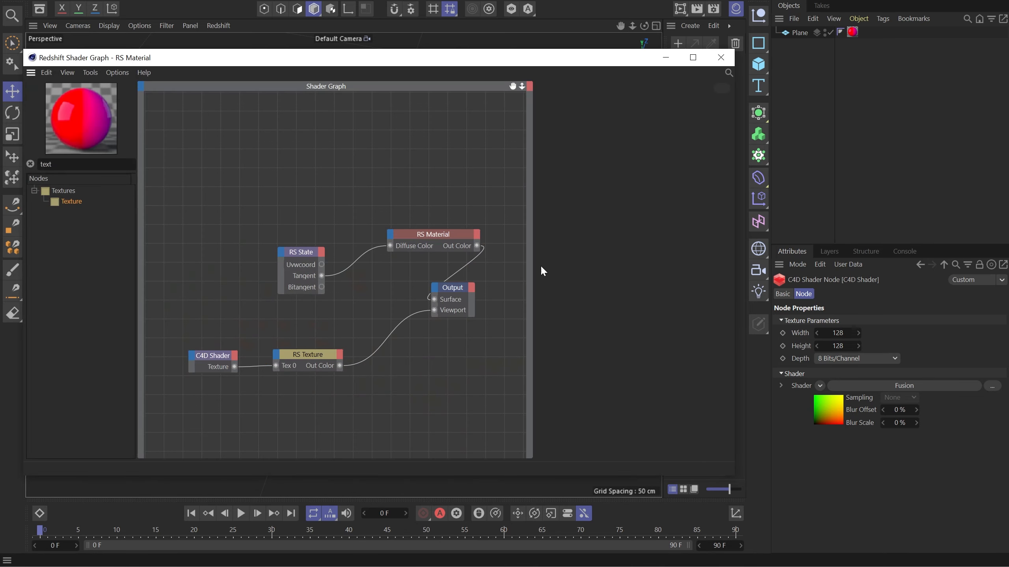
pyautogui.click(766, 566)
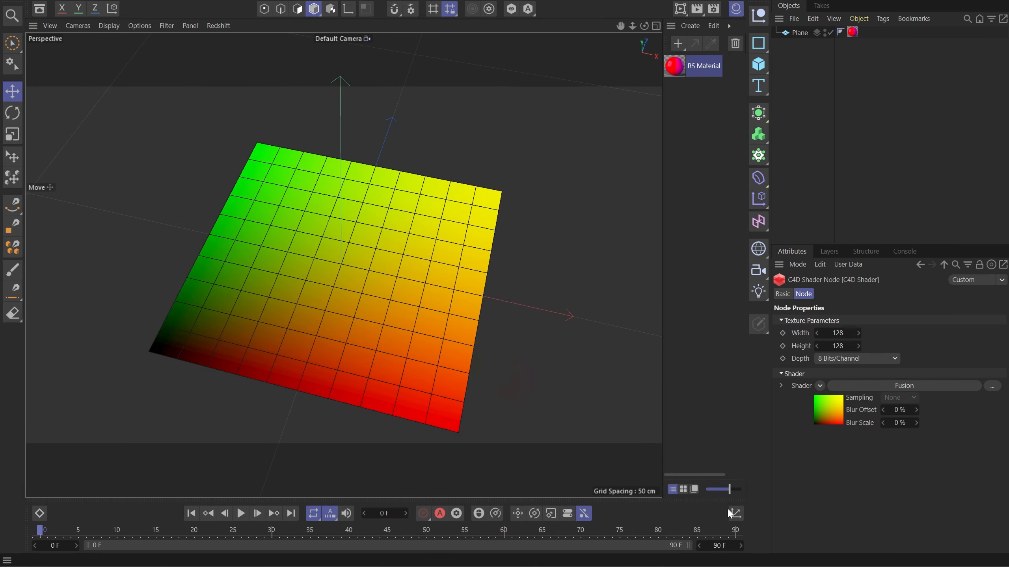
pyautogui.click(643, 566)
pyautogui.click(541, 65)
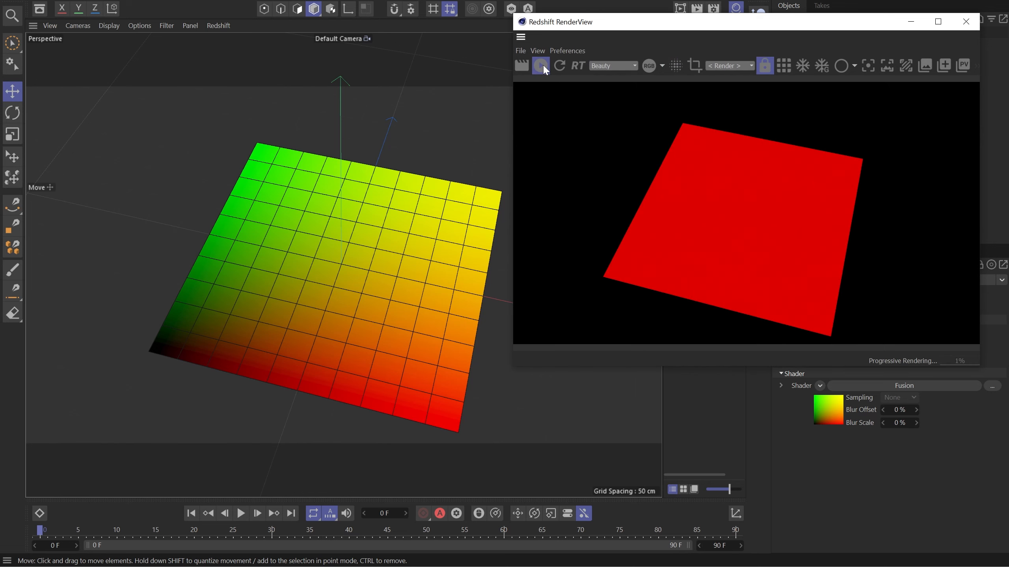
pyautogui.moveTo(650, 30); pyautogui.dragTo(521, 114)
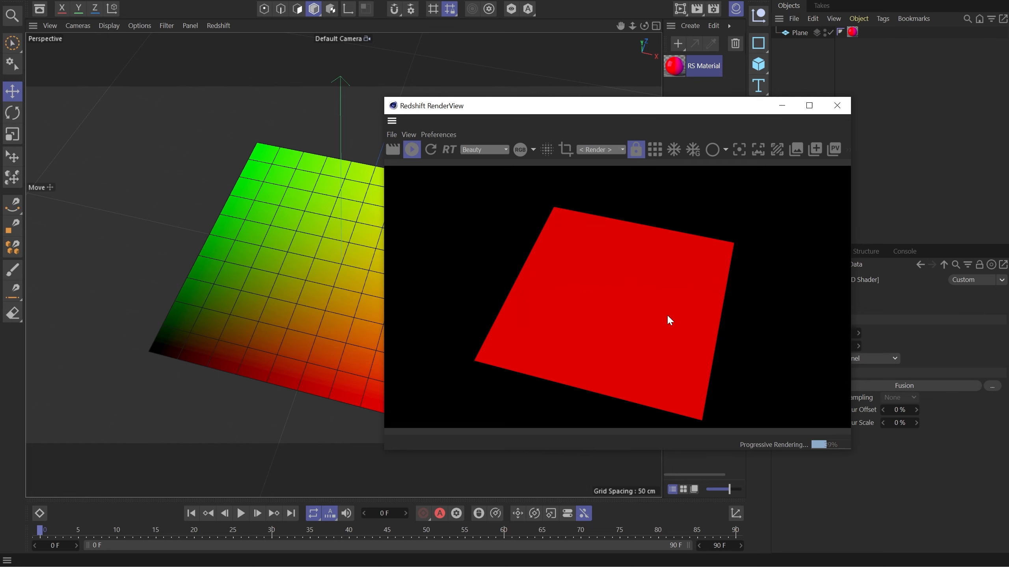
pyautogui.moveTo(509, 106); pyautogui.dragTo(636, 99)
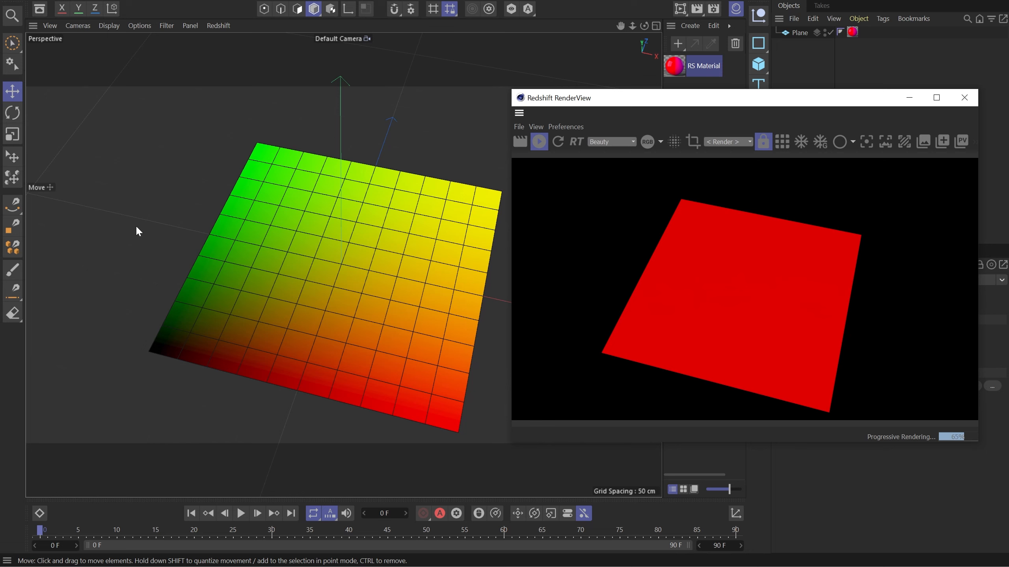
# - Rotate the plane a quarter turn about its vertical axis while the tangent colour renders
pyautogui.click(437, 305)
pyautogui.press('r')
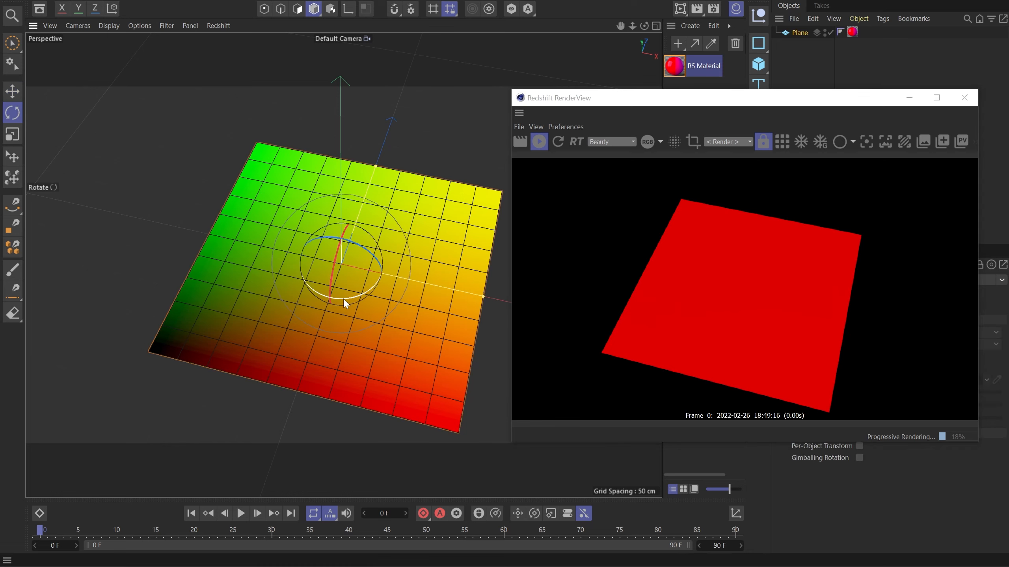
pyautogui.moveTo(342, 300); pyautogui.dragTo(432, 261)
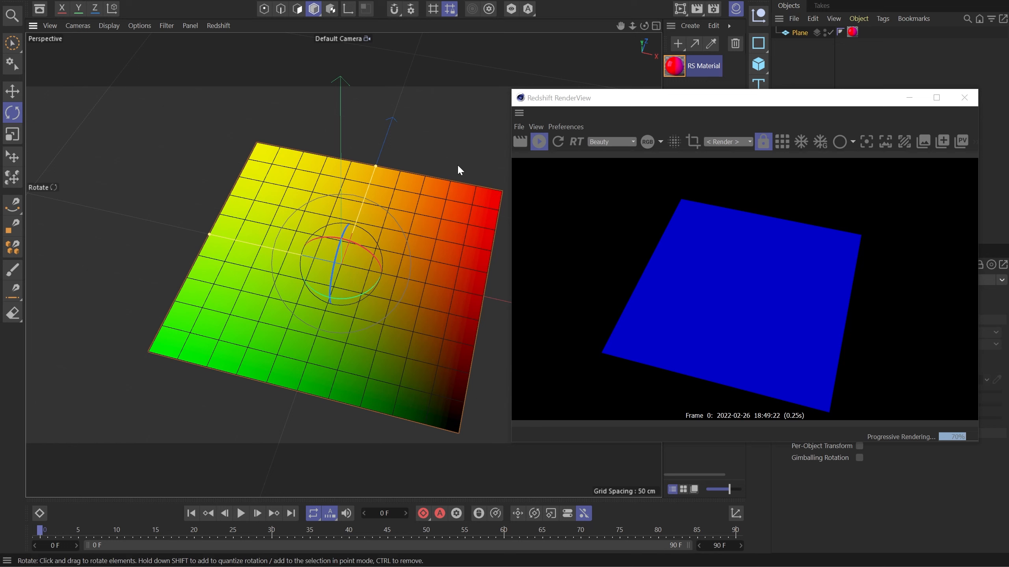
# - Replace the Tangent connection by linking the State node's Bitangent output to the RS Material's Diffuse Color
pyautogui.doubleClick(680, 71)
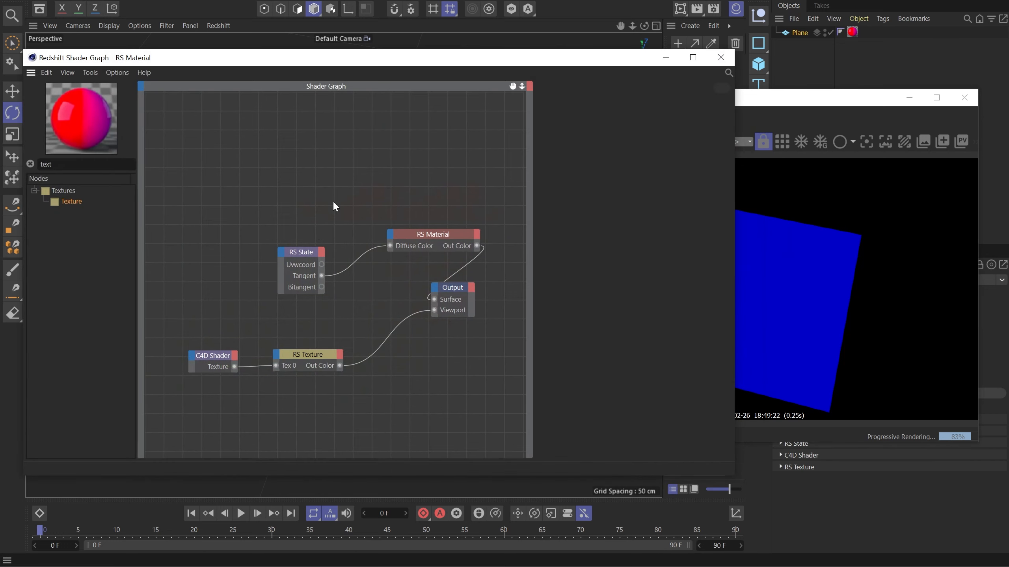
pyautogui.moveTo(321, 288); pyautogui.dragTo(384, 251)
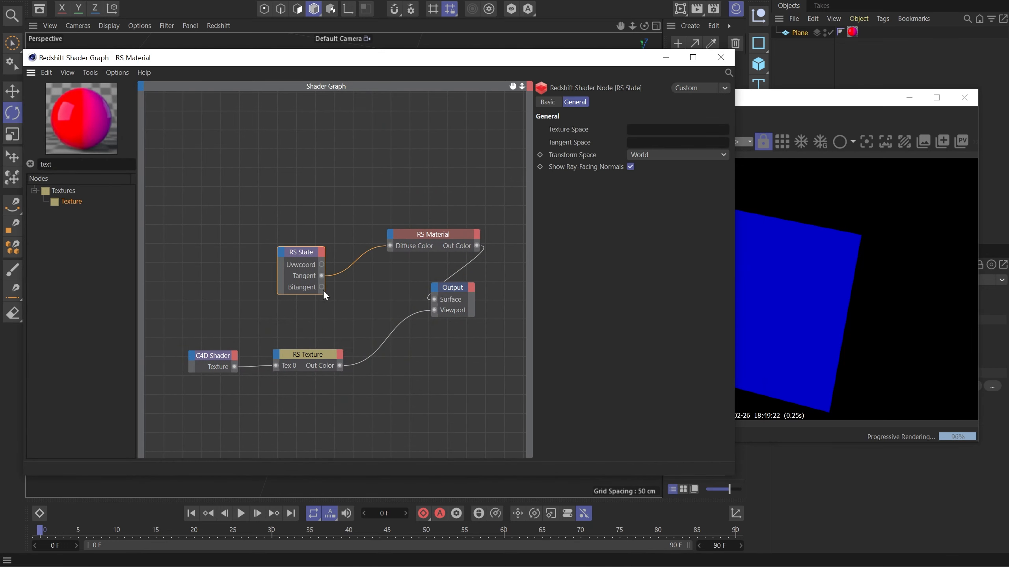
pyautogui.moveTo(321, 288); pyautogui.dragTo(389, 244)
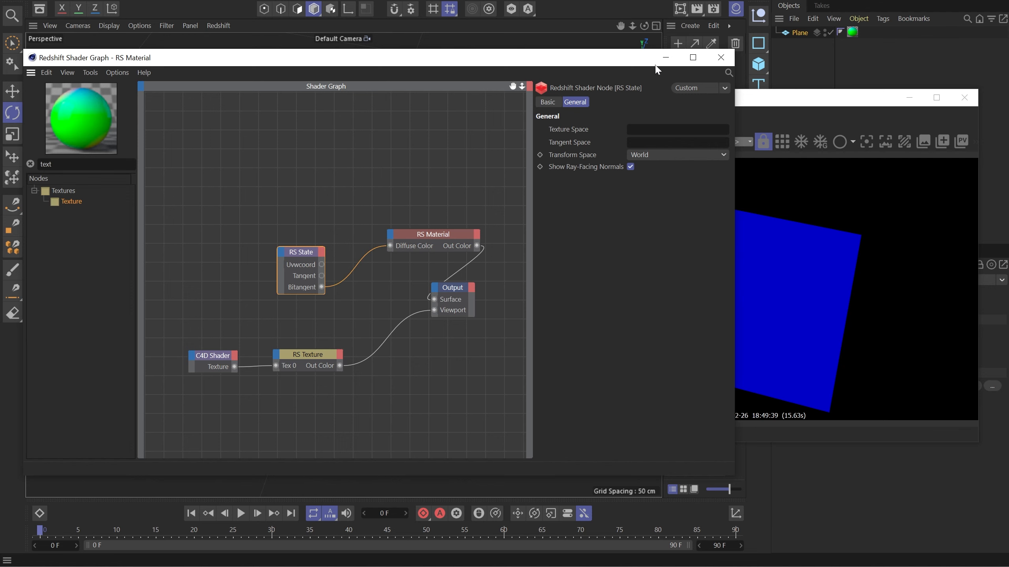
pyautogui.click(665, 59)
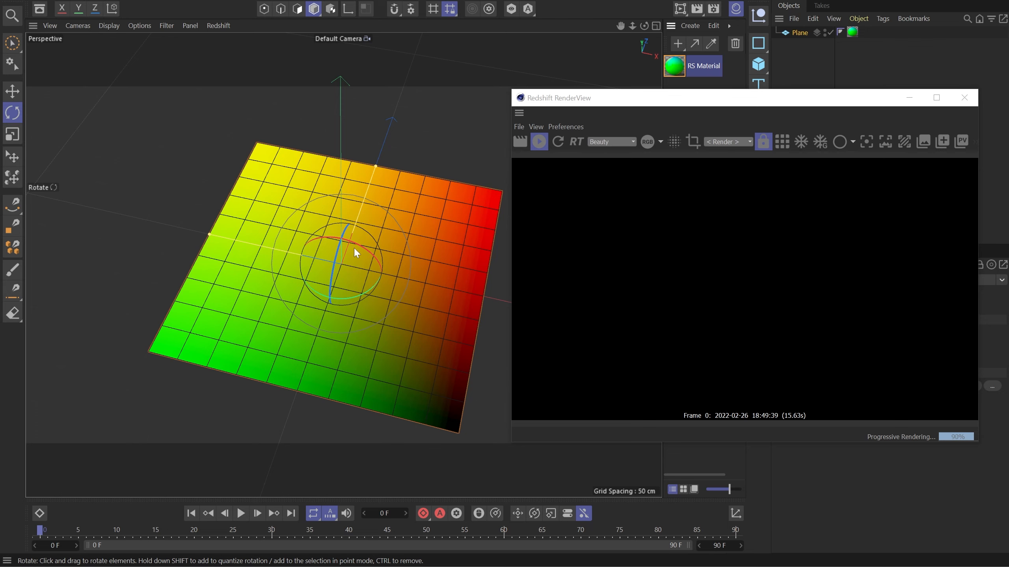
# - Turn the plane about its vertical axis to test the bitangent colour, then reset its rotation
pyautogui.moveTo(377, 282); pyautogui.dragTo(321, 202)
pyautogui.moveTo(314, 200); pyautogui.dragTo(232, 201)
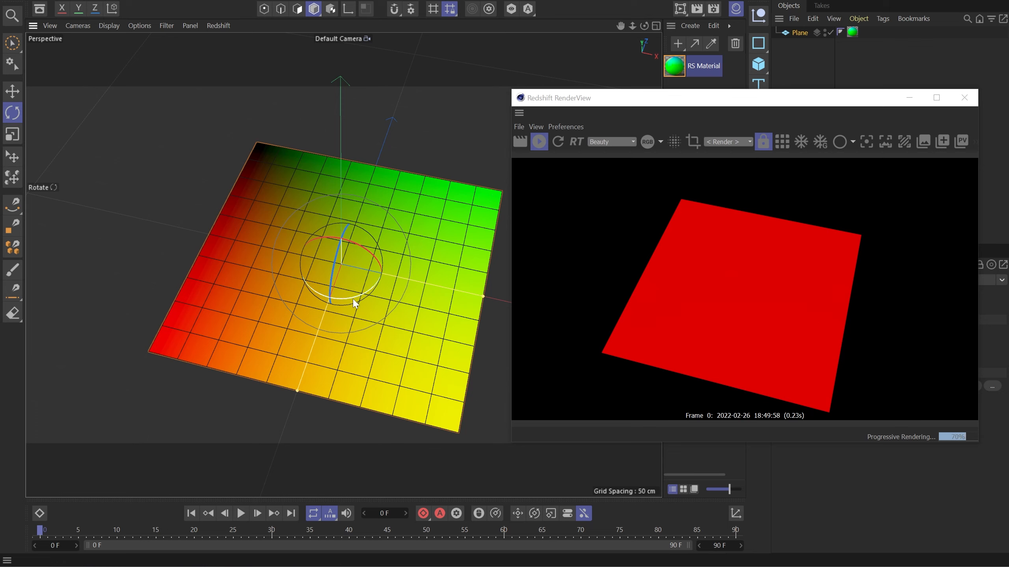
pyautogui.hotkey('alt', '0')
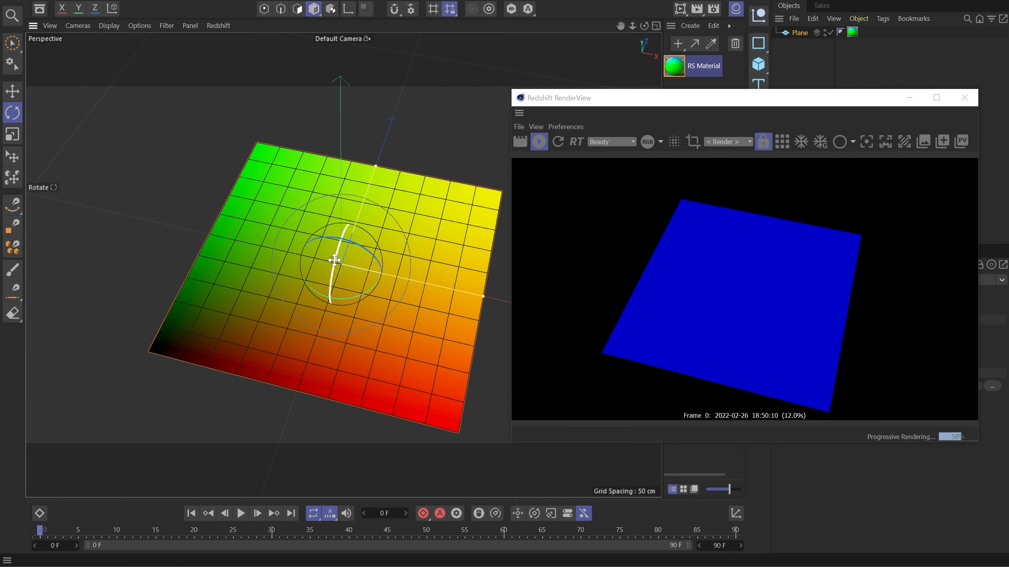
# - Rotate the plane about its X axis so that it stands upright
pyautogui.moveTo(334, 261); pyautogui.dragTo(342, 397)
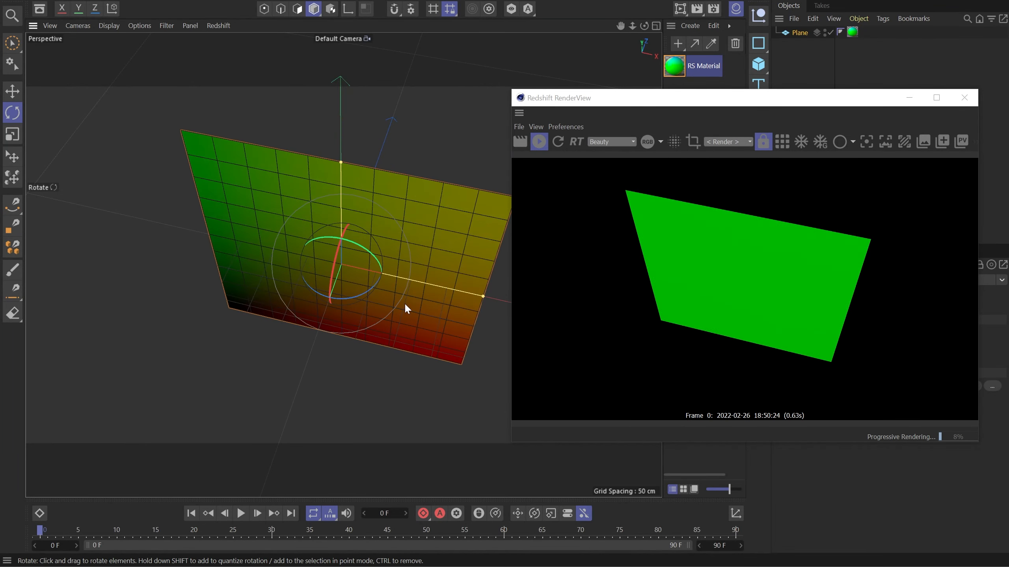
pyautogui.moveTo(404, 303); pyautogui.dragTo(415, 234)
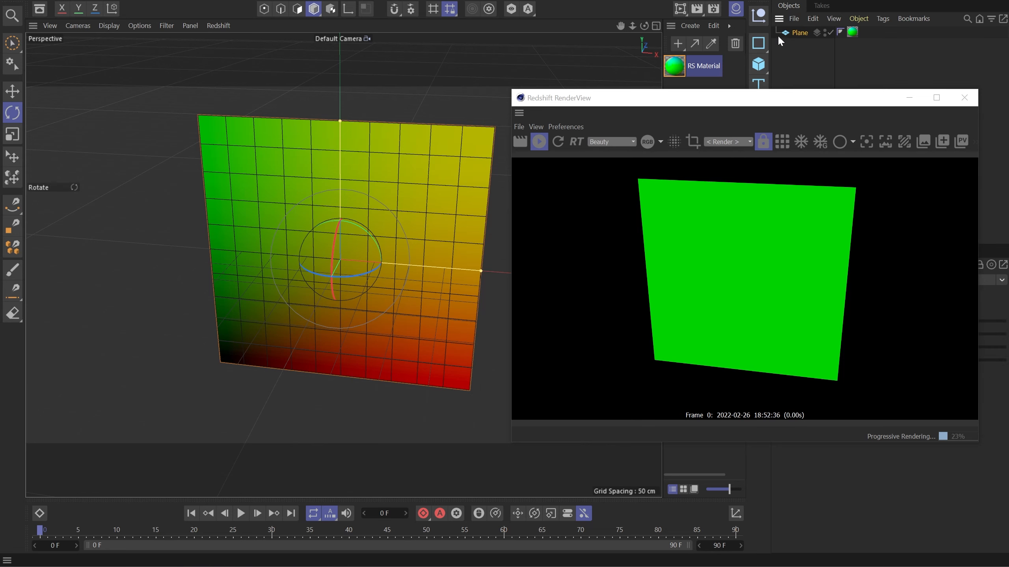
# - Add a Null as the plane's parent and move the material tag from the plane to the Null
pyautogui.click(759, 15)
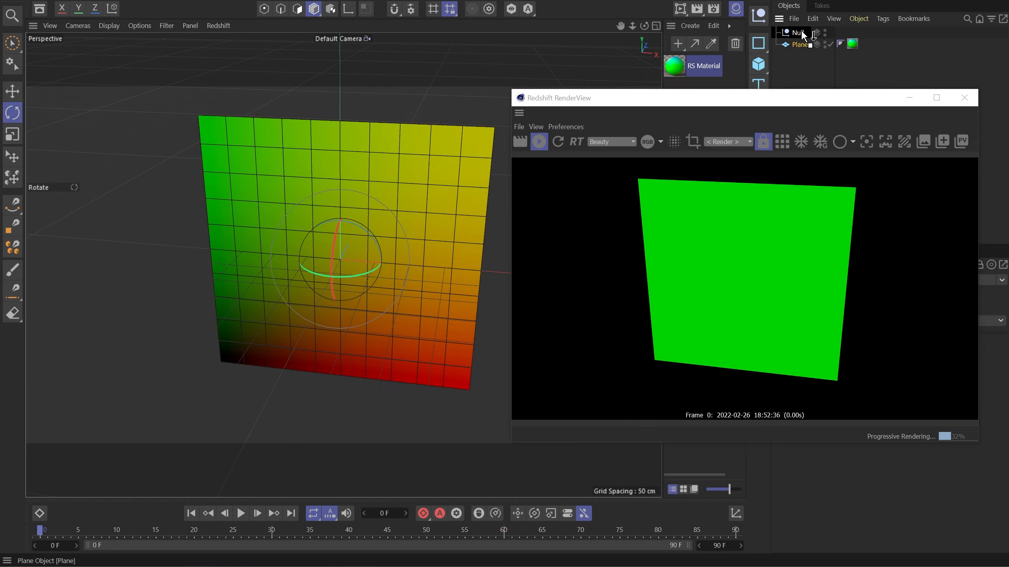
pyautogui.moveTo(802, 35); pyautogui.dragTo(860, 33)
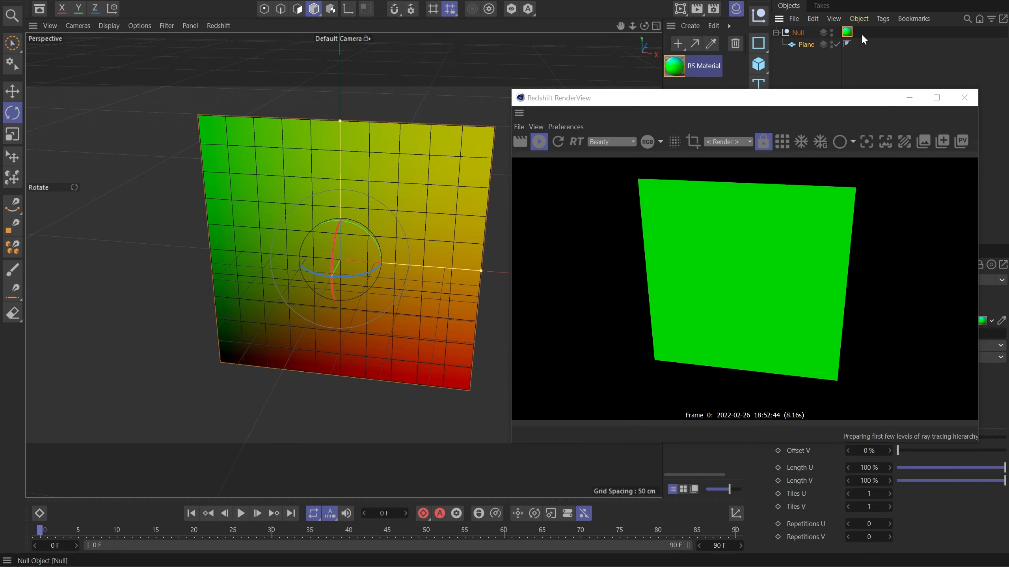
# - Disable the plane, add a Cube under the Null, and view its rendered bitangent colours from different sides
pyautogui.click(836, 44)
pyautogui.click(758, 63)
pyautogui.moveTo(808, 37); pyautogui.dragTo(801, 44)
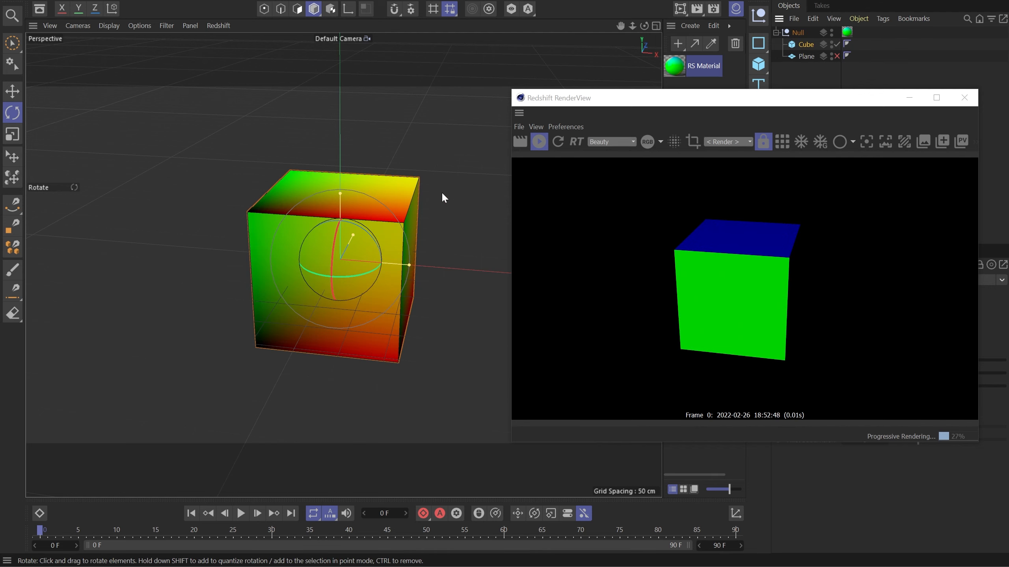
pyautogui.moveTo(427, 276); pyautogui.dragTo(321, 314)
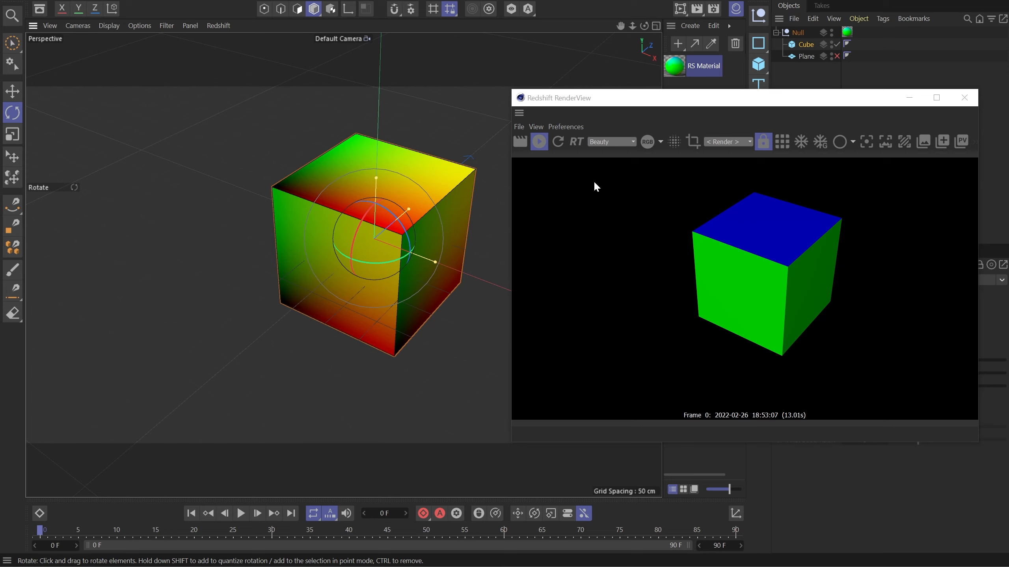
pyautogui.moveTo(355, 234); pyautogui.dragTo(371, 264)
# - Add a Torus under the Null and disable the cube
pyautogui.click(758, 64)
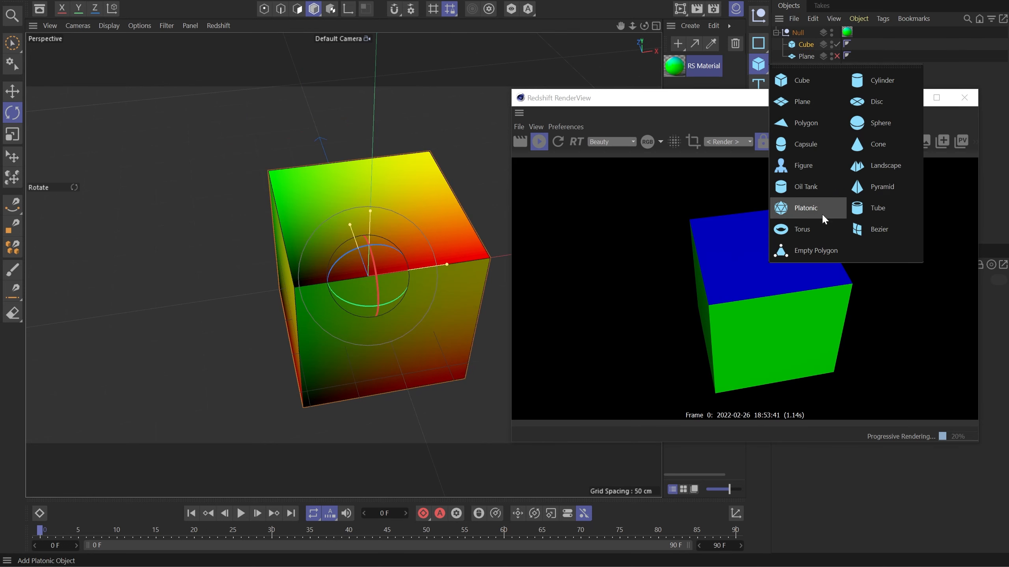
pyautogui.click(819, 228)
pyautogui.click(836, 56)
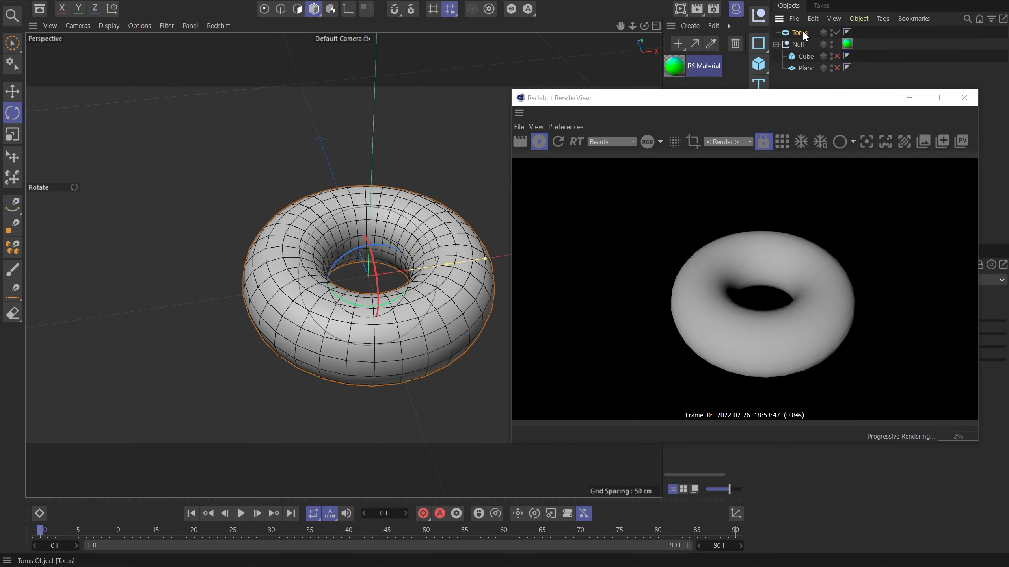
pyautogui.moveTo(800, 32); pyautogui.dragTo(800, 50)
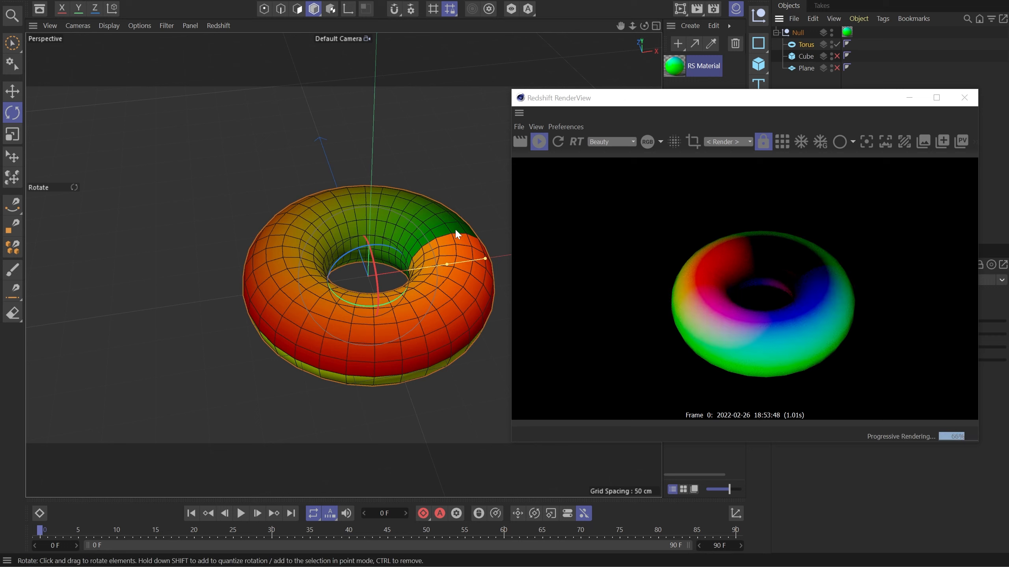
# - Examine the torus from several angles to compare its UV colours with the rendered bitangent colours
pyautogui.keyDown('alt'); pyautogui.moveTo(479, 270); pyautogui.dragTo(301, 264); pyautogui.keyUp('alt')
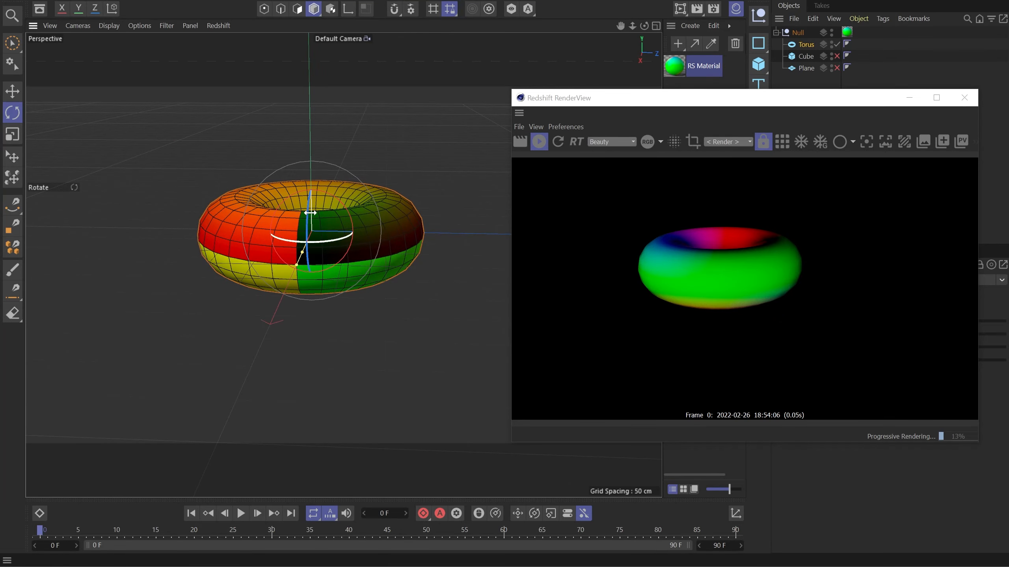
pyautogui.keyDown('alt'); pyautogui.moveTo(308, 217); pyautogui.dragTo(437, 272); pyautogui.keyUp('alt')
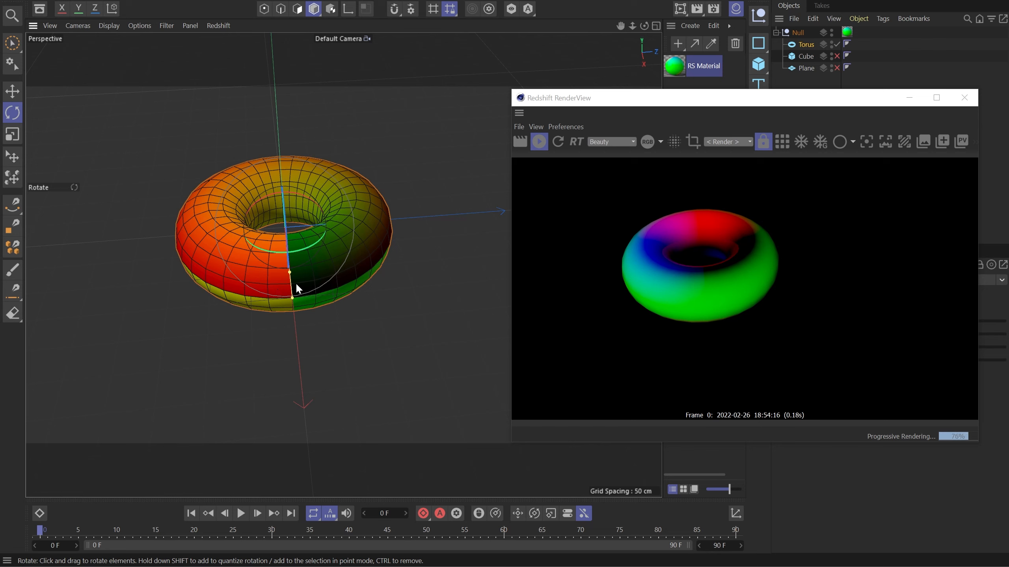
pyautogui.keyDown('alt'); pyautogui.moveTo(296, 236); pyautogui.dragTo(281, 319); pyautogui.keyUp('alt')
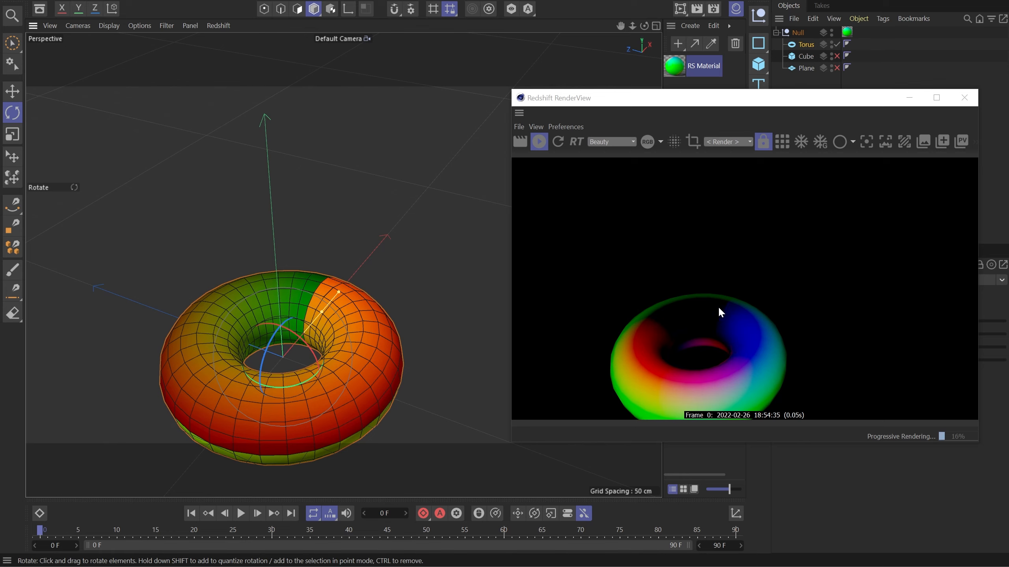
pyautogui.keyDown('alt'); pyautogui.moveTo(369, 360); pyautogui.dragTo(260, 288); pyautogui.keyUp('alt')
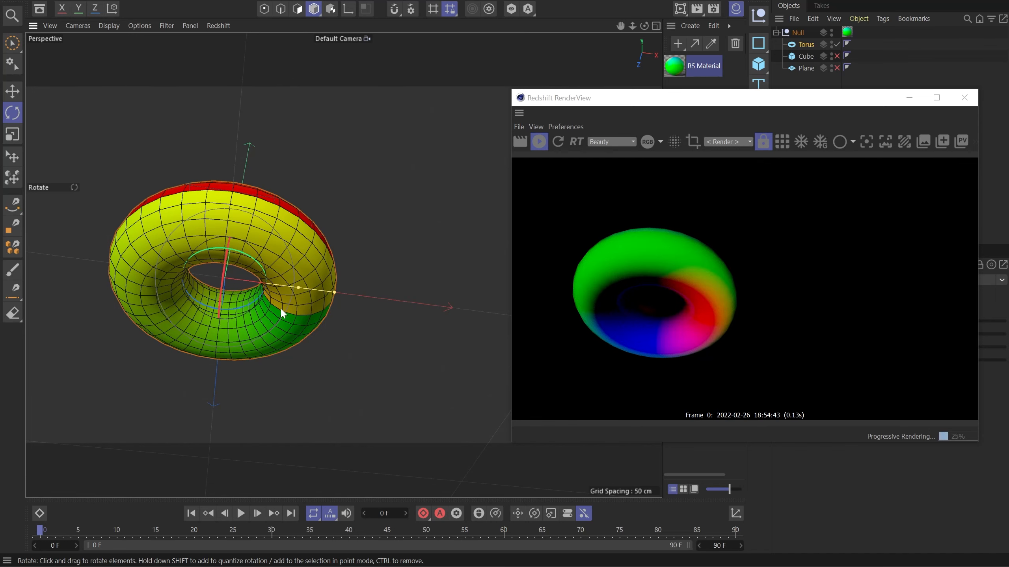
# - View the torus from further angles to compare its UV colours with the rendered bitangent colours
pyautogui.moveTo(303, 312)
pyautogui.keyDown('alt'); pyautogui.mouseDown()
pyautogui.moveTo(200, 334)
pyautogui.moveTo(315, 316)
pyautogui.mouseUp(); pyautogui.keyUp('alt')
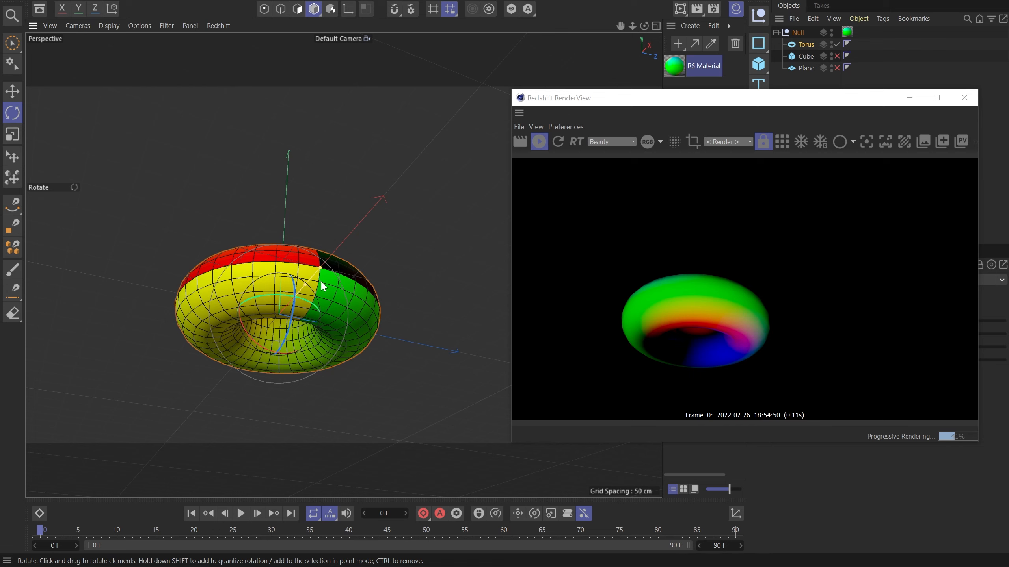
pyautogui.moveTo(323, 280)
pyautogui.keyDown('alt'); pyautogui.mouseDown()
pyautogui.moveTo(336, 379)
pyautogui.moveTo(329, 261)
pyautogui.mouseUp(); pyautogui.keyUp('alt')
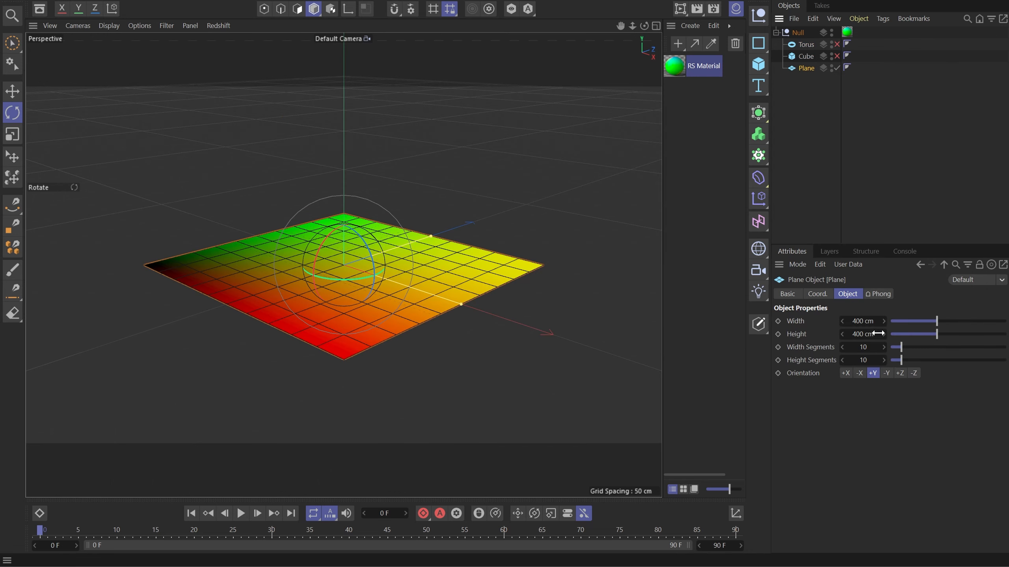
# - Set the plane's width and height segments to 100 and convert it into an editable polygon object
pyautogui.click(860, 347)
pyautogui.write('100')
pyautogui.press('Tab')
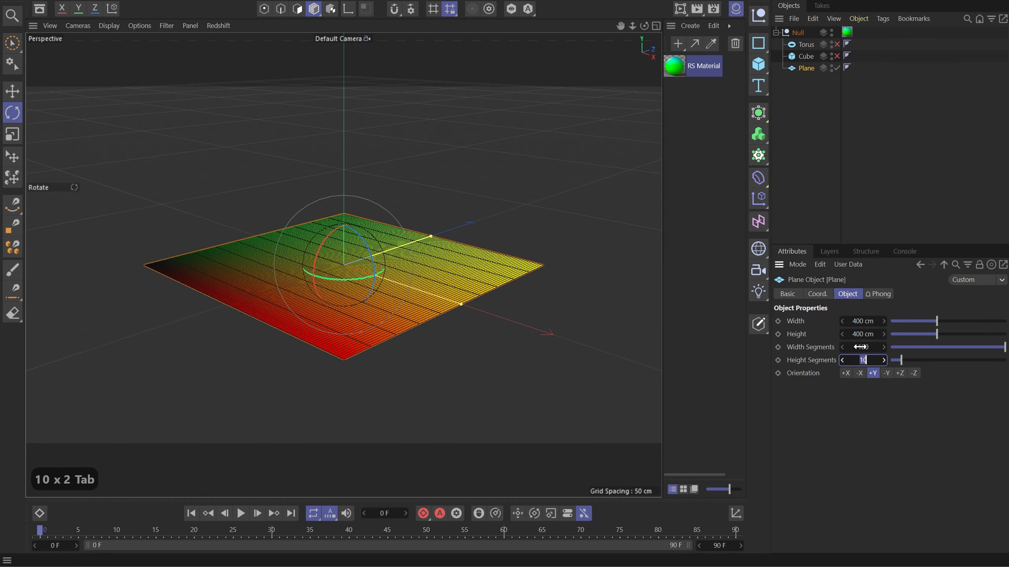
pyautogui.write('100')
pyautogui.press('Return')
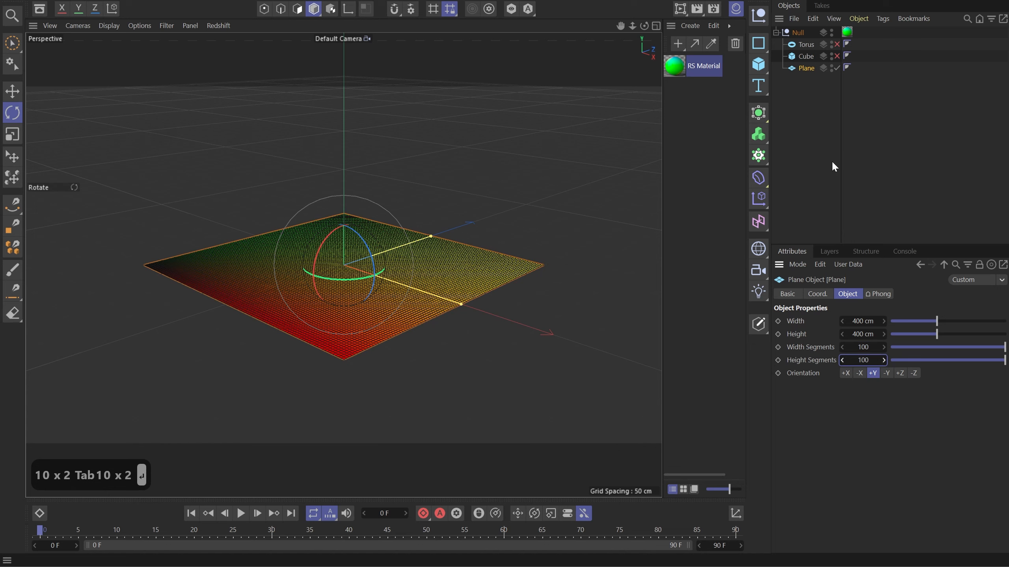
pyautogui.press('c')
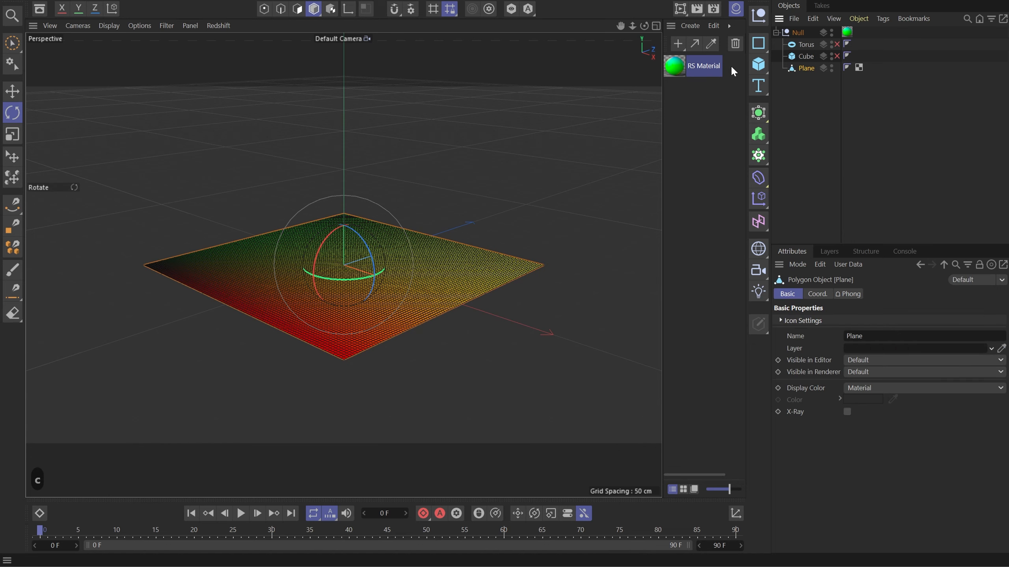
# - Create a vertex map with 0 % weight on the plane's points and place its tag after the plane's other tags
pyautogui.click(262, 10)
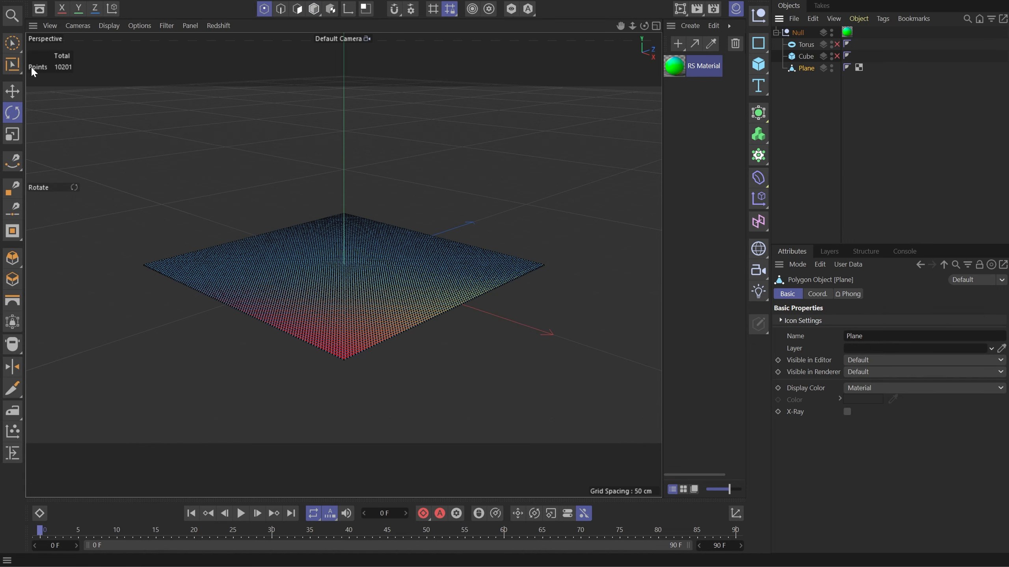
pyautogui.press('9')
pyautogui.hotkey('shift', 'c')
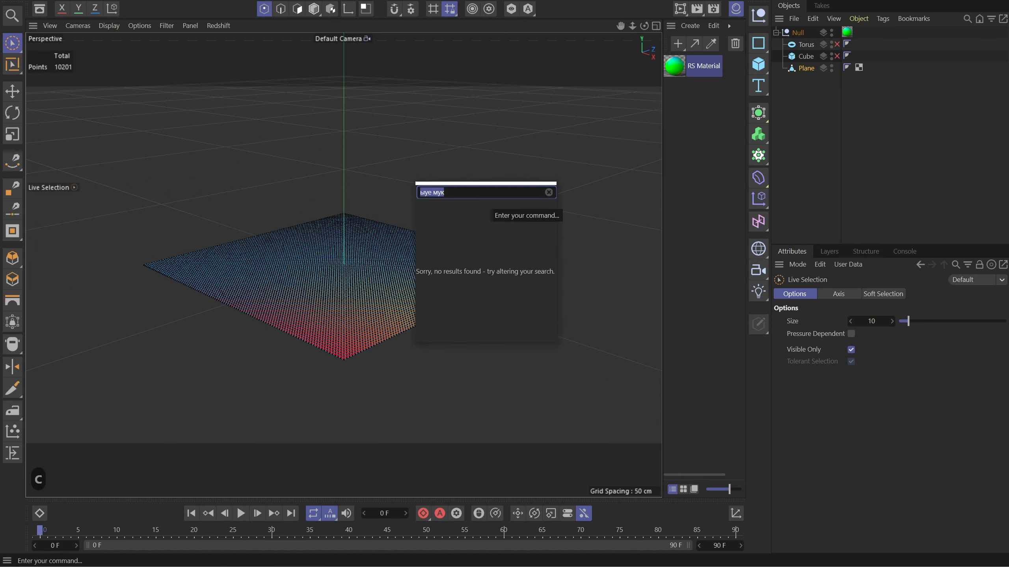
pyautogui.write('set ver')
pyautogui.press('Return')
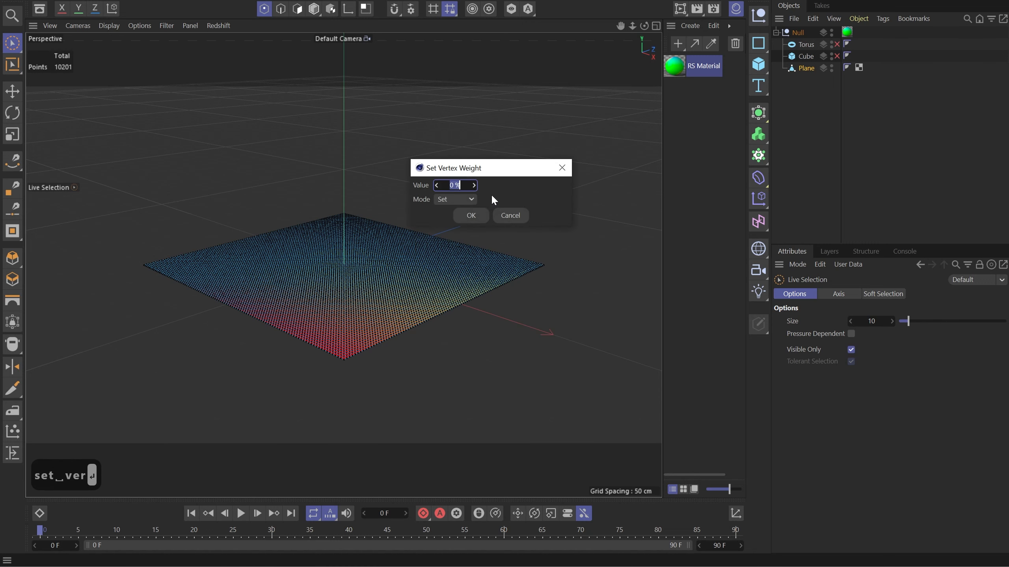
pyautogui.press('Return')
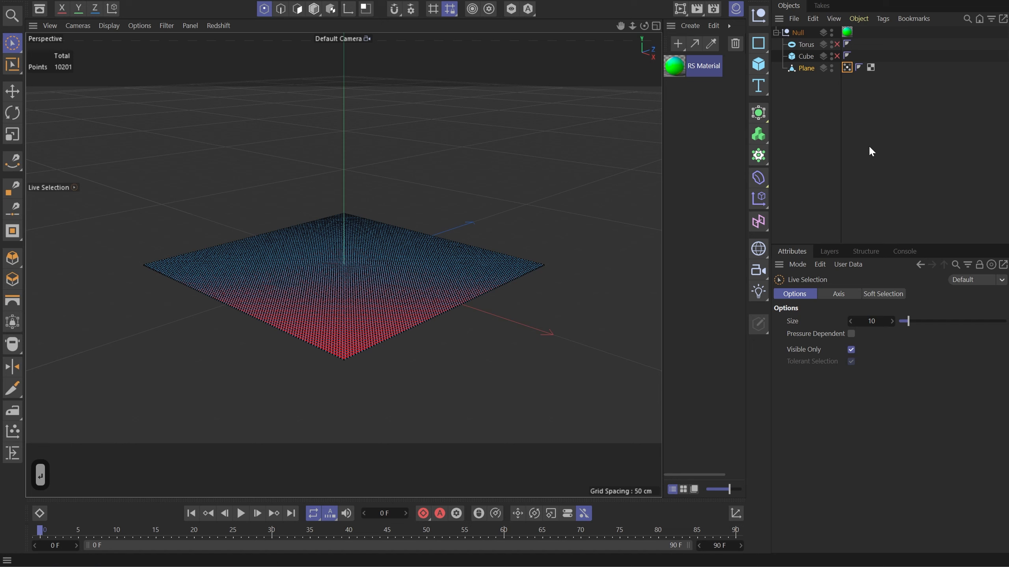
pyautogui.moveTo(878, 67); pyautogui.dragTo(884, 68)
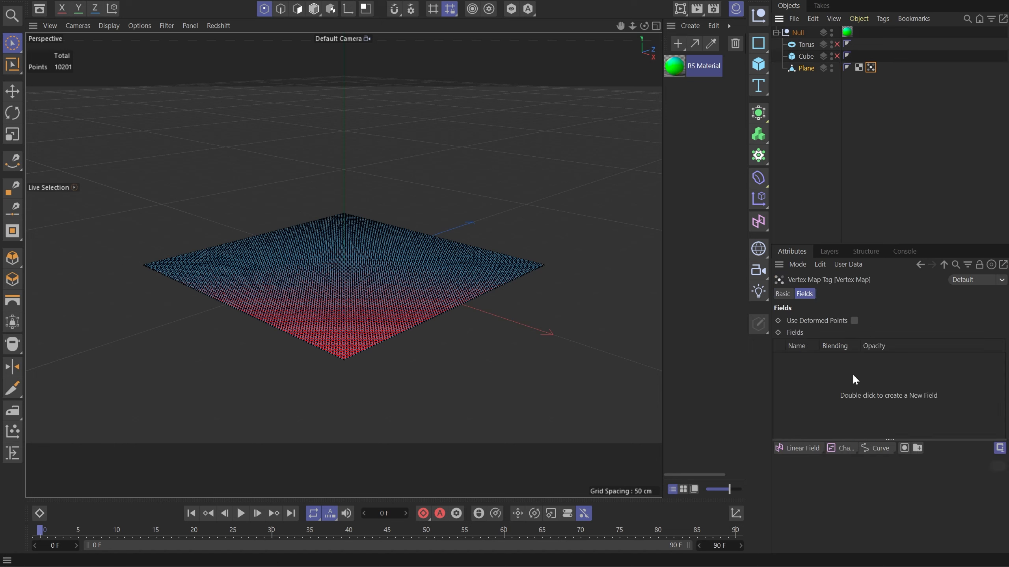
# - Enable fields on the vertex map and replace its Freeze layer with a Linear Field, returning to model mode
pyautogui.click(794, 293)
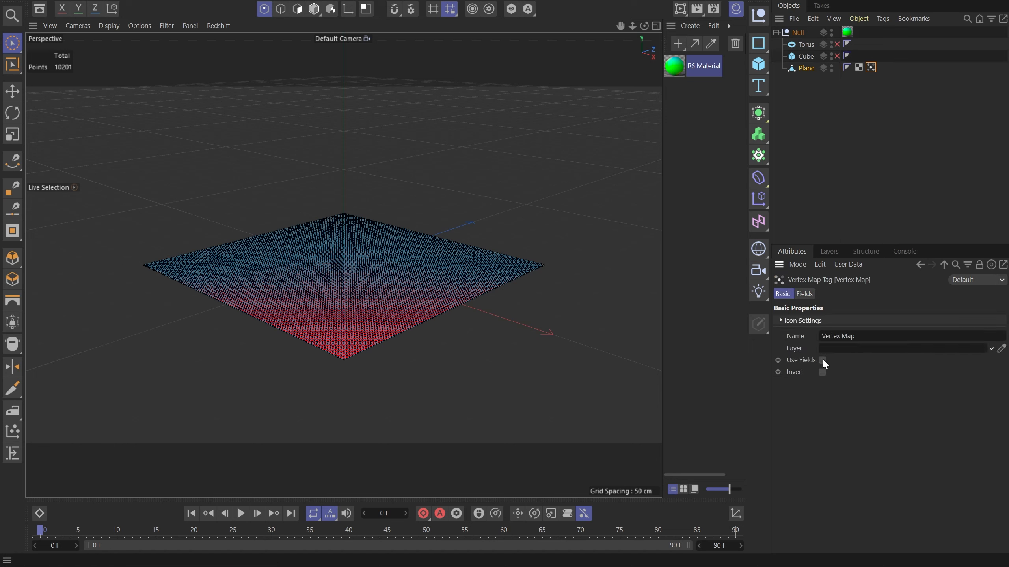
pyautogui.click(822, 360)
pyautogui.click(804, 294)
pyautogui.click(827, 358)
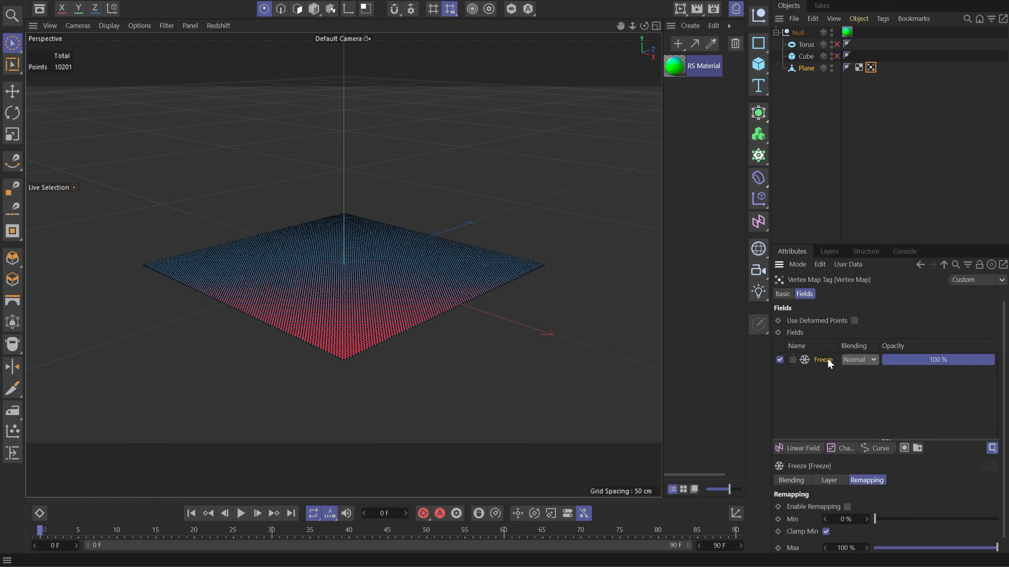
pyautogui.press('Delete')
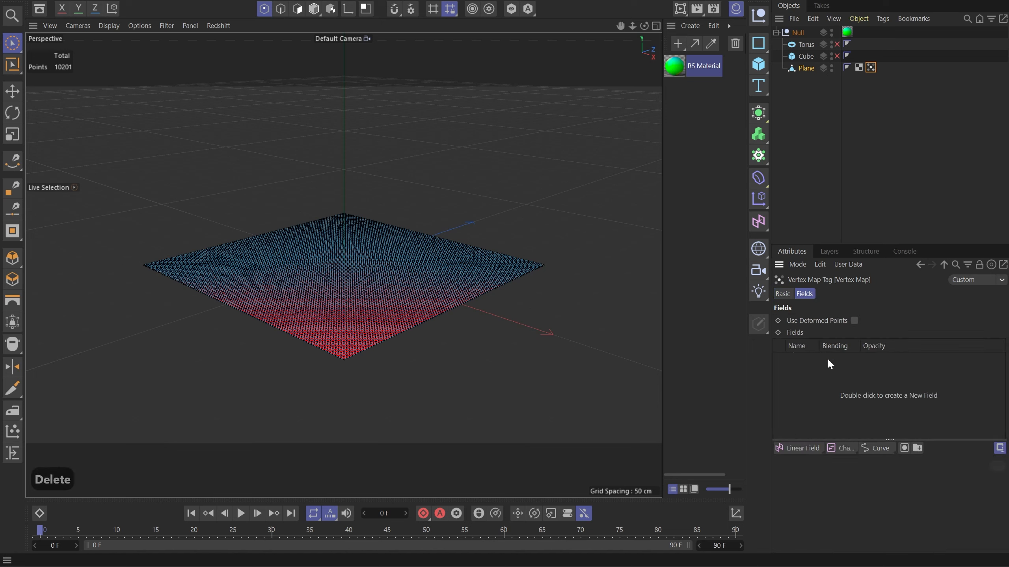
pyautogui.click(805, 449)
pyautogui.moveTo(314, 9); pyautogui.dragTo(337, 47)
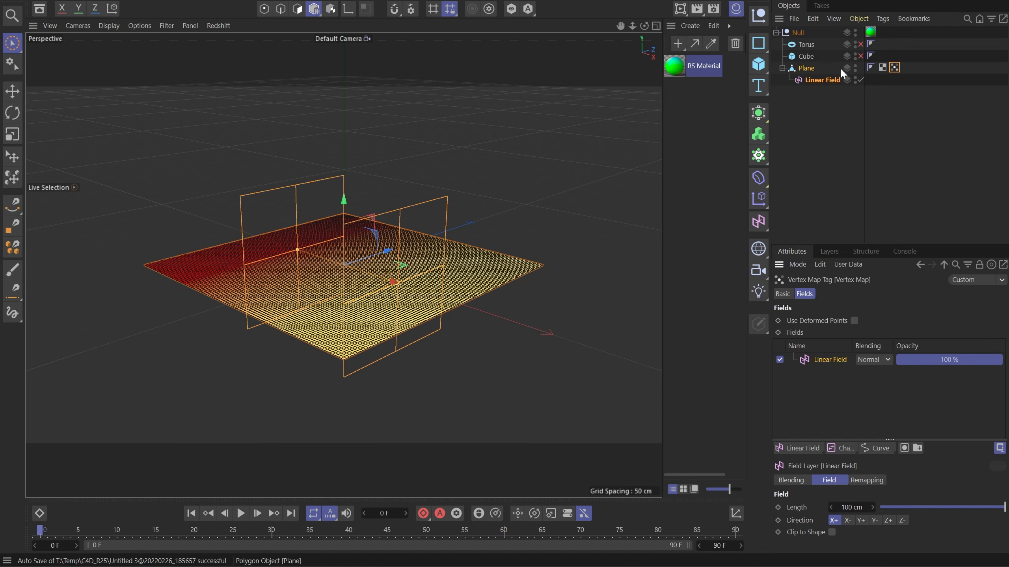
# - Group the Linear Field into a Group Field outside the plane's hierarchy and enable the Linear Field layer's direction channel
pyautogui.rightClick(828, 365)
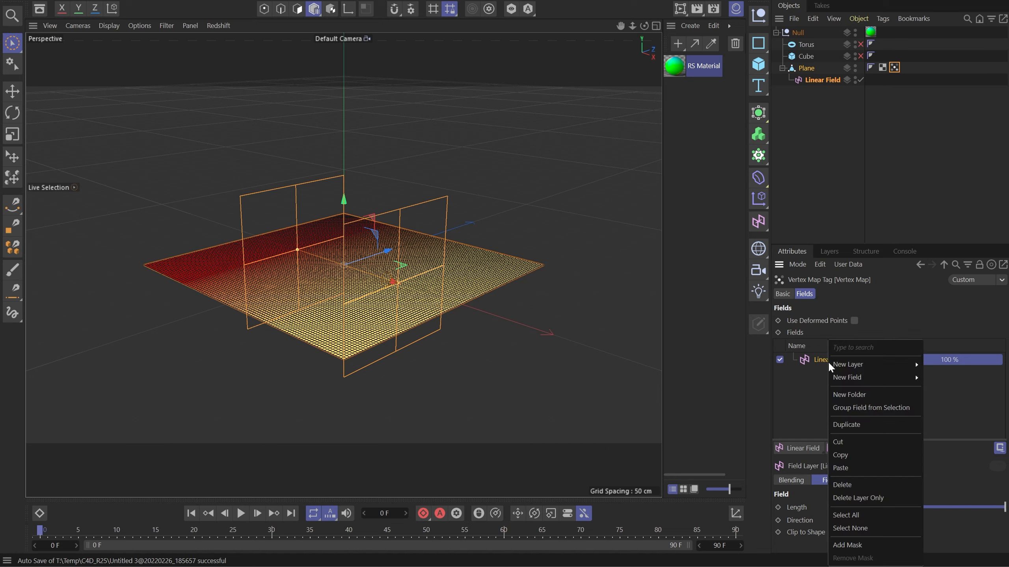
pyautogui.click(890, 409)
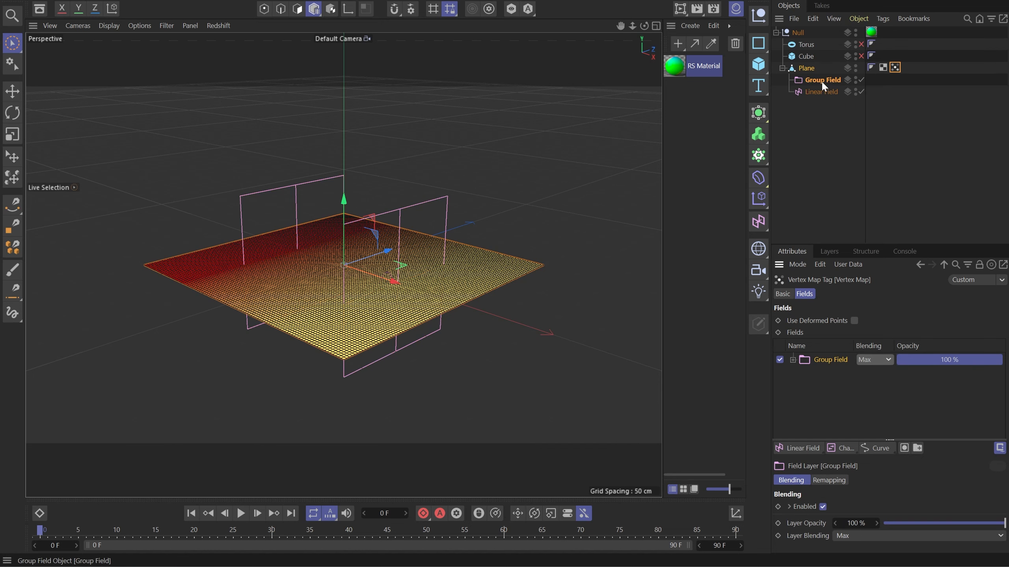
pyautogui.moveTo(820, 92); pyautogui.dragTo(814, 176)
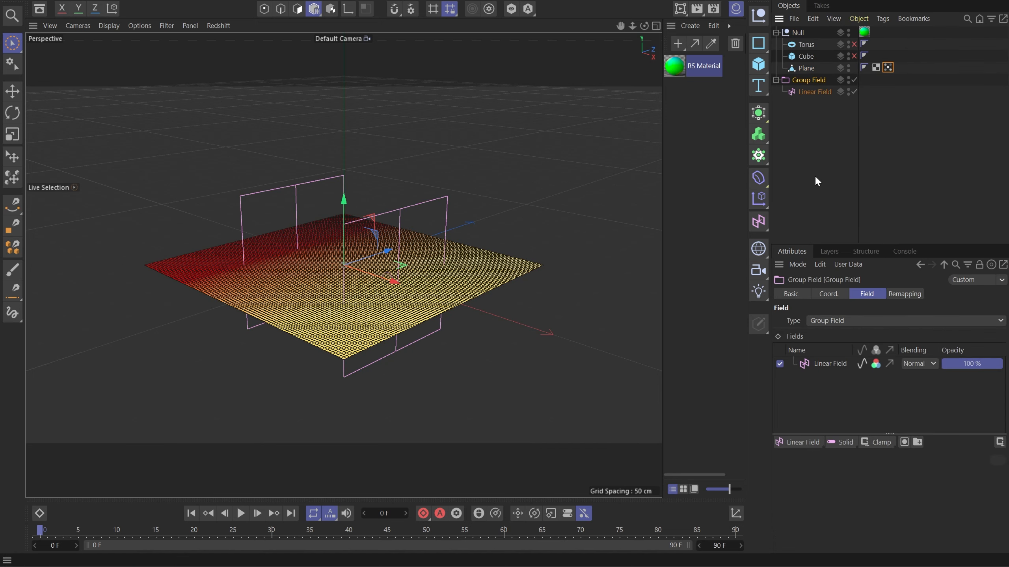
pyautogui.click(889, 363)
pyautogui.click(907, 295)
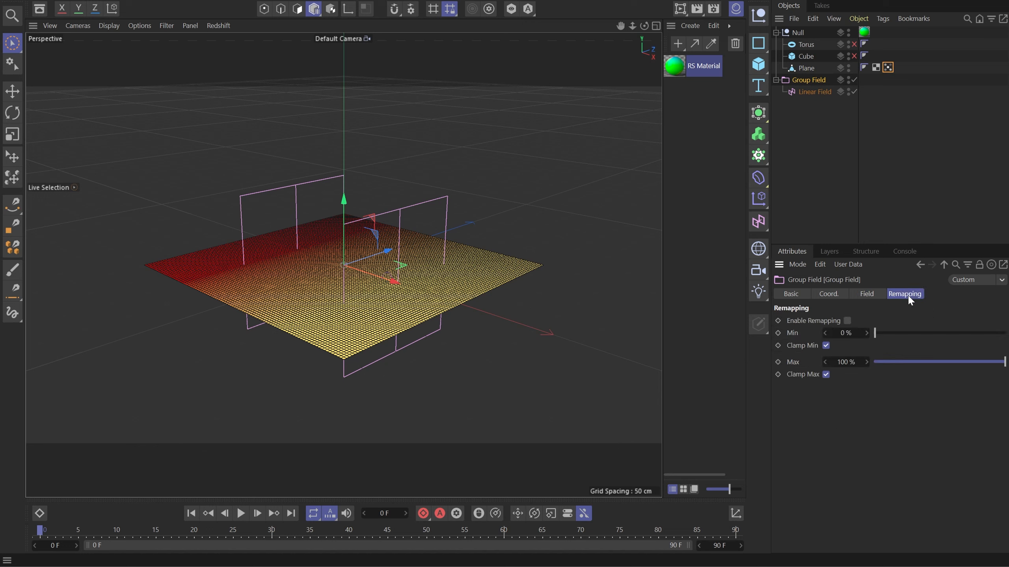
# - Rename the group field as Group Field DRIVER
pyautogui.doubleClick(810, 80)
pyautogui.write('DRIVER')
pyautogui.hotkey('shift', 'Return')
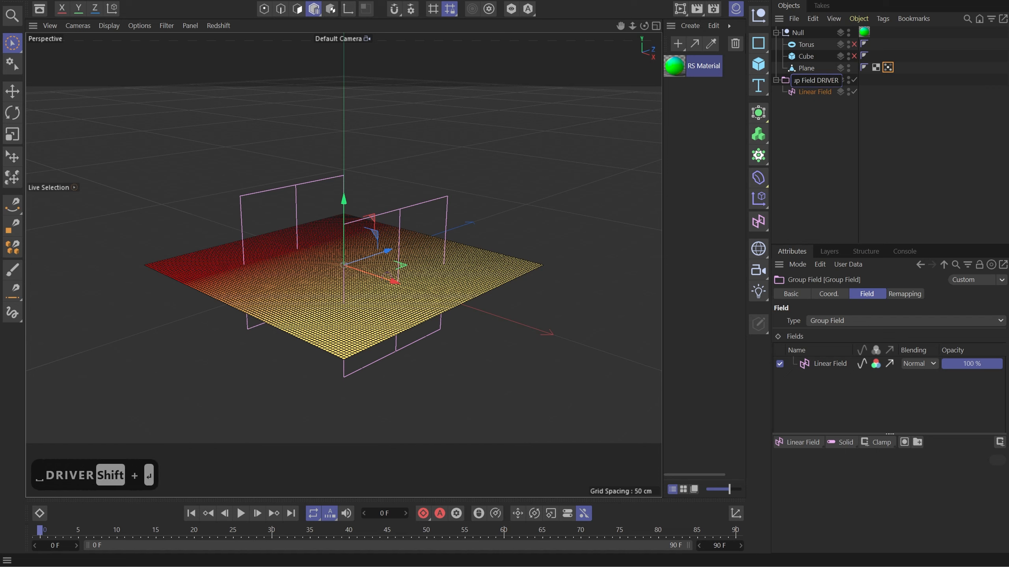
# - Add another group field named Group Field DIRECTION below Group Field DRIVER's hierarchy and give it a Solid layer
pyautogui.click(758, 222)
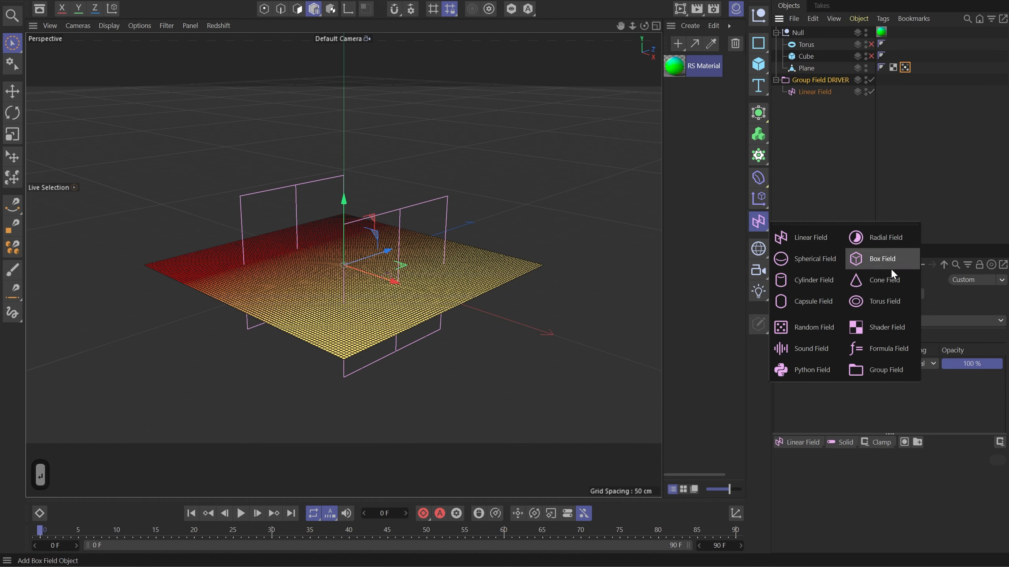
pyautogui.click(894, 362)
pyautogui.doubleClick(821, 32)
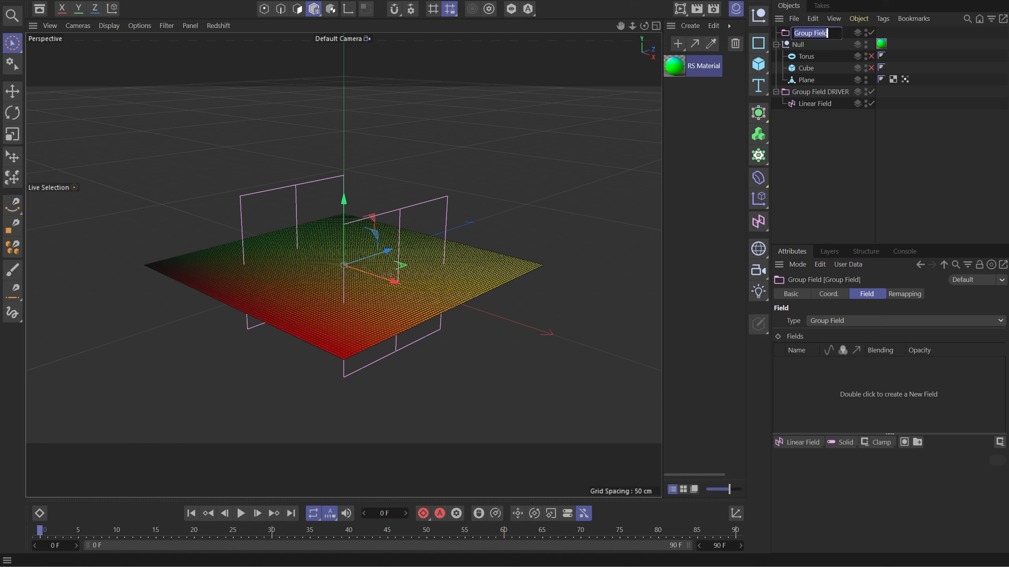
pyautogui.write('DIRECTION')
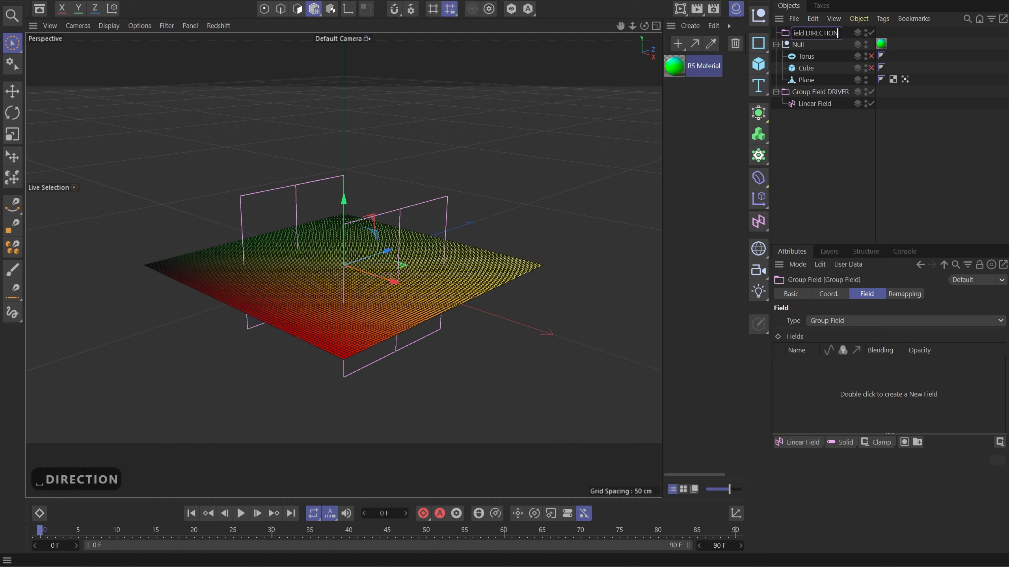
pyautogui.press('Return')
pyautogui.moveTo(831, 33); pyautogui.dragTo(826, 111)
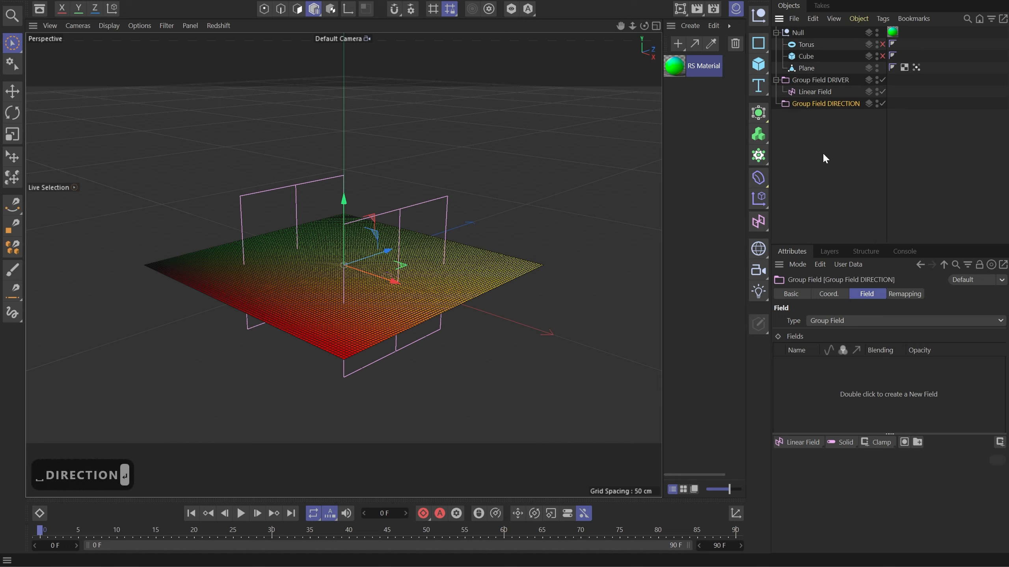
pyautogui.click(839, 442)
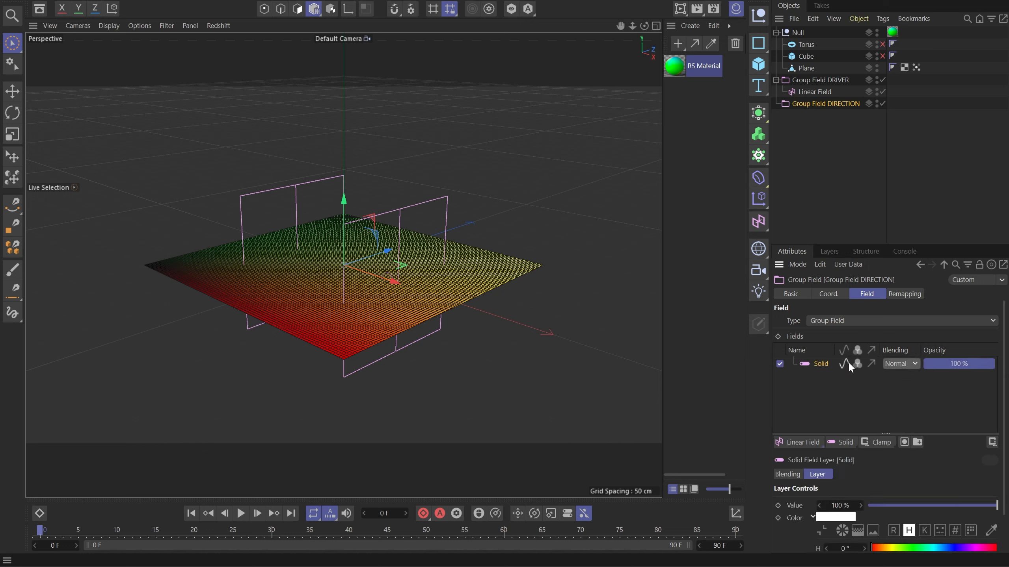
pyautogui.moveTo(840, 103); pyautogui.dragTo(840, 79)
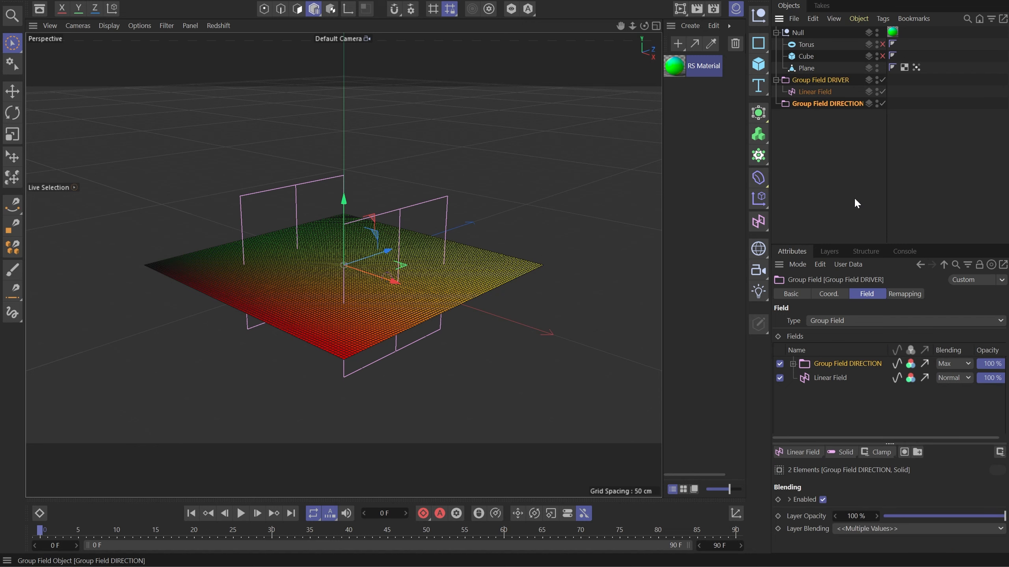
pyautogui.click(852, 363)
pyautogui.press('Delete')
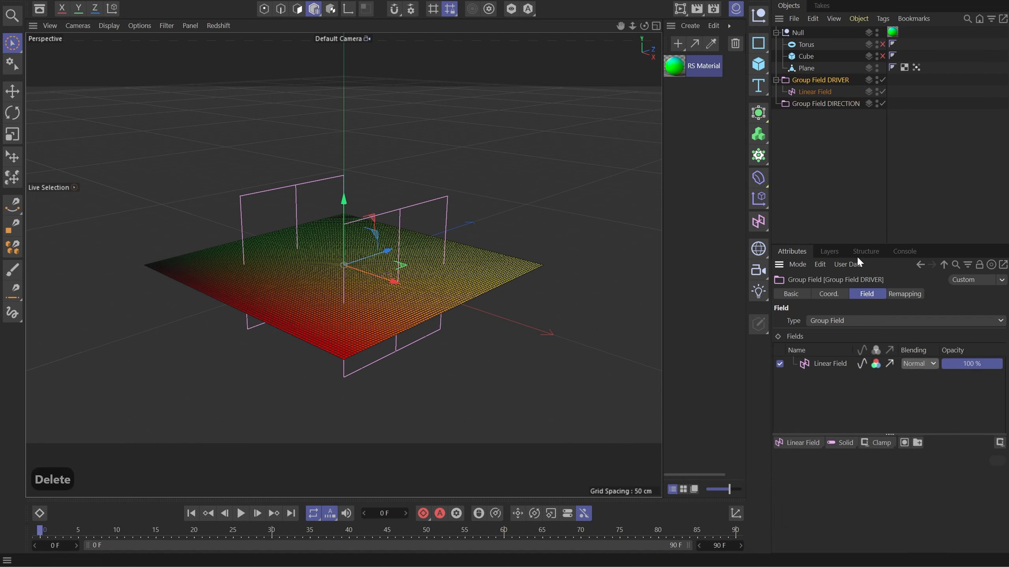
# - Add Group Field DRIVER above the Solid layer in Group Field DIRECTION, with the driver's value and colour channels switched off
pyautogui.click(831, 102)
pyautogui.moveTo(859, 382); pyautogui.dragTo(831, 359)
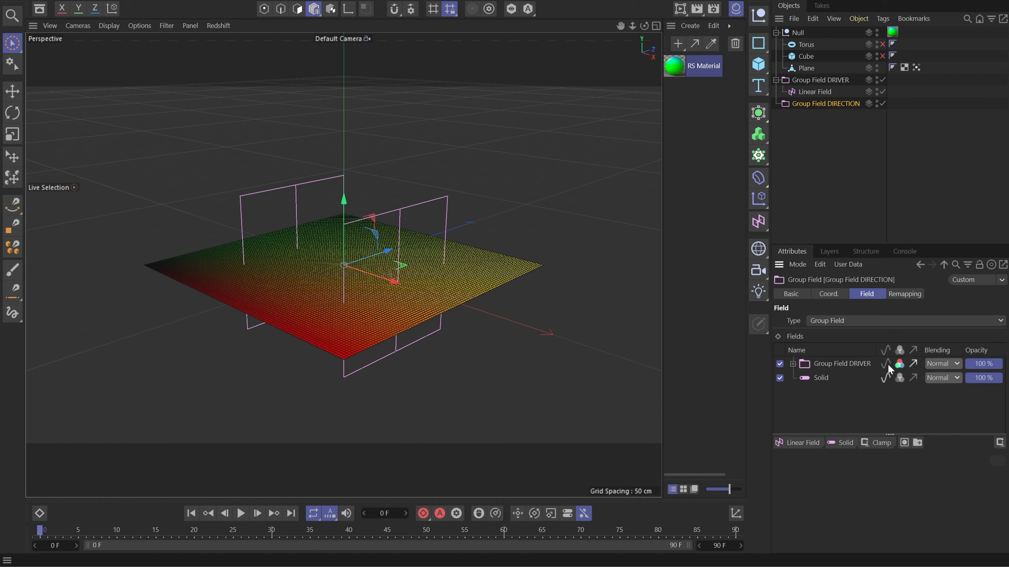
pyautogui.click(899, 364)
pyautogui.click(912, 363)
# - Rename the plane's vertex map tag as Weight
pyautogui.click(917, 67)
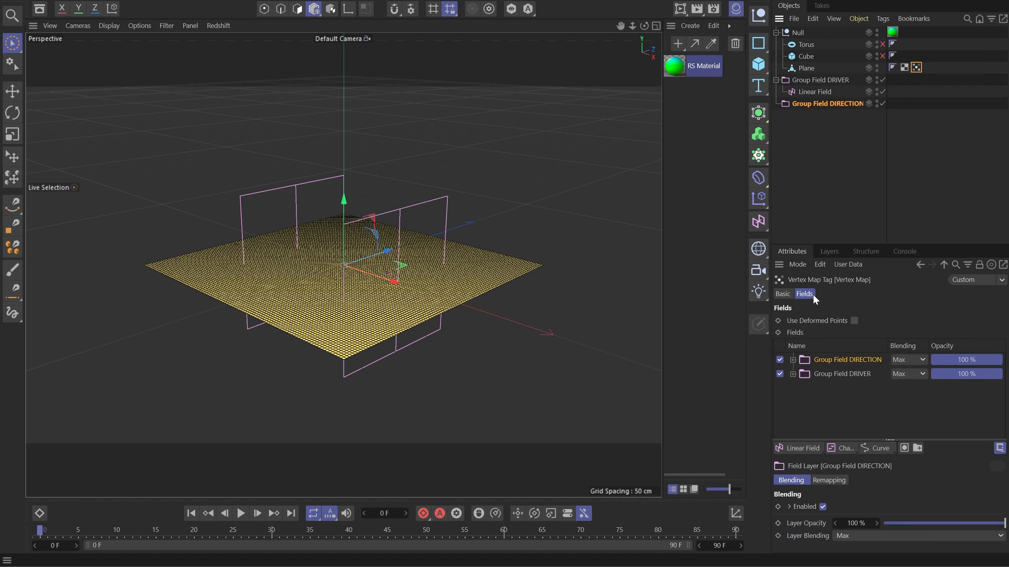
pyautogui.keyDown('shift'); pyautogui.click(783, 293); pyautogui.keyUp('shift')
pyautogui.write('Weight')
pyautogui.press('Return')
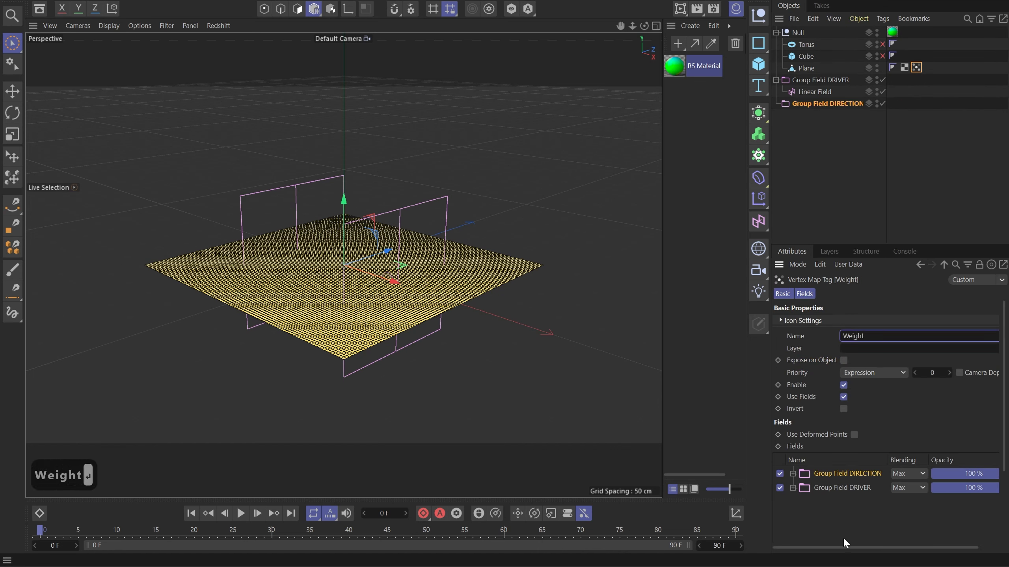
# - Remove Group Field DIRECTION from the Weight vertex map and set Group Field DRIVER's blending to Normal
pyautogui.press('Delete')
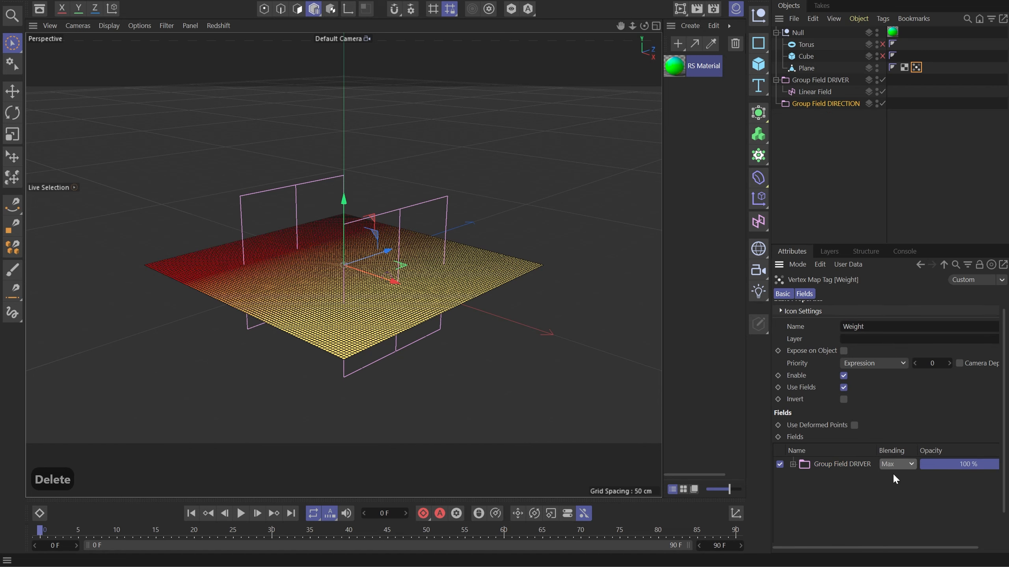
pyautogui.click(907, 464)
pyautogui.click(903, 434)
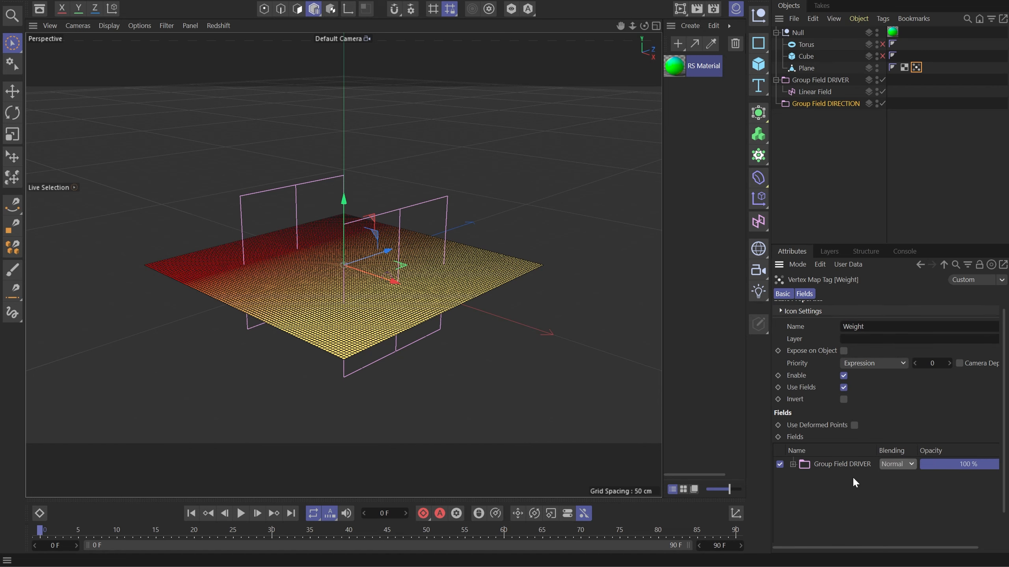
# - Duplicate the Weight vertex map as X and use Group Field DIRECTION in place of Group Field DRIVER in its fields
pyautogui.scroll(-2, 887, 511)
pyautogui.keyDown('ctrl'); pyautogui.moveTo(916, 68); pyautogui.dragTo(928, 67); pyautogui.keyUp('ctrl')
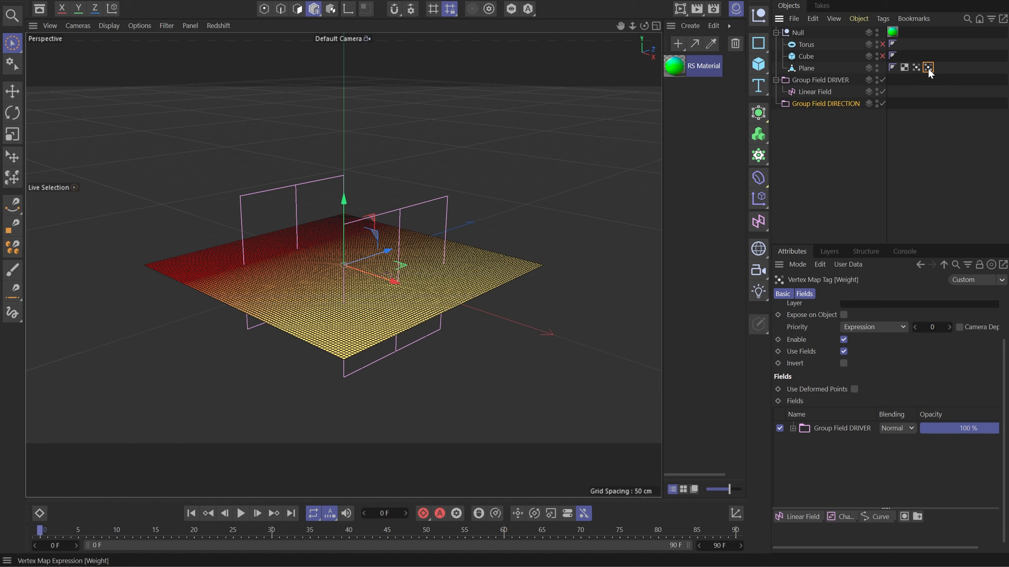
pyautogui.scroll(3, 802, 377)
pyautogui.click(877, 335)
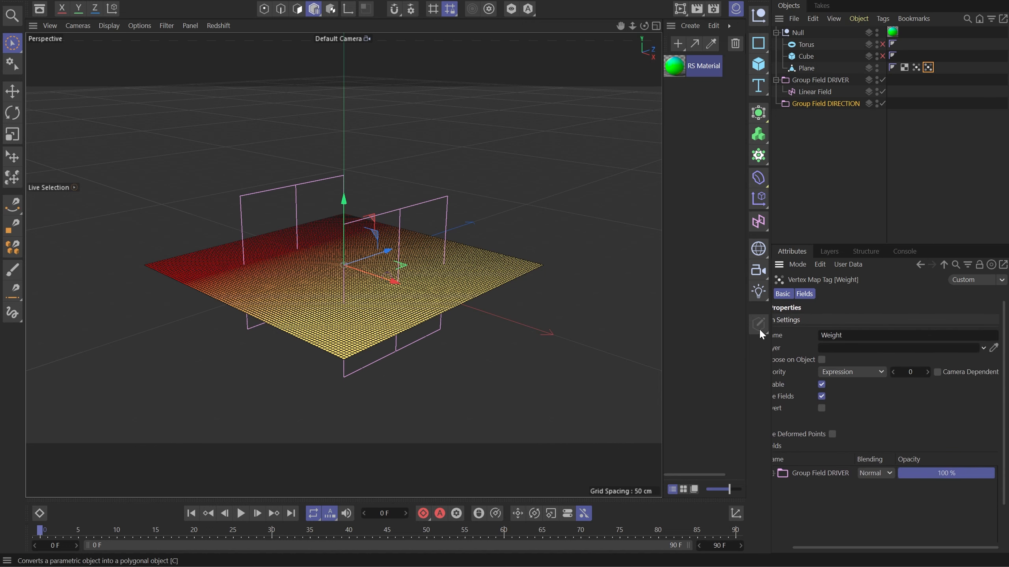
pyautogui.write('X')
pyautogui.press('Return')
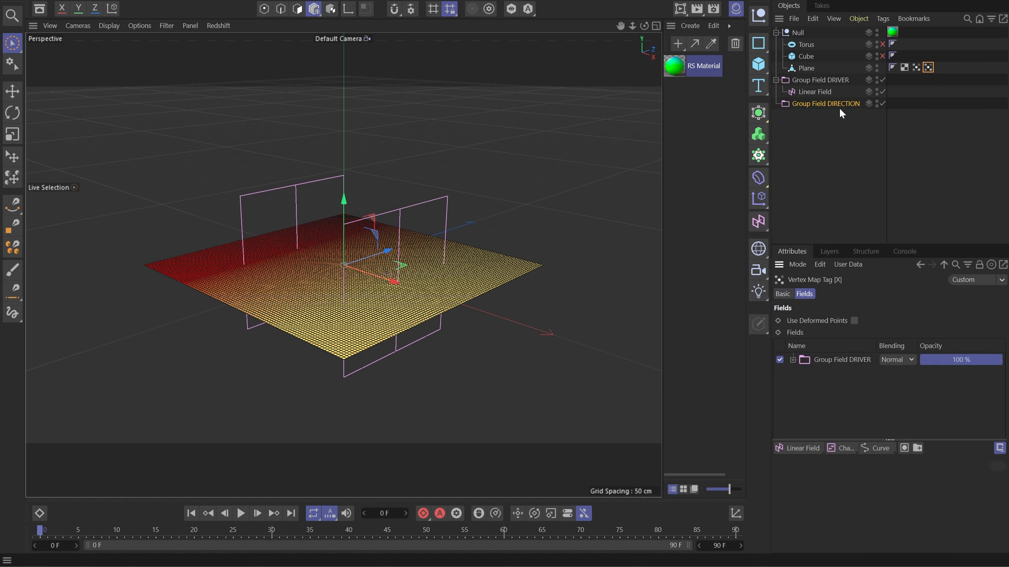
pyautogui.moveTo(841, 110); pyautogui.dragTo(844, 365)
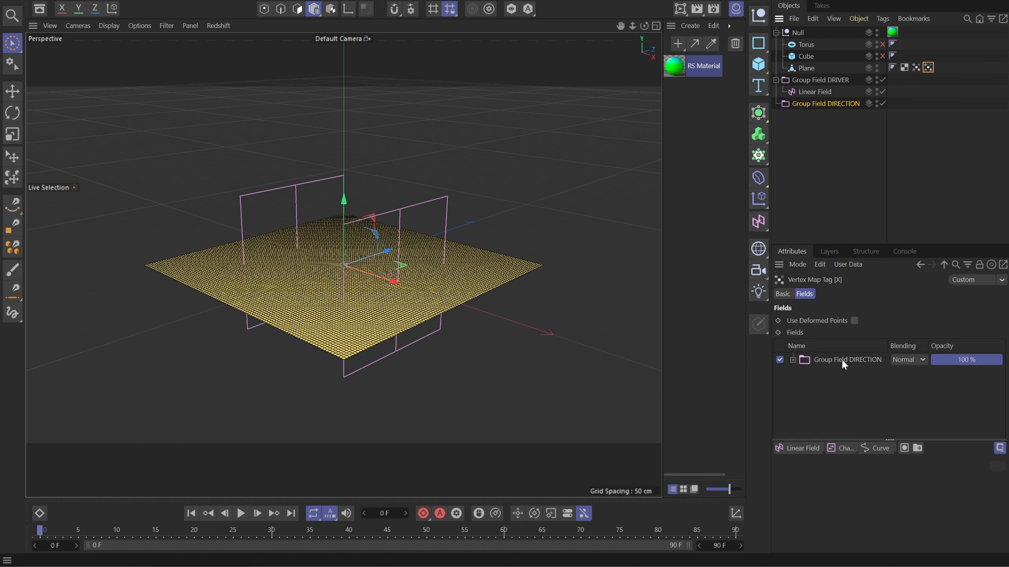
# - Undo the rename and field swap on the duplicated vertex map, and remove Group Field DRIVER from its fields
pyautogui.hotkey('ctrl', 'z')
pyautogui.hotkey('ctrl', 'z')
pyautogui.hotkey('ctrl', 'z')
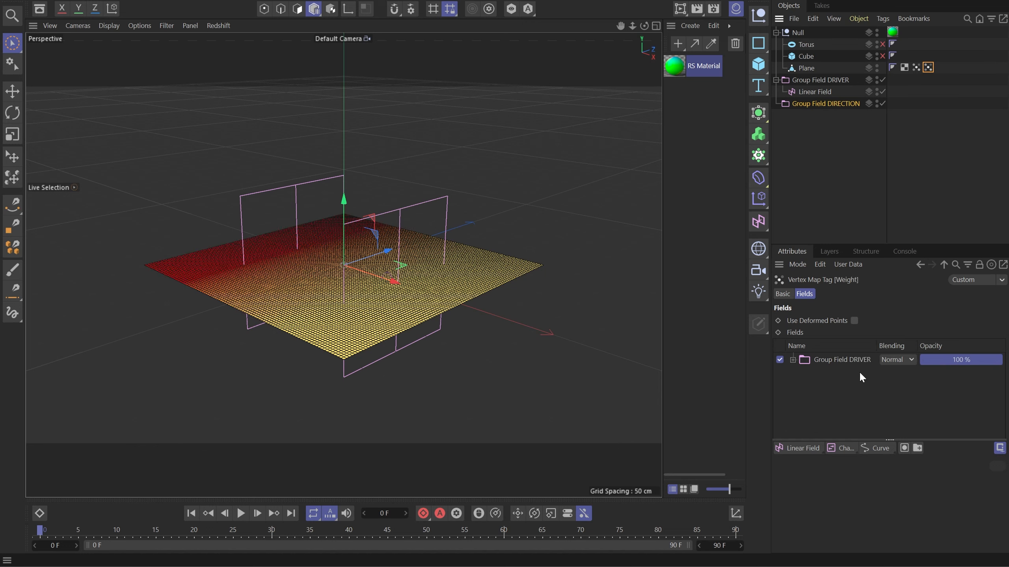
pyautogui.click(849, 359)
pyautogui.press('Delete')
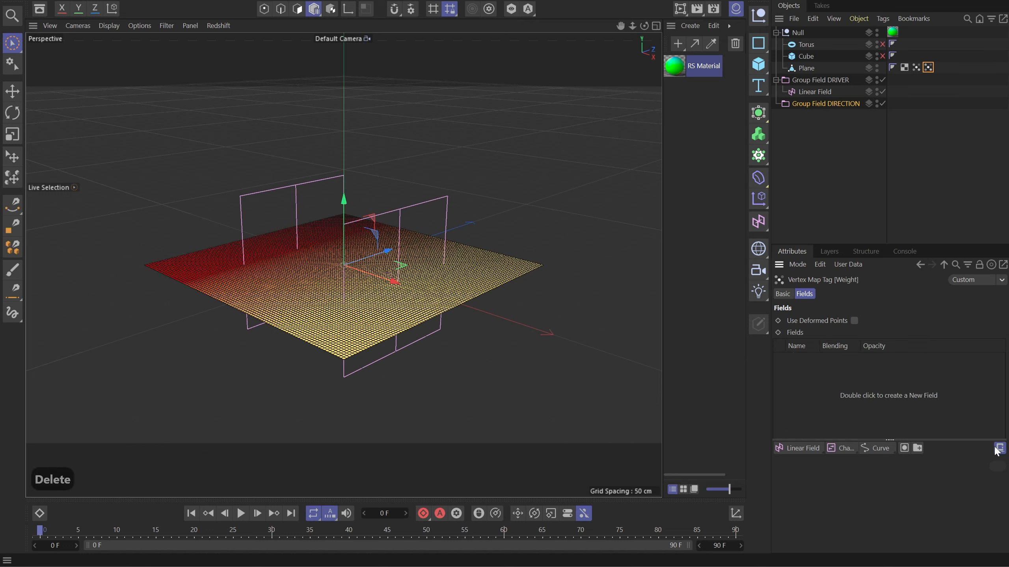
# - Add a Channel Convert layer to the duplicated Weight vertex map's fields and set its value to Direction X
pyautogui.click(840, 449)
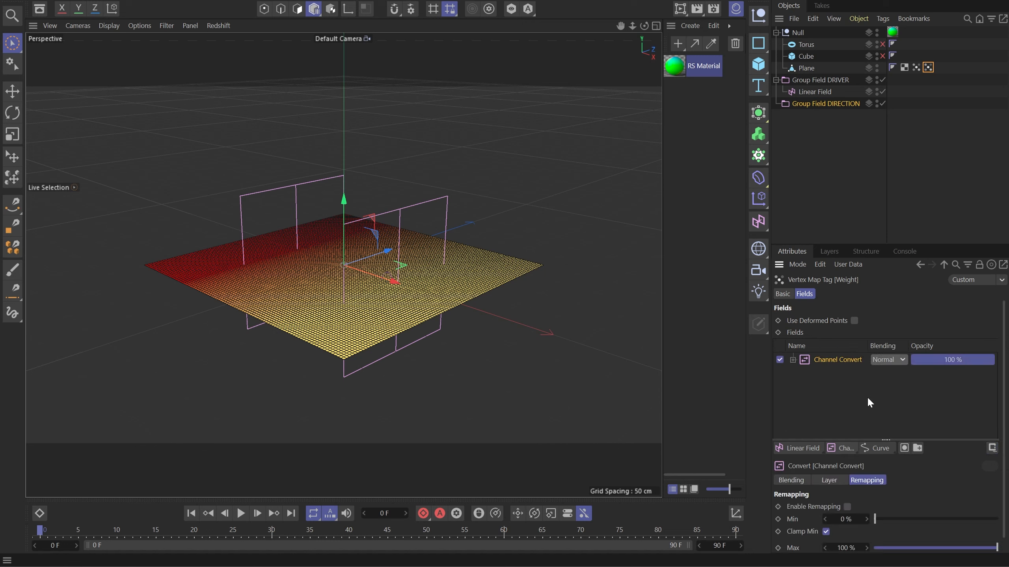
pyautogui.click(838, 480)
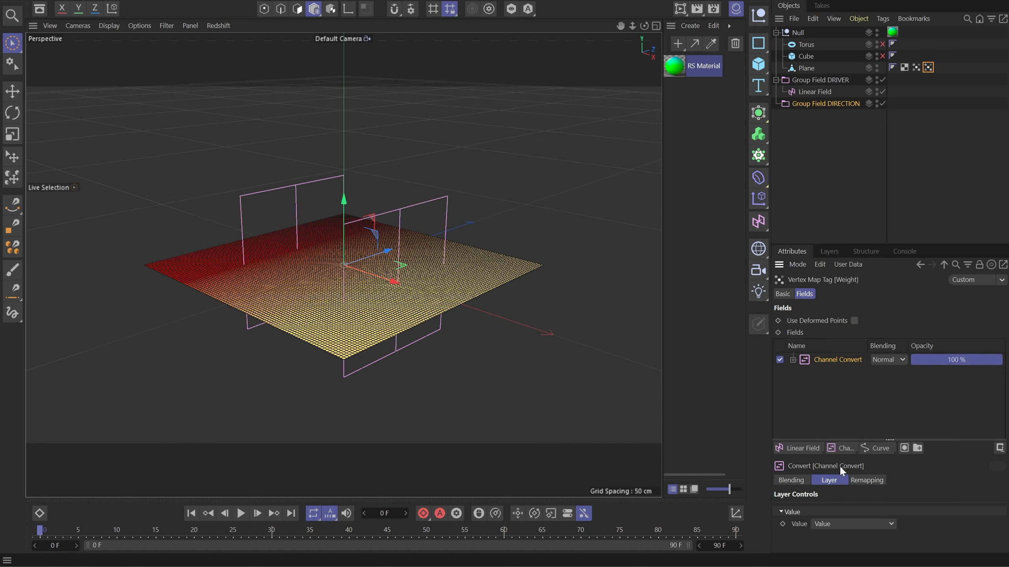
pyautogui.click(851, 523)
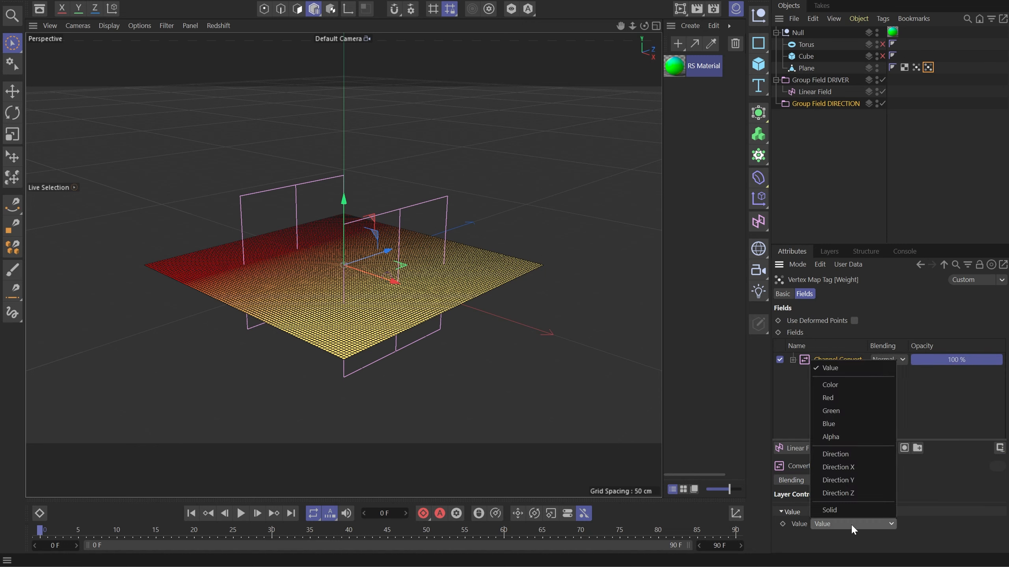
pyautogui.click(853, 461)
pyautogui.click(792, 360)
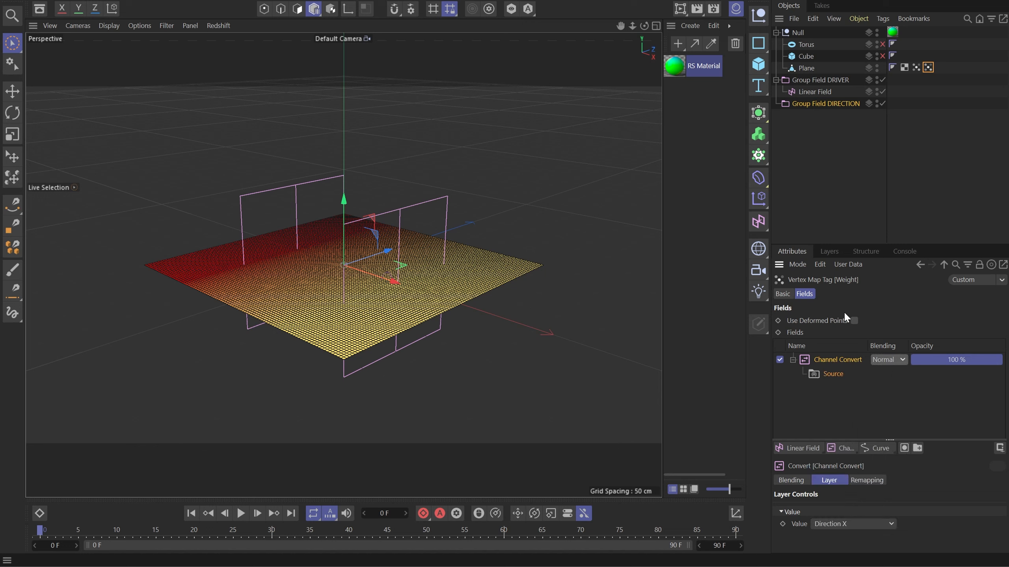
# - Place Group Field DIRECTION in the source of the Channel Convert layer
pyautogui.moveTo(828, 103); pyautogui.dragTo(847, 325)
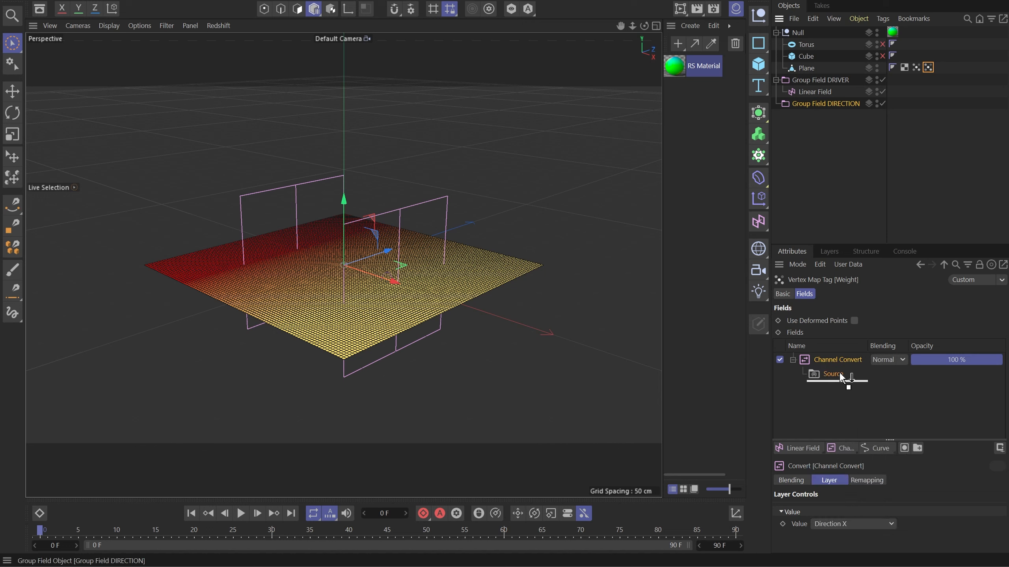
pyautogui.moveTo(840, 374); pyautogui.dragTo(840, 375)
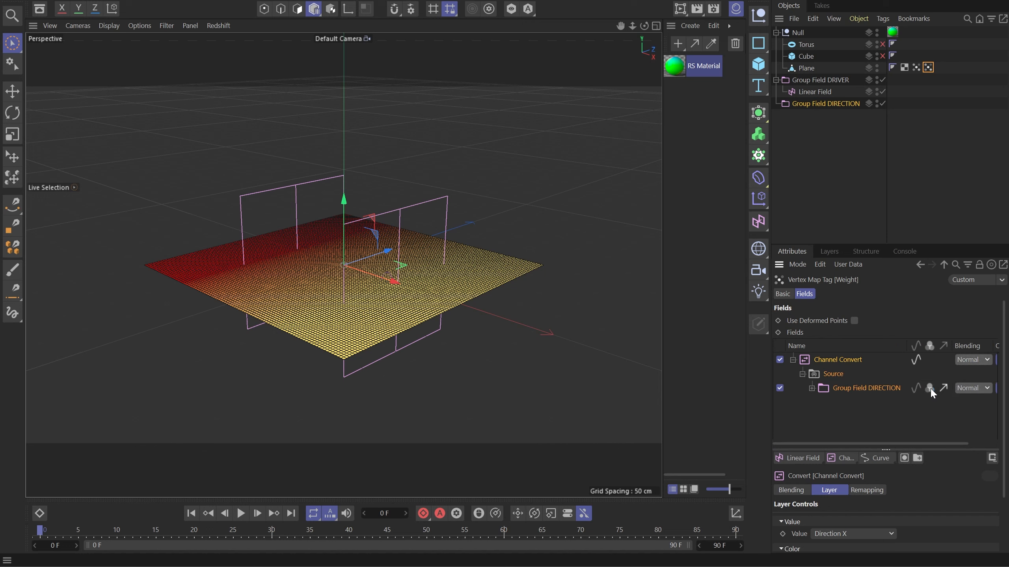
pyautogui.click(870, 490)
pyautogui.scroll(-1, 915, 491)
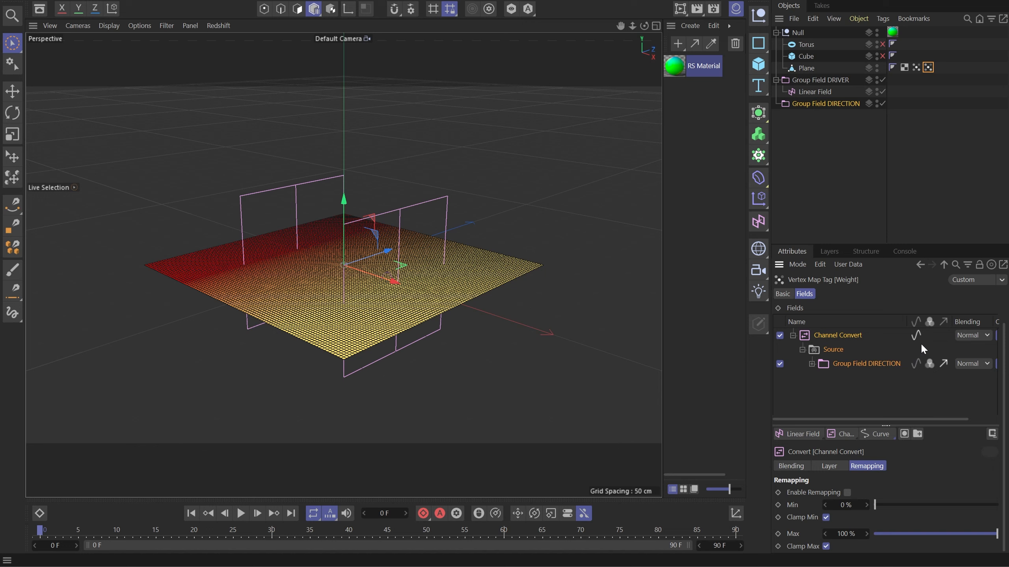
# - Make two more copies of the duplicated vertex map tag on the plane and rename the original duplicate as X
pyautogui.keyDown('ctrl'); pyautogui.moveTo(938, 66); pyautogui.dragTo(939, 67); pyautogui.keyUp('ctrl')
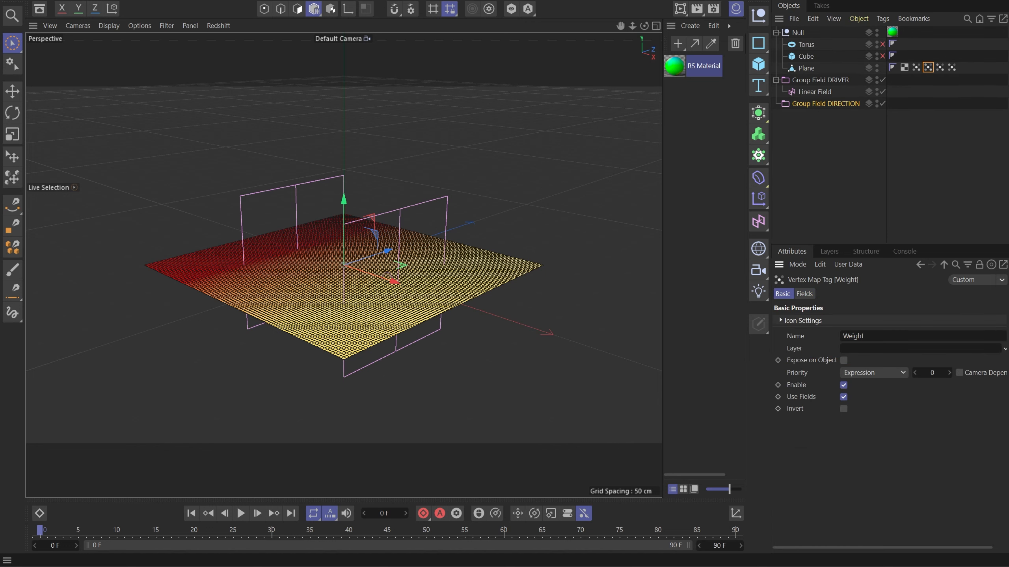
pyautogui.click(853, 336)
pyautogui.write('X')
pyautogui.press('Return')
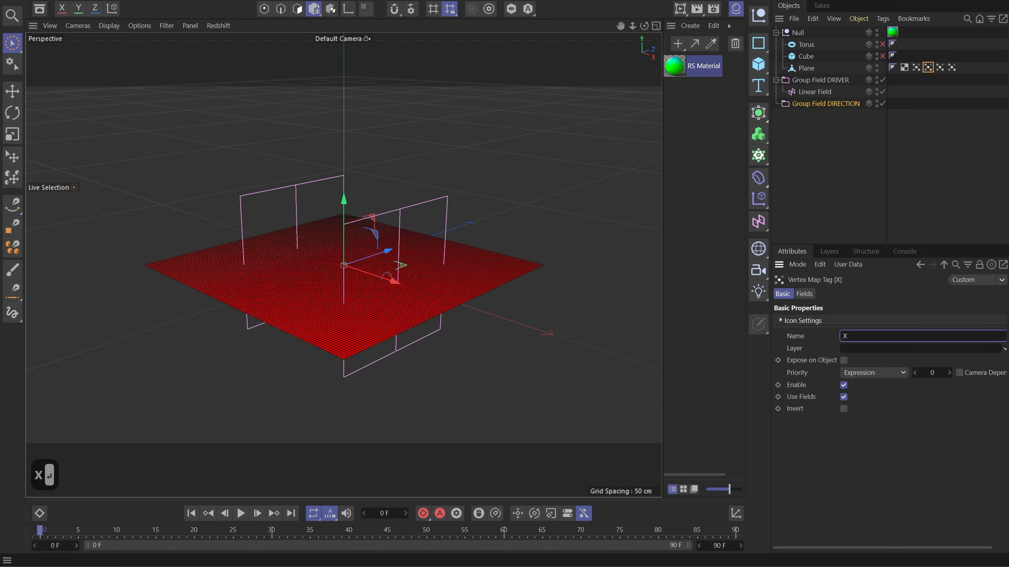
# - Rename the two new vertex map copies on the plane as Y and Z
pyautogui.click(938, 67)
pyautogui.moveTo(867, 336); pyautogui.dragTo(718, 322)
pyautogui.write('Y')
pyautogui.press('Return')
pyautogui.click(951, 67)
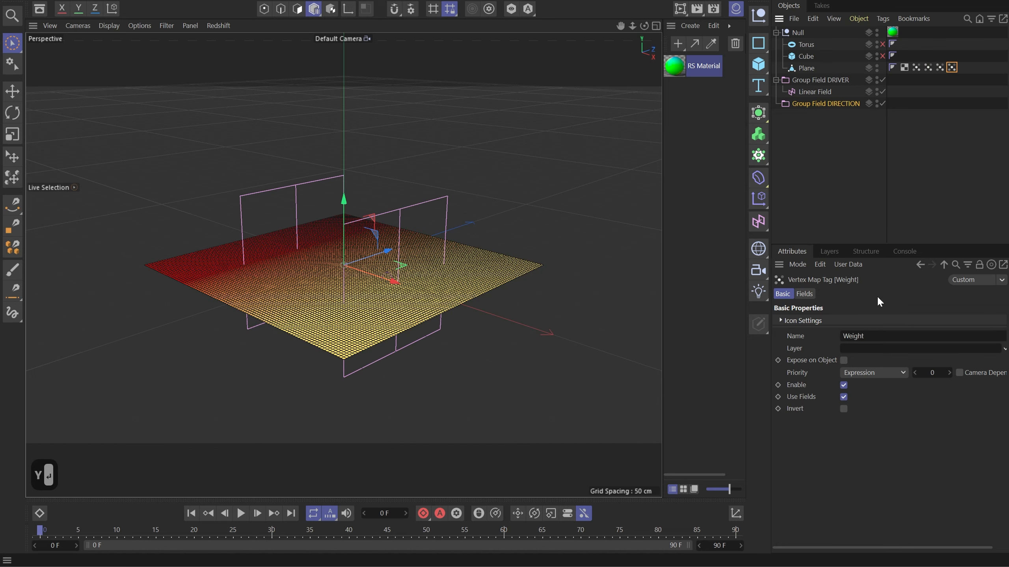
pyautogui.moveTo(868, 336); pyautogui.dragTo(656, 292)
pyautogui.write('X')
pyautogui.press('BackSpace')
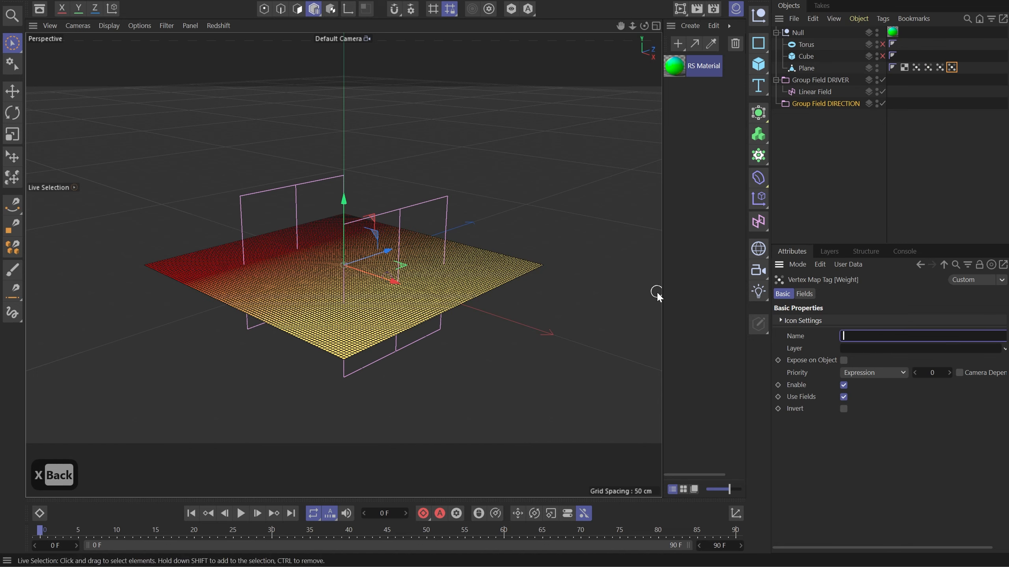
pyautogui.write('Y')
pyautogui.press('Return')
# - Set the Channel Convert value of the Y vertex map to Direction Y
pyautogui.click(939, 67)
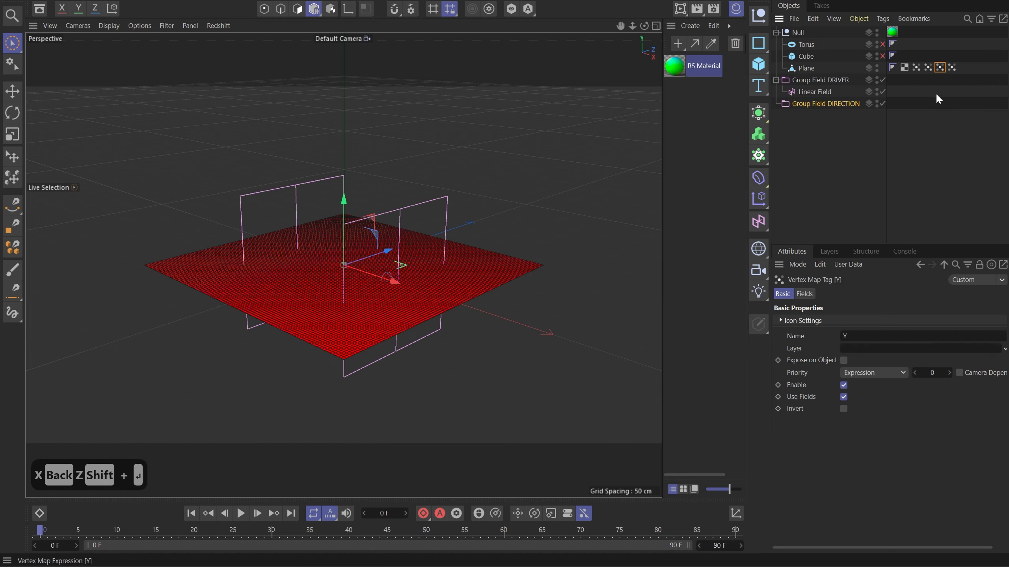
pyautogui.click(804, 294)
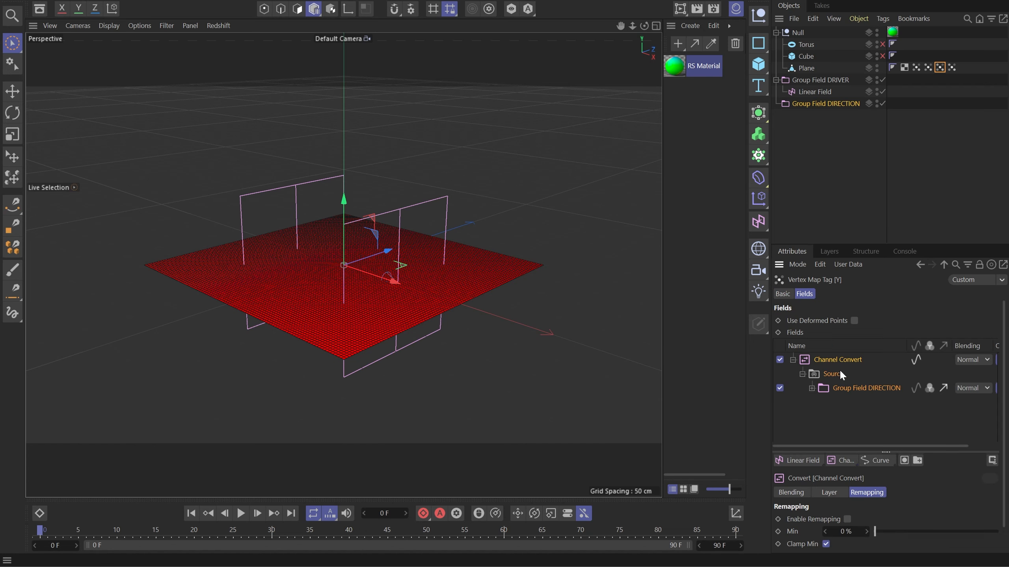
pyautogui.click(845, 492)
pyautogui.scroll(-2, 846, 477)
pyautogui.click(848, 467)
pyautogui.click(857, 420)
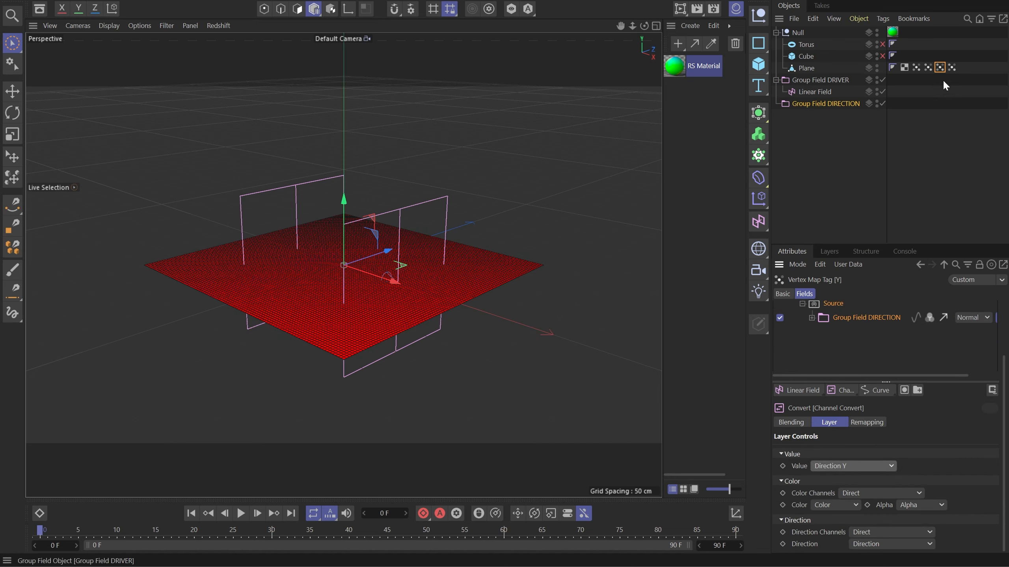
# - Set the Channel Convert value of the Z vertex map to Direction Z
pyautogui.click(951, 68)
pyautogui.click(830, 465)
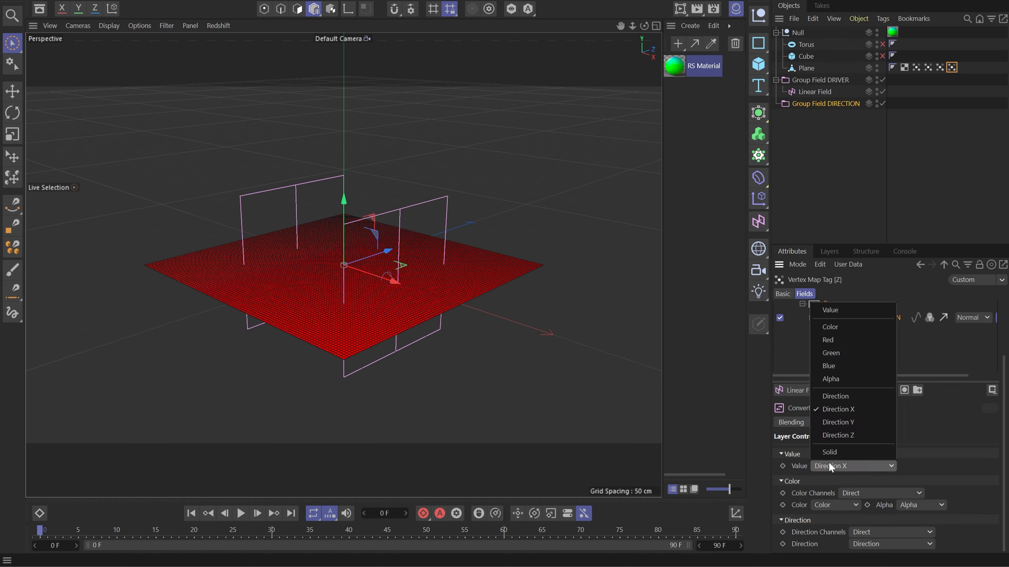
pyautogui.click(840, 424)
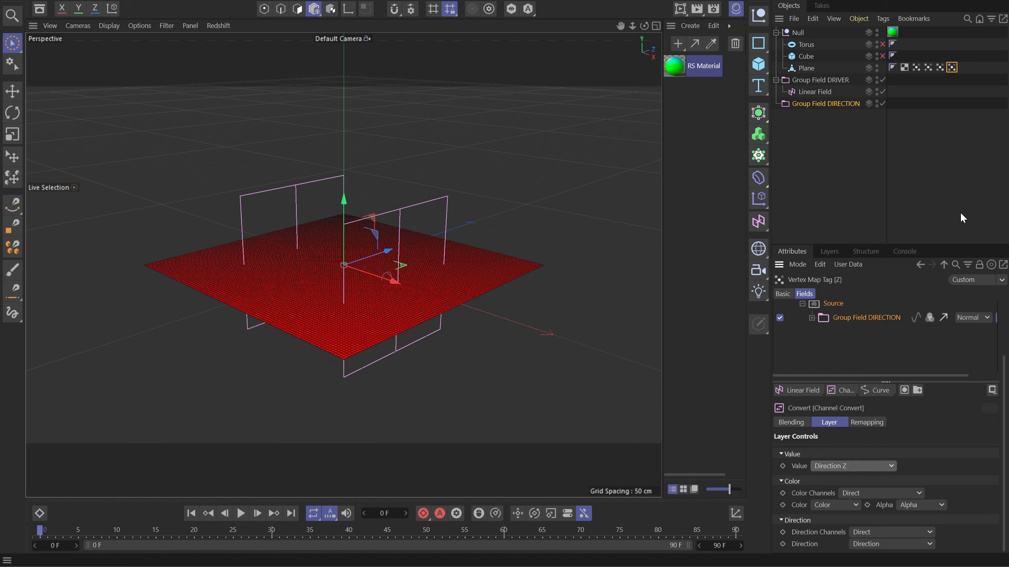
pyautogui.scroll(2, 879, 408)
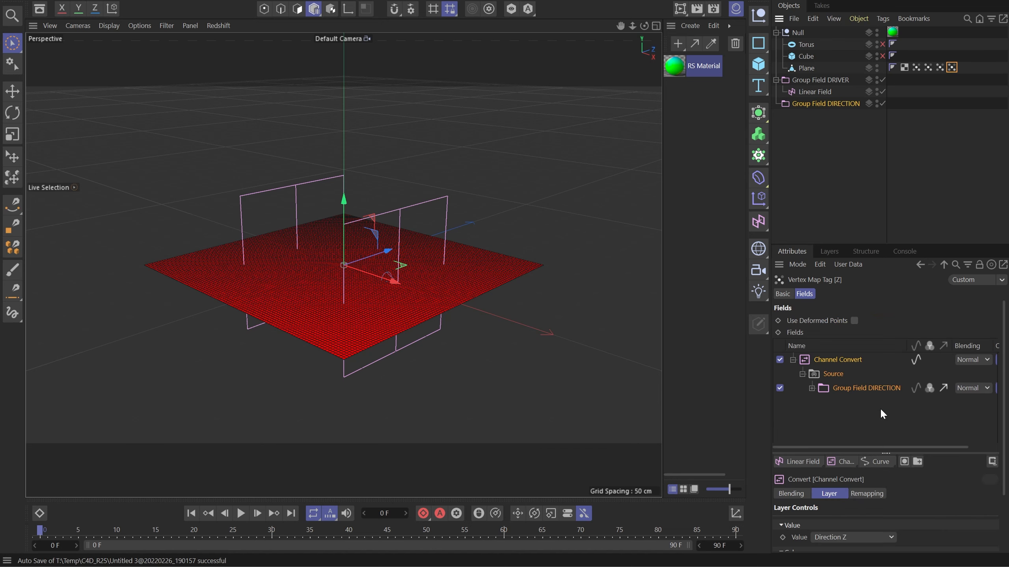
# - Enable remapping for the Group Field DIRECTION layer in the X vertex map
pyautogui.click(927, 68)
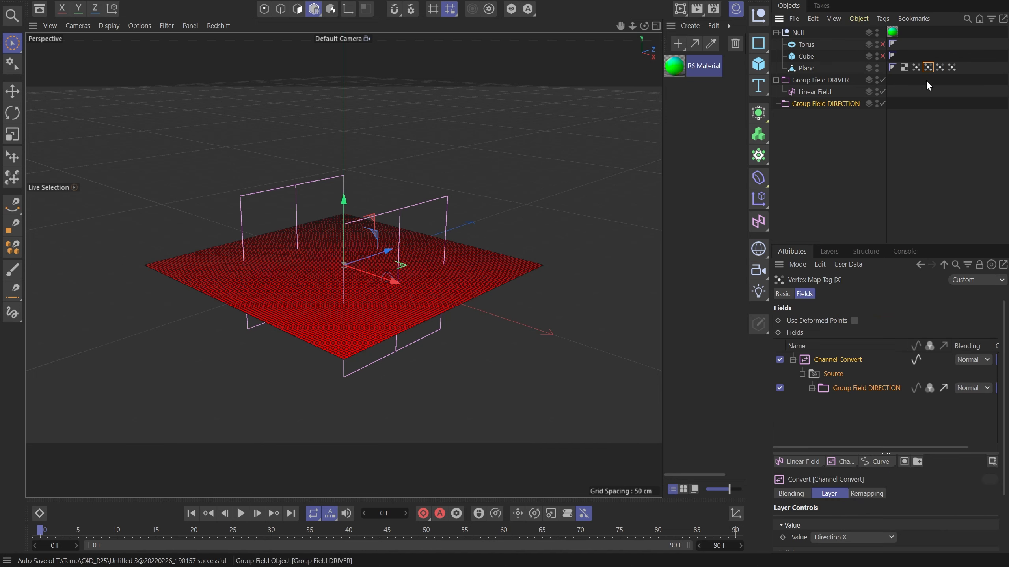
pyautogui.click(855, 388)
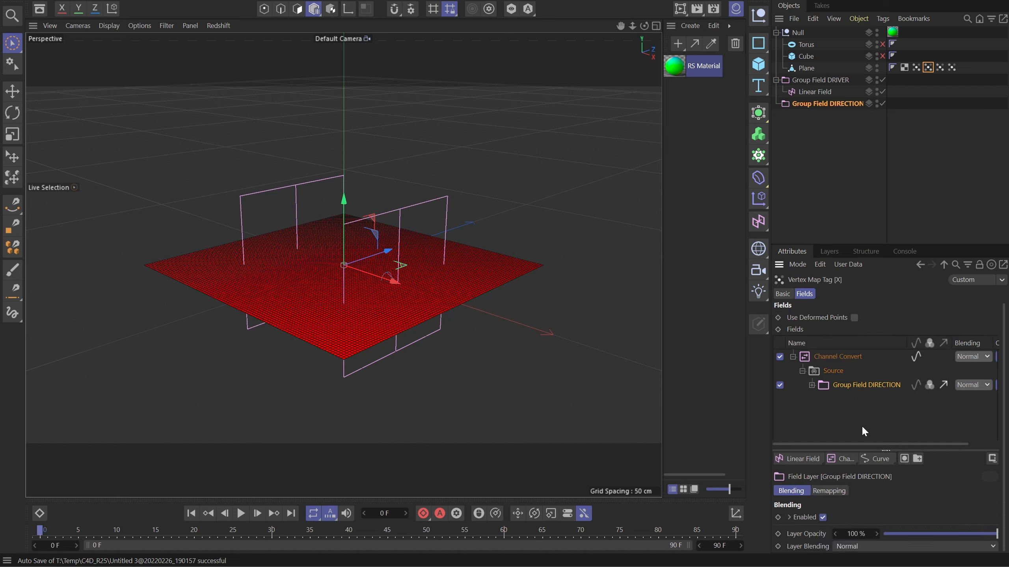
pyautogui.click(828, 490)
pyautogui.scroll(-1, 895, 487)
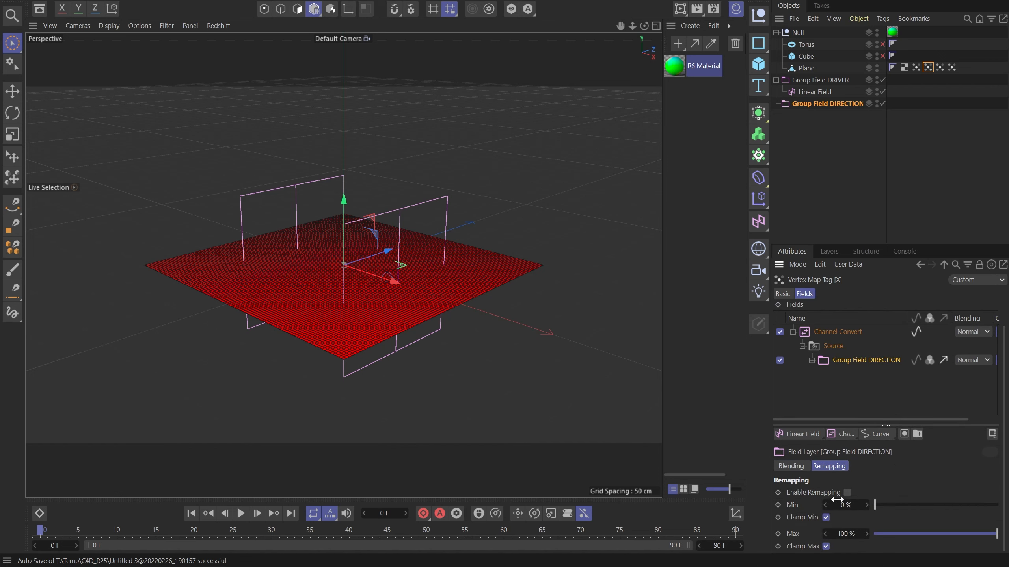
pyautogui.click(848, 492)
pyautogui.scroll(-8, 887, 473)
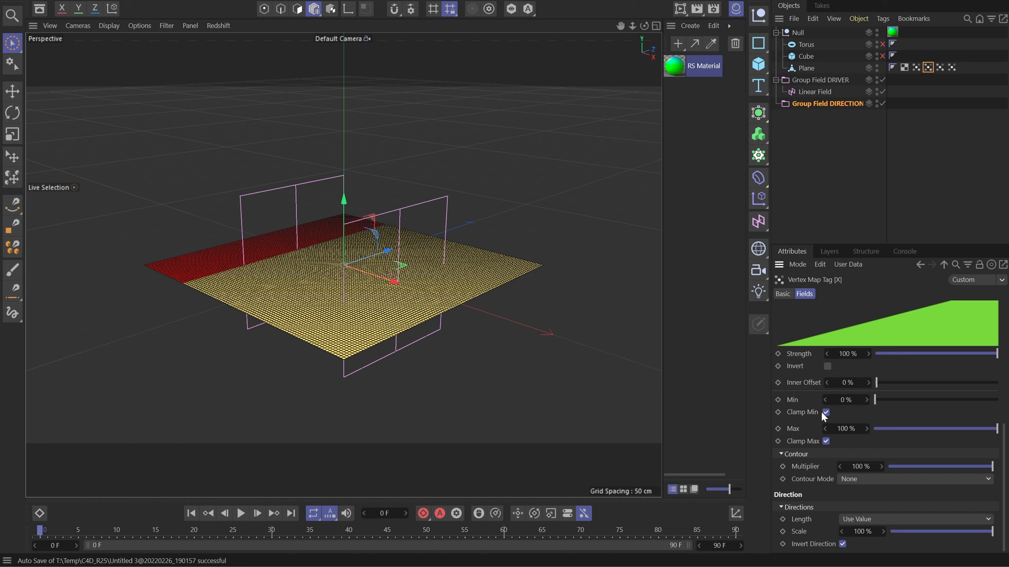
pyautogui.scroll(8, 818, 434)
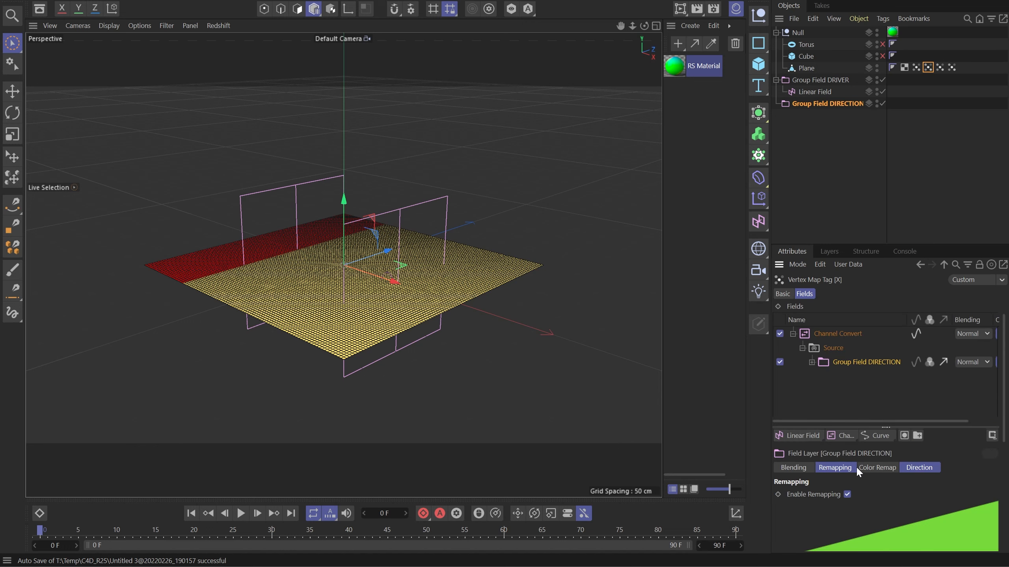
# - Set the direction length of the X vertex map's Group Field DIRECTION layer to Normalize
pyautogui.click(915, 469)
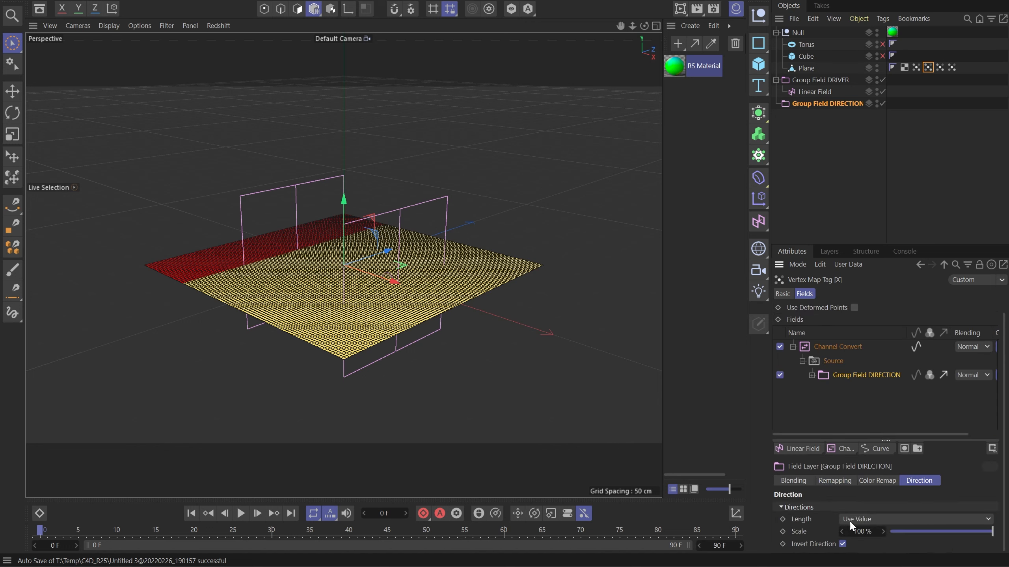
pyautogui.click(865, 520)
pyautogui.click(877, 472)
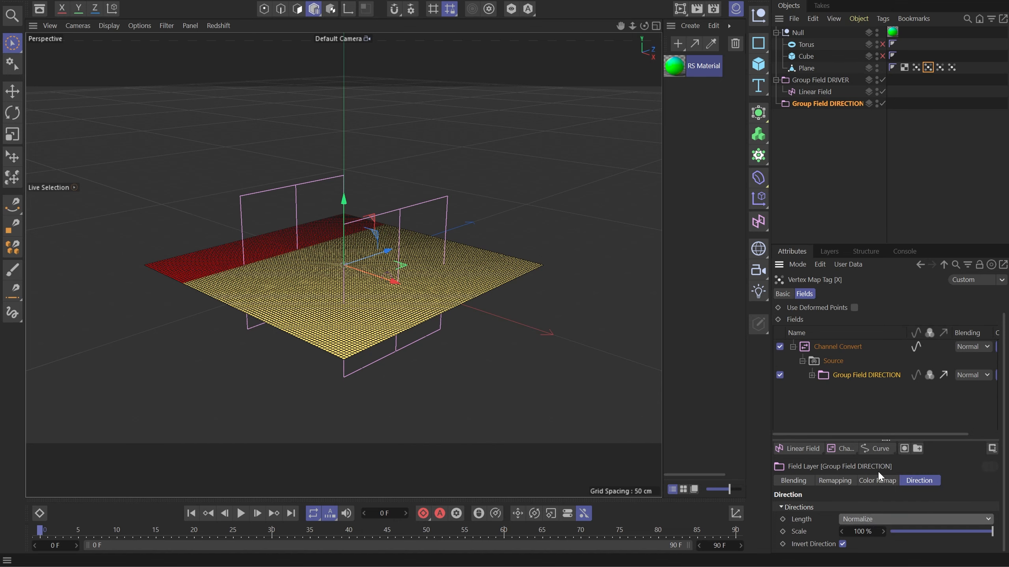
# - Open the RS Material's shader graph and add four Vertex Attribute nodes
pyautogui.doubleClick(675, 71)
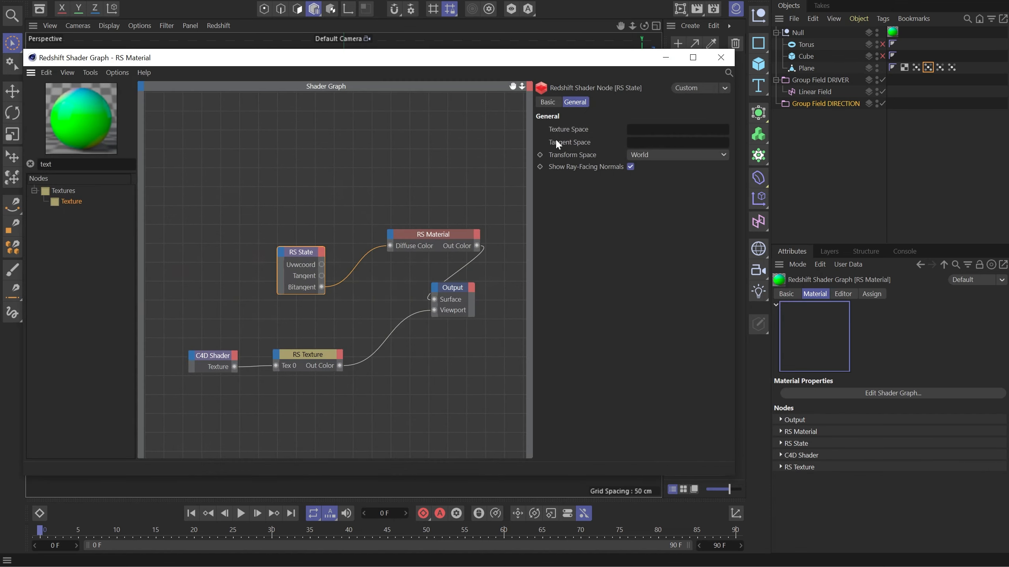
pyautogui.click(80, 164)
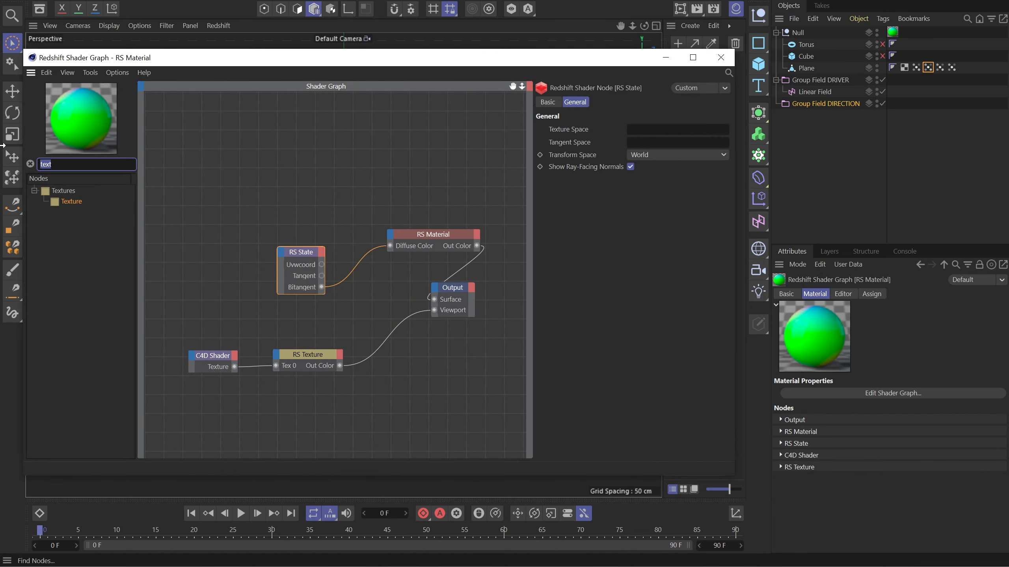
pyautogui.write('vert')
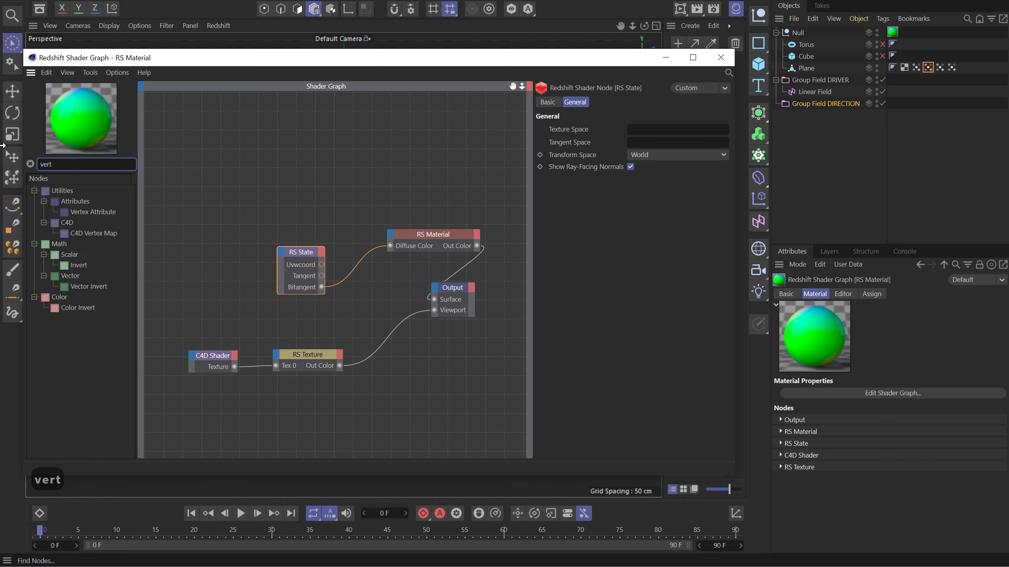
pyautogui.doubleClick(103, 214)
pyautogui.moveTo(102, 213); pyautogui.dragTo(256, 173)
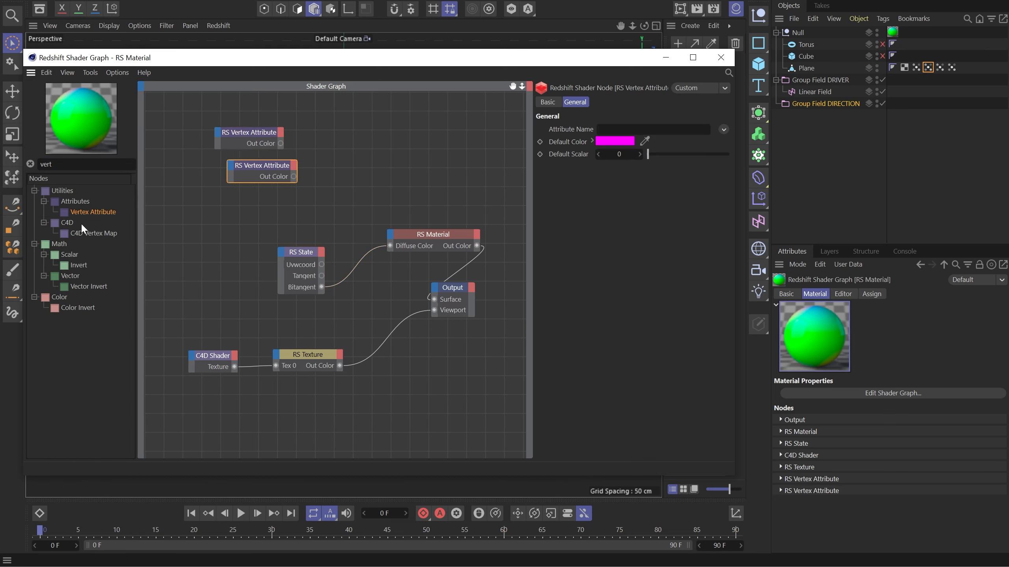
pyautogui.moveTo(93, 215); pyautogui.dragTo(254, 207)
pyautogui.moveTo(95, 213); pyautogui.dragTo(241, 227)
# - Assign the plane's Weight, X, Y and Z vertex maps as attribute names of the four Vertex Attribute nodes
pyautogui.click(264, 140)
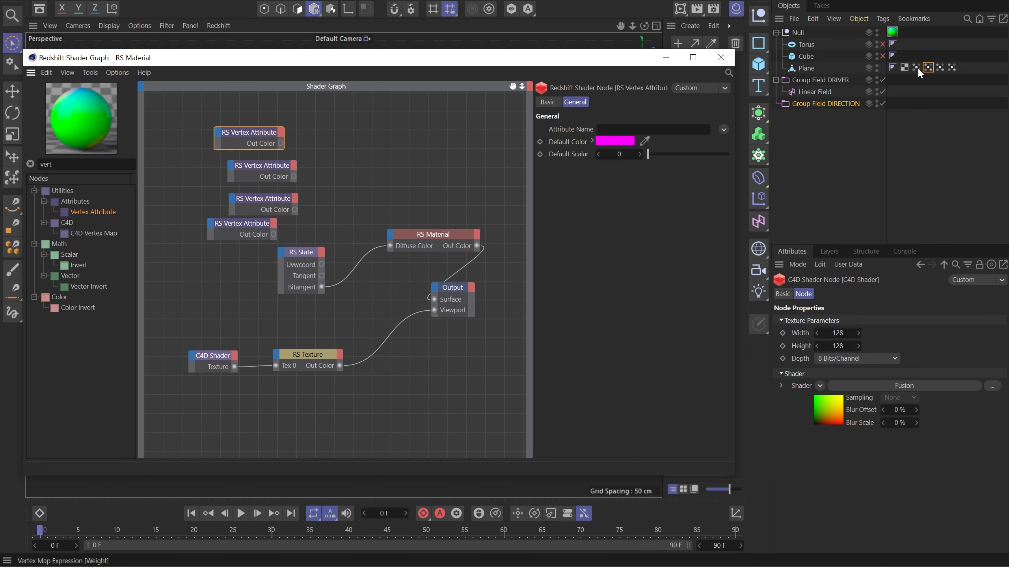
pyautogui.moveTo(927, 67); pyautogui.dragTo(698, 131)
pyautogui.click(273, 170)
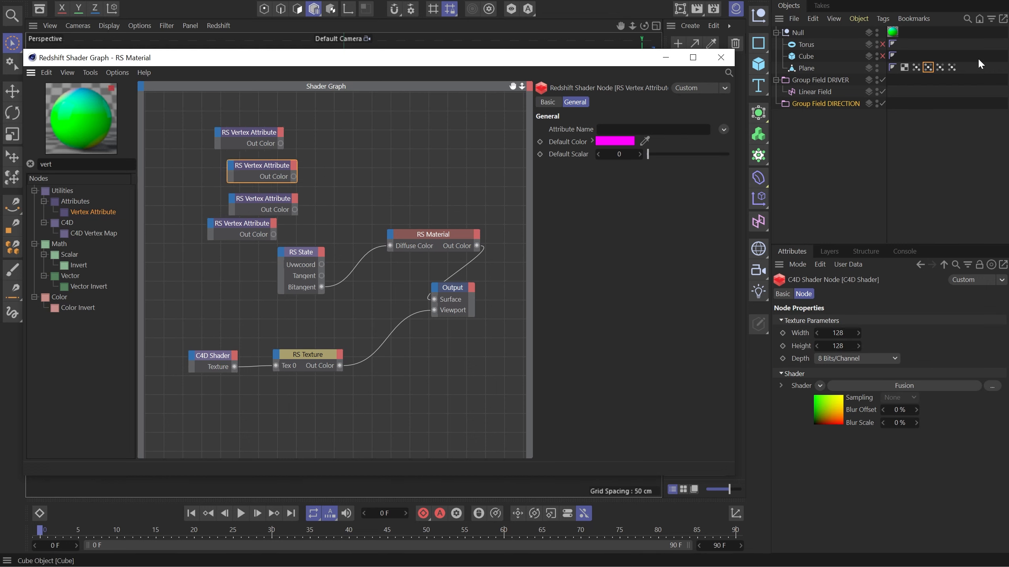
pyautogui.moveTo(928, 68); pyautogui.dragTo(646, 131)
pyautogui.click(254, 203)
pyautogui.moveTo(940, 74); pyautogui.dragTo(618, 133)
pyautogui.click(242, 224)
pyautogui.moveTo(952, 68); pyautogui.dragTo(626, 131)
# - Add an Out Scalar output port to each of the four Vertex Attribute nodes
pyautogui.moveTo(250, 133); pyautogui.dragTo(270, 132)
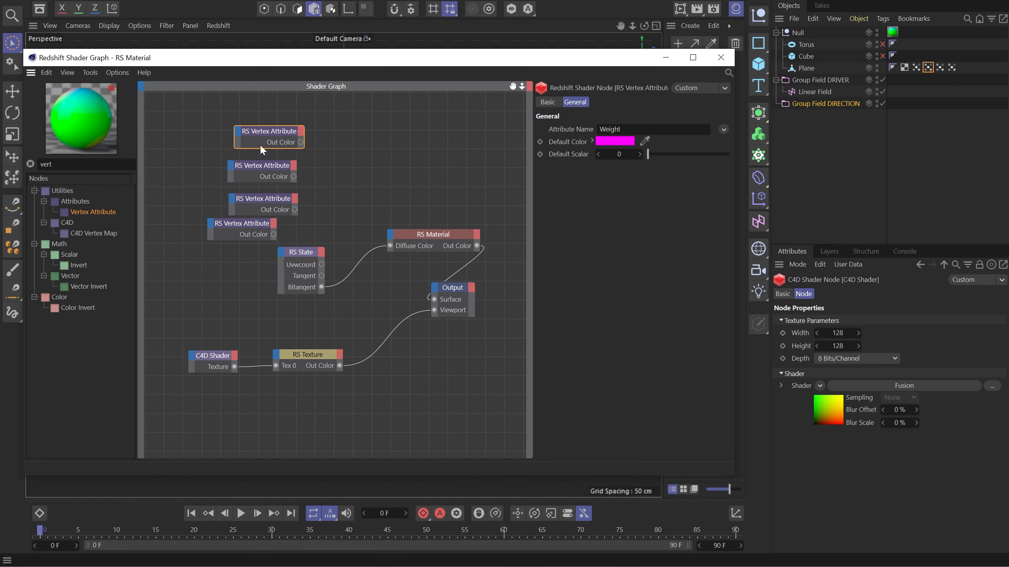
pyautogui.click(300, 141)
pyautogui.click(323, 150)
pyautogui.click(294, 175)
pyautogui.click(296, 200)
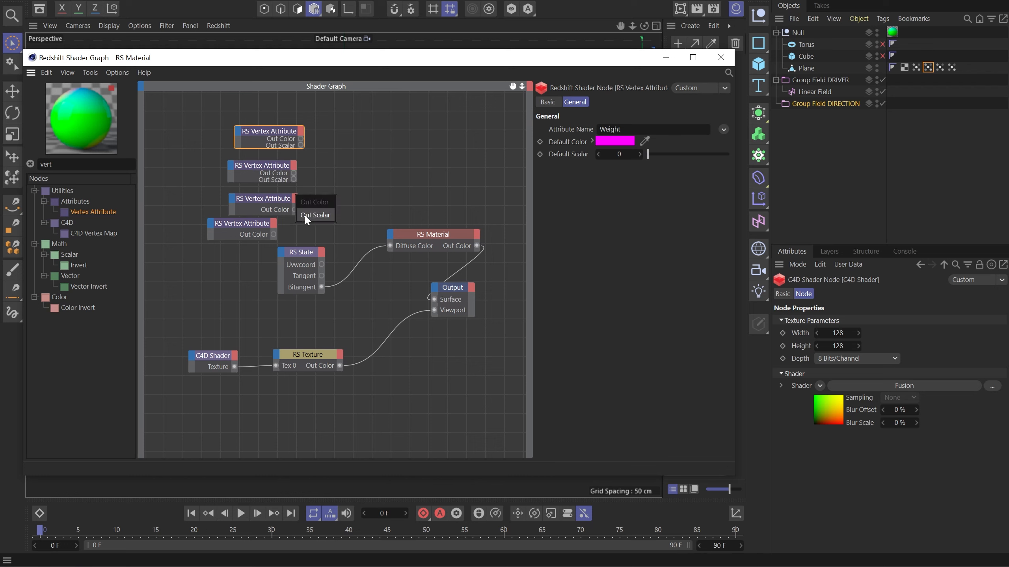
pyautogui.click(317, 217)
pyautogui.click(285, 245)
# - Remove the Out Color ports from the four Vertex Attribute nodes and line up the X, Y and Z nodes in a column
pyautogui.doubleClick(301, 139)
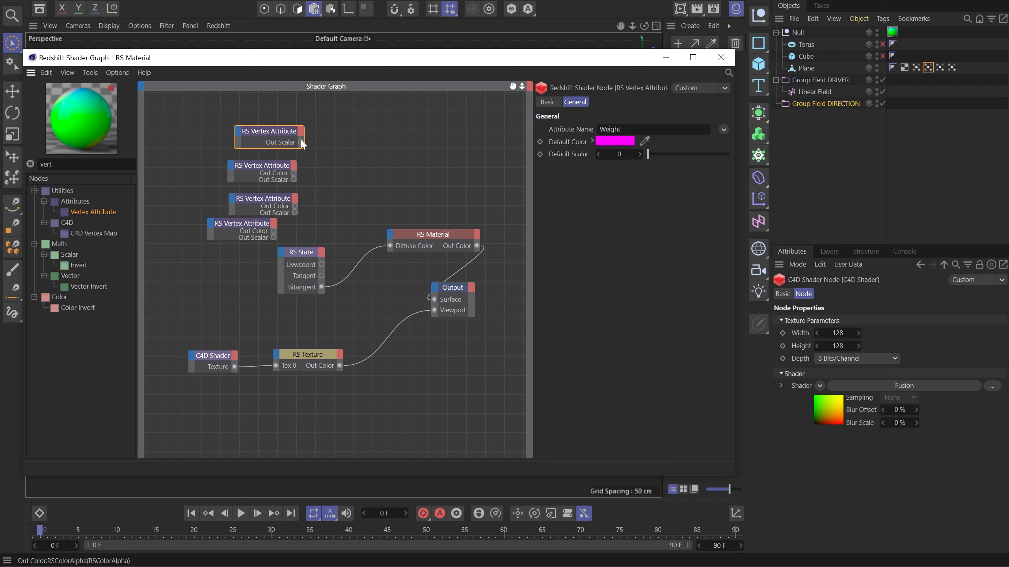
pyautogui.doubleClick(292, 174)
pyautogui.doubleClick(293, 205)
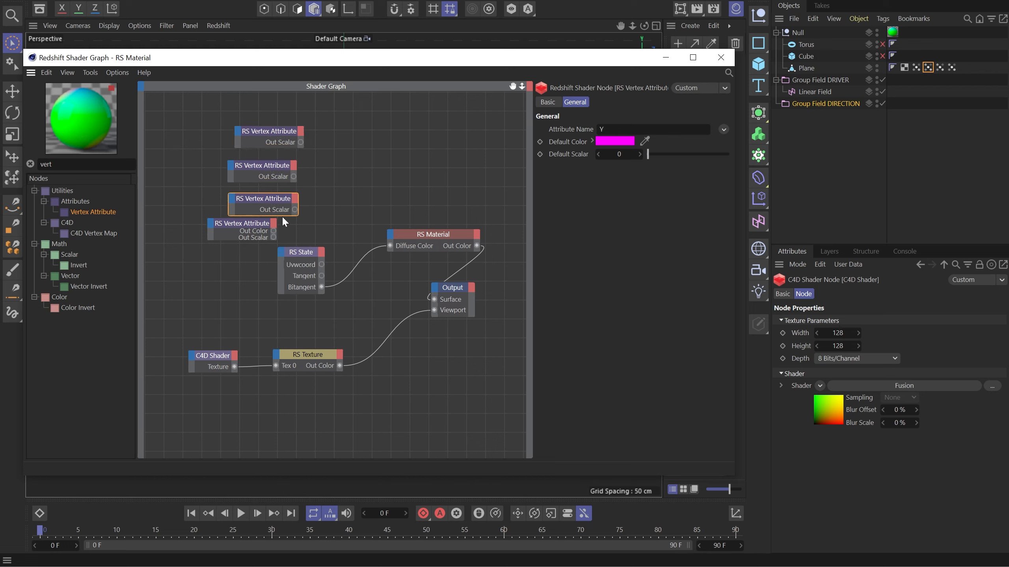
pyautogui.doubleClick(274, 229)
pyautogui.moveTo(242, 223); pyautogui.dragTo(264, 220)
pyautogui.moveTo(266, 160); pyautogui.dragTo(269, 177)
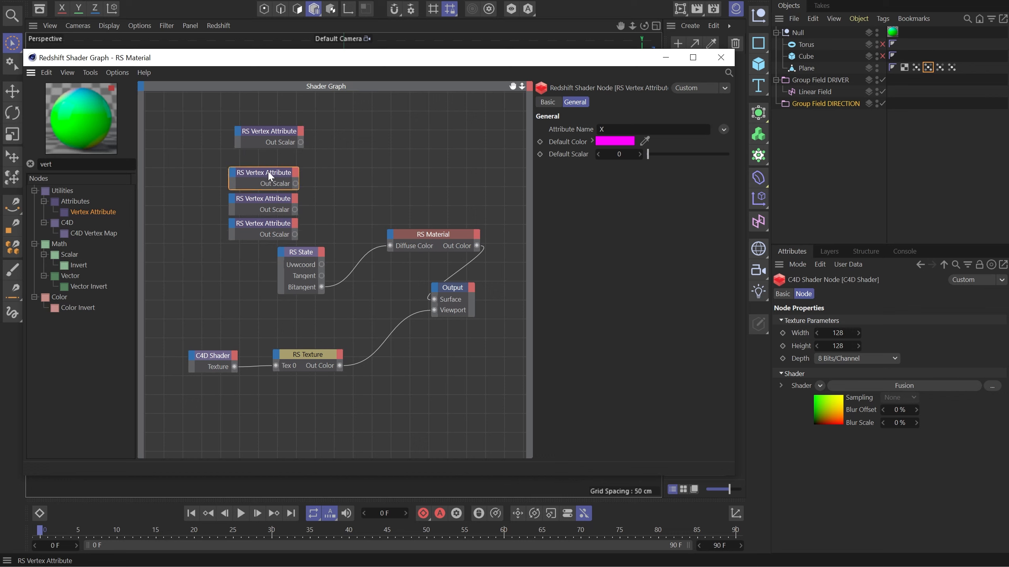
# - Add a Vector Maker node and feed its X, Y and Z inputs from the matching Vertex Attribute nodes' scalar outputs
pyautogui.hotkey('ctrl', 'f')
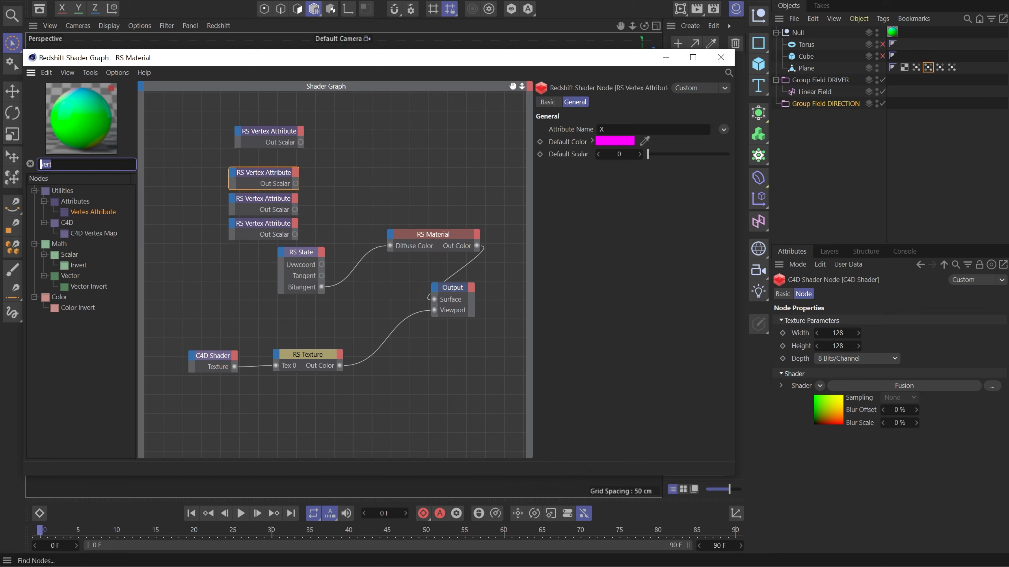
pyautogui.write('make')
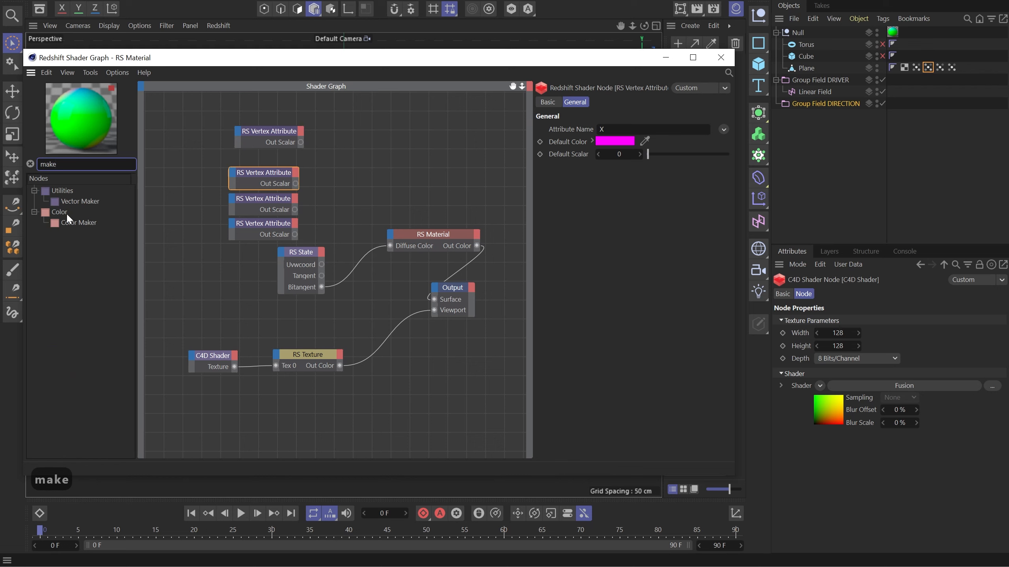
pyautogui.moveTo(82, 201); pyautogui.dragTo(349, 183)
pyautogui.moveTo(349, 183); pyautogui.dragTo(351, 183)
pyautogui.moveTo(294, 209); pyautogui.dragTo(326, 181)
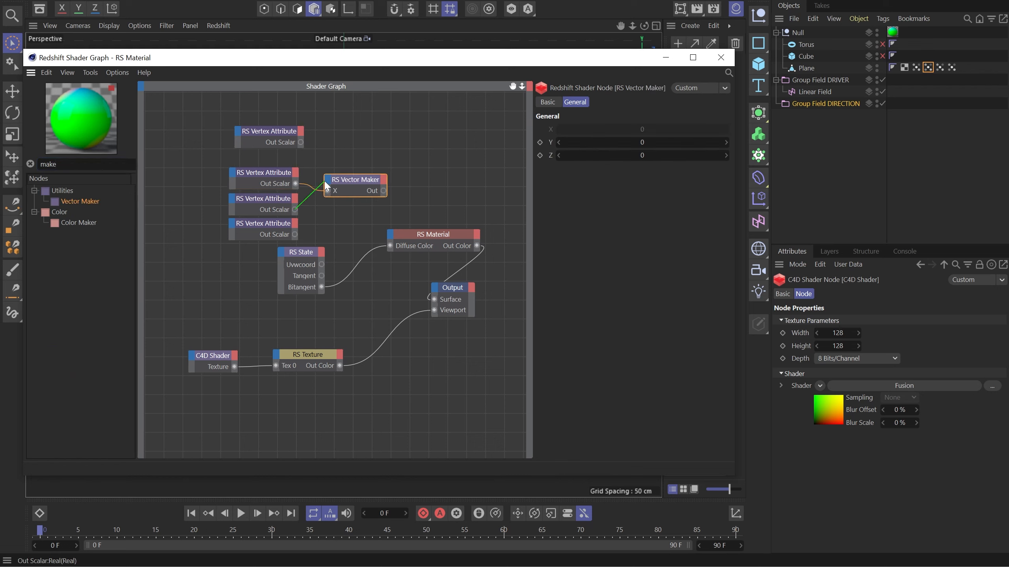
pyautogui.click(333, 202)
pyautogui.moveTo(295, 235); pyautogui.dragTo(328, 183)
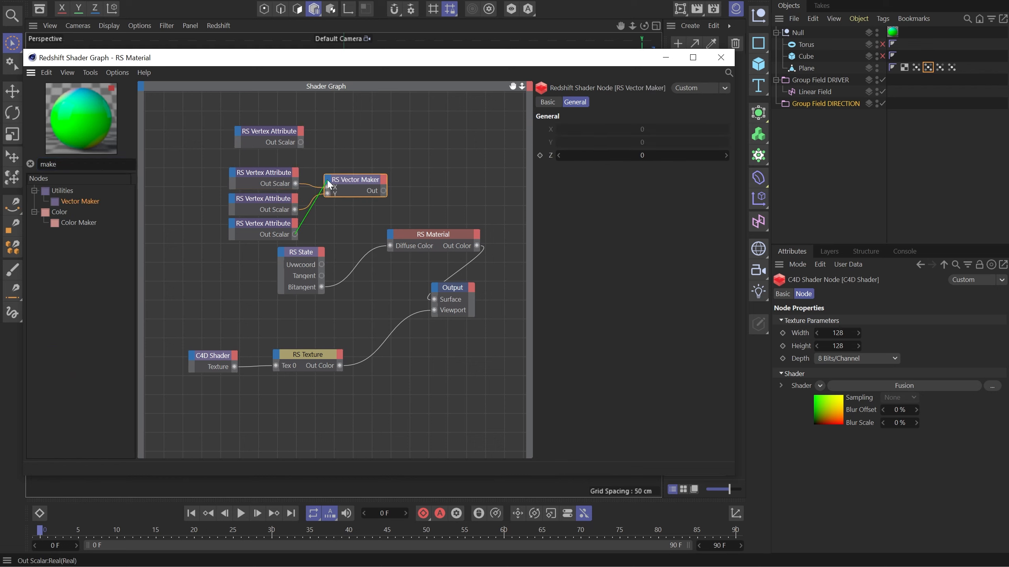
pyautogui.click(337, 214)
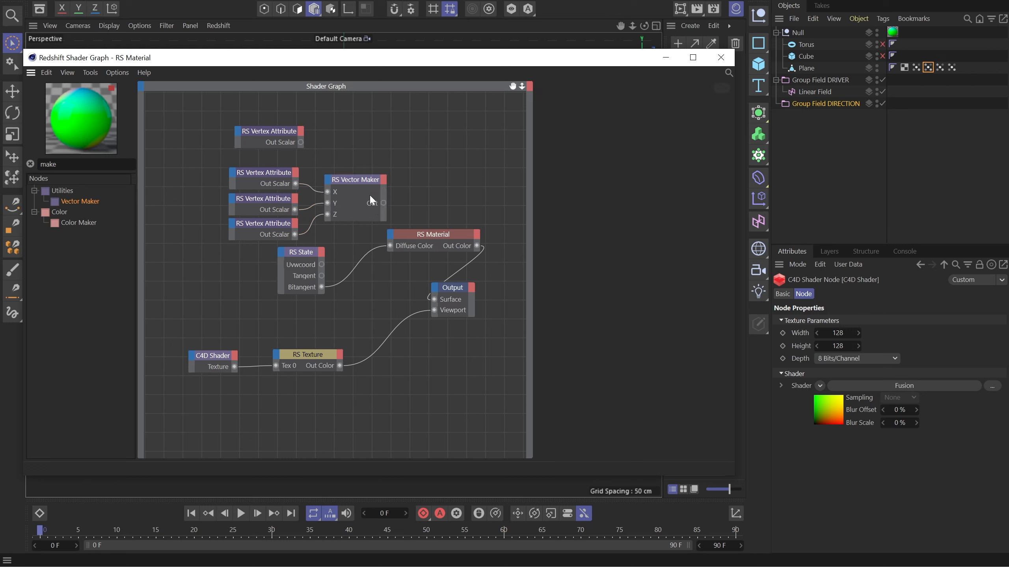
# - Turn off Clamp Min on the Linear Field, and set its direction length to Normalize with Invert Direction disabled
pyautogui.click(809, 91)
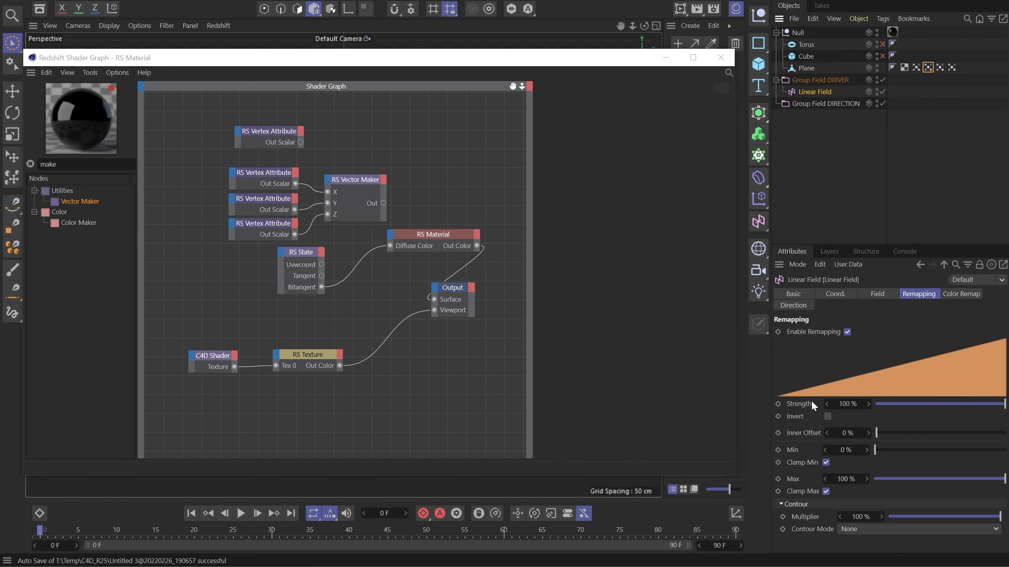
pyautogui.click(826, 464)
pyautogui.click(792, 305)
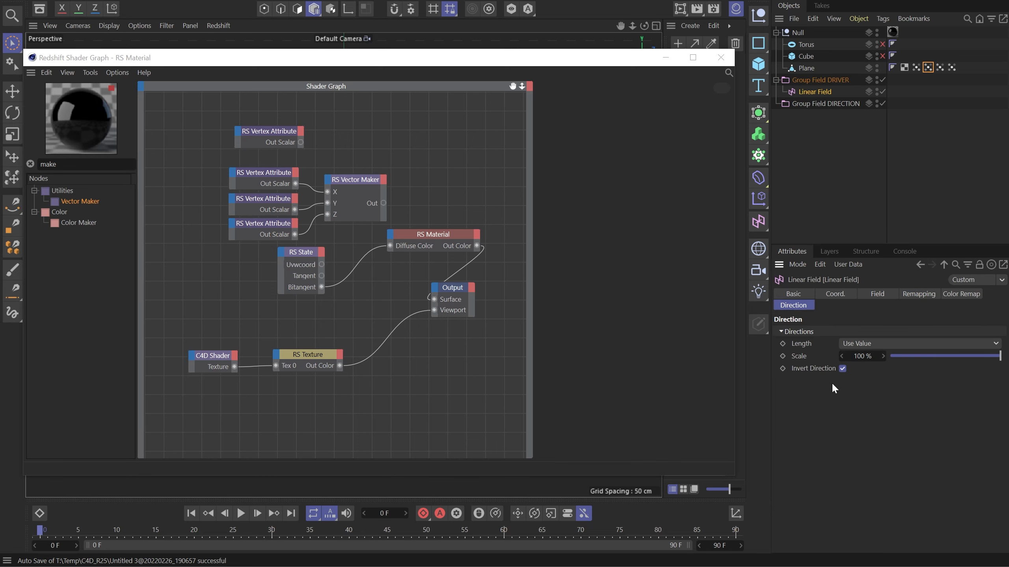
pyautogui.click(854, 342)
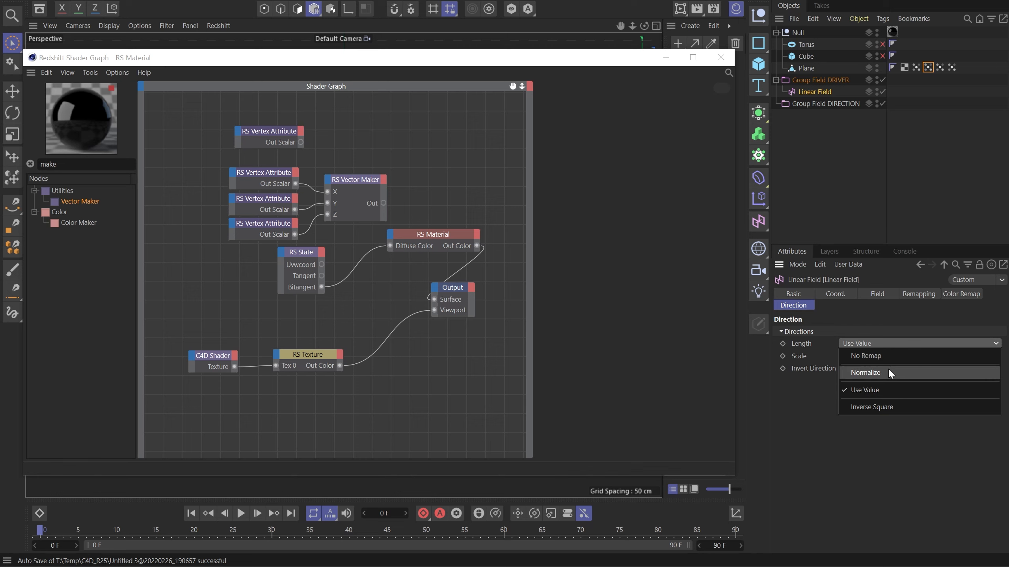
pyautogui.click(887, 368)
pyautogui.click(842, 368)
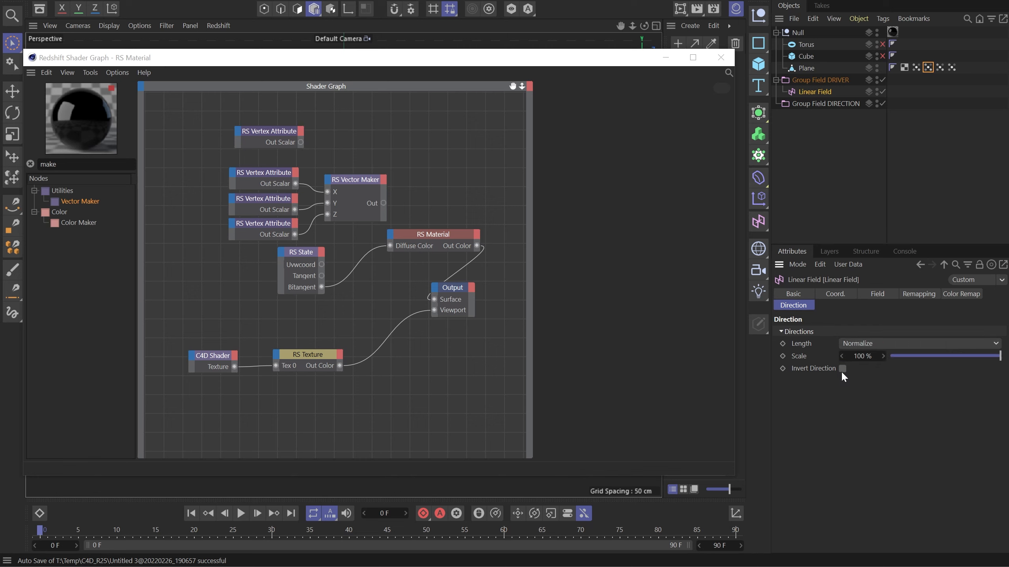
# - Disable Invert Direction on Group Field DIRECTION
pyautogui.click(828, 102)
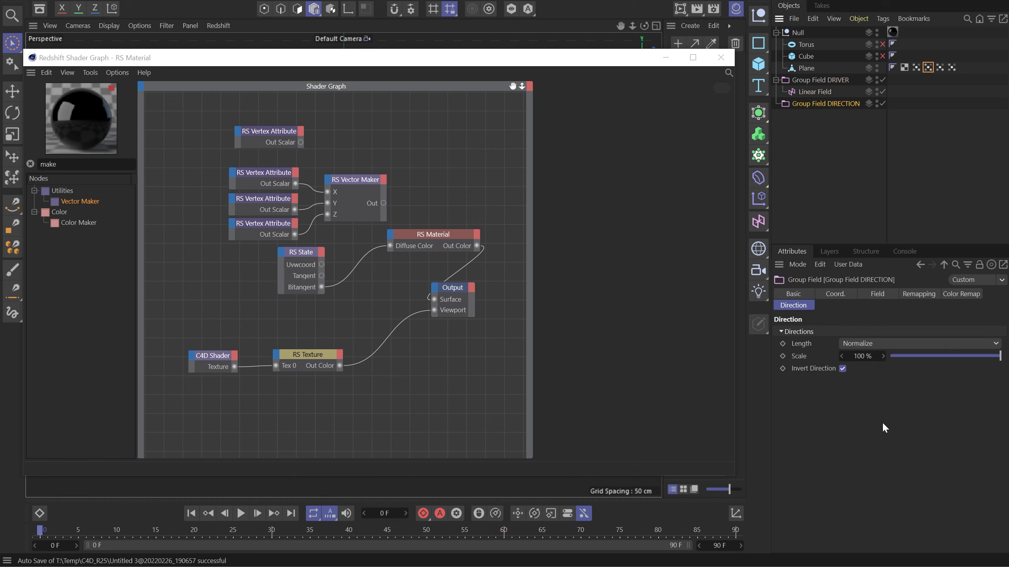
pyautogui.click(843, 369)
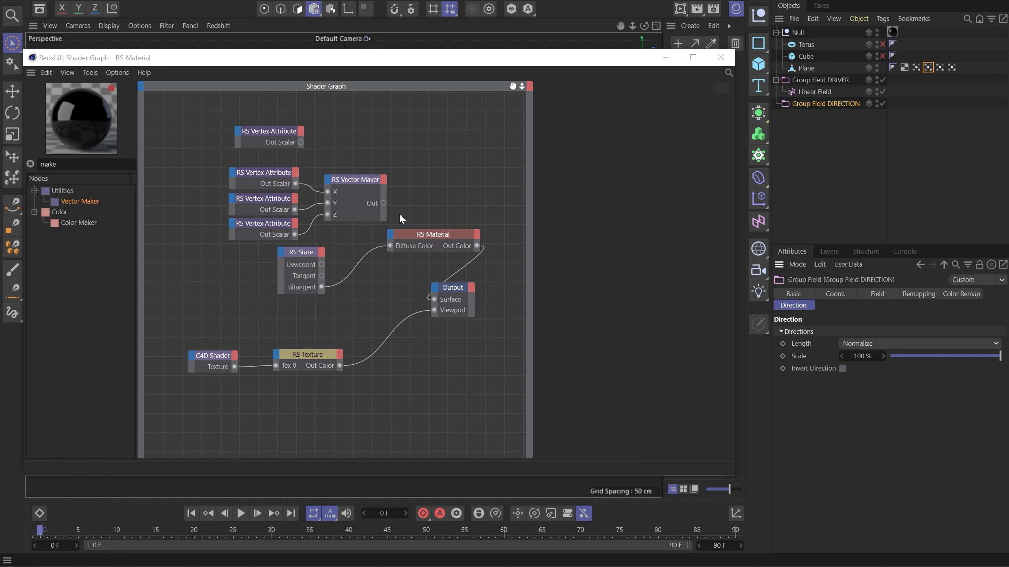
# - Connect the Vector Maker's output to the RS Material's Diffuse Color and show the result in Redshift RenderView beside the viewport
pyautogui.moveTo(384, 203); pyautogui.dragTo(390, 245)
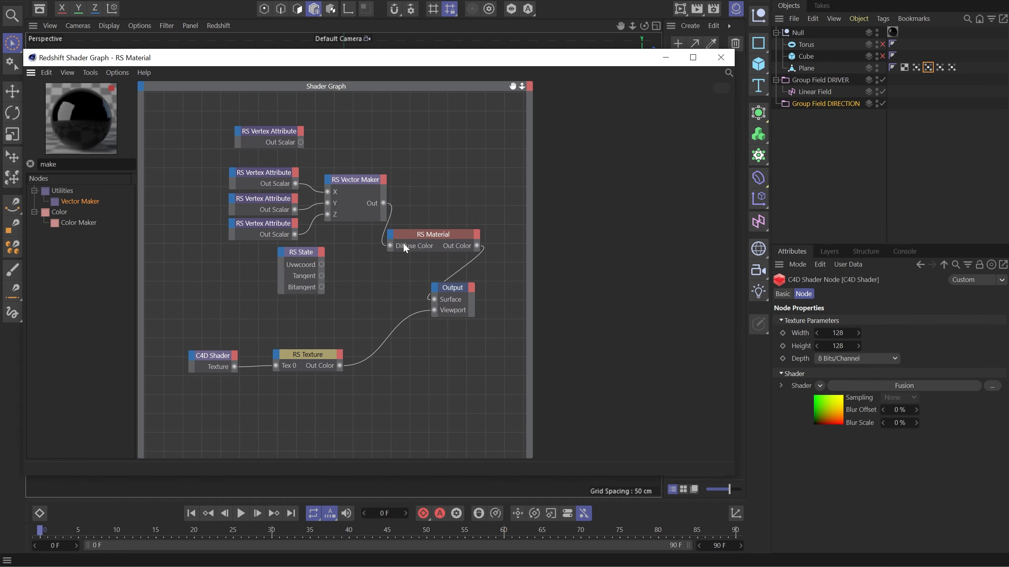
pyautogui.click(796, 565)
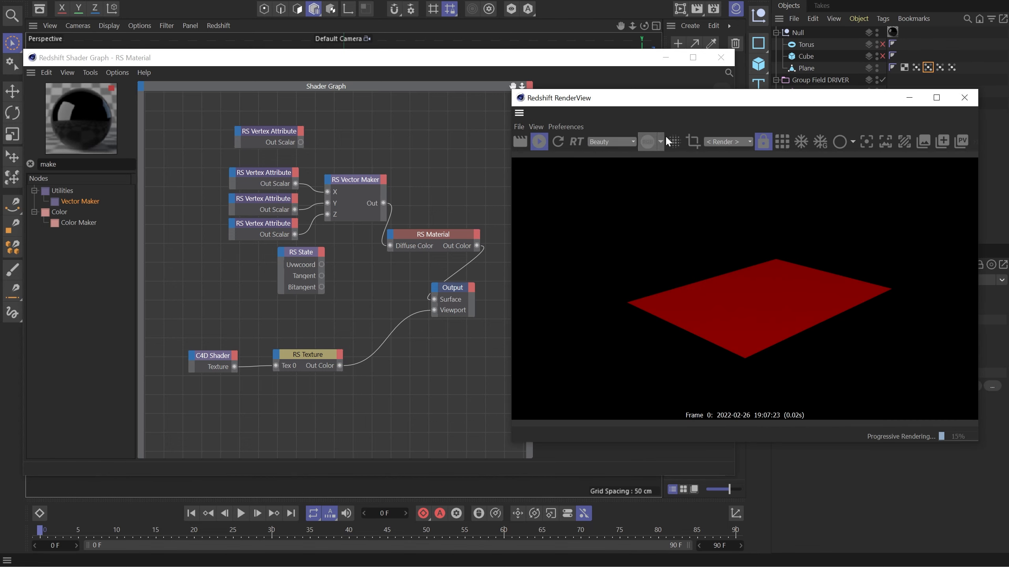
pyautogui.click(664, 59)
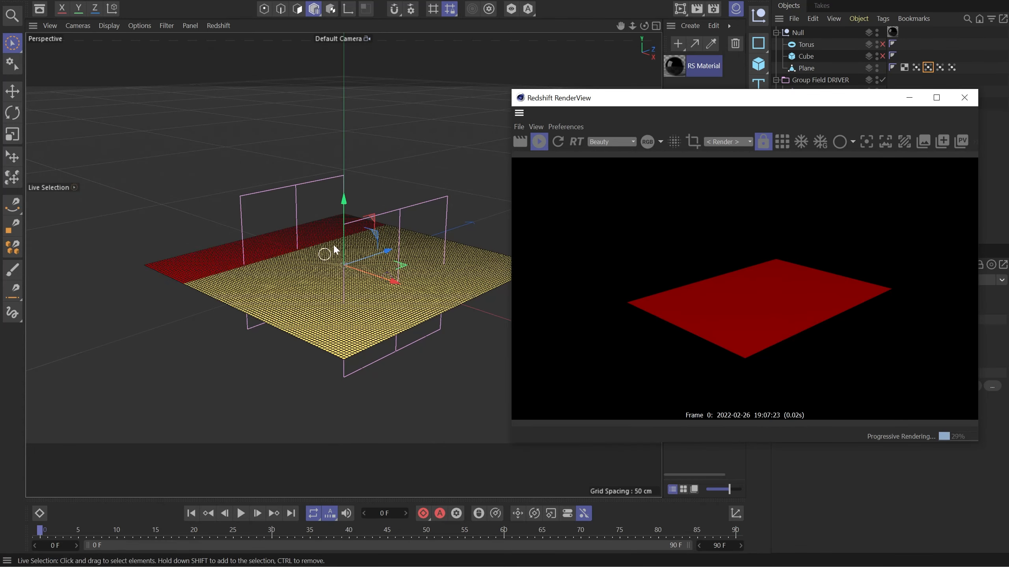
pyautogui.moveTo(491, 139); pyautogui.dragTo(773, 113)
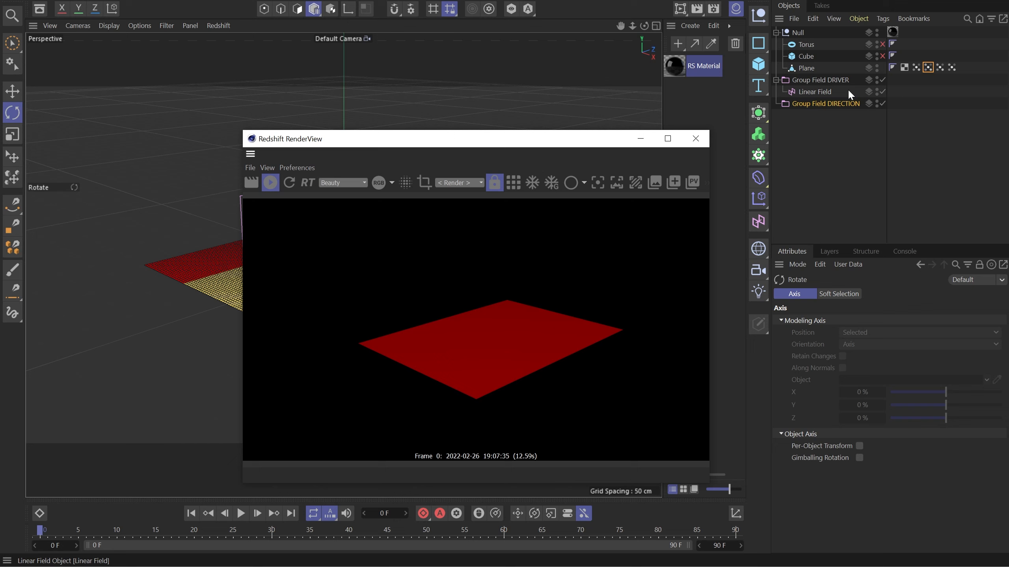
# - Rotate the Linear Field about its vertical axis and tilt it to test how the direction colours render on the plane
pyautogui.click(845, 91)
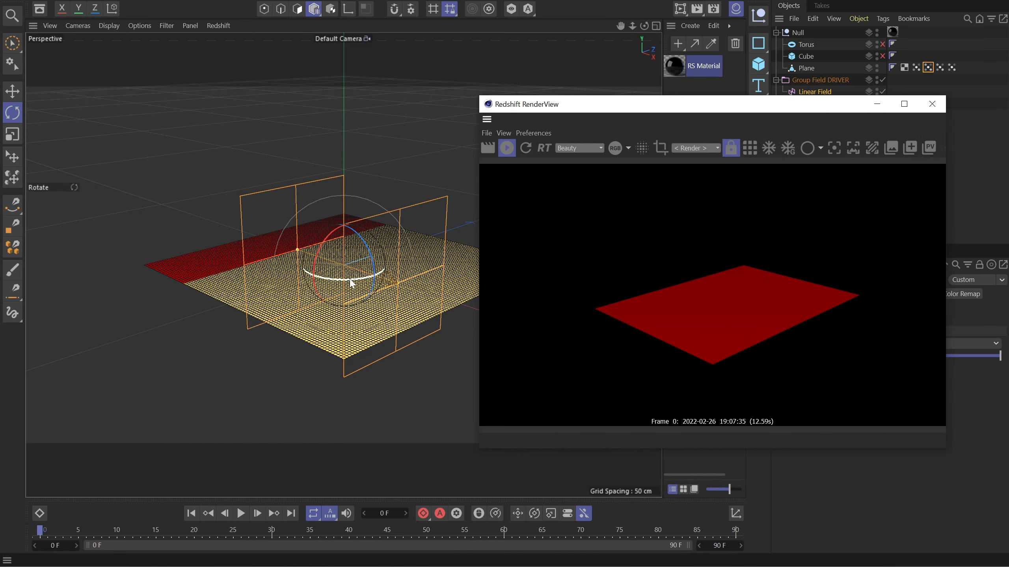
pyautogui.moveTo(346, 281); pyautogui.dragTo(387, 275)
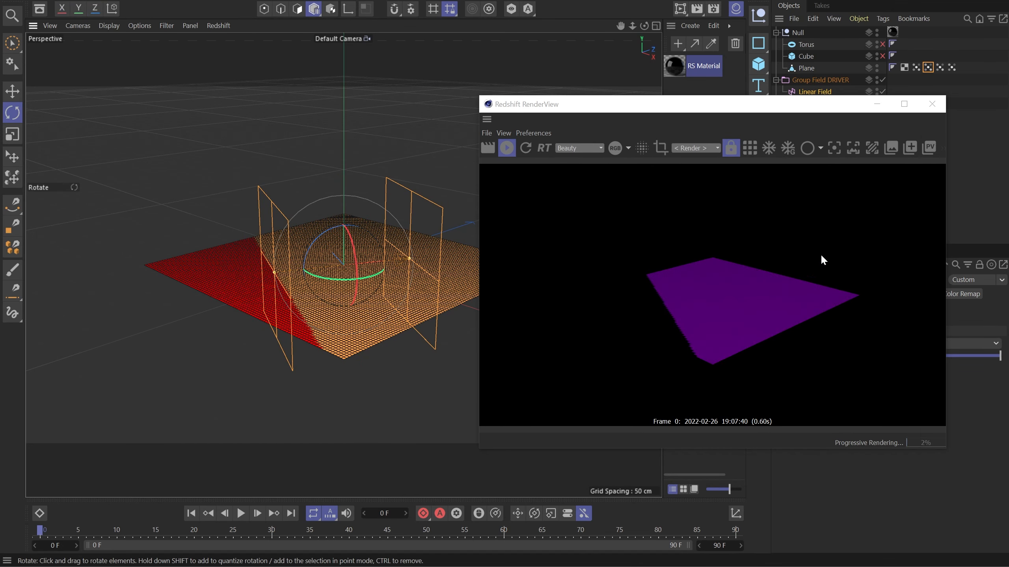
pyautogui.moveTo(325, 230); pyautogui.dragTo(344, 294)
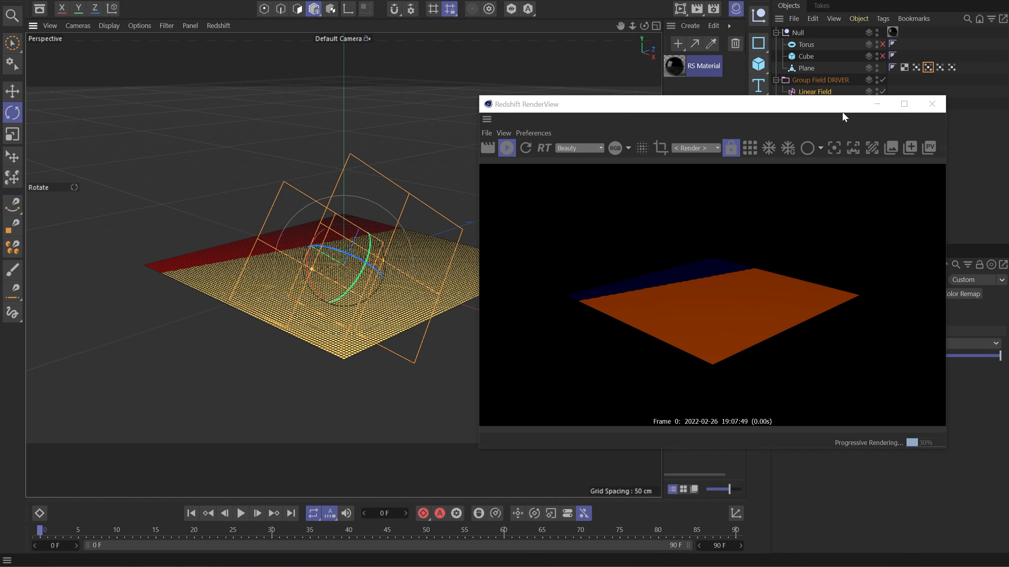
# - Add a Dot Product node to the shader graph, feeding Input 1 from the State node's Tangent and Input 2 from the Vector Maker
pyautogui.click(876, 103)
pyautogui.doubleClick(679, 71)
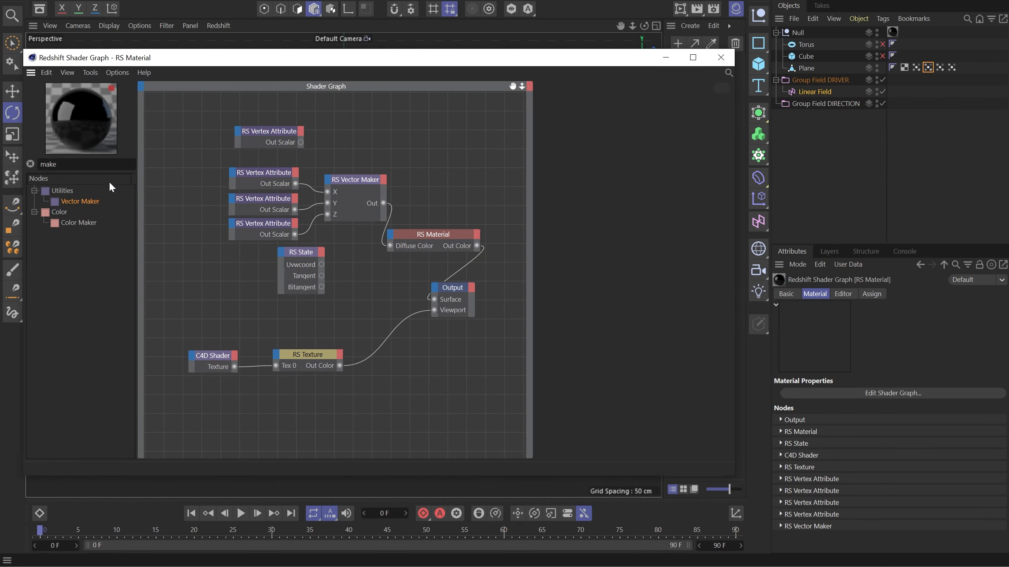
pyautogui.moveTo(58, 163); pyautogui.dragTo(4, 163)
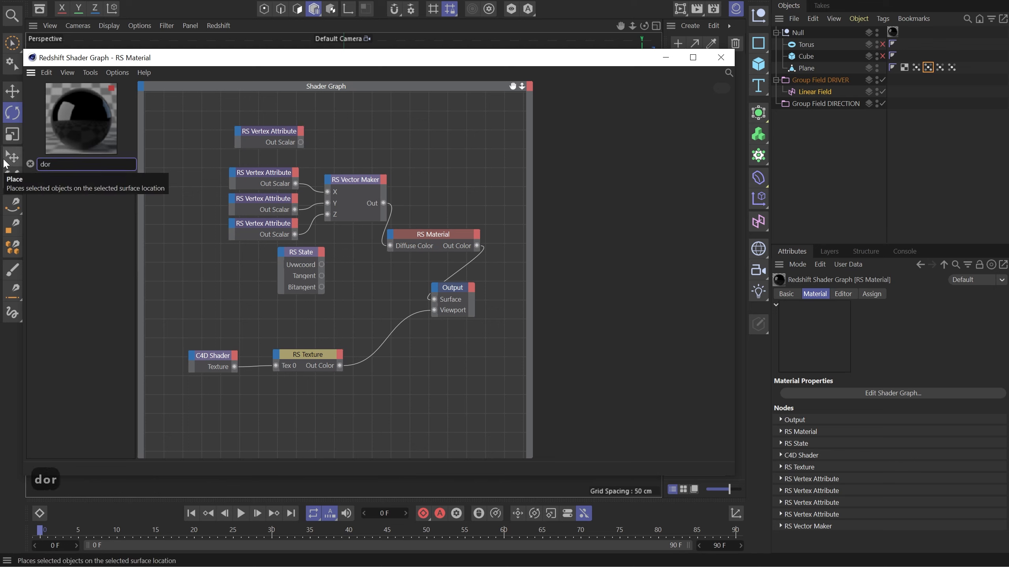
pyautogui.press('BackSpace')
pyautogui.write('t')
pyautogui.moveTo(82, 212); pyautogui.dragTo(430, 135)
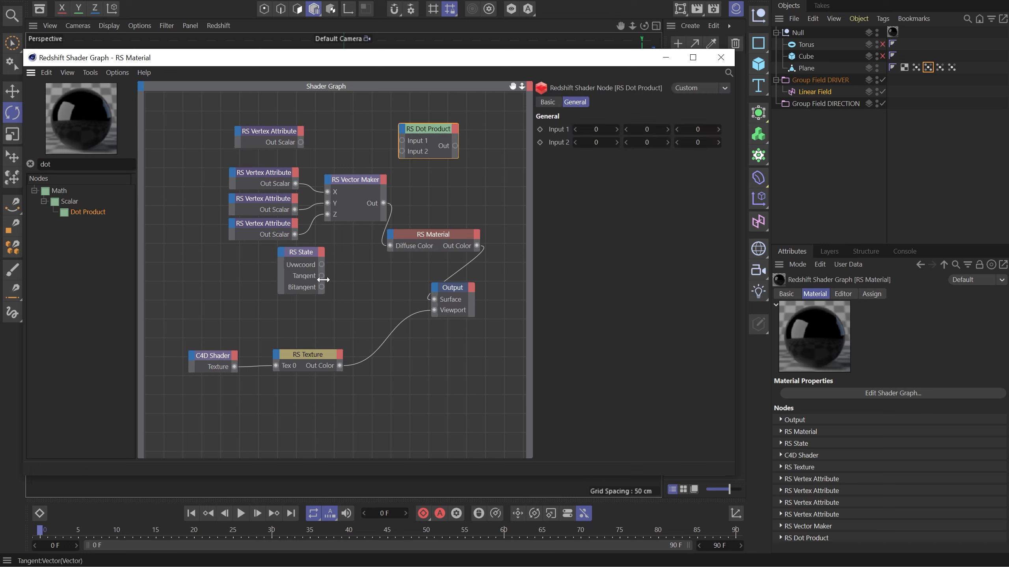
pyautogui.moveTo(320, 275); pyautogui.dragTo(401, 151)
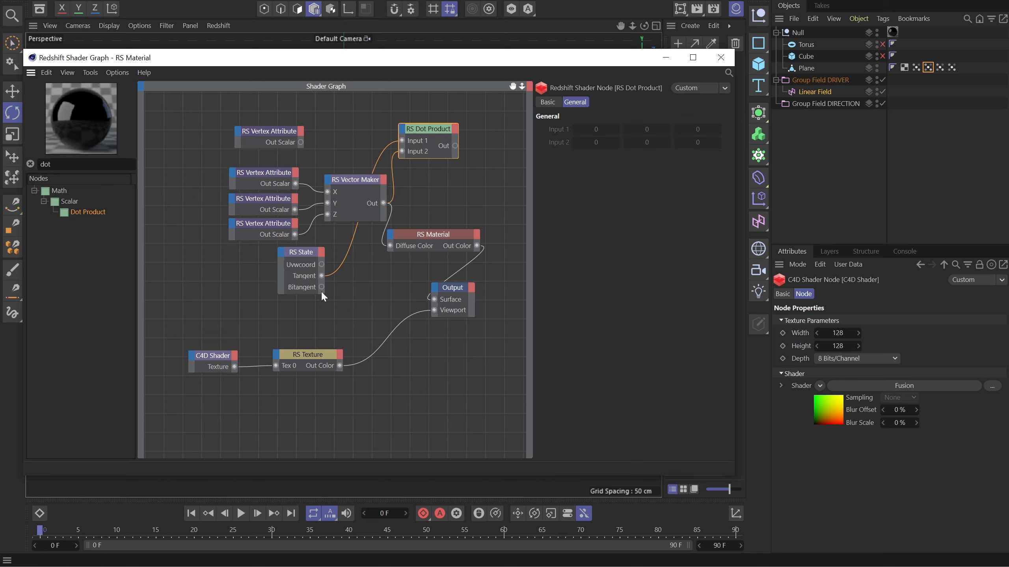
# - Add a second Dot Product node fed by the State node's Bitangent and the Vector Maker output, and align both Dot Product nodes
pyautogui.moveTo(270, 211); pyautogui.dragTo(441, 190)
pyautogui.moveTo(321, 287); pyautogui.dragTo(415, 202)
pyautogui.click(366, 202)
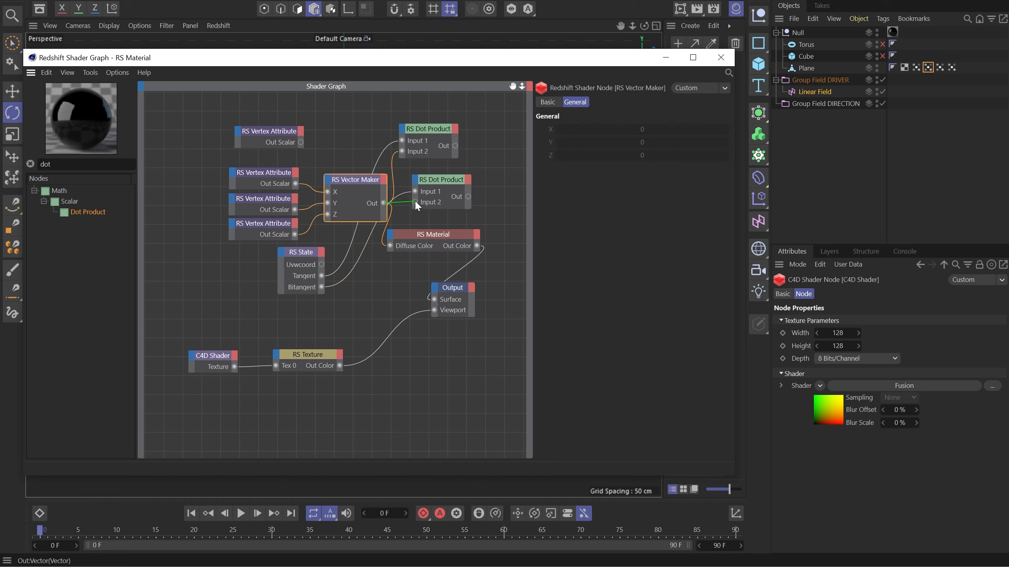
pyautogui.moveTo(435, 134); pyautogui.dragTo(449, 144)
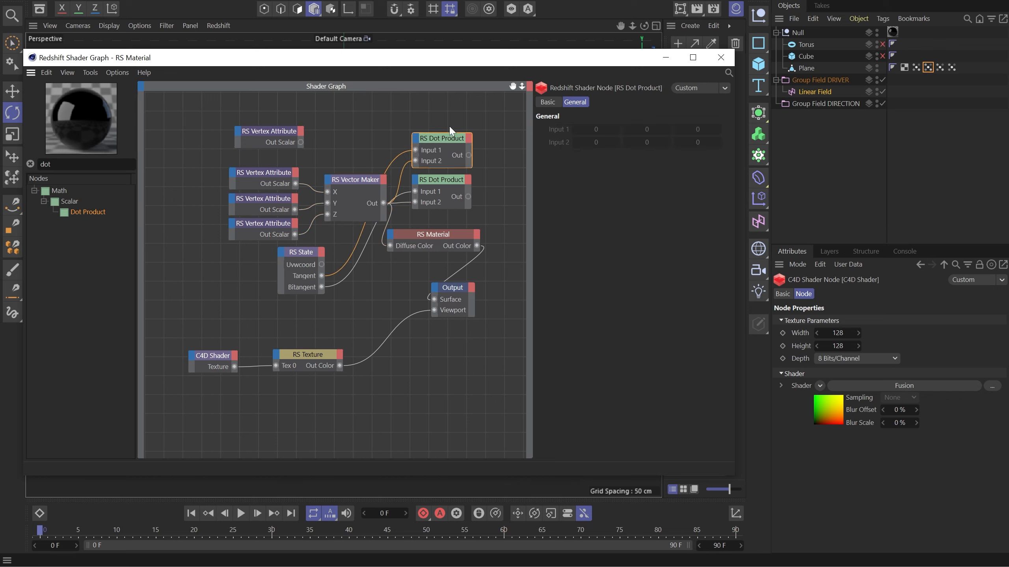
# - Add another Vector Maker node and connect the tangent and bitangent Dot Product outputs to its X and Y inputs
pyautogui.hotkey('ctrl', 'f')
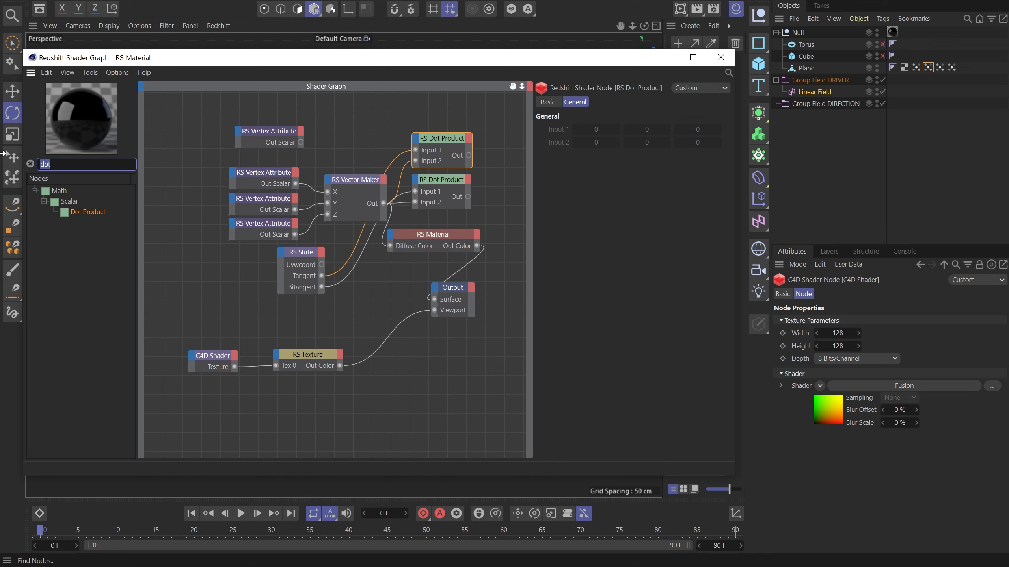
pyautogui.write('make')
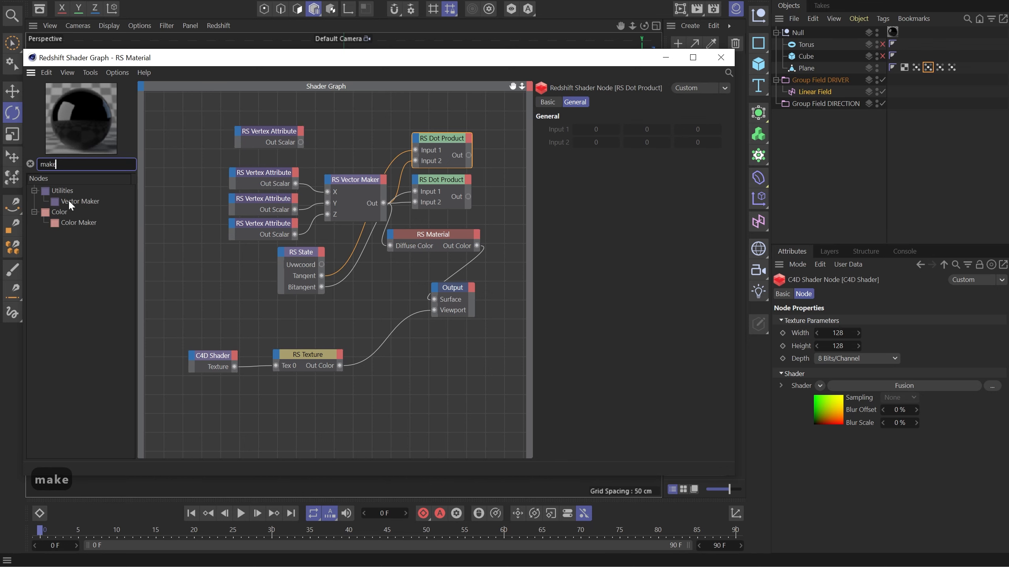
pyautogui.moveTo(68, 199); pyautogui.dragTo(479, 162)
pyautogui.click(485, 173)
pyautogui.click(485, 187)
pyautogui.moveTo(494, 166); pyautogui.dragTo(506, 158)
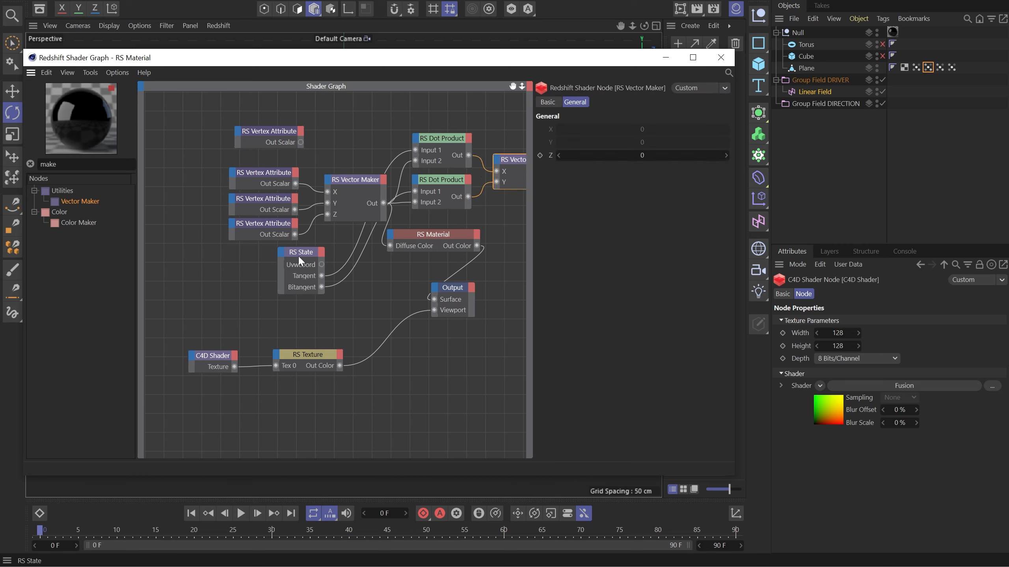
# - Place the State node above the first Vector Maker and shift the whole direction node group away from the RS Material to free space
pyautogui.moveTo(297, 255); pyautogui.dragTo(358, 129)
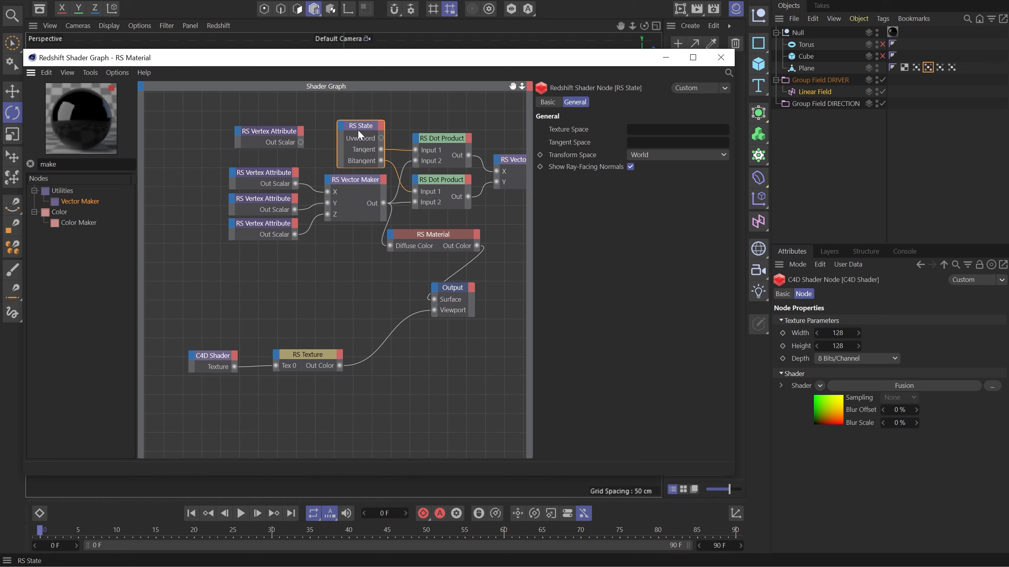
pyautogui.moveTo(210, 152); pyautogui.dragTo(514, 208)
pyautogui.keyDown('shift'); pyautogui.click(268, 227); pyautogui.keyUp('shift')
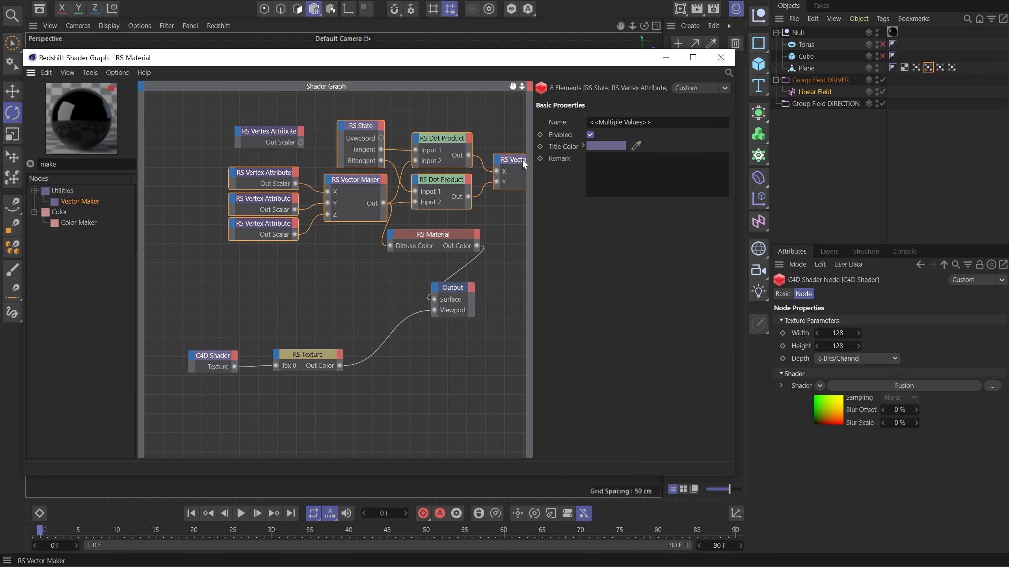
pyautogui.moveTo(521, 158); pyautogui.dragTo(268, 238)
# - Expose the Offset input on the RS Texture node and feed it from the second Vector Maker's output
pyautogui.write('tex')
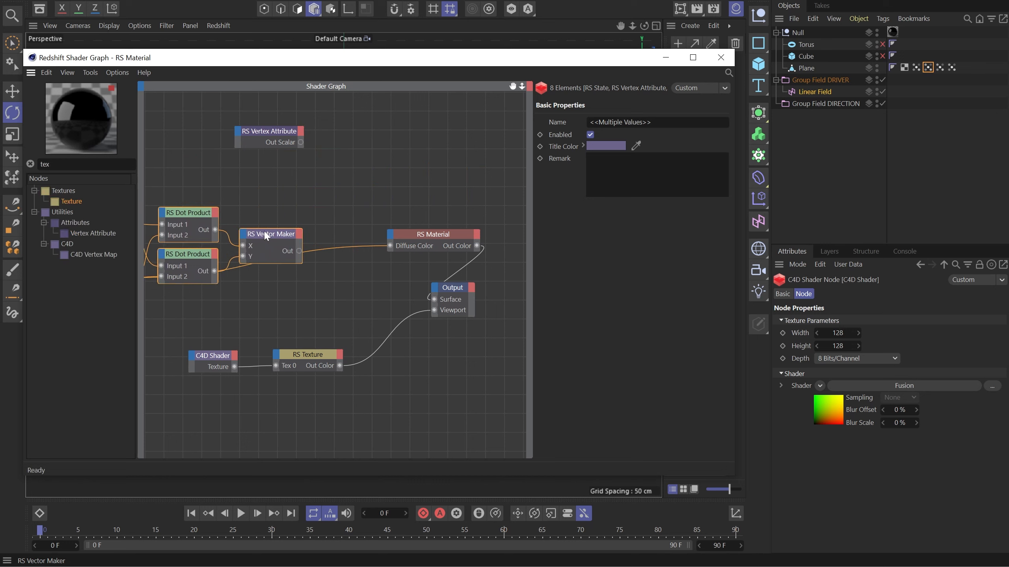
pyautogui.click(304, 360)
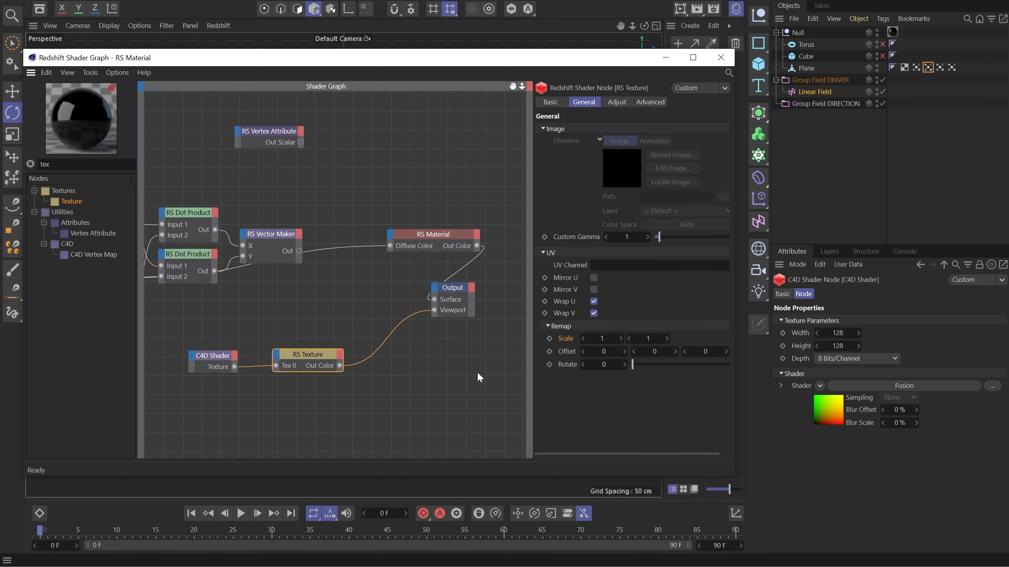
pyautogui.moveTo(557, 355); pyautogui.dragTo(274, 360)
pyautogui.moveTo(300, 251); pyautogui.dragTo(275, 377)
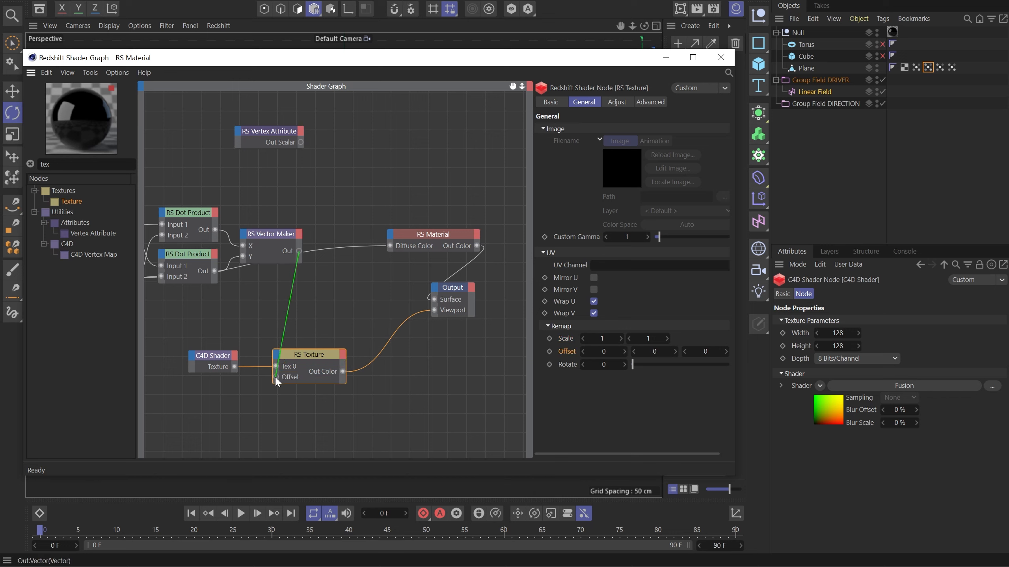
# - Place the C4D Shader and RS Texture beneath the Vector Maker, move Output farther away, and connect the texture's Out Color to its Surface
pyautogui.moveTo(320, 406); pyautogui.dragTo(203, 341)
pyautogui.moveTo(313, 357); pyautogui.dragTo(358, 286)
pyautogui.moveTo(451, 293); pyautogui.dragTo(514, 281)
pyautogui.moveTo(388, 301); pyautogui.dragTo(501, 290)
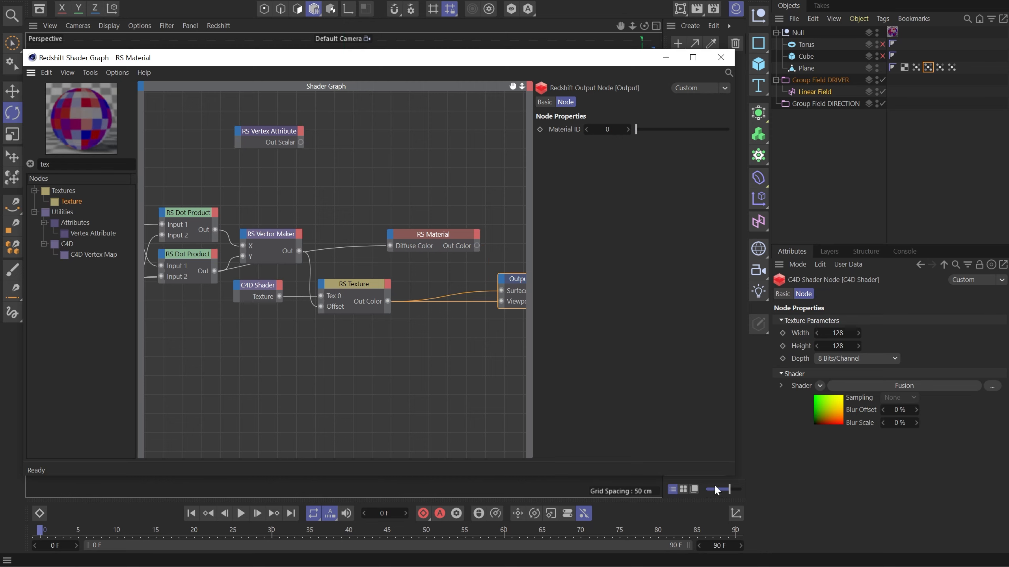
# - Check the render, then enable remapping on Group Field DRIVER, set its direction Length to No Remap, and disable Invert Direction
pyautogui.click(760, 566)
pyautogui.click(667, 58)
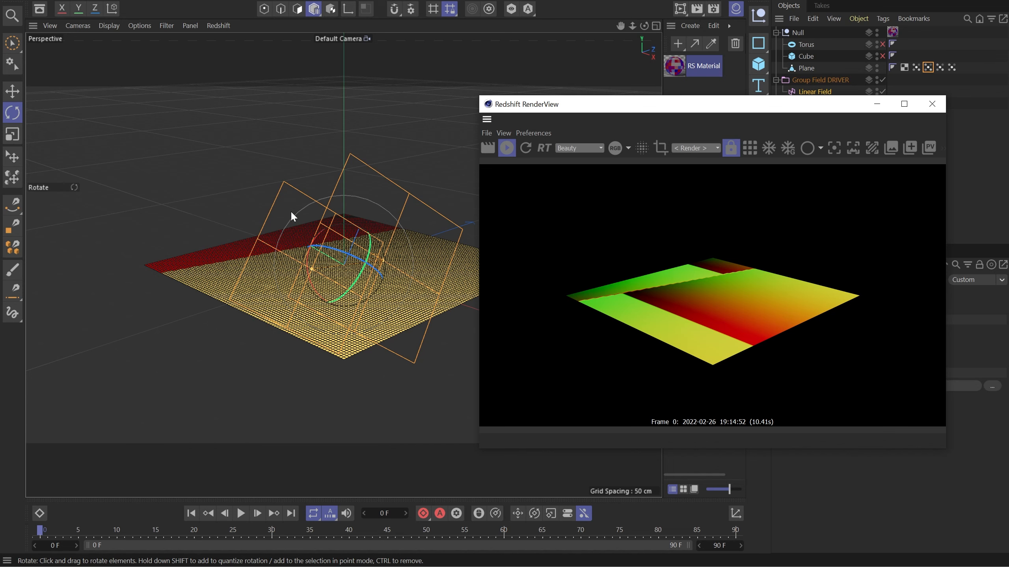
pyautogui.click(876, 103)
pyautogui.click(817, 80)
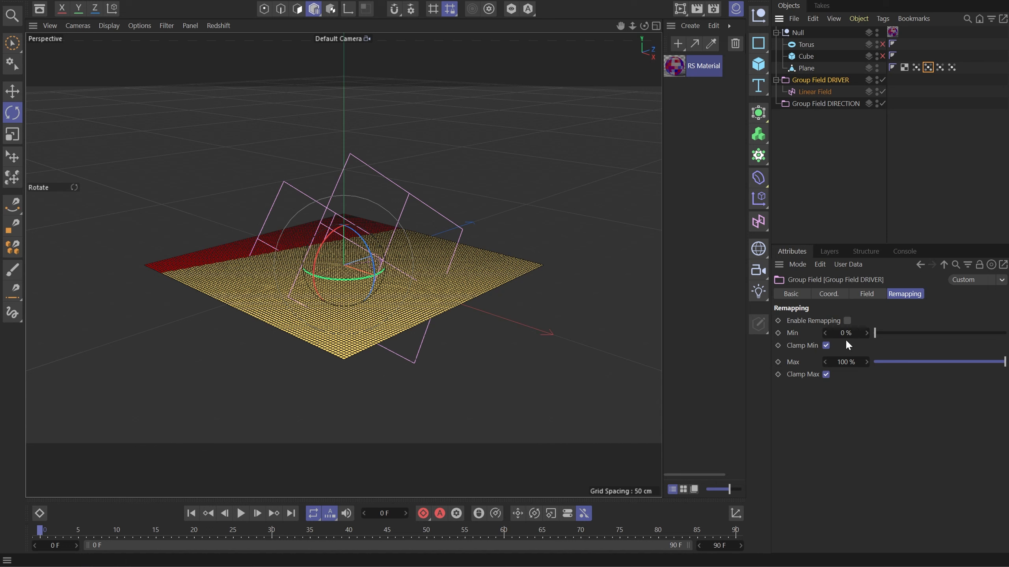
pyautogui.click(846, 320)
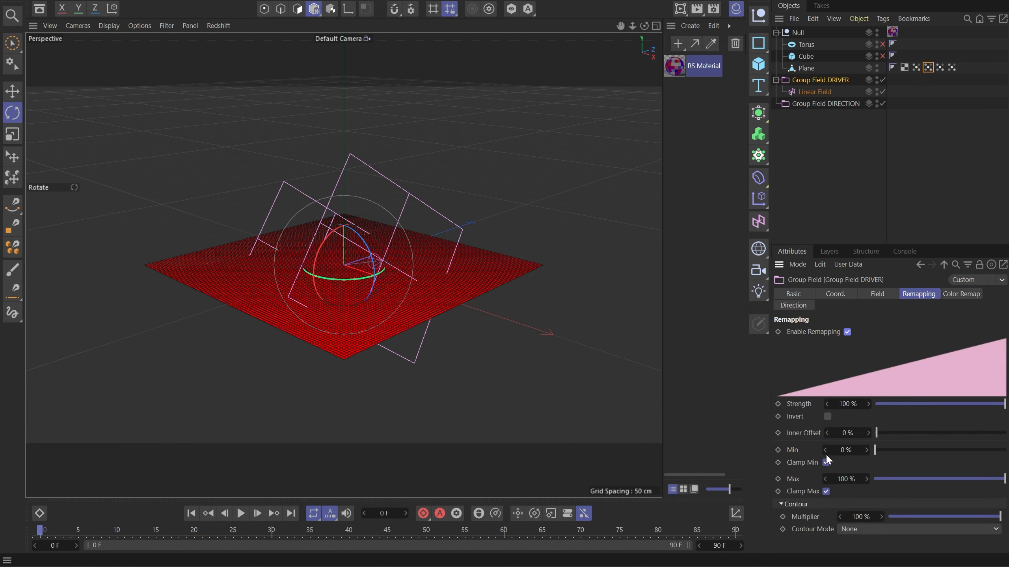
pyautogui.click(794, 305)
pyautogui.click(866, 348)
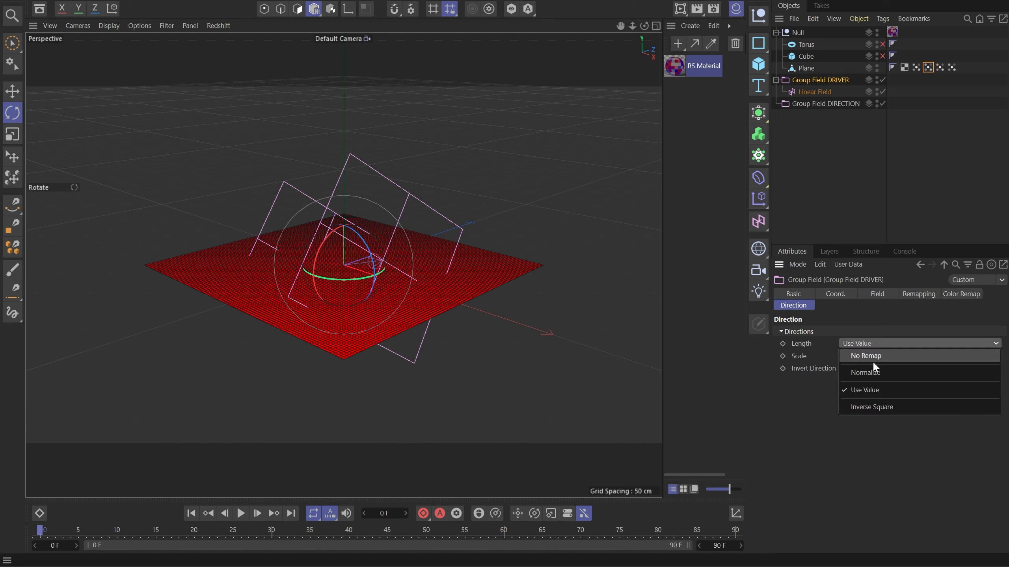
pyautogui.click(874, 357)
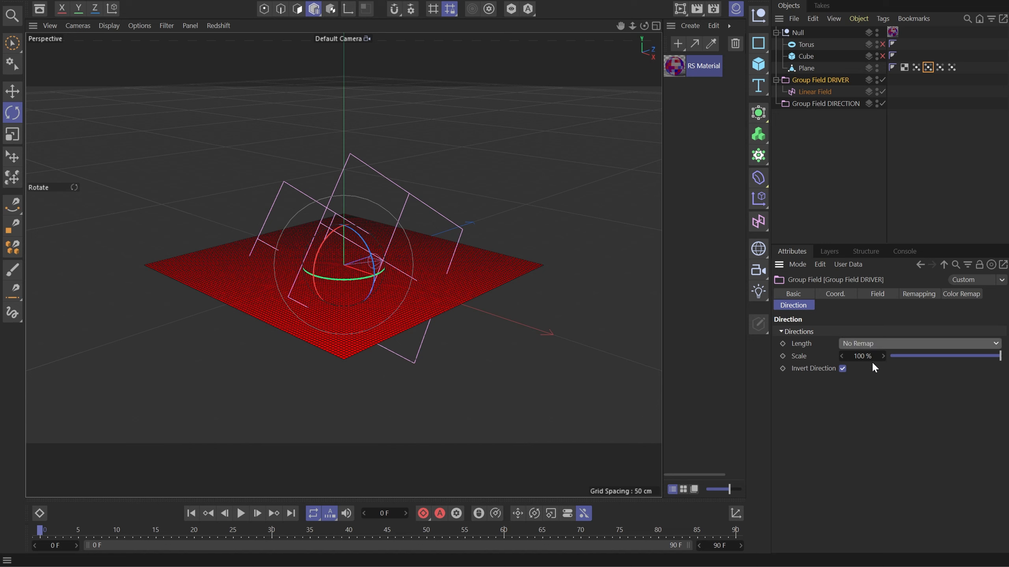
pyautogui.click(842, 369)
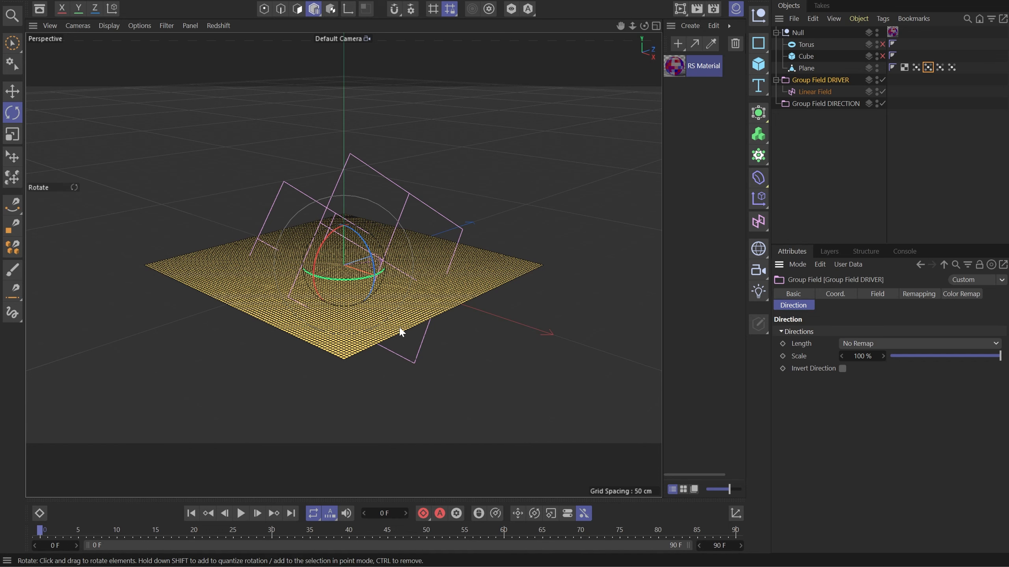
# - Reset the Linear Field's orientation and rotate it around the vertical axis while watching the texture offset in the Redshift RenderView
pyautogui.click(768, 566)
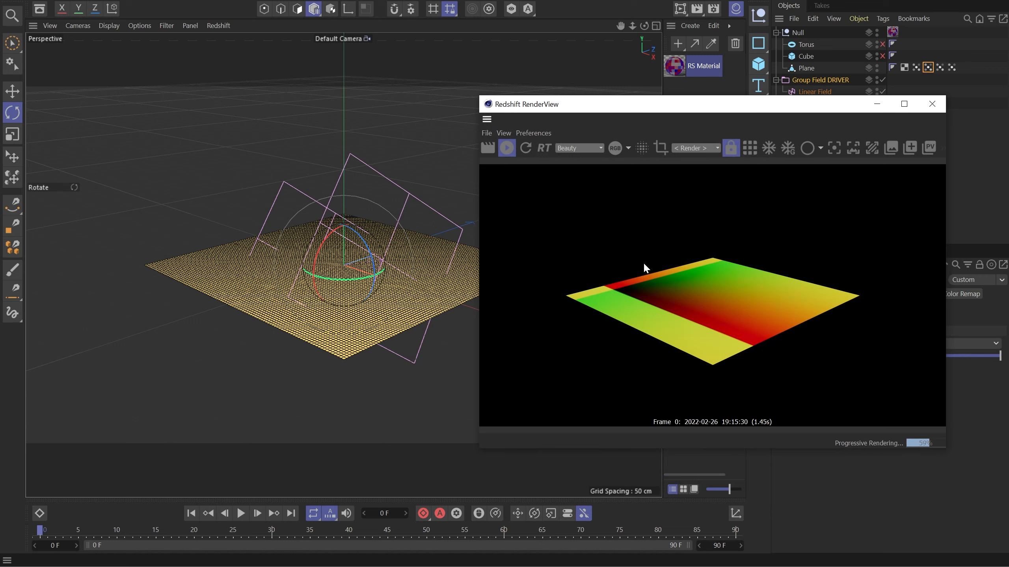
pyautogui.click(815, 92)
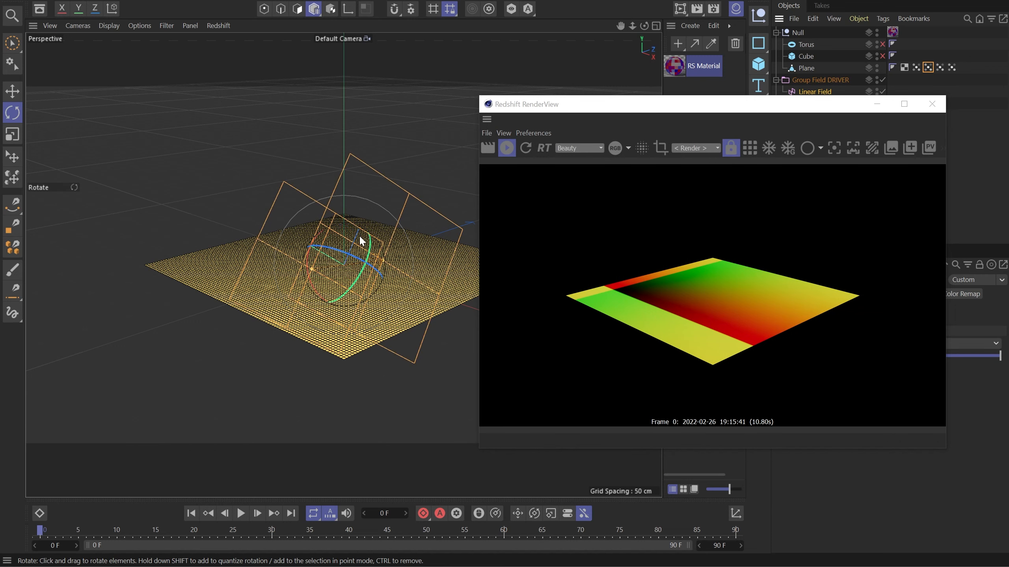
pyautogui.hotkey('alt', '0')
pyautogui.moveTo(353, 285); pyautogui.dragTo(377, 289)
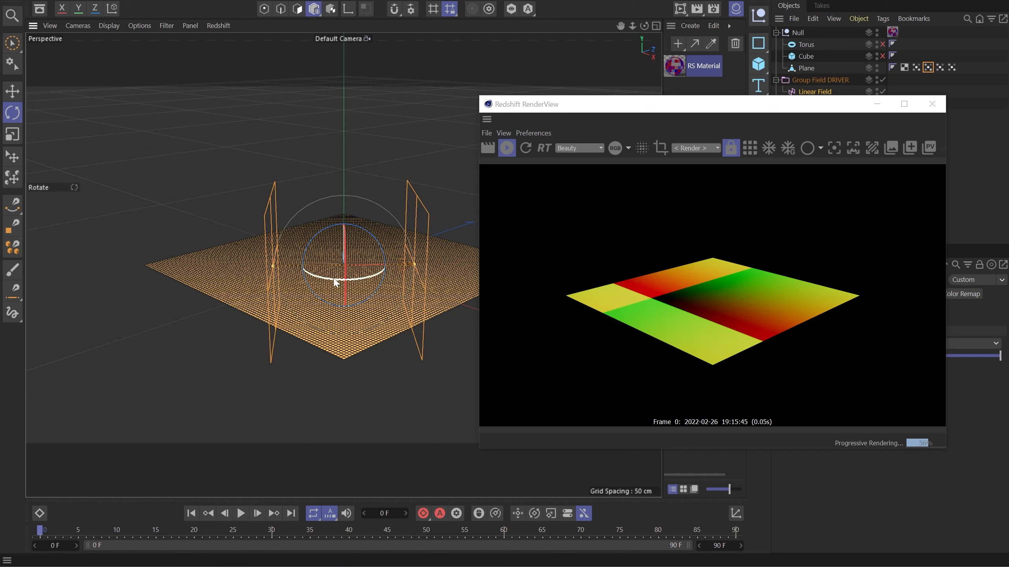
pyautogui.moveTo(334, 282)
pyautogui.mouseDown()
pyautogui.moveTo(426, 265)
pyautogui.moveTo(393, 278)
pyautogui.moveTo(302, 279)
pyautogui.moveTo(212, 254)
pyautogui.moveTo(360, 279)
pyautogui.moveTo(316, 275)
pyautogui.mouseUp()
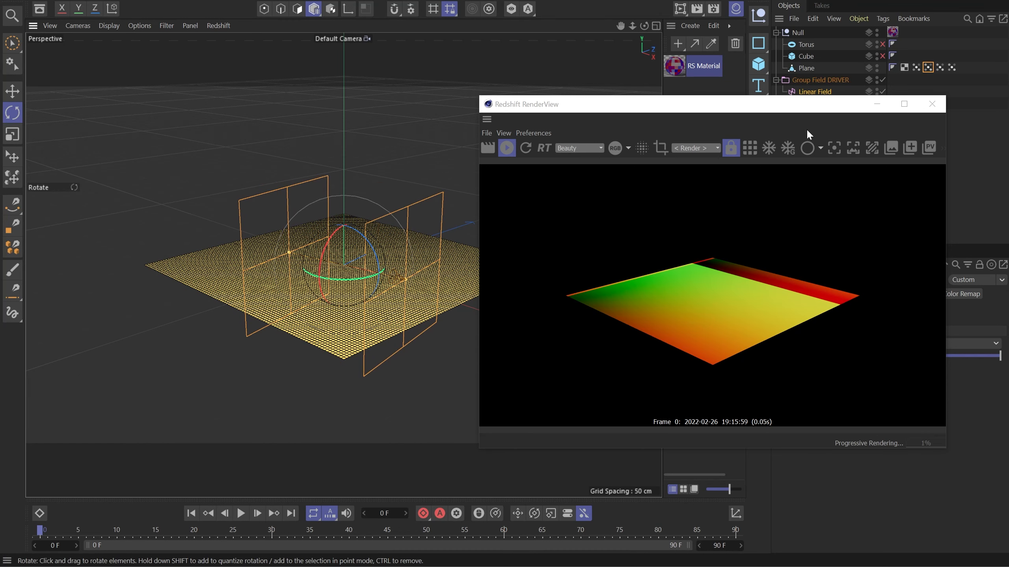
# - Display the plane's Weight vertex map, reopen the RS Material shader graph, and select the unconnected Weight Vertex Attribute node
pyautogui.click(877, 104)
pyautogui.click(916, 67)
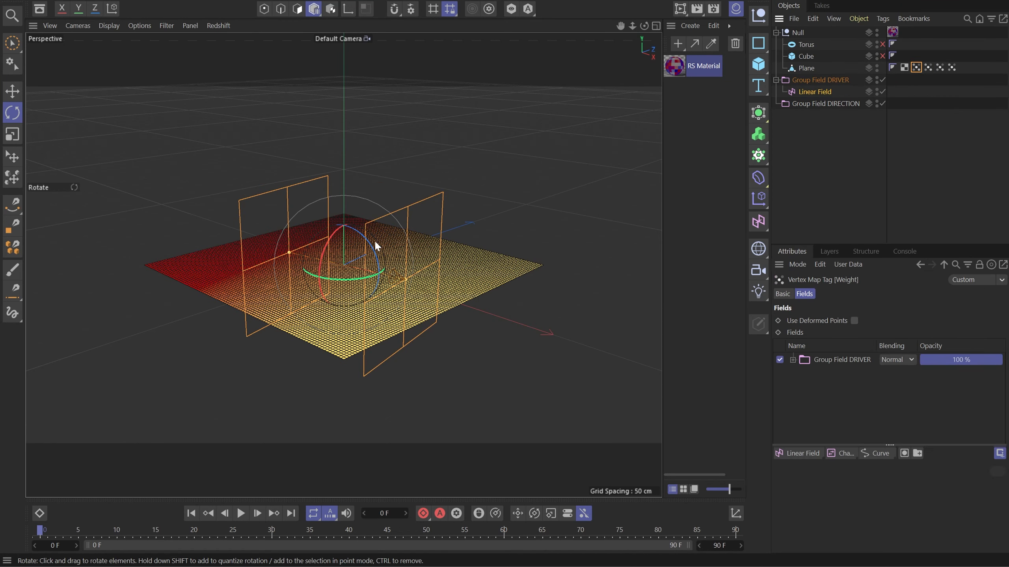
pyautogui.doubleClick(673, 69)
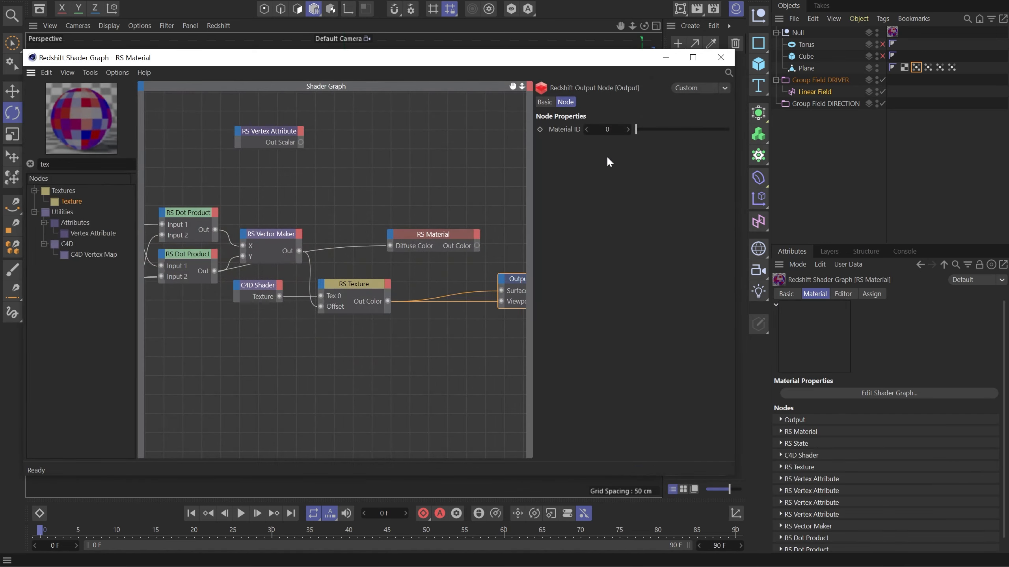
pyautogui.moveTo(277, 131); pyautogui.dragTo(297, 140)
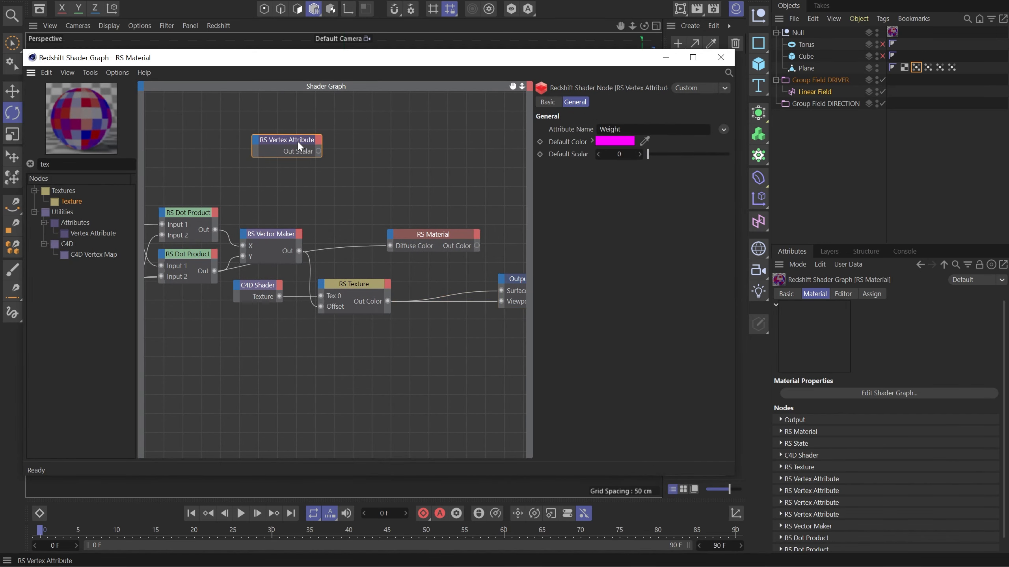
# - Add a Vector Mul node, connecting the second Vector Maker to Input 1 and the Weight Vertex Attribute to Input 2
pyautogui.click(63, 164)
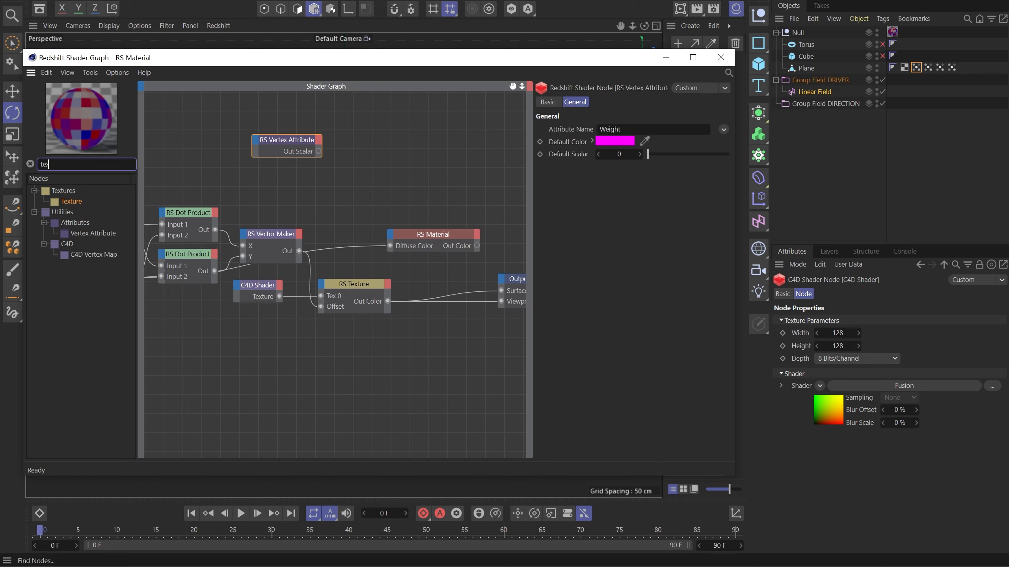
pyautogui.write('mul')
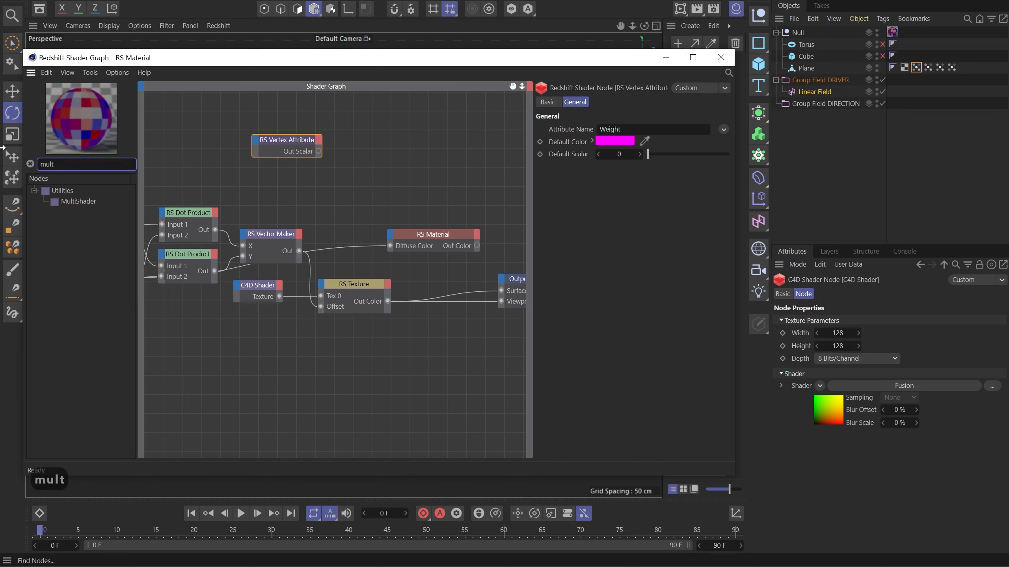
pyautogui.moveTo(86, 254); pyautogui.dragTo(429, 174)
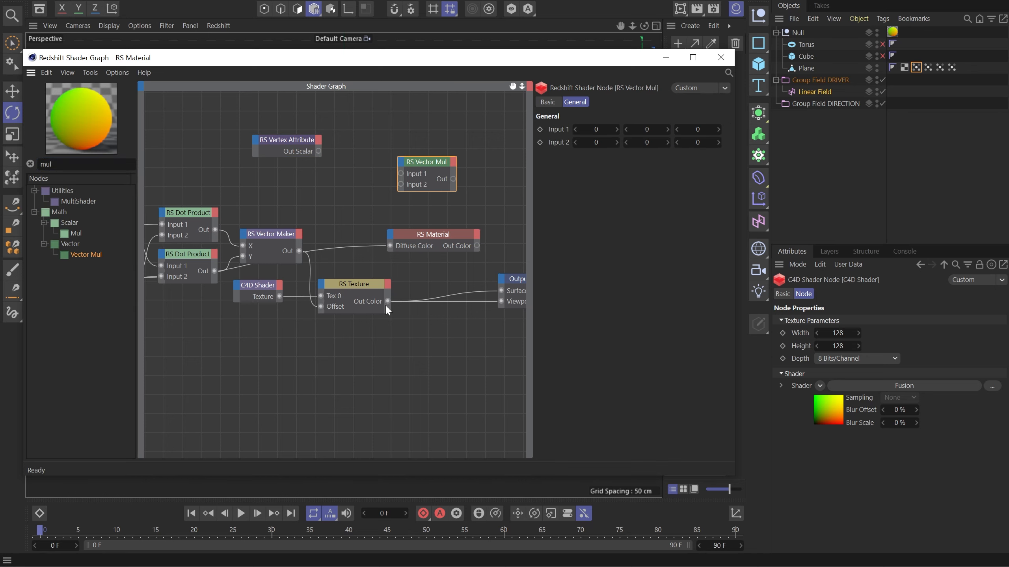
pyautogui.moveTo(298, 251); pyautogui.dragTo(400, 172)
pyautogui.moveTo(318, 151); pyautogui.dragTo(400, 185)
# - Move the Weight Vertex Attribute and Vector Mul below the other nodes, and shift the shader, texture, material and output nodes to open a gap
pyautogui.moveTo(300, 151); pyautogui.dragTo(353, 197)
pyautogui.moveTo(442, 133); pyautogui.dragTo(319, 201)
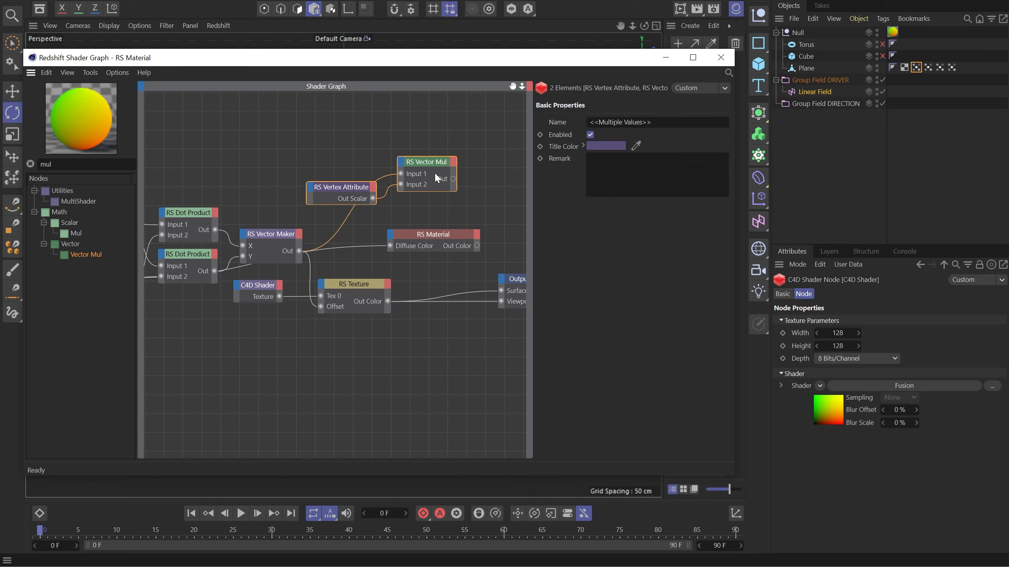
pyautogui.moveTo(435, 176); pyautogui.dragTo(318, 379)
pyautogui.moveTo(225, 319); pyautogui.dragTo(403, 302)
pyautogui.keyDown('shift'); pyautogui.moveTo(511, 331); pyautogui.dragTo(440, 225); pyautogui.keyUp('shift')
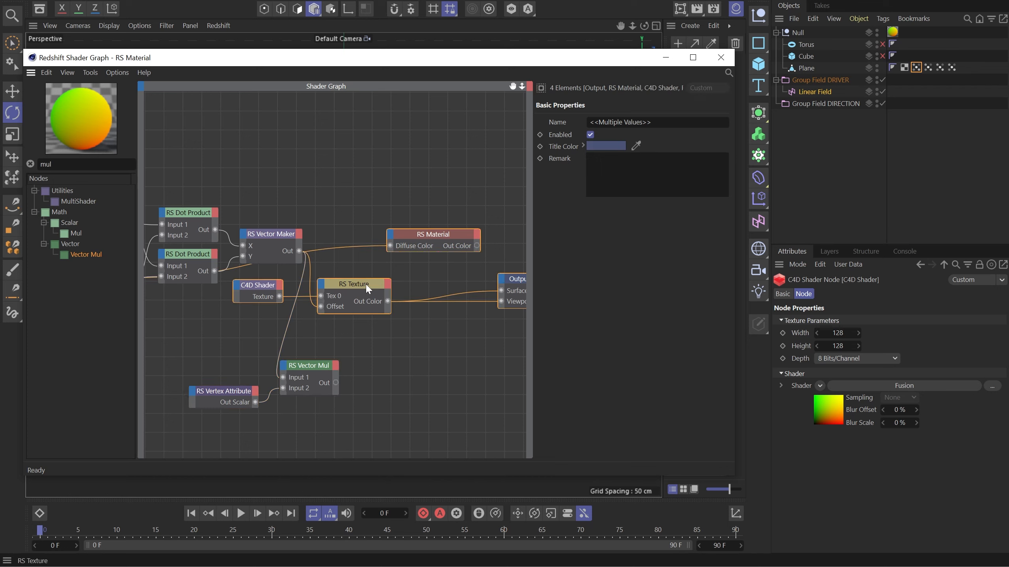
pyautogui.moveTo(367, 285); pyautogui.dragTo(514, 284)
# - Place the Weight Vertex Attribute and Vector Mul before the RS Texture, move the C4D Shader above, and connect Vector Mul's output to Offset
pyautogui.moveTo(306, 413); pyautogui.dragTo(147, 335)
pyautogui.moveTo(298, 366); pyautogui.dragTo(356, 255)
pyautogui.moveTo(409, 285); pyautogui.dragTo(407, 184)
pyautogui.moveTo(392, 268); pyautogui.dragTo(466, 306)
pyautogui.keyDown('alt'); pyautogui.moveTo(463, 327); pyautogui.dragTo(320, 314, button='middle'); pyautogui.keyUp('alt')
pyautogui.moveTo(365, 271); pyautogui.dragTo(344, 234)
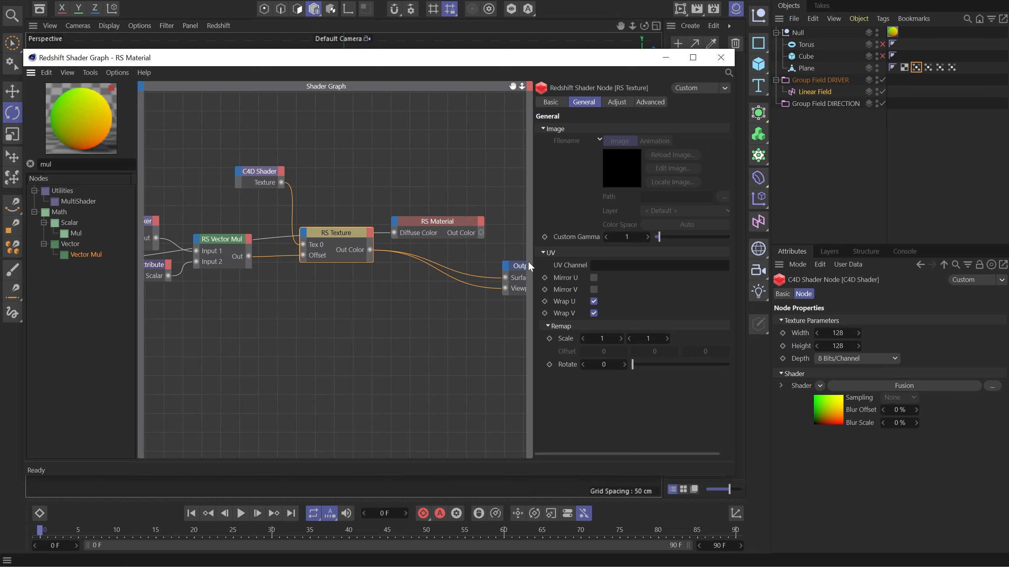
# - Show the render beside the viewport and move the Linear Field along its axis until it is clear of the plane
pyautogui.click(698, 6)
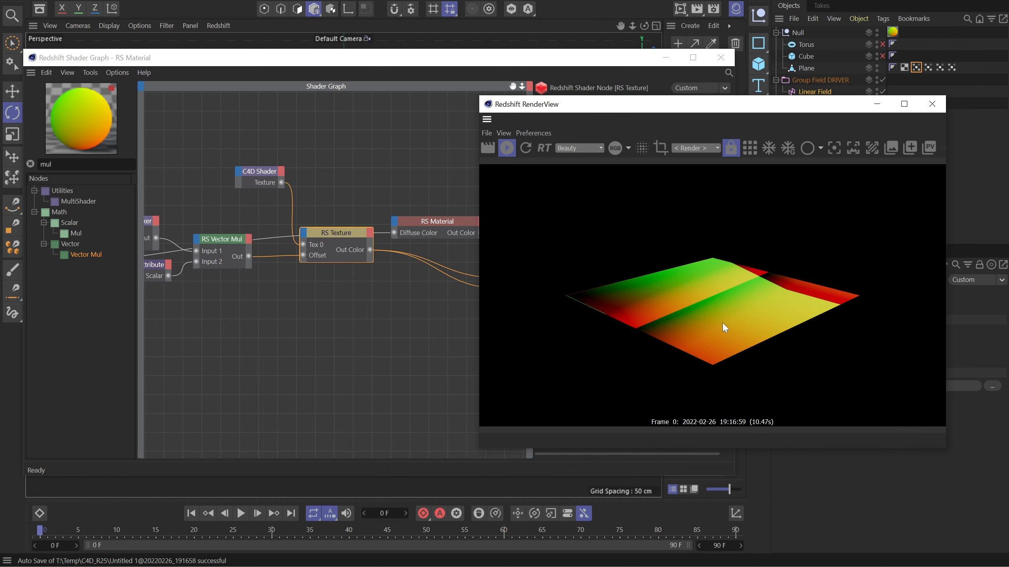
pyautogui.click(666, 57)
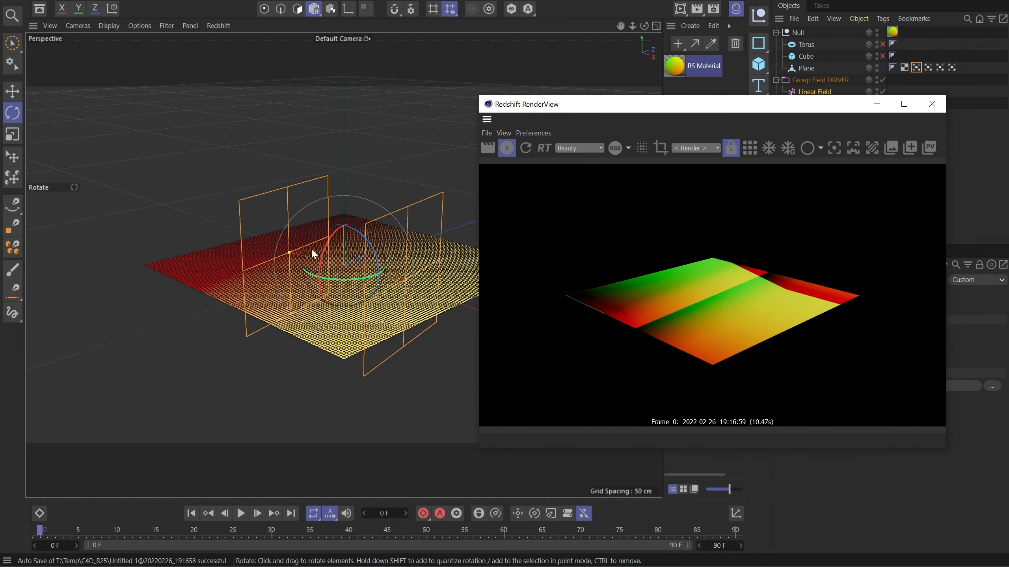
pyautogui.click(12, 91)
pyautogui.moveTo(383, 277); pyautogui.dragTo(621, 422)
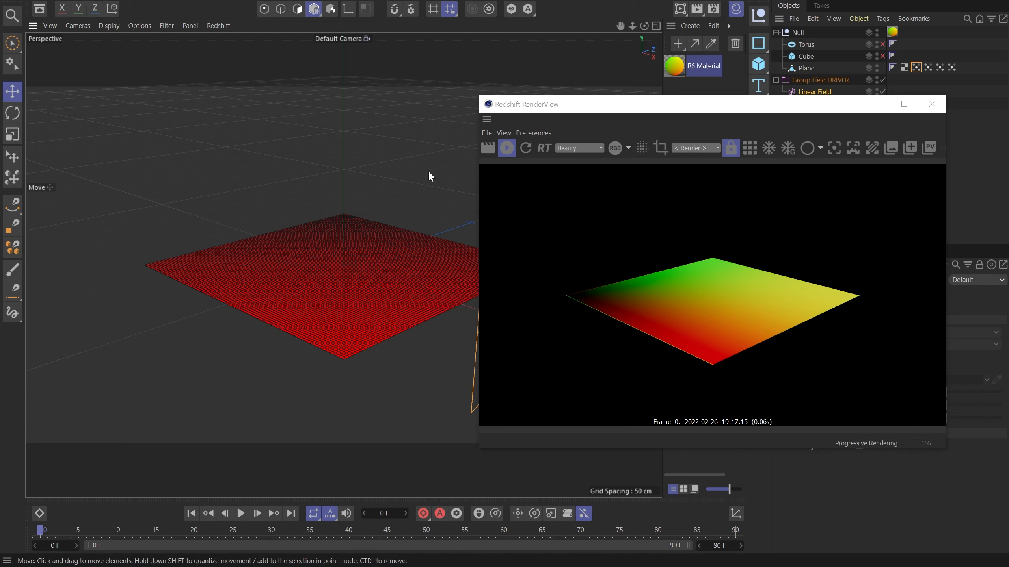
# - Deselect everything, switch the viewport to shading without mesh lines, and move the RenderView window so the whole plane can be compared
pyautogui.click(972, 86)
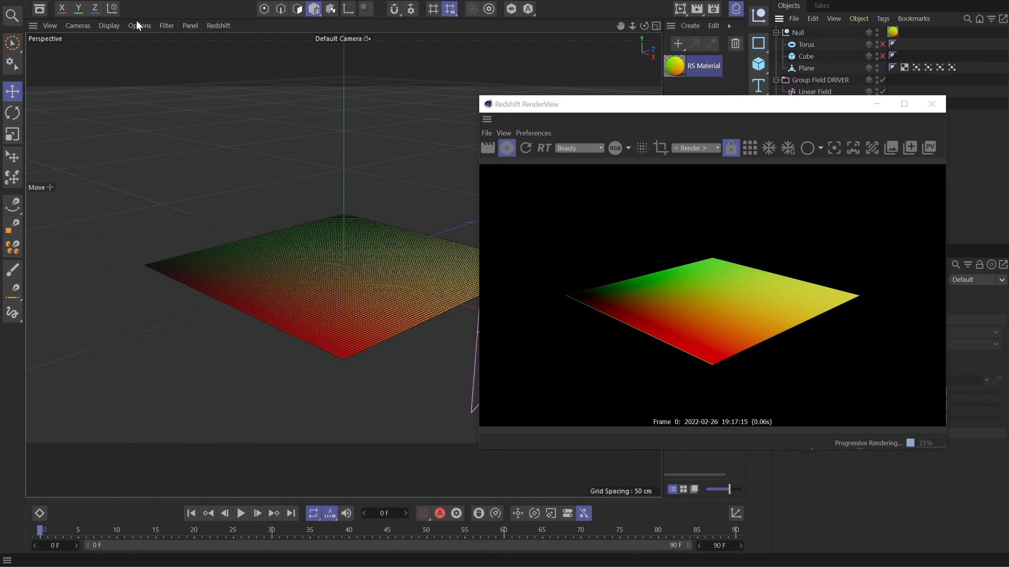
pyautogui.click(108, 25)
pyautogui.moveTo(139, 26)
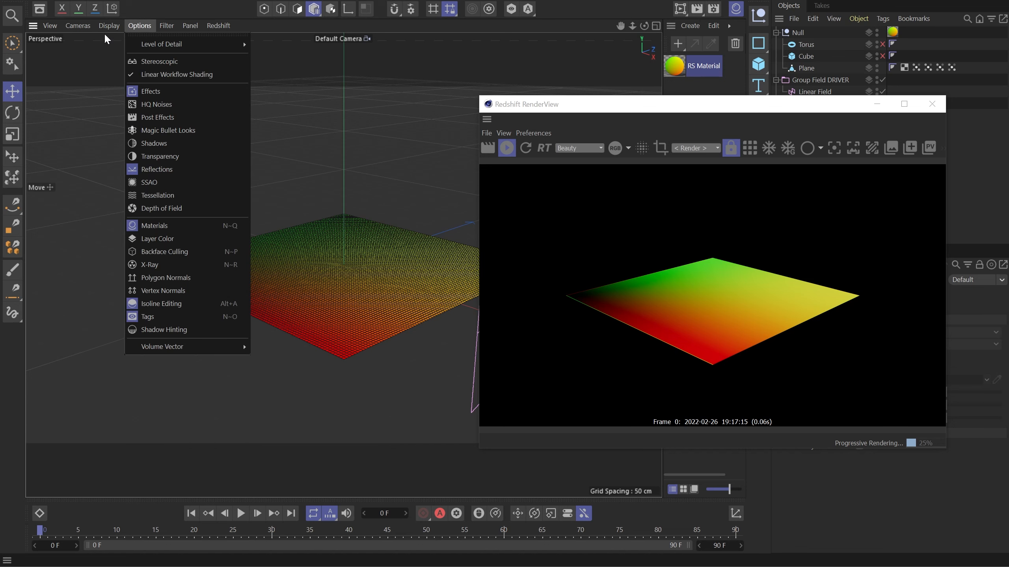
pyautogui.click(114, 46)
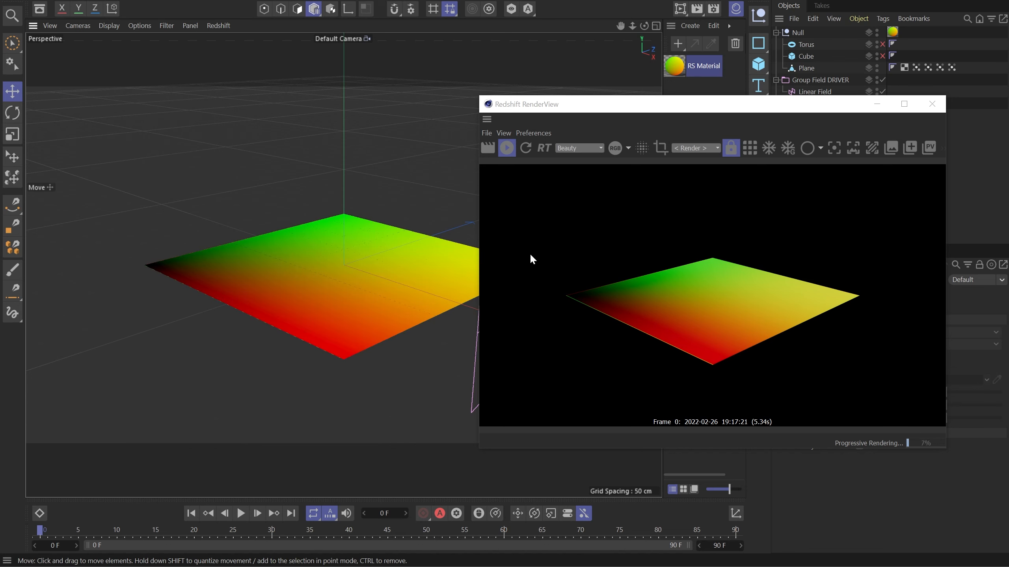
pyautogui.moveTo(655, 104); pyautogui.dragTo(347, 2)
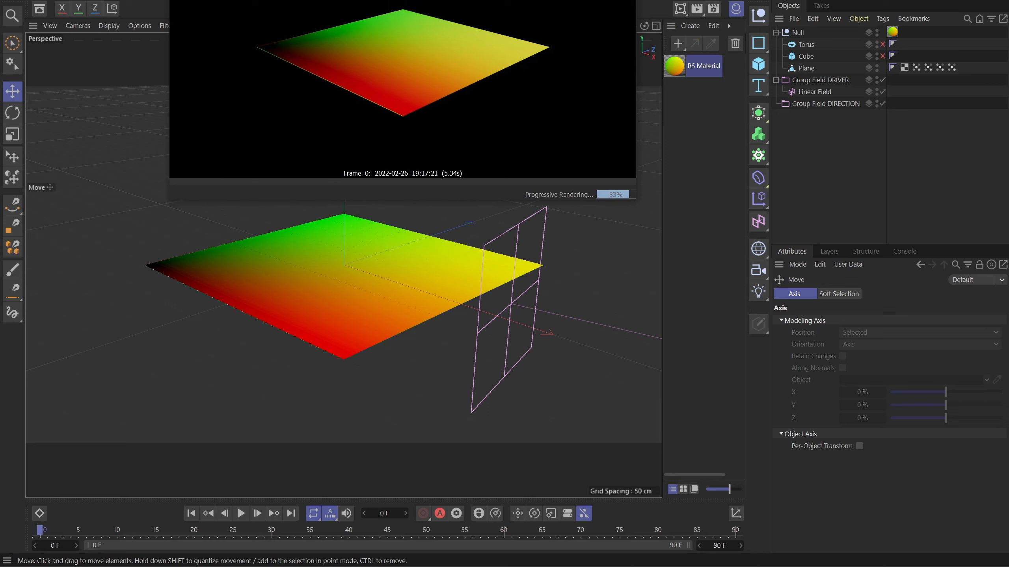
# - Move the Linear Field back along its axis across the plane to test how the weight drives the texture offset
pyautogui.click(808, 92)
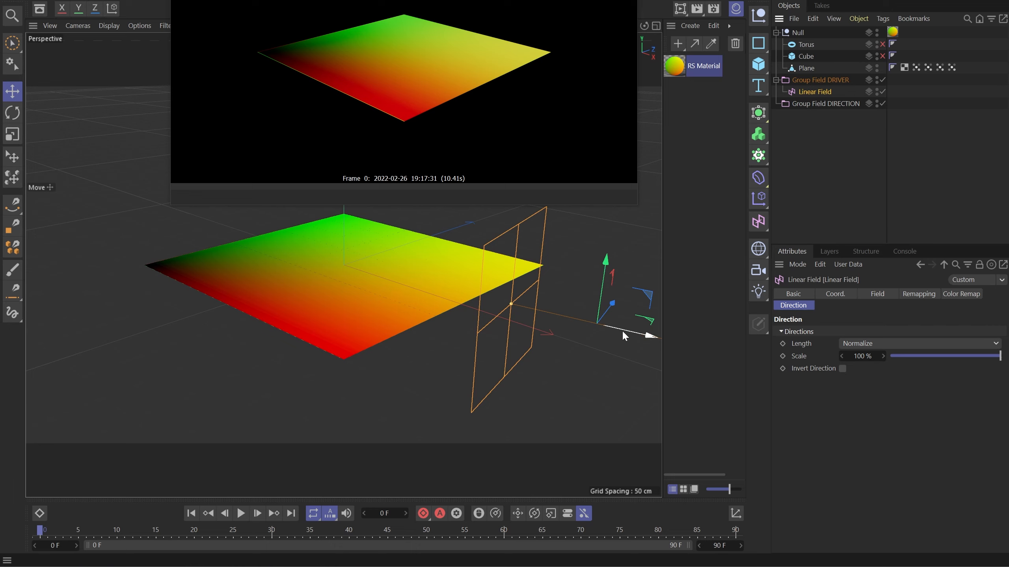
pyautogui.moveTo(622, 334); pyautogui.dragTo(499, 304)
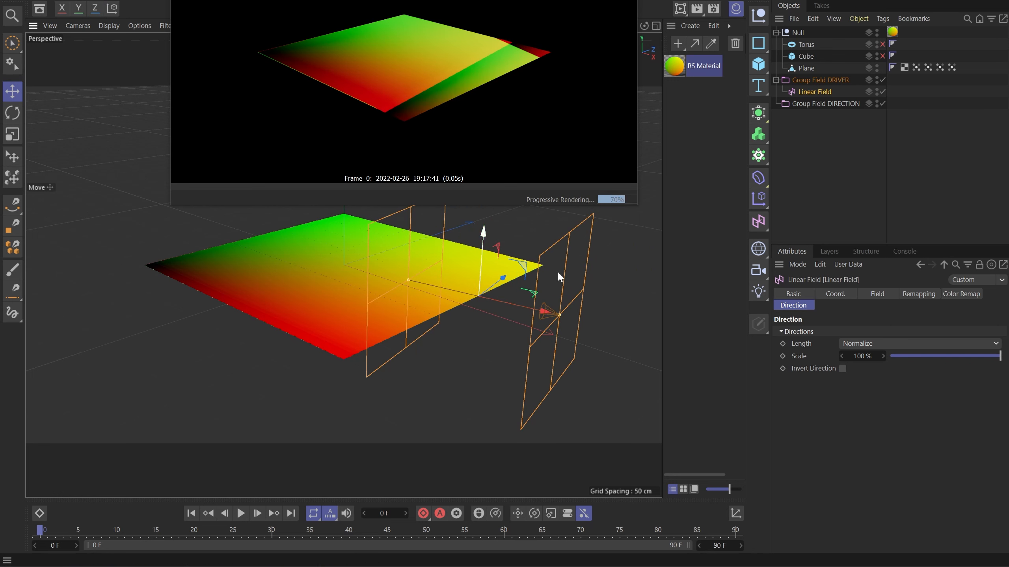
pyautogui.moveTo(517, 305); pyautogui.dragTo(458, 292)
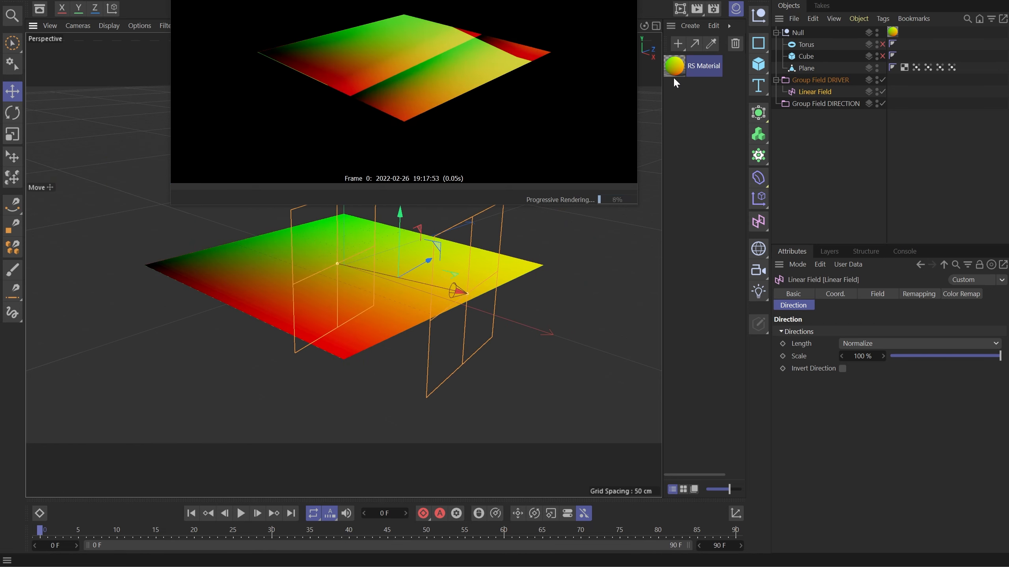
# - Replace the Fusion shader in the RS Material's C4D Shader node with the Tiles surface shader
pyautogui.doubleClick(673, 78)
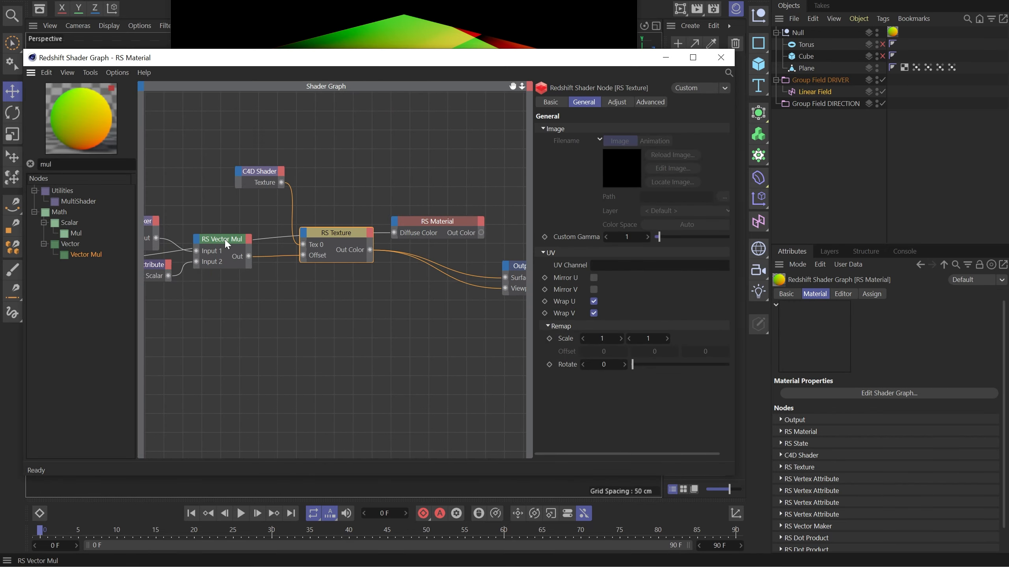
pyautogui.click(260, 172)
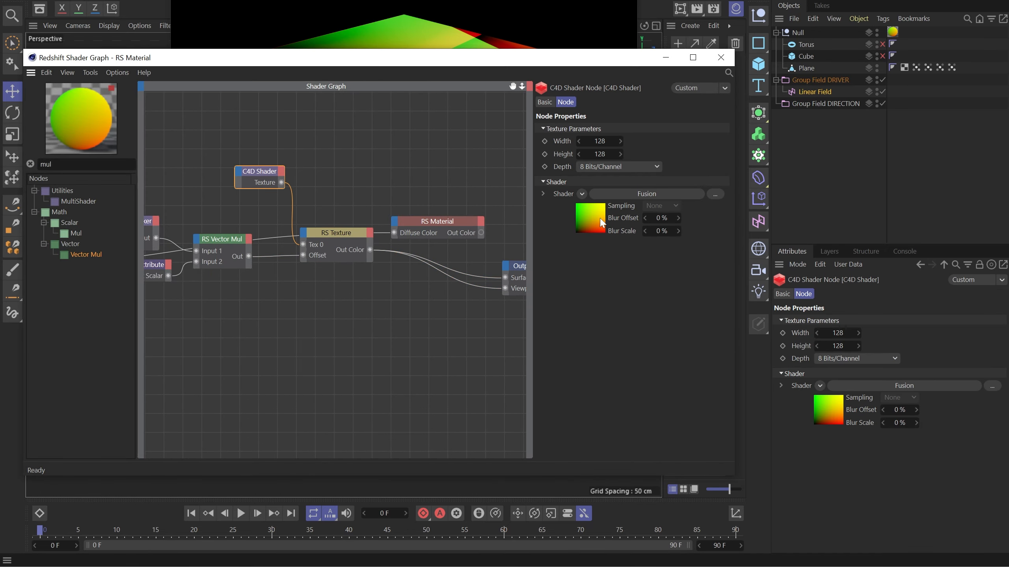
pyautogui.click(582, 194)
pyautogui.moveTo(604, 475)
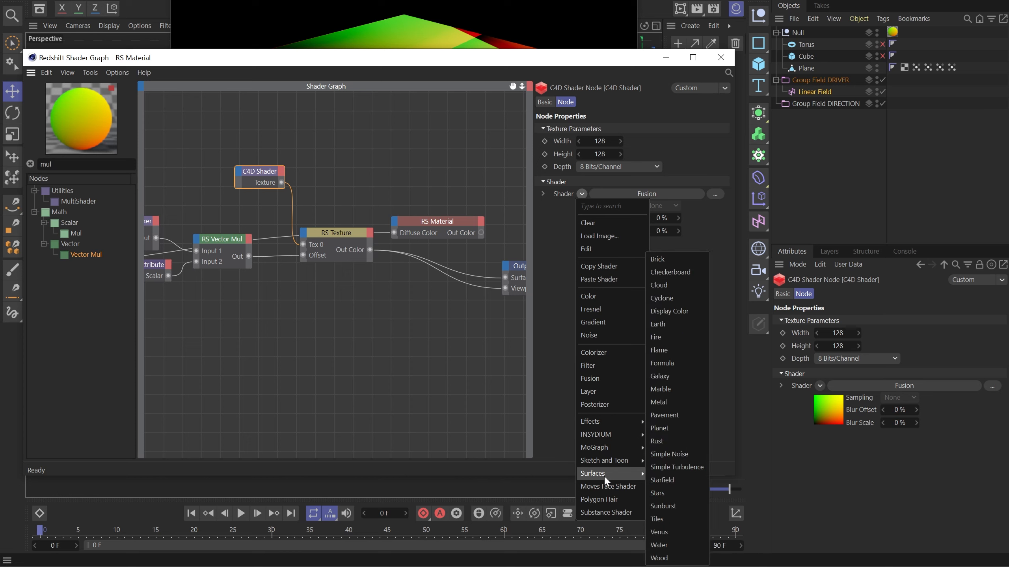
pyautogui.click(662, 512)
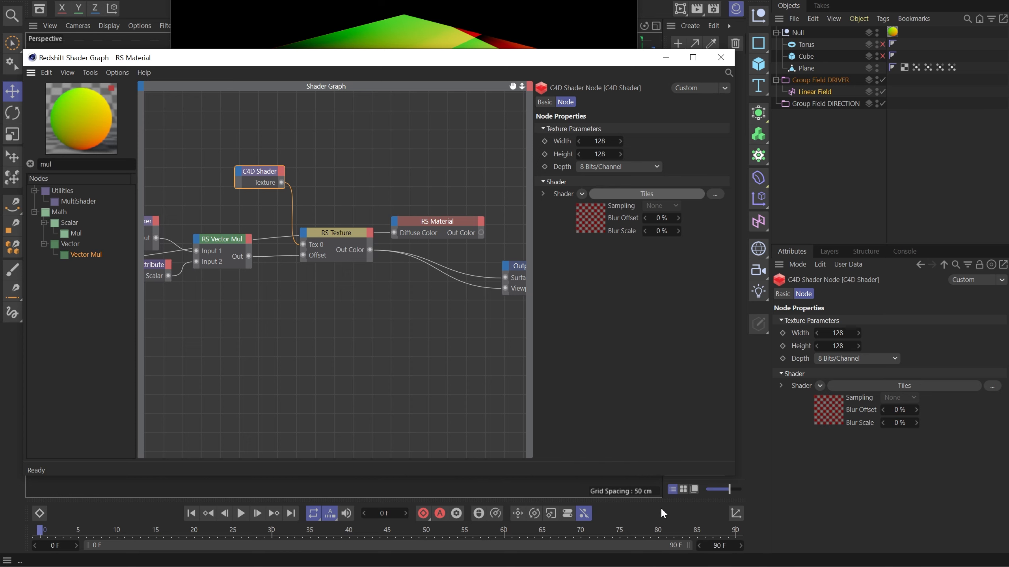
# - Configure the Tiles shader with Randomize Color on, Bevel off, and Grout Width and Bevel Width both at 0 %
pyautogui.click(591, 223)
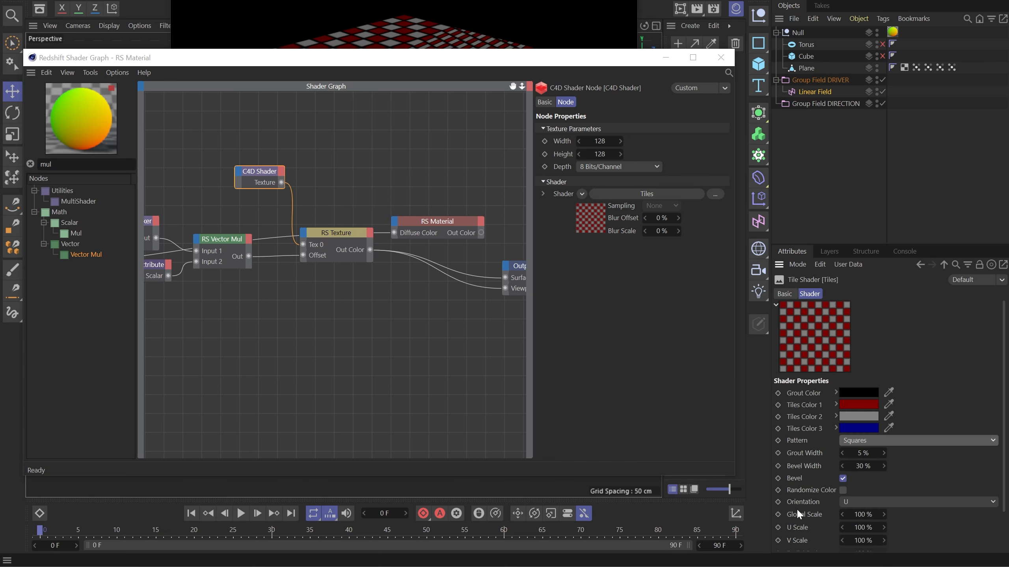
pyautogui.click(842, 490)
pyautogui.click(842, 478)
pyautogui.moveTo(861, 453); pyautogui.dragTo(842, 466)
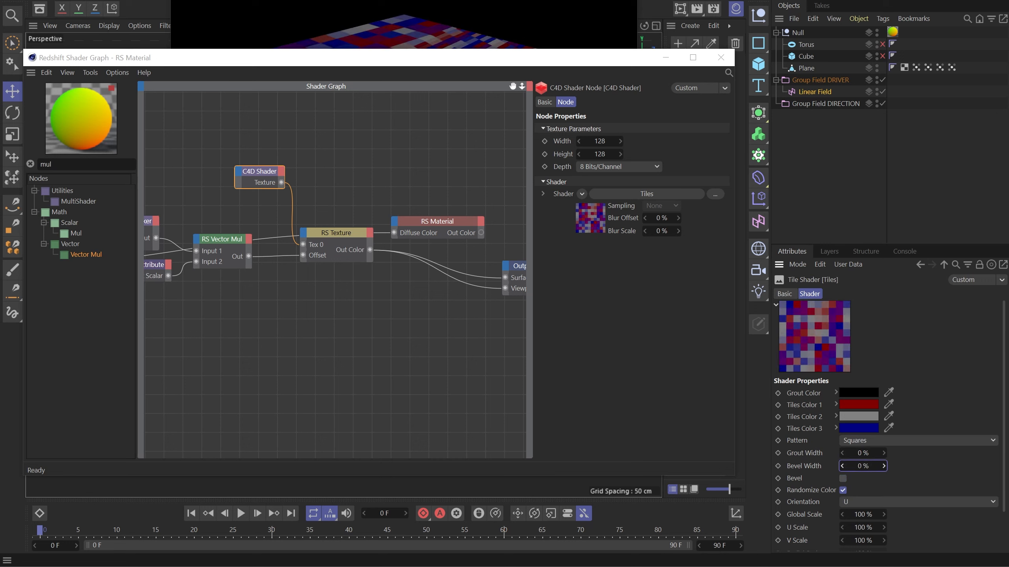
# - Leave the shader graph and move the Linear Field about 97 cm back along its axis to test the tile offset
pyautogui.click(431, 296)
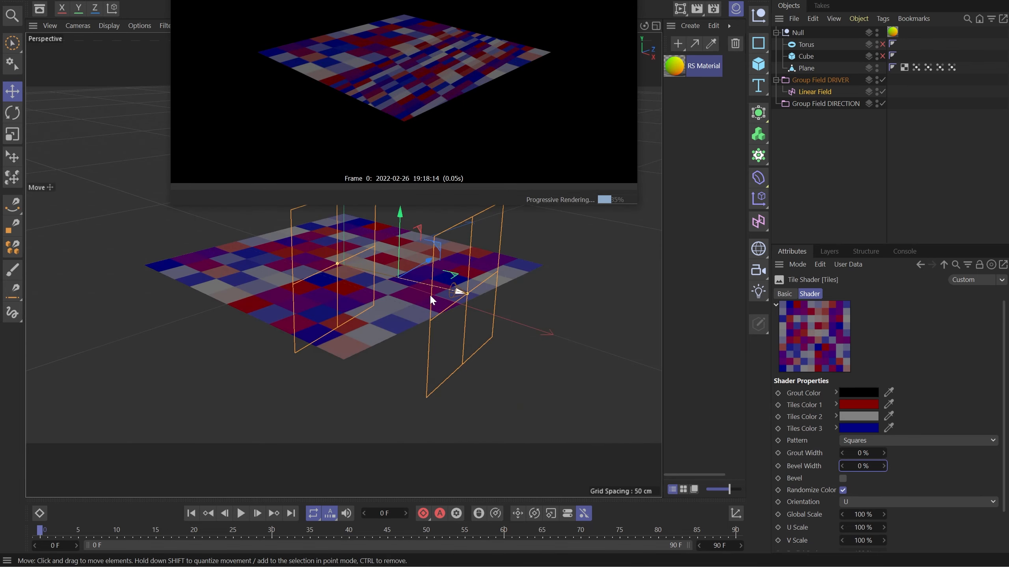
pyautogui.moveTo(421, 280); pyautogui.dragTo(364, 267)
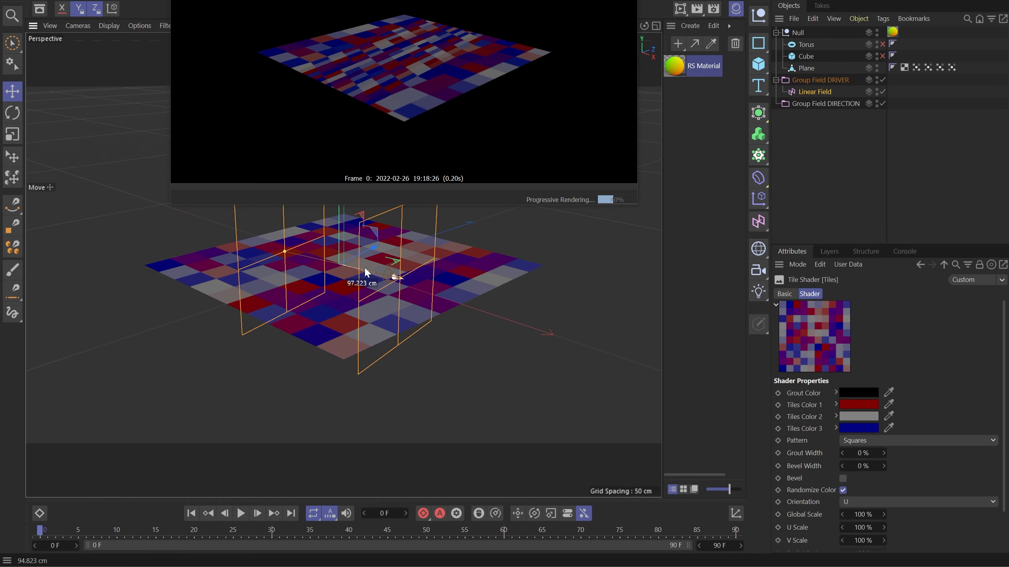
# - Add a Curve layer above Group Field DRIVER in the Plane's Weight vertex map and ease both end points into an S-shape
pyautogui.click(915, 67)
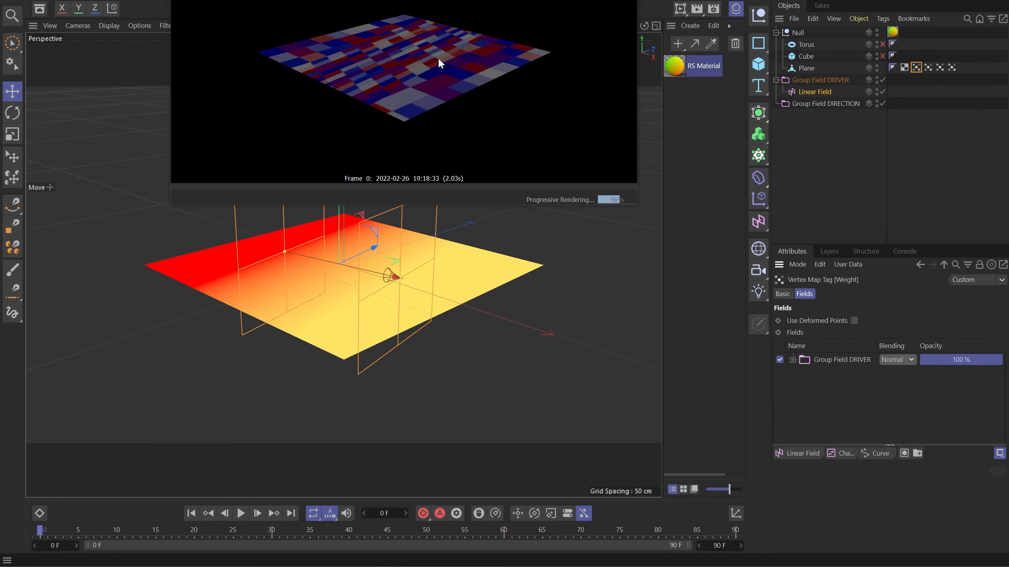
pyautogui.click(874, 453)
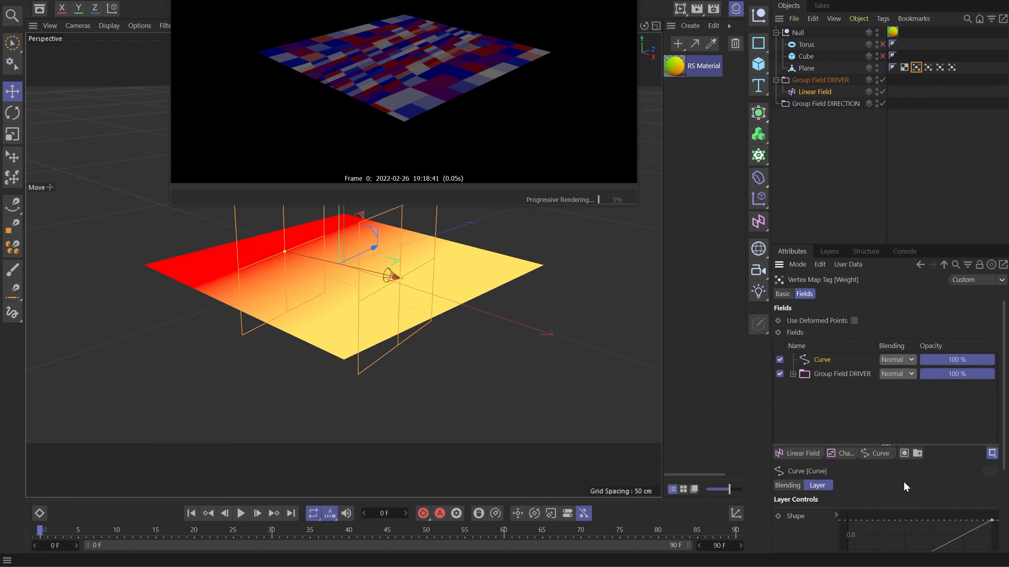
pyautogui.scroll(-5, 902, 489)
pyautogui.click(848, 476)
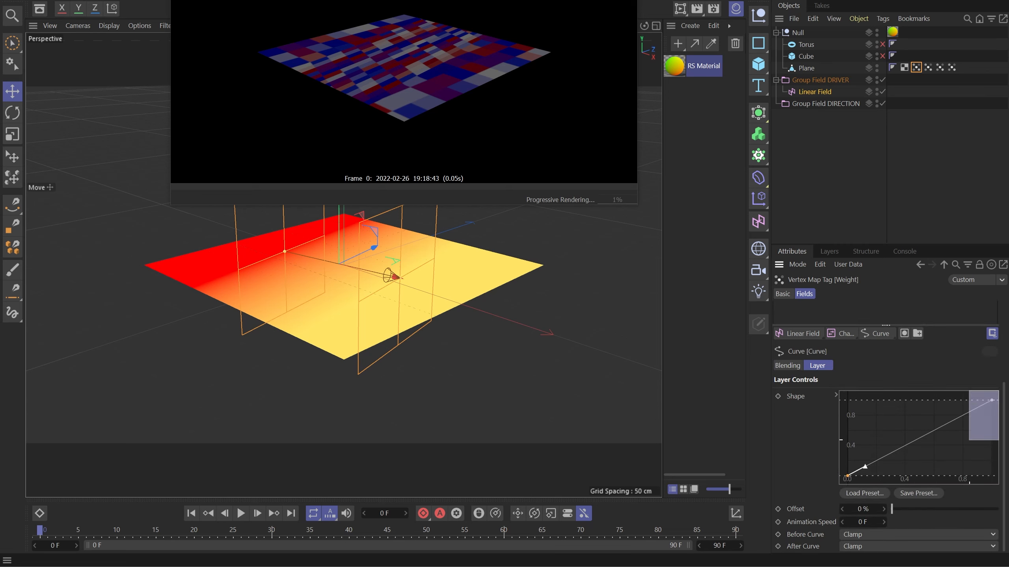
pyautogui.rightClick(891, 425)
pyautogui.moveTo(932, 458)
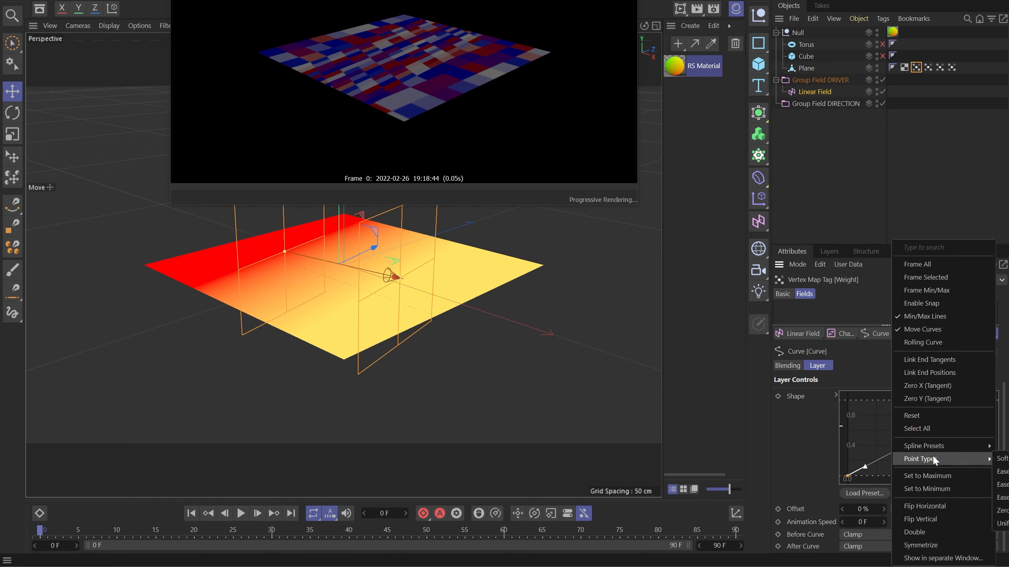
pyautogui.click(1004, 497)
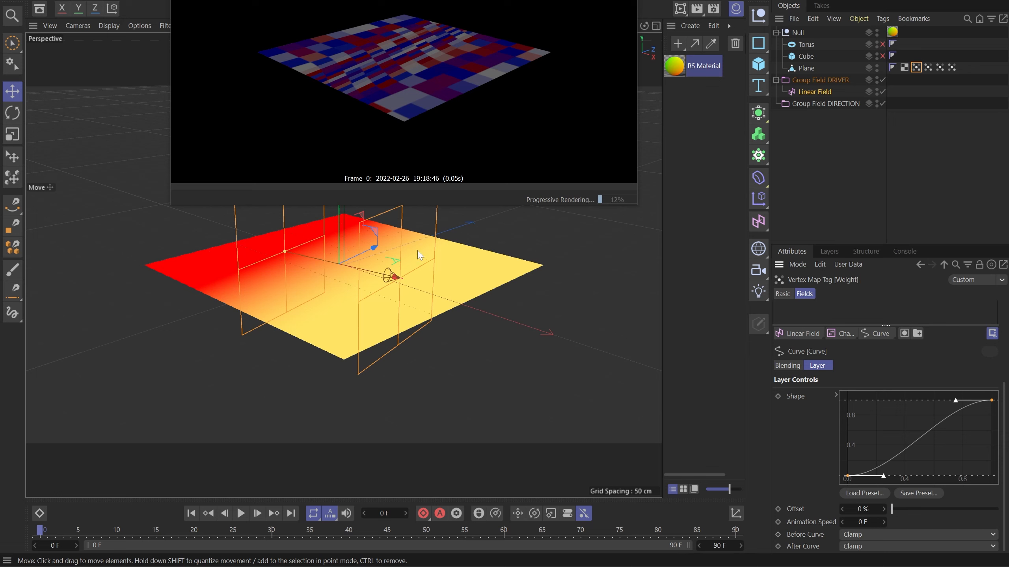
# - Move the Linear Field across the plane, rotate it to a new heading, and shift it again to test the eased offset
pyautogui.moveTo(348, 266); pyautogui.dragTo(456, 273)
pyautogui.press('r')
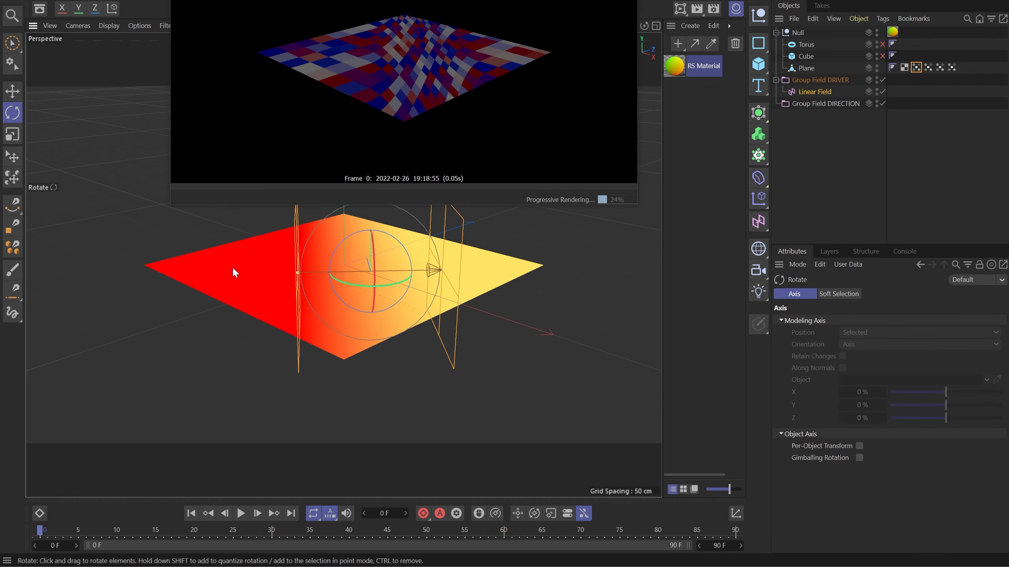
pyautogui.press('e')
pyautogui.moveTo(401, 271); pyautogui.dragTo(372, 273)
# - Reopen the RS Material's shader graph and show the RS Texture node's general settings
pyautogui.doubleClick(674, 65)
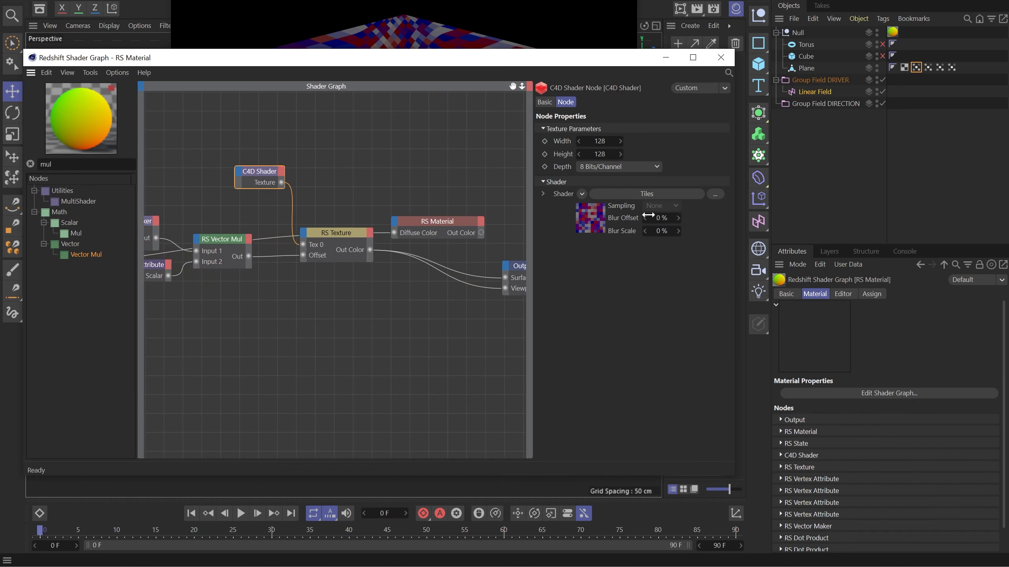
pyautogui.click(337, 242)
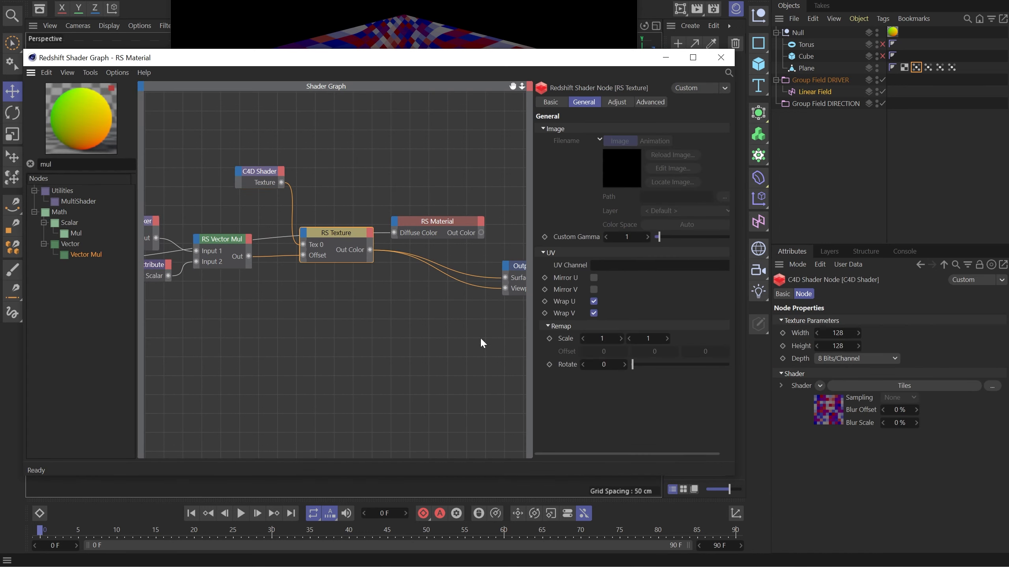
# - Turn off Wrap U and Wrap V on the RS Texture and add a Color Layer node to the shader graph
pyautogui.click(594, 313)
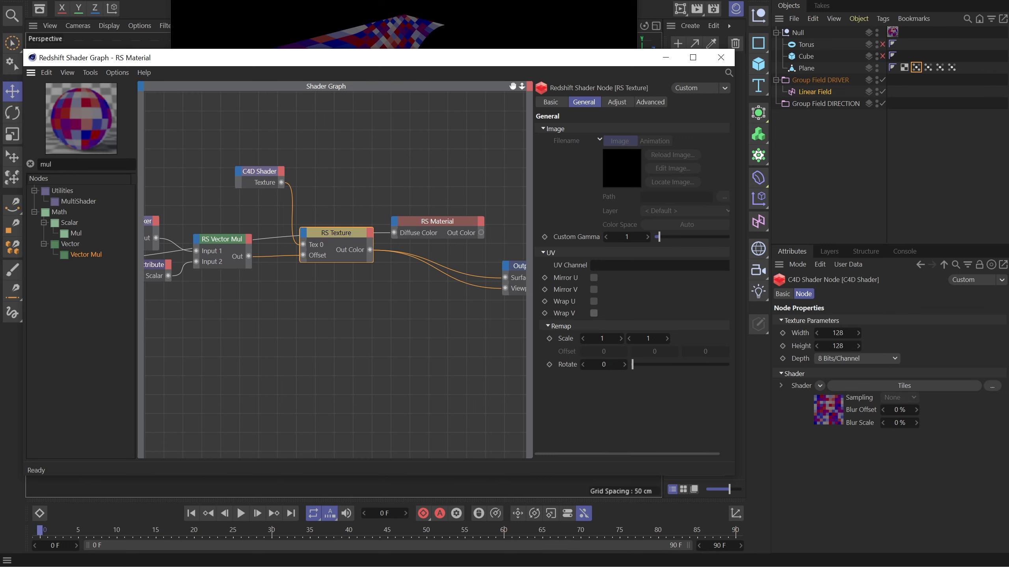
pyautogui.moveTo(473, 62); pyautogui.dragTo(518, 148)
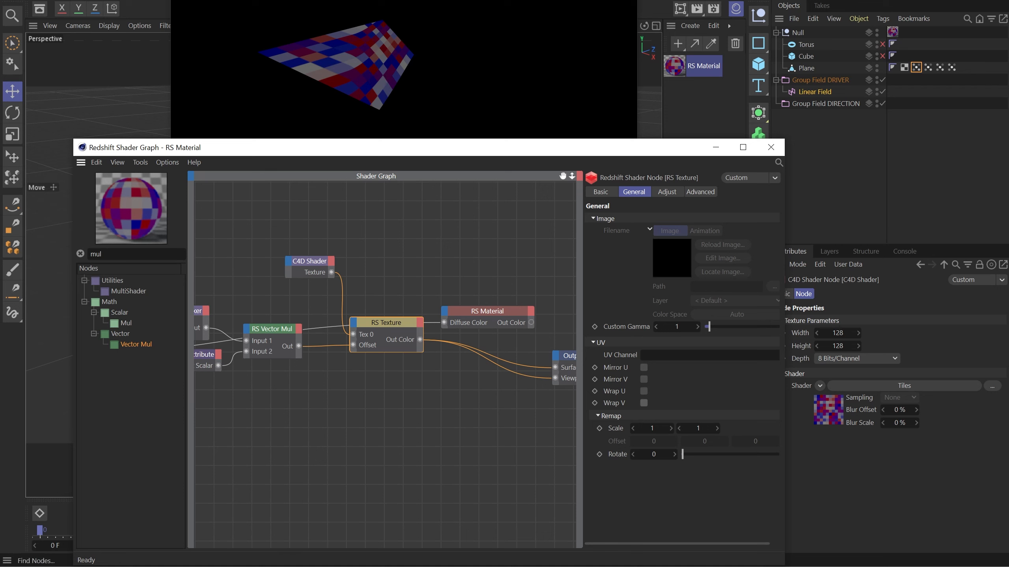
pyautogui.write('color')
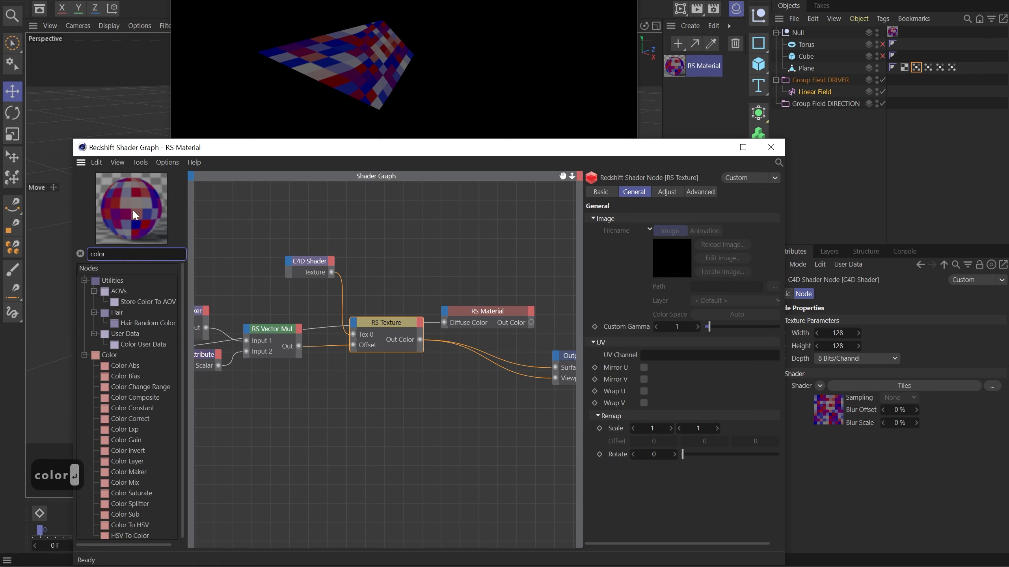
pyautogui.press('Return')
pyautogui.write('layer')
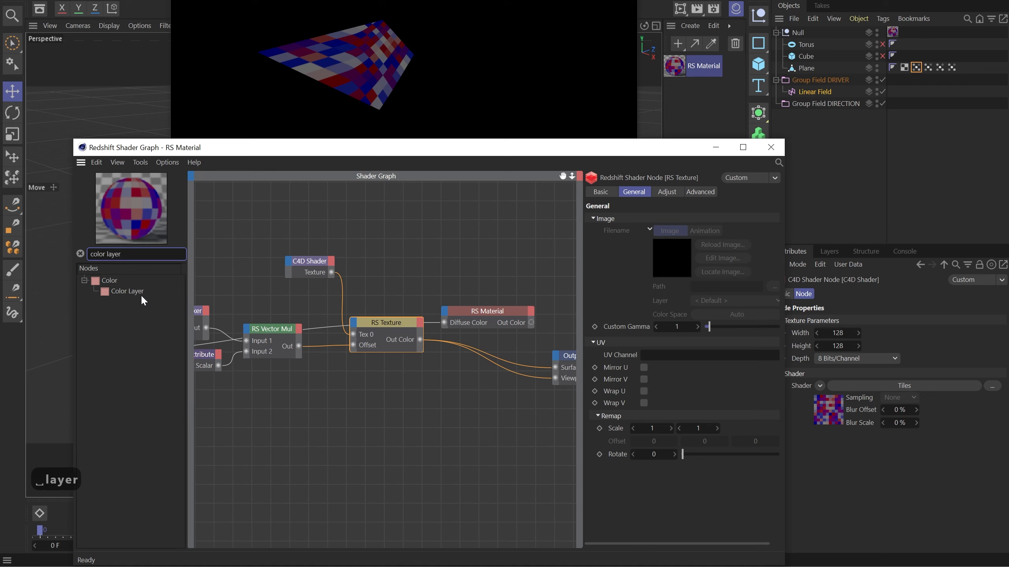
pyautogui.moveTo(143, 301); pyautogui.dragTo(472, 238)
# - Duplicate the C4D Shader and its connected RS Texture node, placing the copies below the original pair
pyautogui.moveTo(301, 234); pyautogui.dragTo(393, 378)
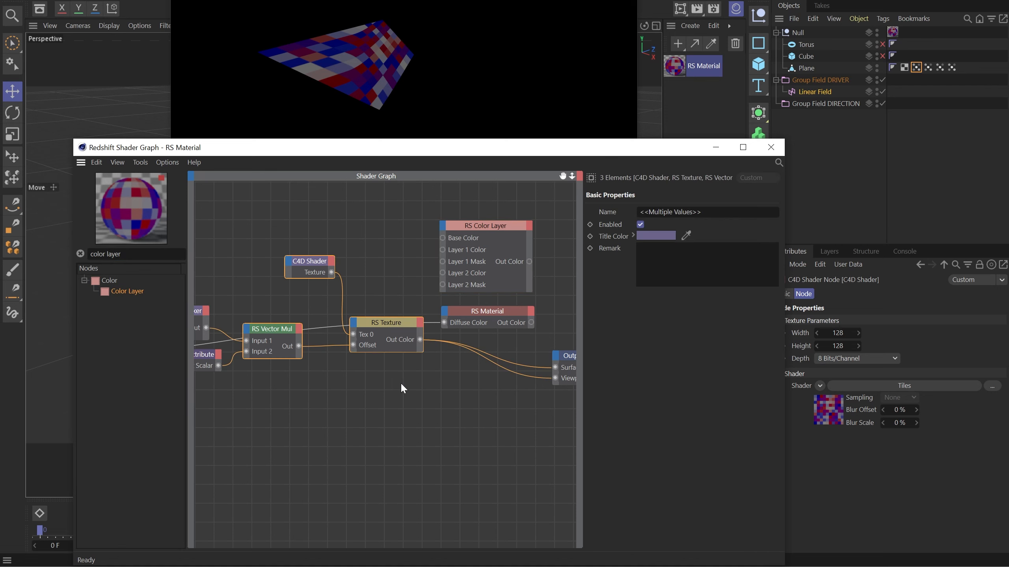
pyautogui.moveTo(292, 214); pyautogui.dragTo(400, 306)
pyautogui.keyDown('shift'); pyautogui.click(393, 323); pyautogui.keyUp('shift')
pyautogui.click(96, 162)
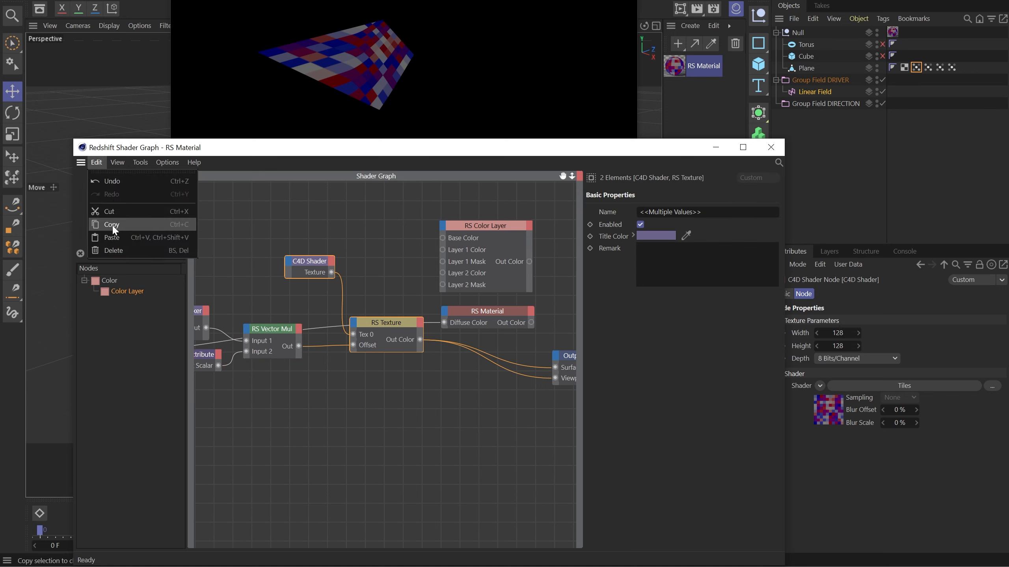
pyautogui.click(108, 225)
pyautogui.click(96, 162)
pyautogui.click(112, 237)
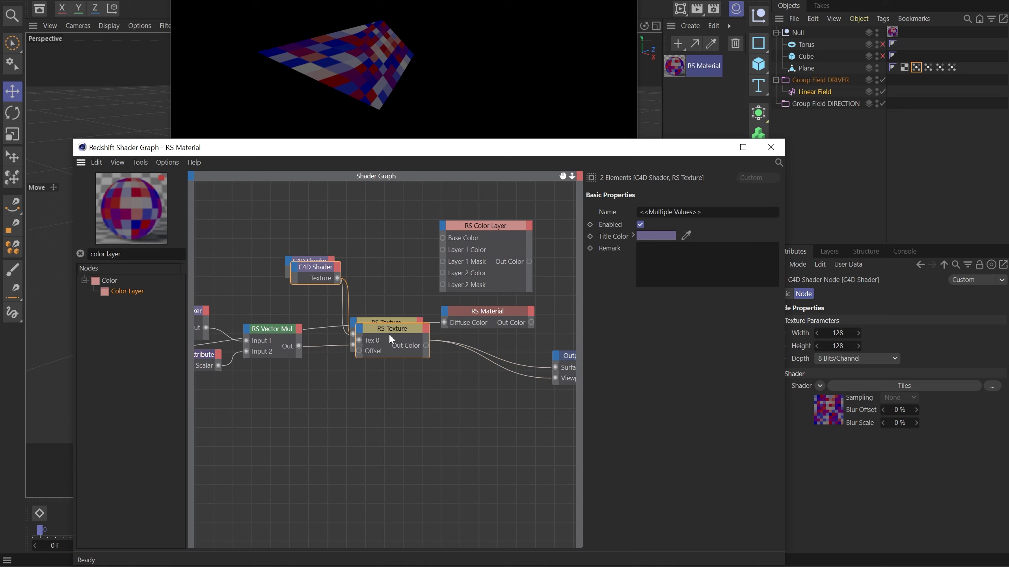
pyautogui.moveTo(388, 338); pyautogui.dragTo(392, 455)
pyautogui.click(376, 386)
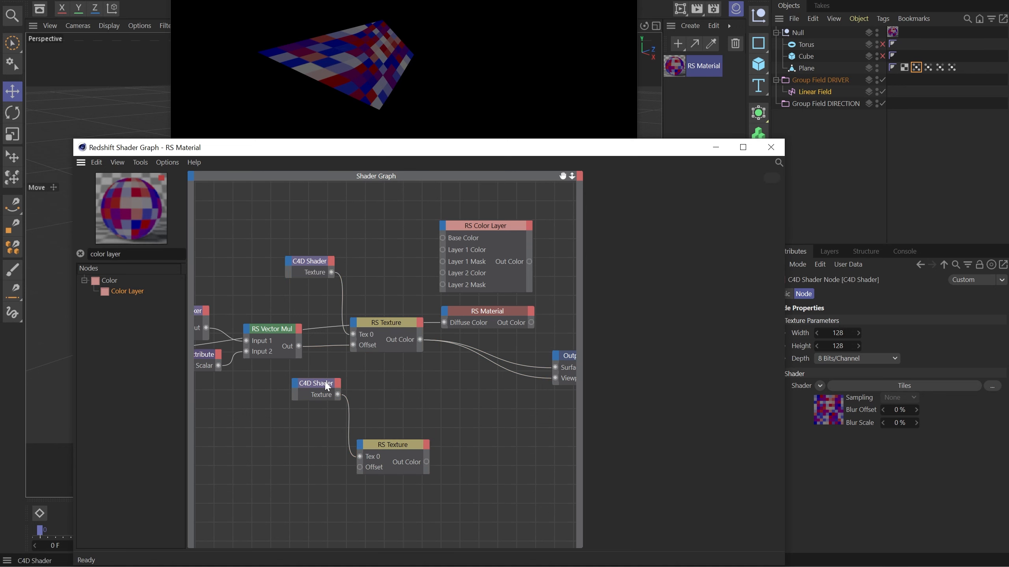
pyautogui.moveTo(326, 386); pyautogui.dragTo(311, 446)
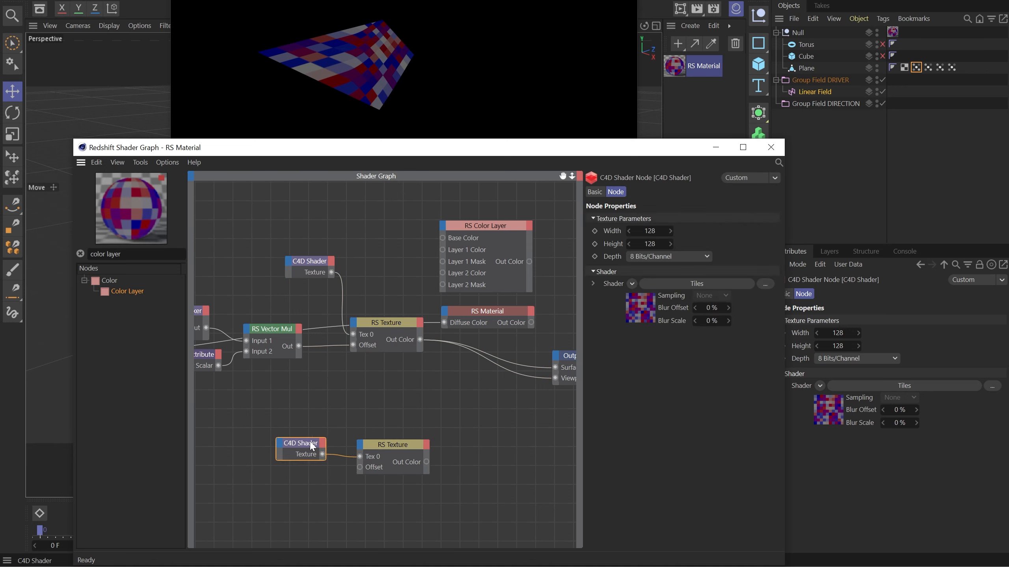
# - Set the duplicated Tiles shader's pattern to Hexagons
pyautogui.click(640, 302)
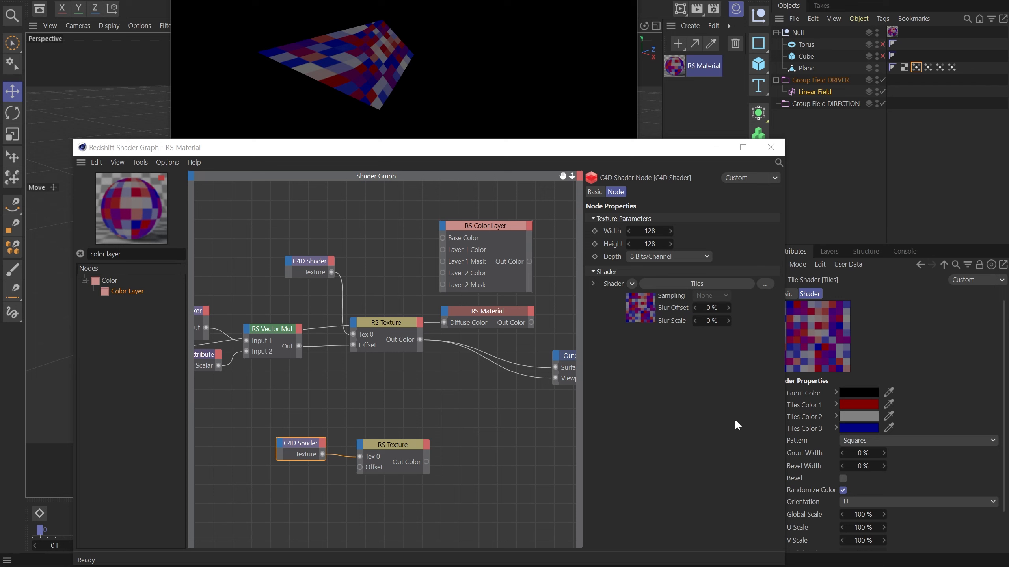
pyautogui.click(875, 439)
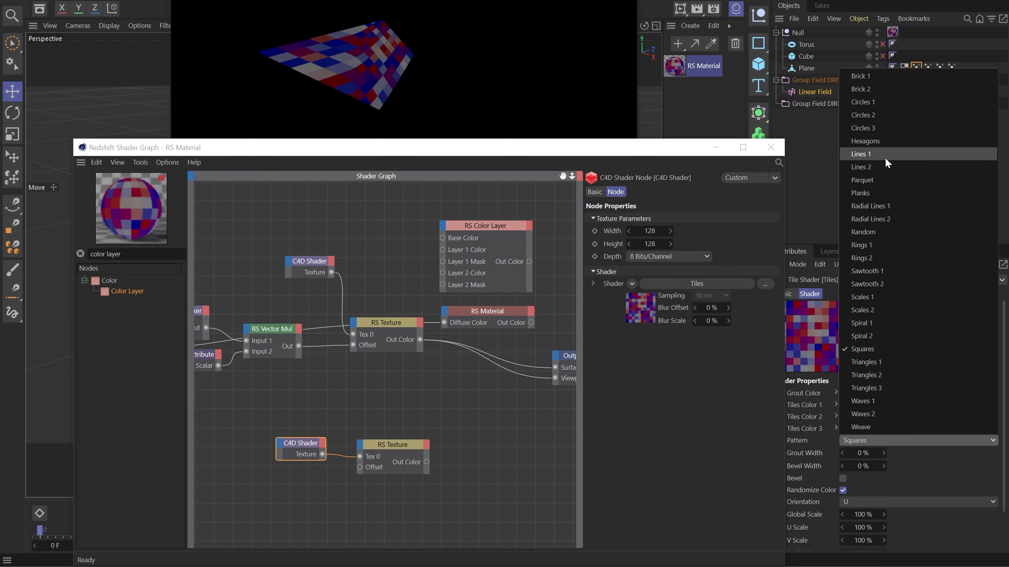
pyautogui.click(884, 143)
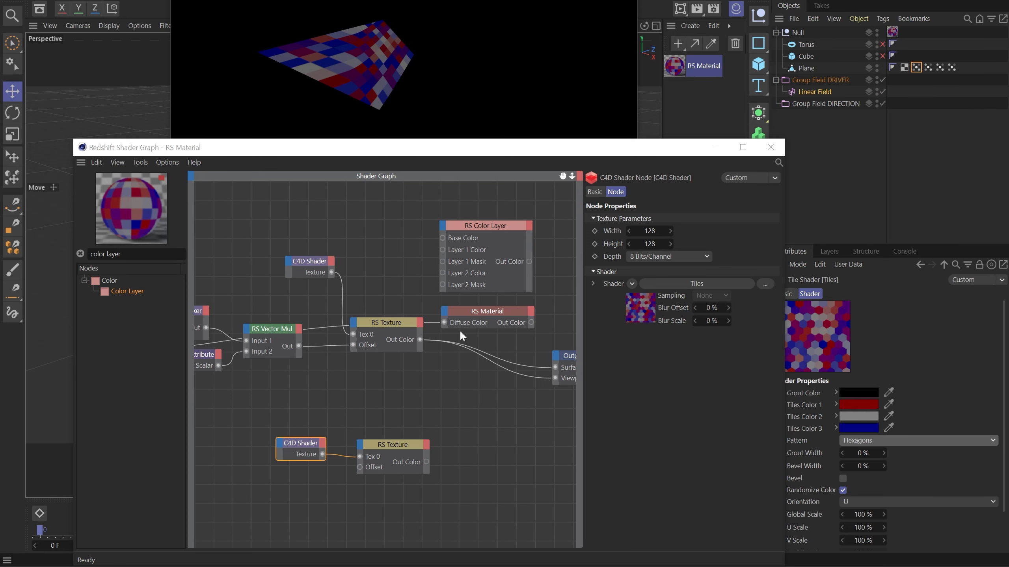
# - Connect the hexagon texture to the Color Layer's Base Color and the squares texture to Layer 1 Color, arranging the hexagon nodes above the originals
pyautogui.moveTo(426, 461); pyautogui.dragTo(442, 248)
pyautogui.click(441, 262)
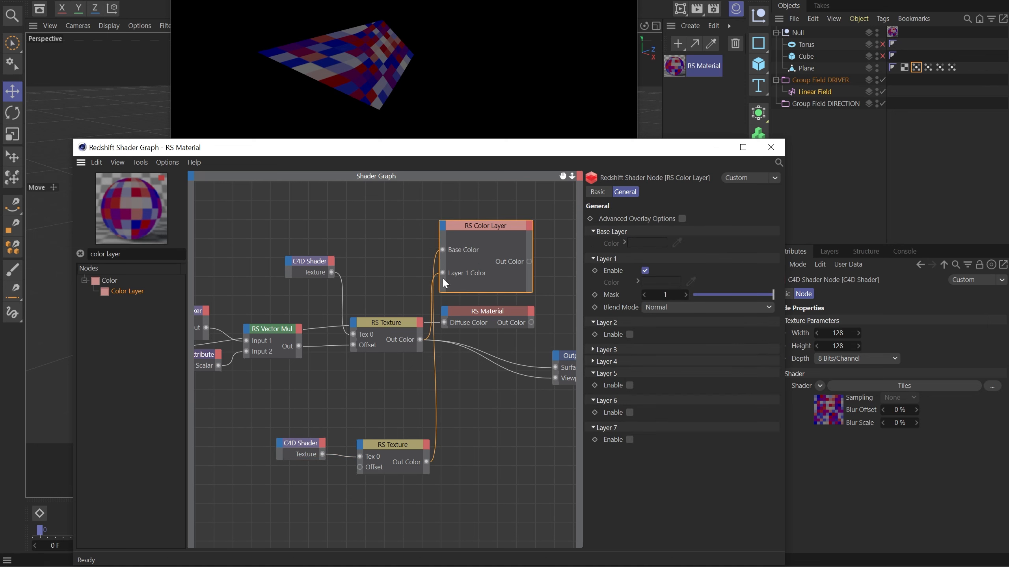
pyautogui.moveTo(386, 395); pyautogui.dragTo(312, 472)
pyautogui.moveTo(412, 448); pyautogui.dragTo(376, 340)
pyautogui.moveTo(366, 262); pyautogui.dragTo(402, 210)
pyautogui.click(401, 215)
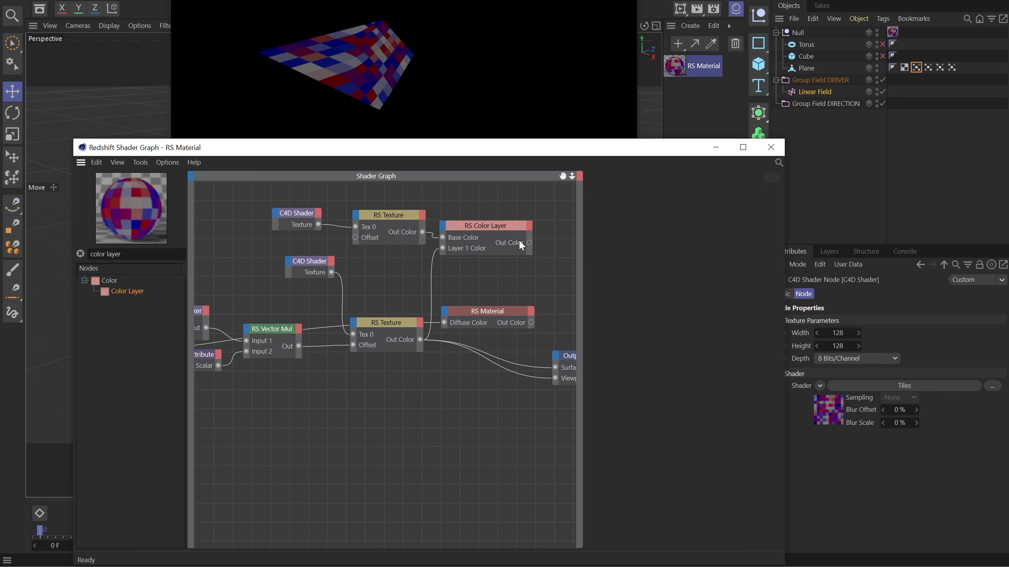
# - Connect the Color Layer's Out Color to the Output node's Surface input and close the shader graph
pyautogui.moveTo(529, 242); pyautogui.dragTo(556, 369)
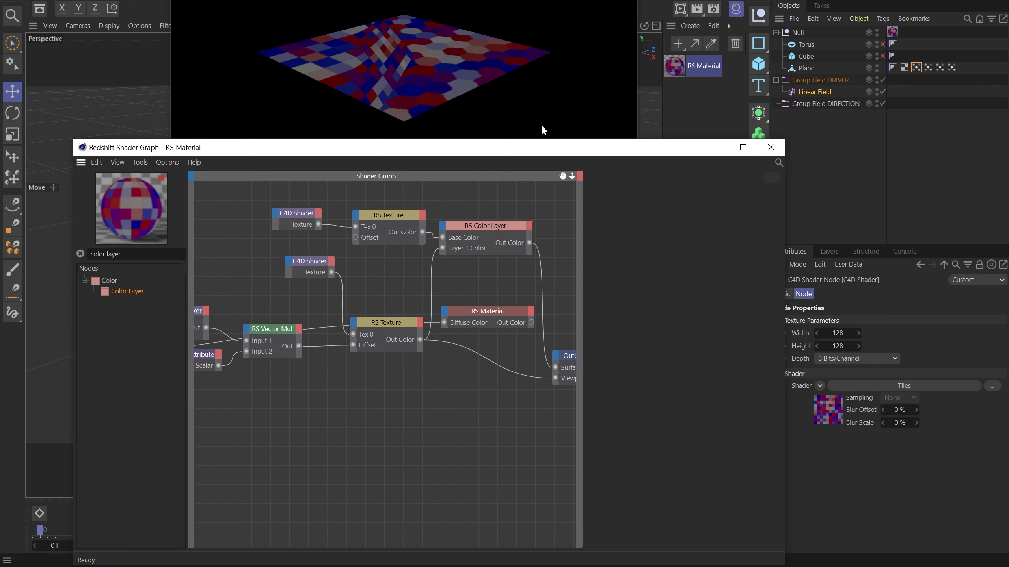
pyautogui.click(770, 147)
# - Test the blend by moving the Linear Field off the plane, resetting its transform and moving it off again
pyautogui.moveTo(365, 274); pyautogui.dragTo(48, 226)
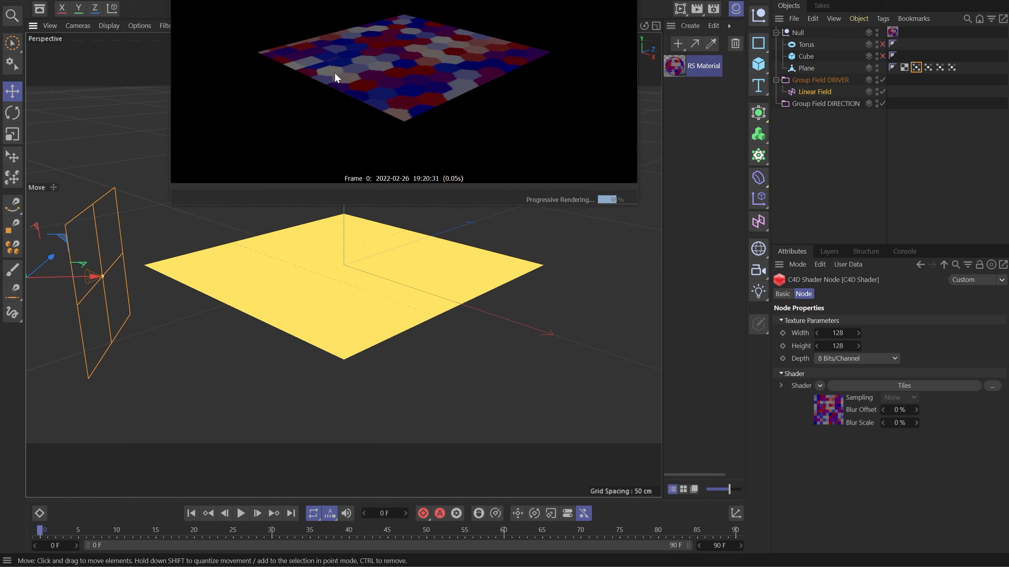
pyautogui.hotkey('alt', '0')
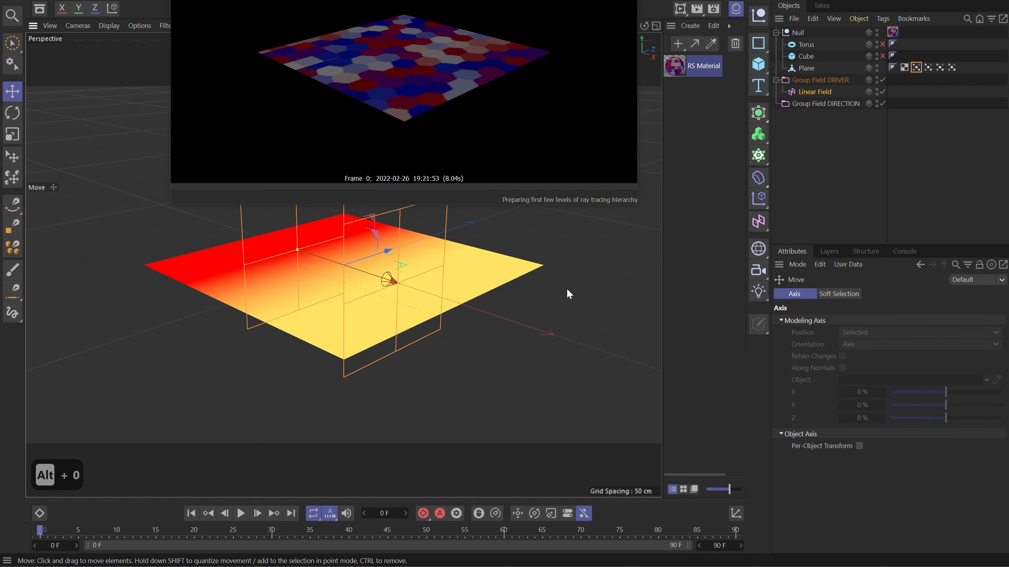
pyautogui.moveTo(361, 270); pyautogui.dragTo(235, 224)
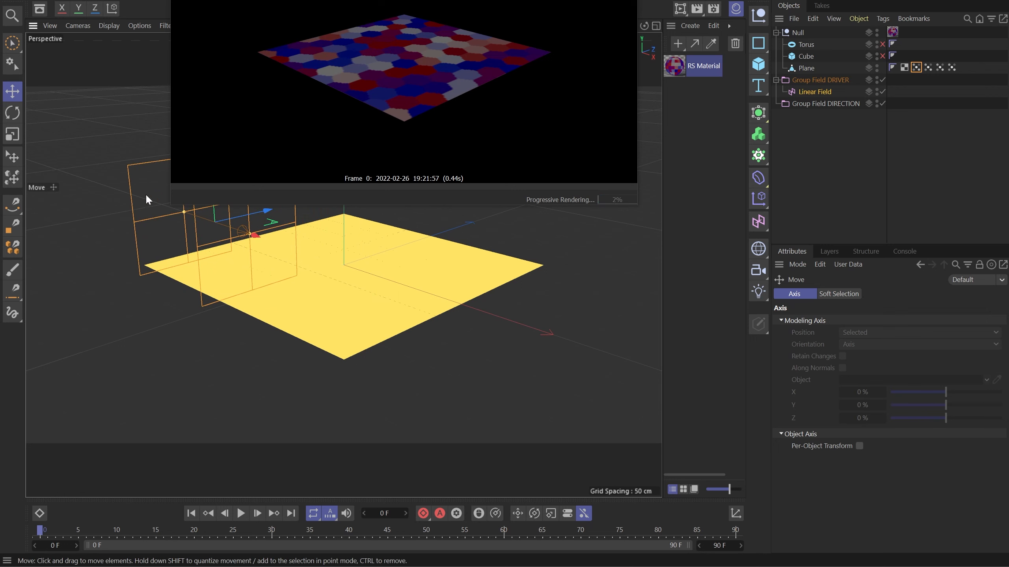
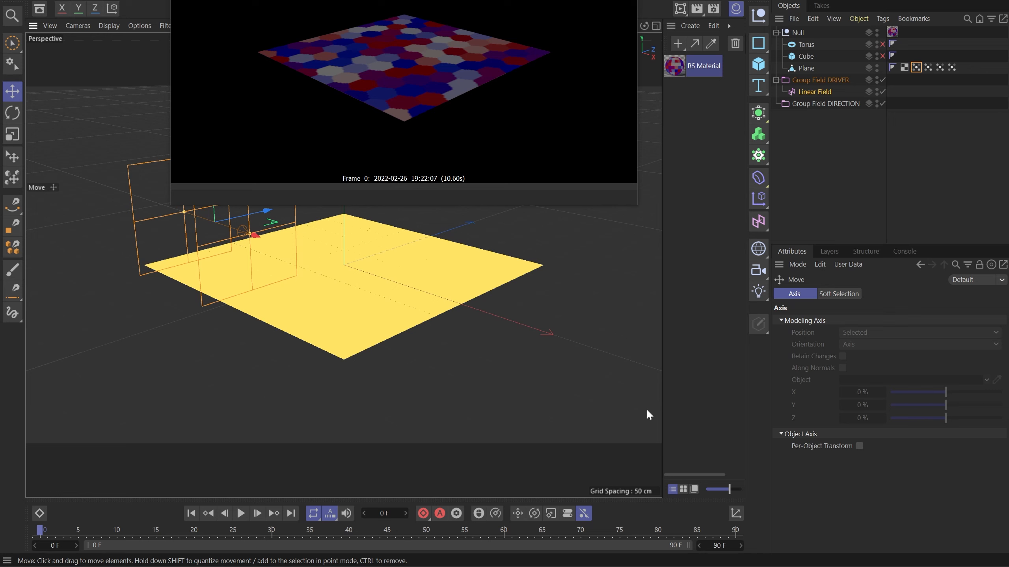
# - Doodle arrows from the plane's front corner along both front edges and towards the back corner, plus a curve joining the side corners
pyautogui.click(13, 313)
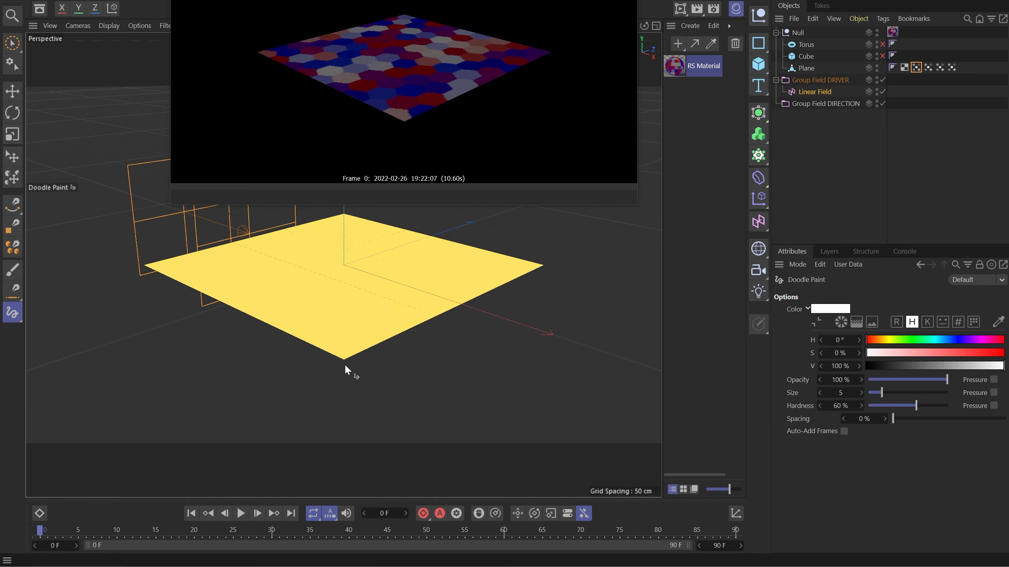
pyautogui.moveTo(341, 362)
pyautogui.mouseDown()
pyautogui.moveTo(140, 272)
pyautogui.moveTo(153, 255)
pyautogui.mouseUp()
pyautogui.moveTo(353, 362); pyautogui.dragTo(527, 287)
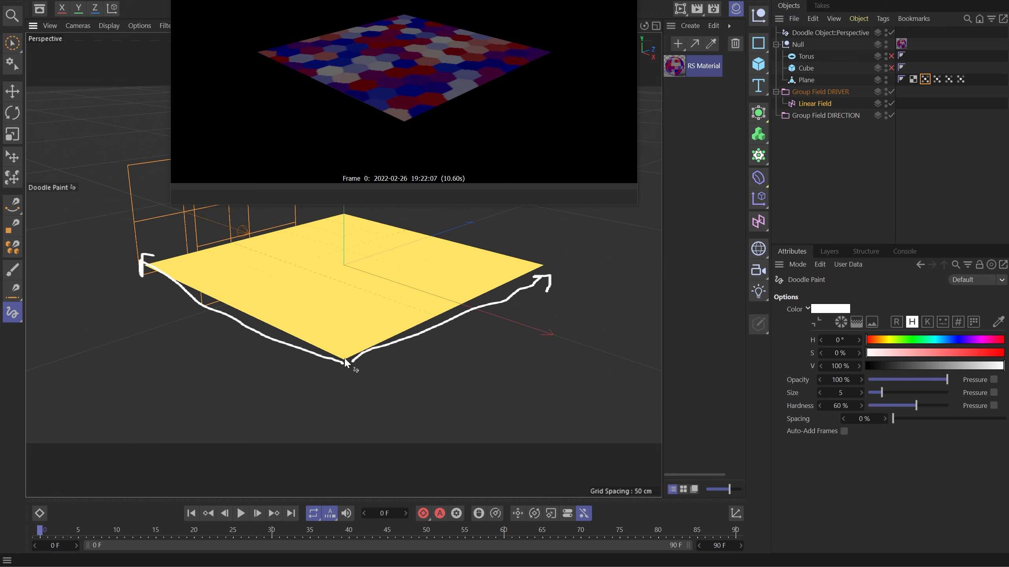
pyautogui.moveTo(345, 360)
pyautogui.mouseDown()
pyautogui.moveTo(346, 247)
pyautogui.moveTo(352, 252)
pyautogui.mouseUp()
pyautogui.moveTo(166, 263)
pyautogui.mouseDown()
pyautogui.moveTo(289, 233)
pyautogui.moveTo(388, 236)
pyautogui.moveTo(549, 275)
pyautogui.mouseUp()
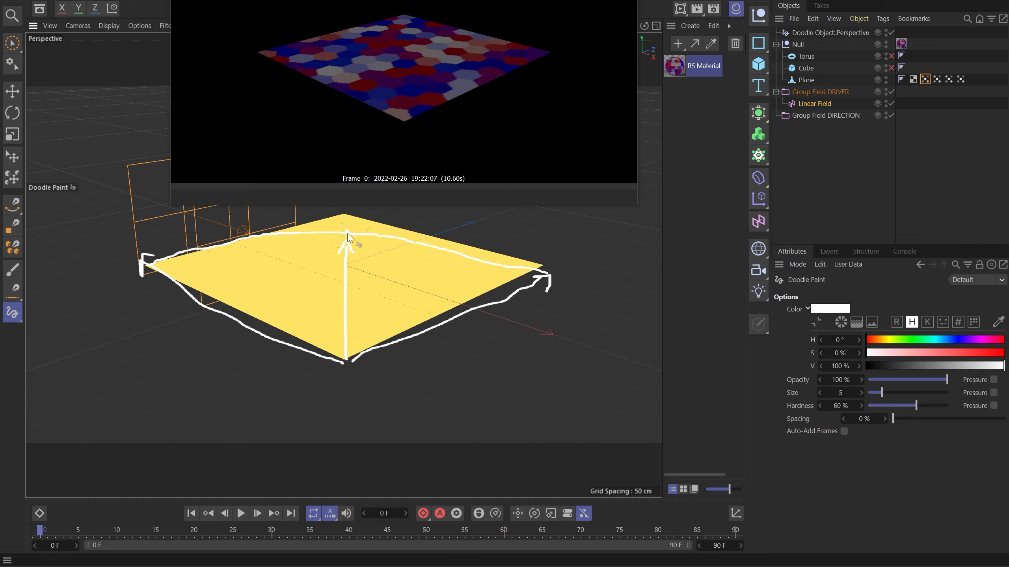
# - Reset the Linear Field's transform, rotate it 45° to face the plane's front corner and move it behind the back corner
pyautogui.click(802, 104)
pyautogui.hotkey('alt', '0')
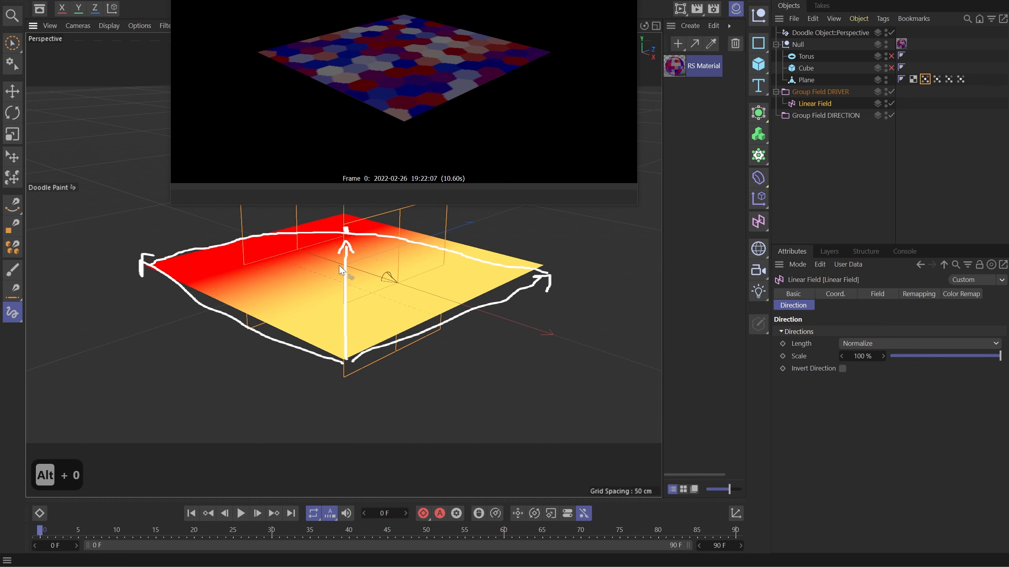
pyautogui.press('r')
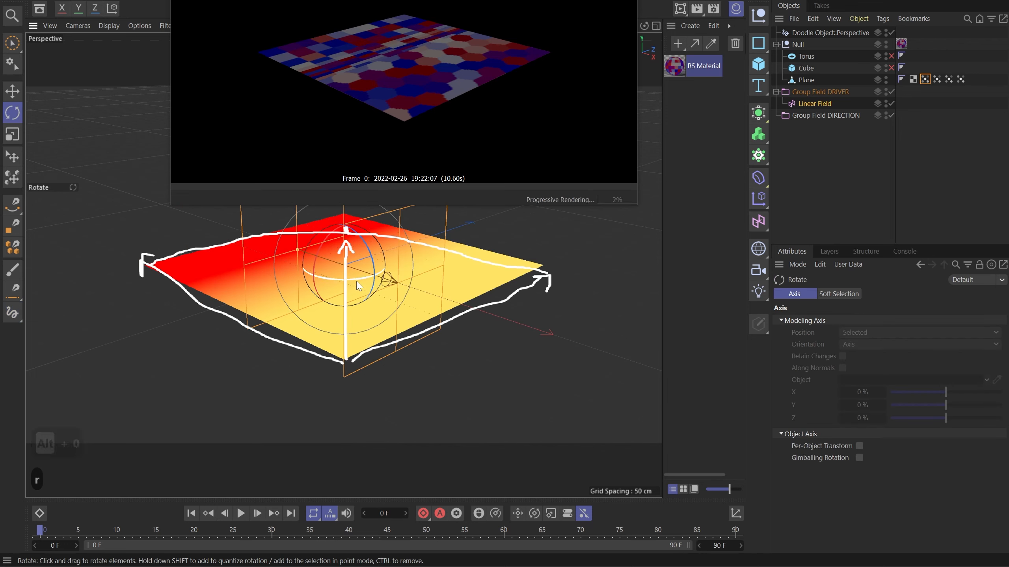
pyautogui.moveTo(350, 280); pyautogui.dragTo(306, 290)
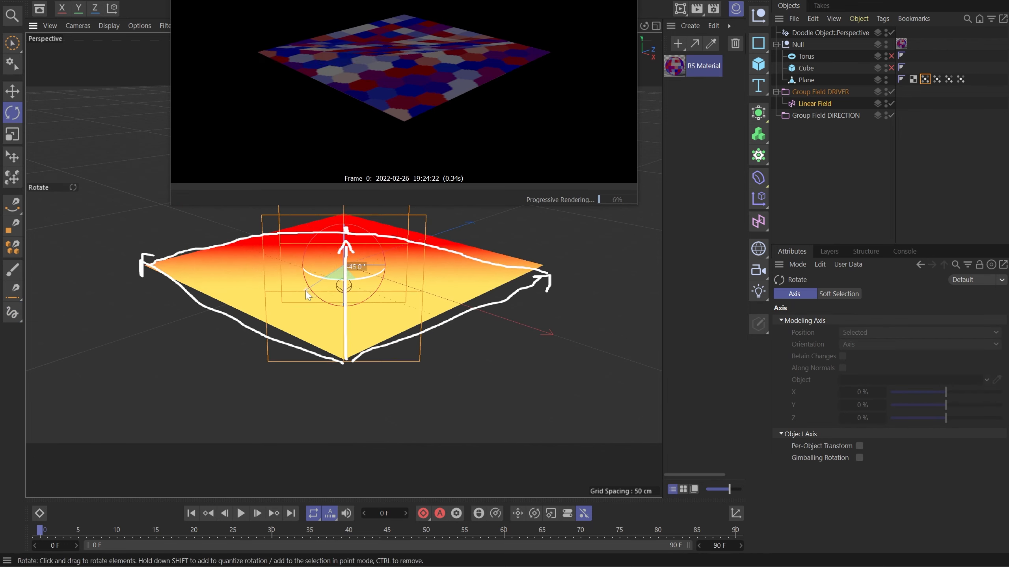
pyautogui.press('e')
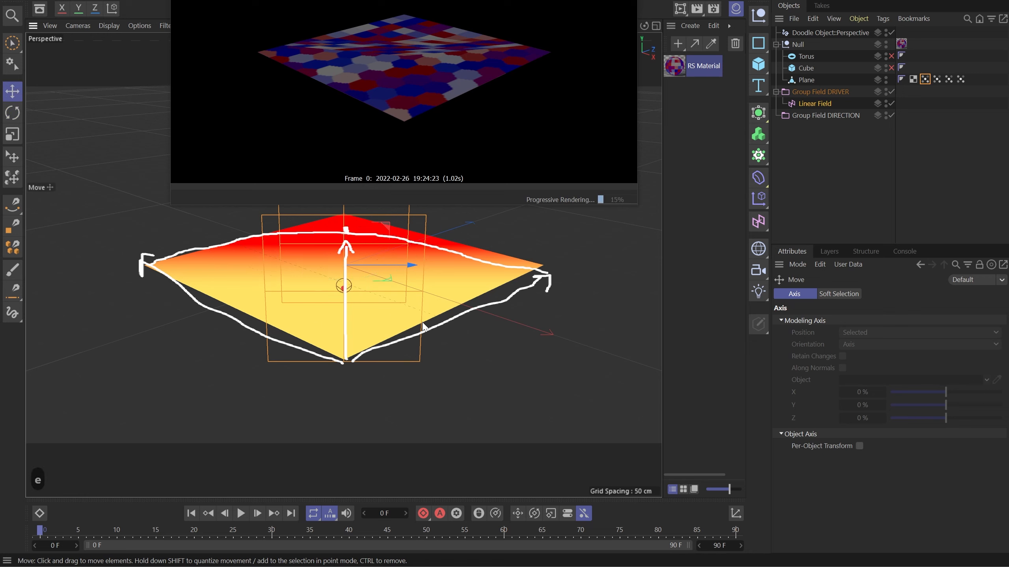
pyautogui.moveTo(344, 275); pyautogui.dragTo(407, 127)
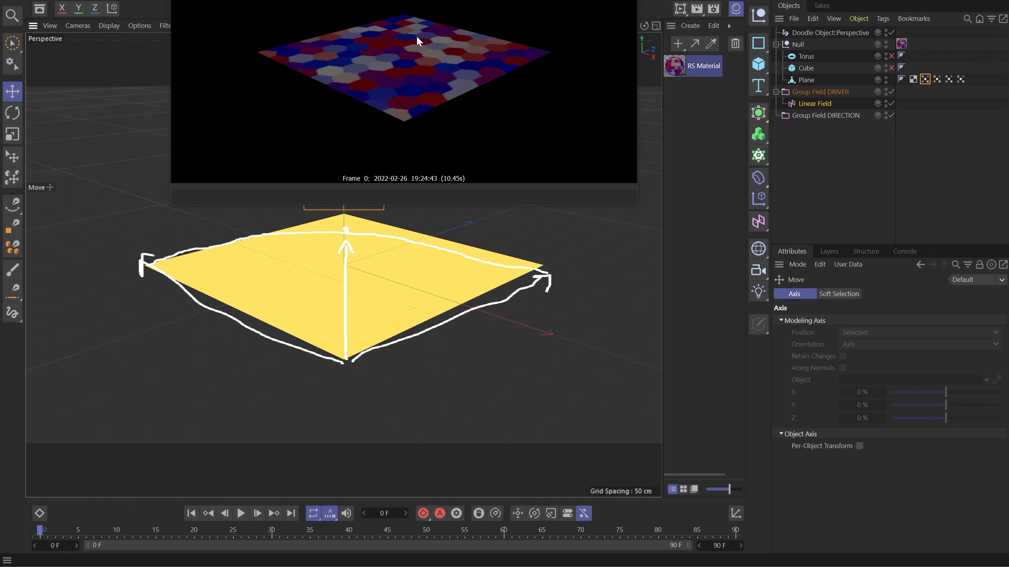
# - Reopen the RS Material's shader graph and add a Vector Mul node with its Input 1 fed by the existing Vector Mul
pyautogui.doubleClick(673, 67)
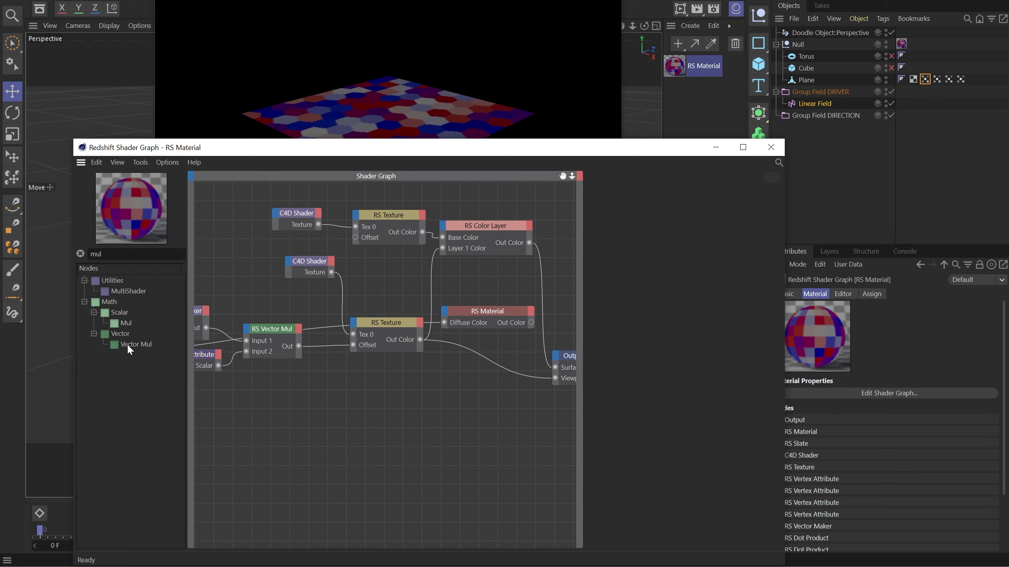
pyautogui.moveTo(127, 344); pyautogui.dragTo(349, 398)
pyautogui.moveTo(298, 346); pyautogui.dragTo(332, 401)
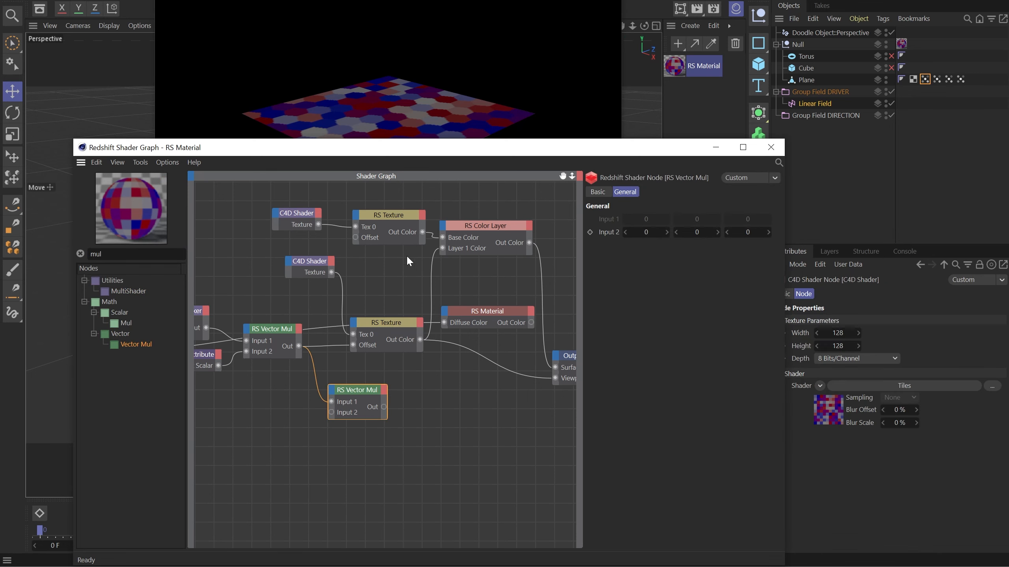
# - Feed a Constant of 2 into the new Vector Mul's Input 2 and connect its output to the squares RS Texture's Offset
pyautogui.click(131, 254)
pyautogui.write('con')
pyautogui.moveTo(280, 451); pyautogui.dragTo(280, 451)
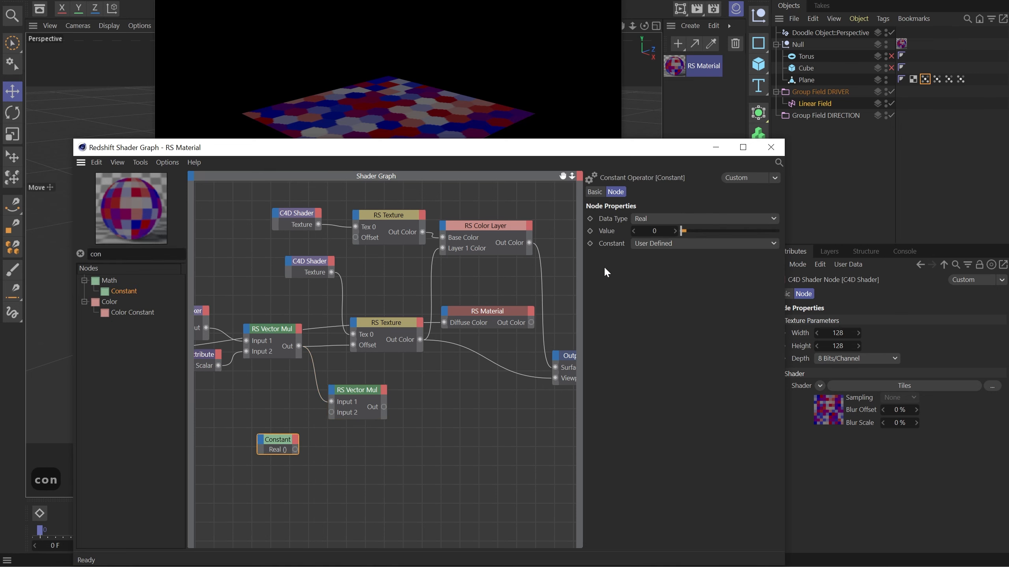
pyautogui.write('2')
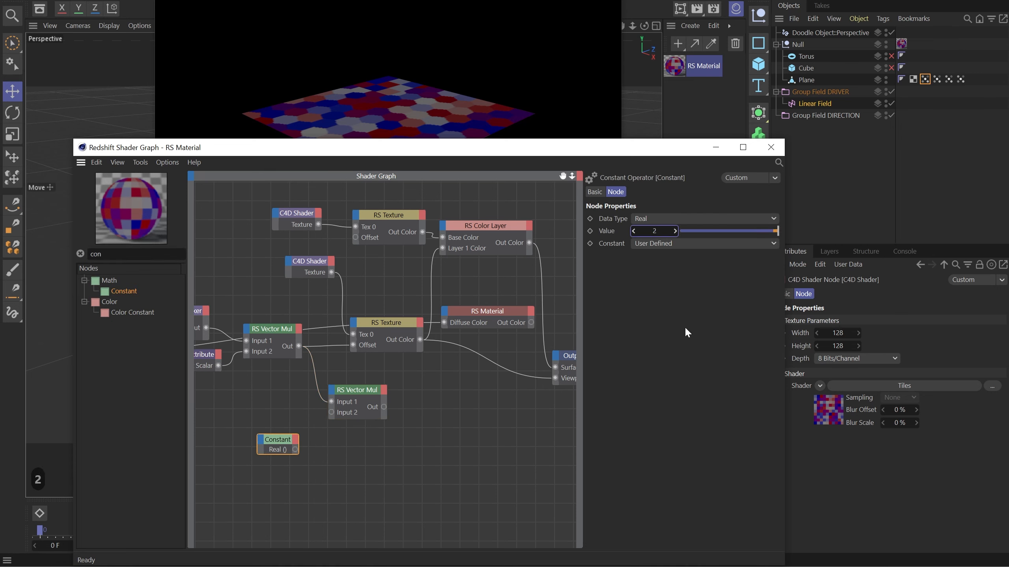
pyautogui.moveTo(335, 413); pyautogui.dragTo(353, 344)
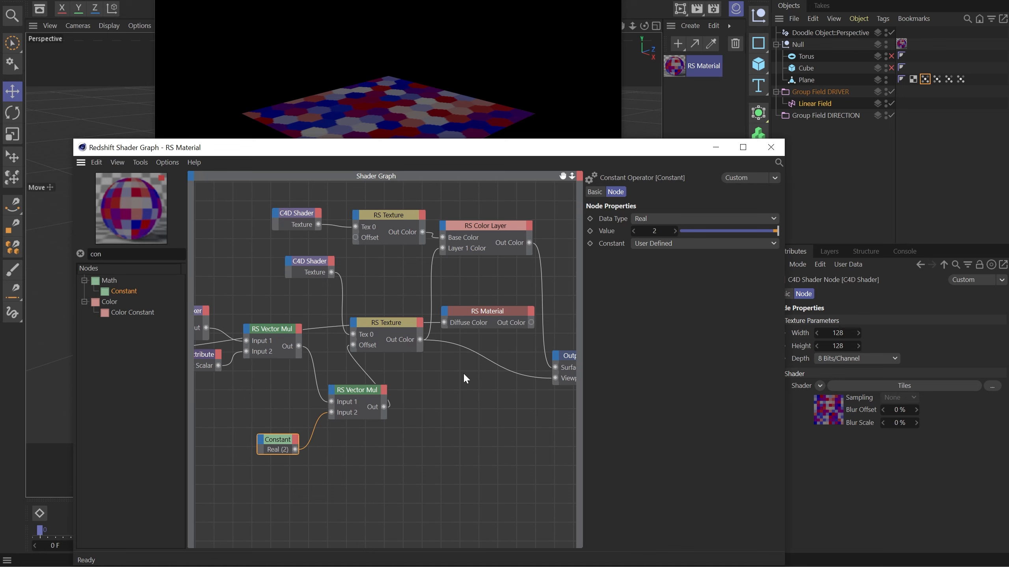
pyautogui.click(716, 148)
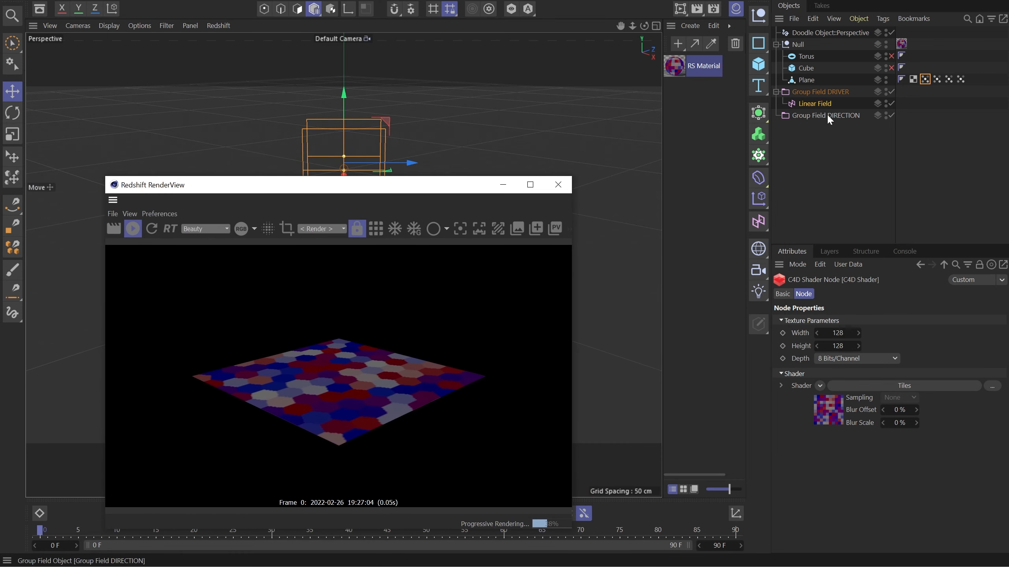
# - Select the Linear Field and move it near the plane's back corner to test the doubled offset beside the render preview
pyautogui.click(814, 103)
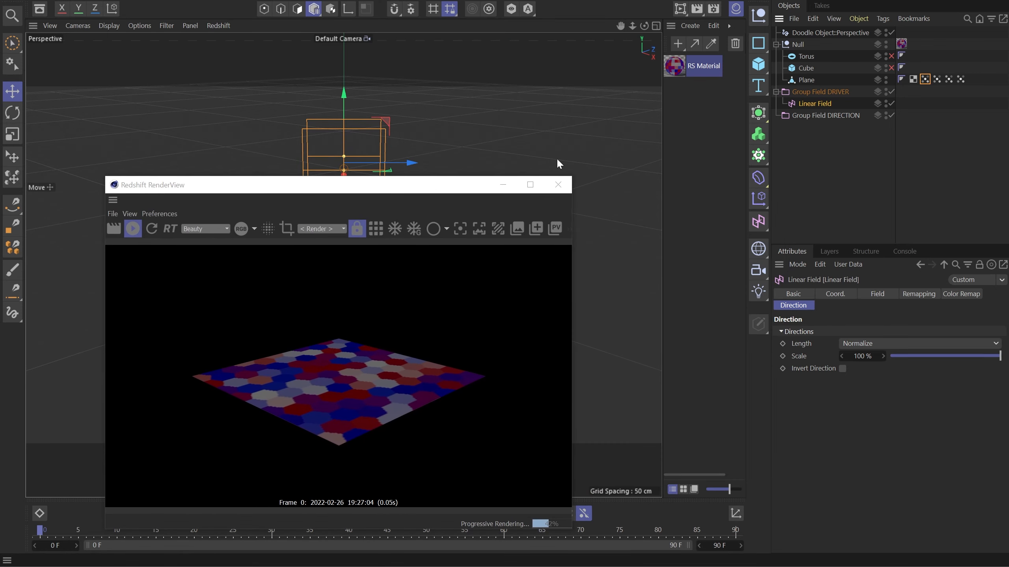
pyautogui.moveTo(373, 186)
pyautogui.mouseDown()
pyautogui.moveTo(443, 40)
pyautogui.moveTo(745, 0)
pyautogui.moveTo(671, 36)
pyautogui.mouseUp()
pyautogui.moveTo(346, 188); pyautogui.dragTo(262, 219)
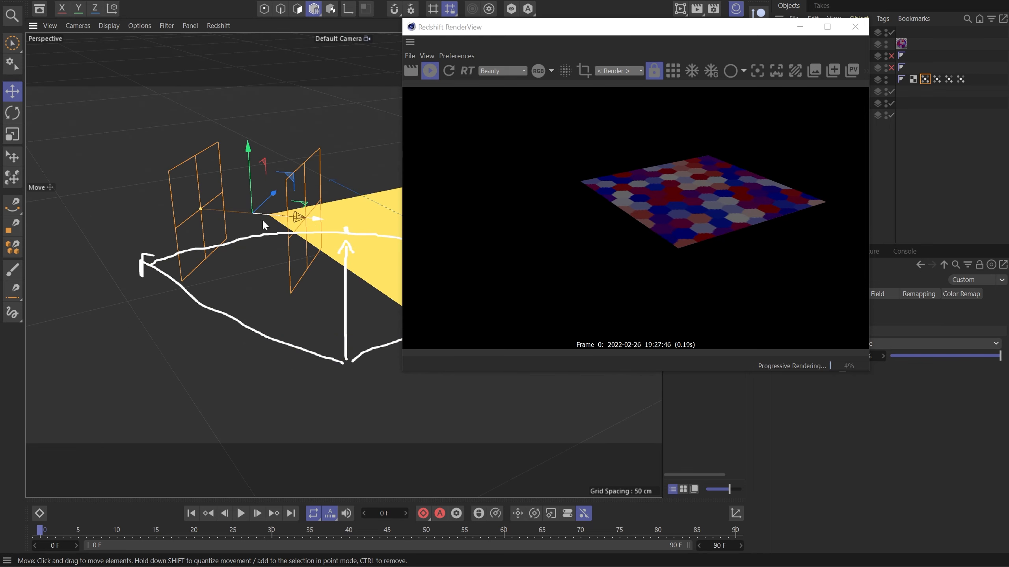
# - Place the Constant node beside the new Vector Mul and vary its value, ending at 1.867
pyautogui.scroll(3, 262, 219)
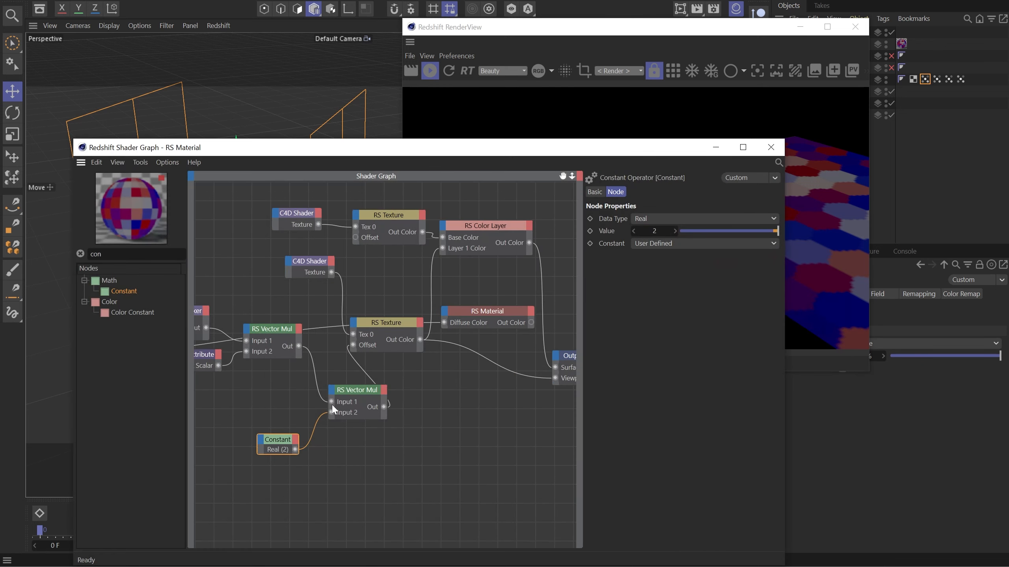
pyautogui.moveTo(284, 443); pyautogui.dragTo(280, 409)
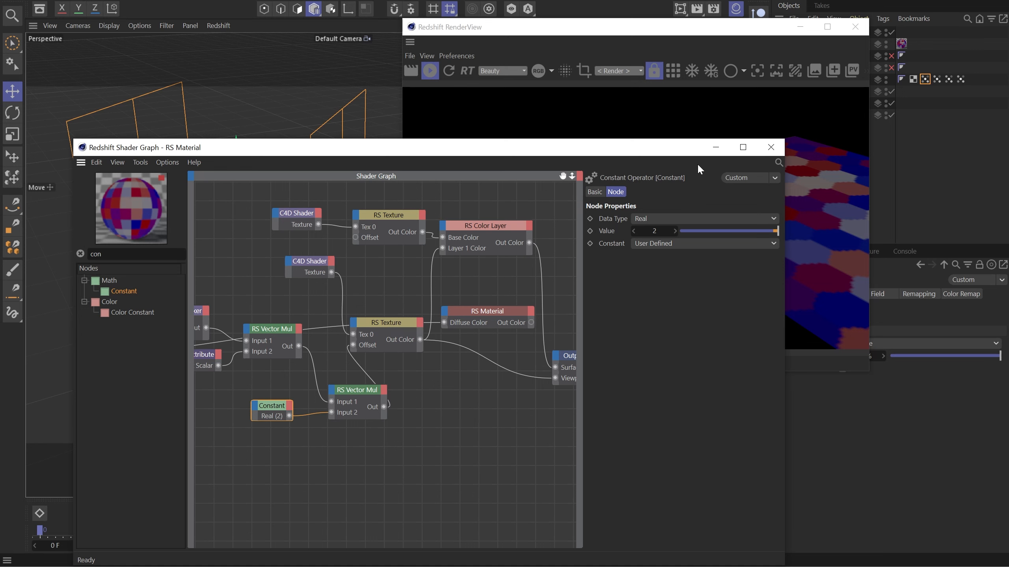
pyautogui.moveTo(699, 148); pyautogui.dragTo(406, 114)
pyautogui.moveTo(481, 197); pyautogui.dragTo(488, 199)
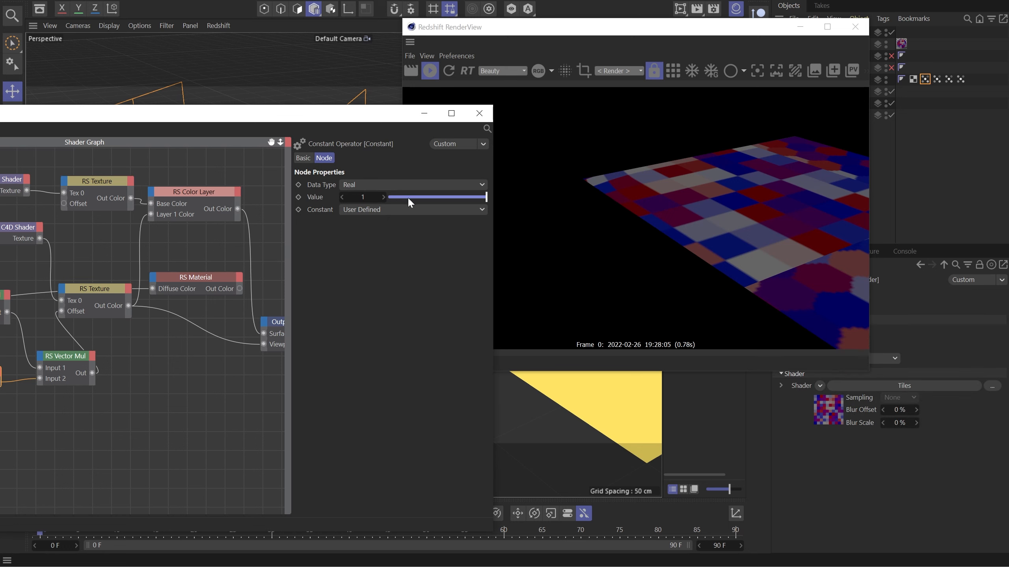
pyautogui.moveTo(384, 197); pyautogui.dragTo(407, 197)
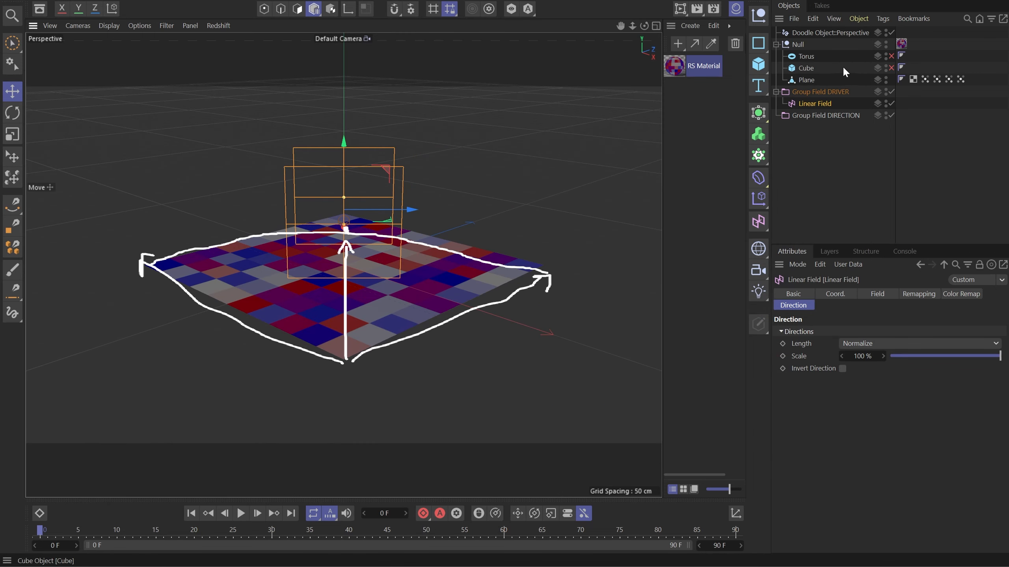
# - Show the Cube instead of the Plane and set its X, Y and Z segments to 50 each
pyautogui.click(886, 78)
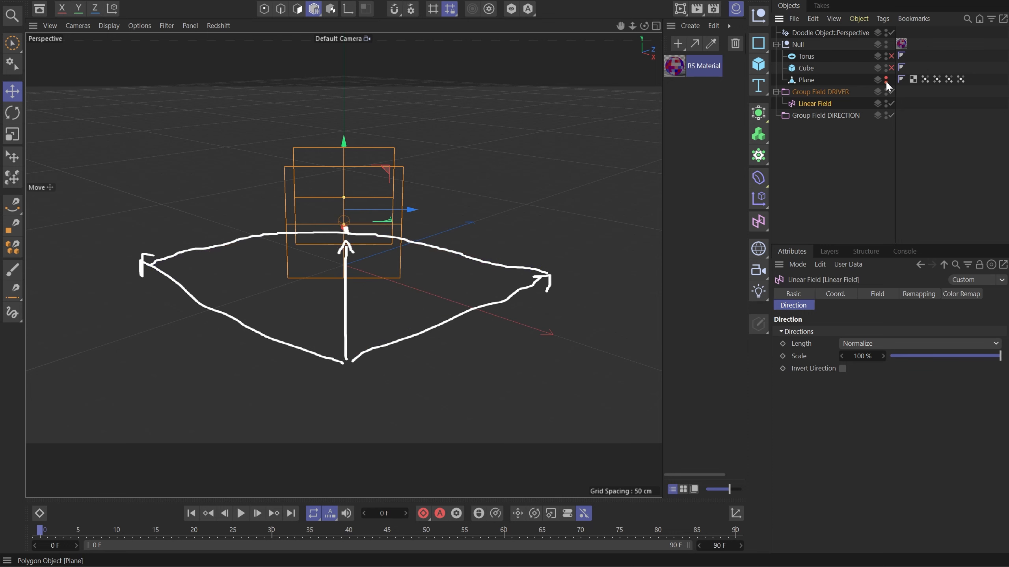
pyautogui.click(892, 68)
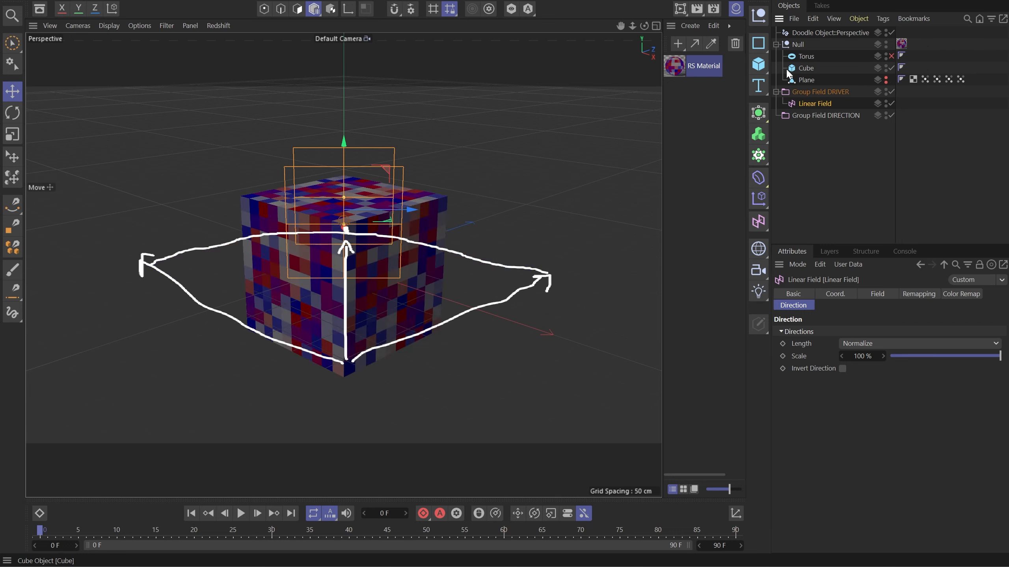
pyautogui.click(806, 68)
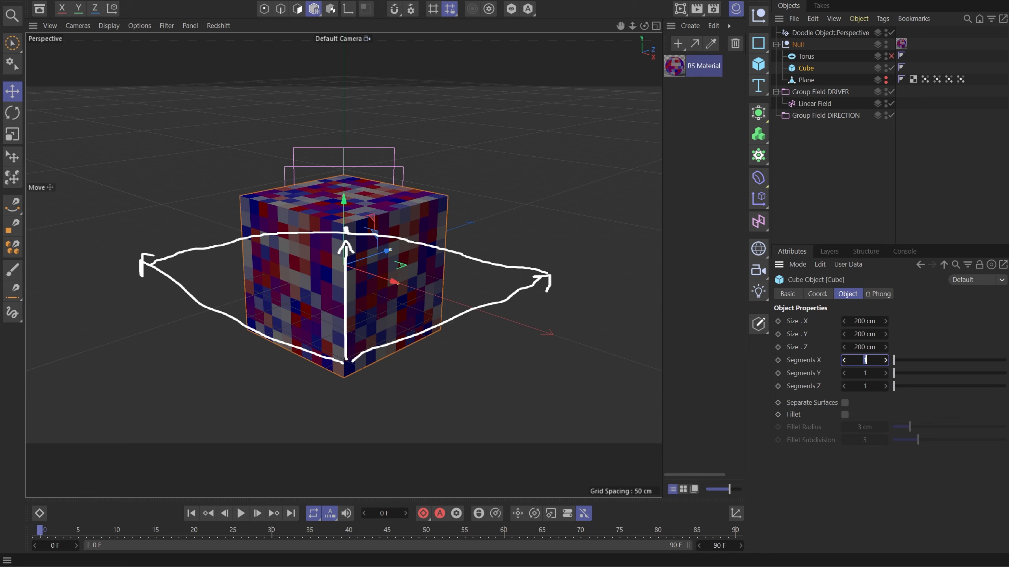
pyautogui.write('50')
pyautogui.press('Tab')
pyautogui.write('50')
pyautogui.press('Tab')
pyautogui.write('50')
pyautogui.press('Return')
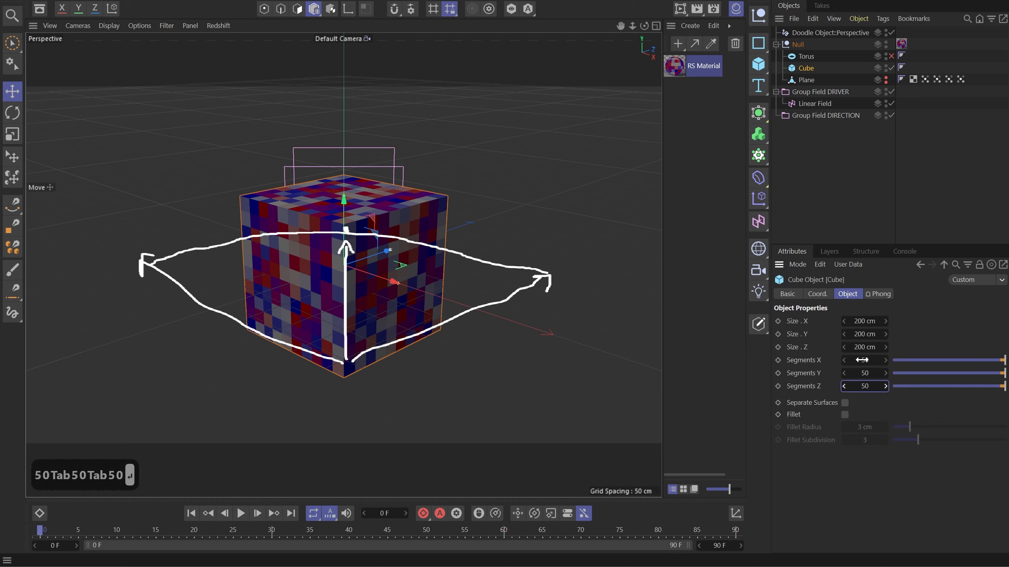
# - Delete the Doodle object with the drawn arrows from the scene
pyautogui.click(823, 33)
pyautogui.press('Delete')
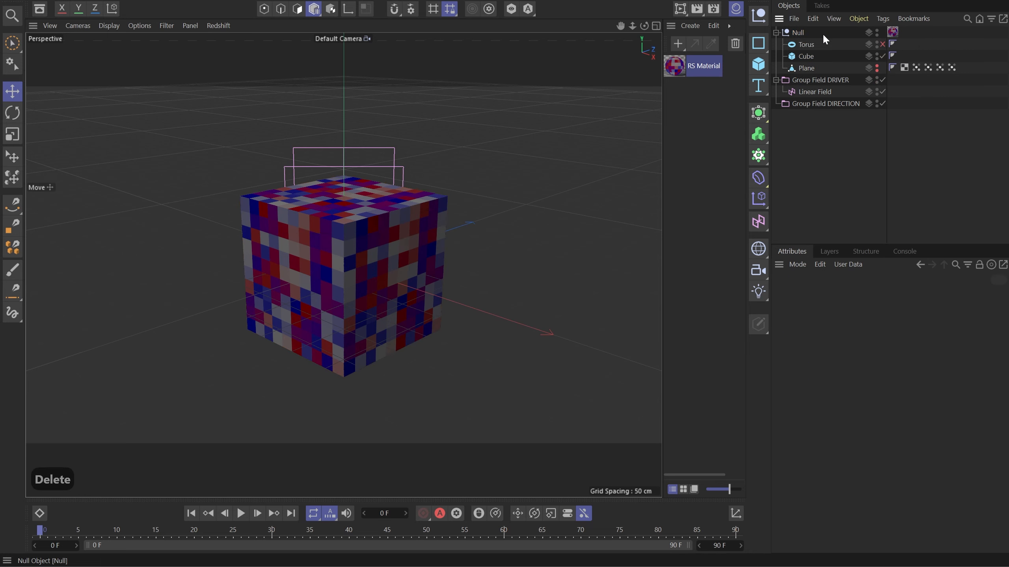
# - Make the Cube editable and move the Plane's four vertex map tags onto it
pyautogui.click(805, 56)
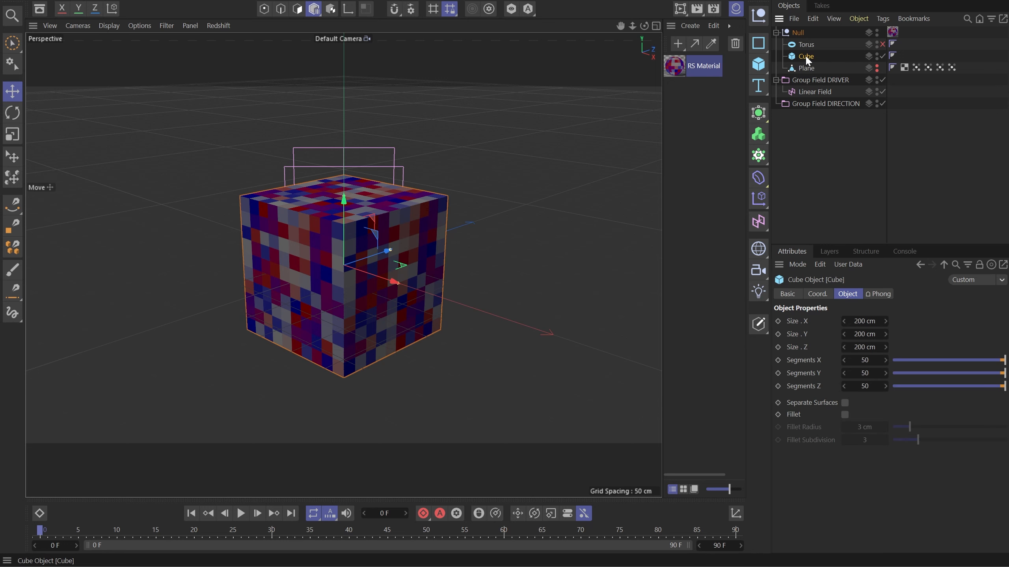
pyautogui.press('c')
pyautogui.moveTo(946, 69); pyautogui.dragTo(916, 55)
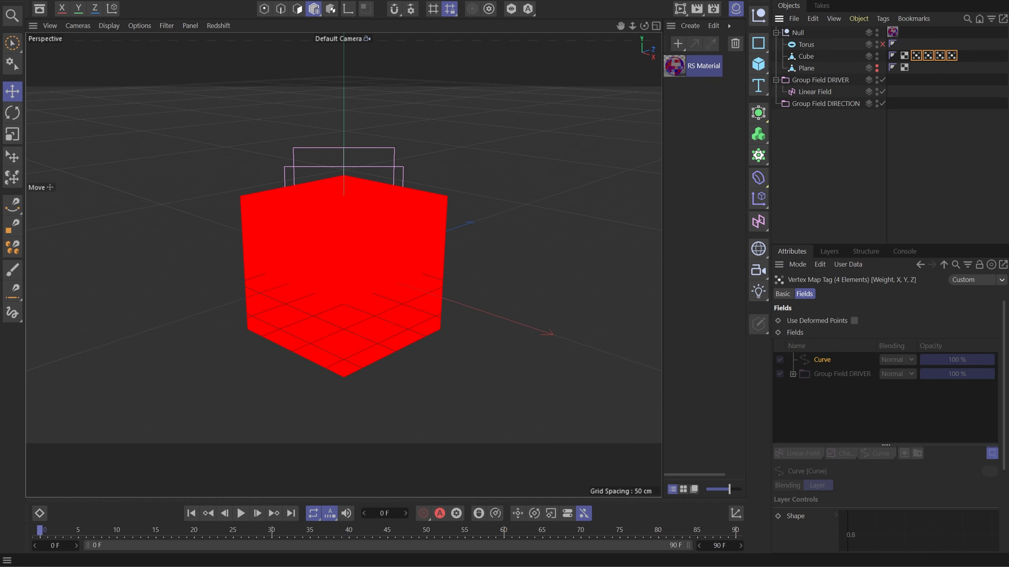
# - Bring the render preview beside the viewport and select the Linear Field in view of the cube
pyautogui.hotkey('alt', 'Tab')
pyautogui.moveTo(637, 34); pyautogui.dragTo(677, 132)
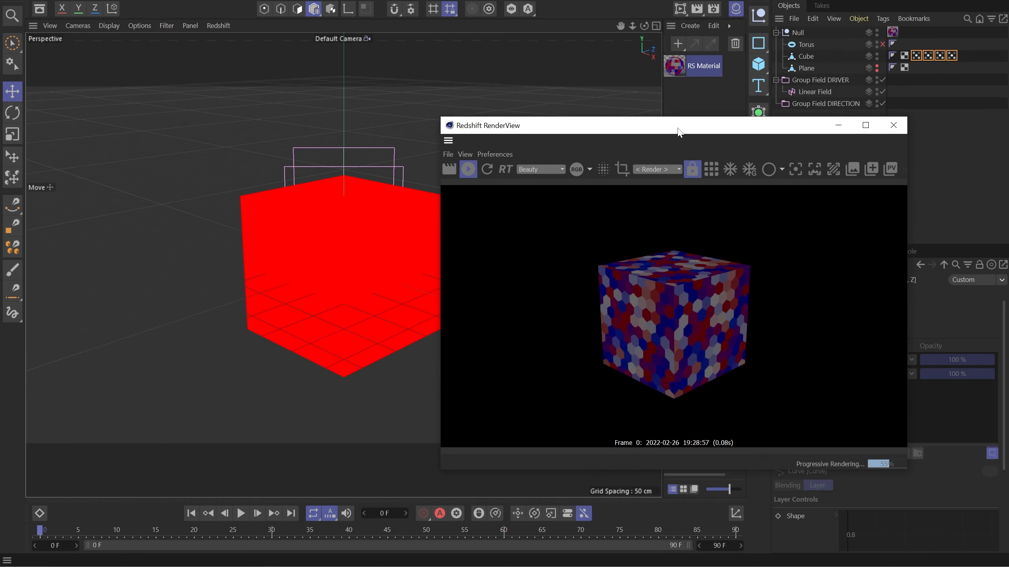
pyautogui.click(808, 94)
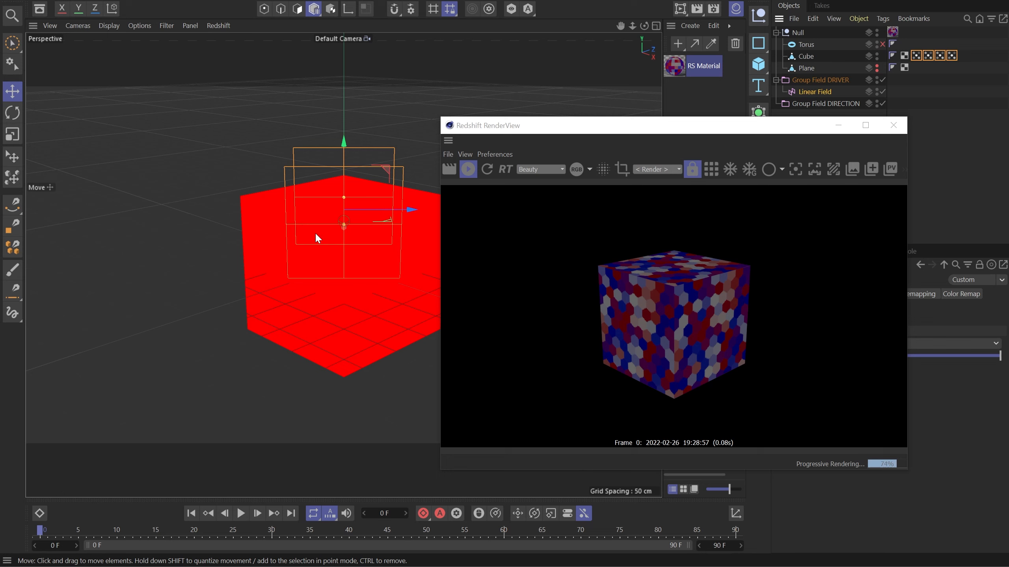
pyautogui.press('r')
pyautogui.press('e')
pyautogui.keyDown('alt'); pyautogui.moveTo(334, 213); pyautogui.dragTo(362, 243); pyautogui.keyUp('alt')
pyautogui.moveTo(299, 177); pyautogui.dragTo(307, 235)
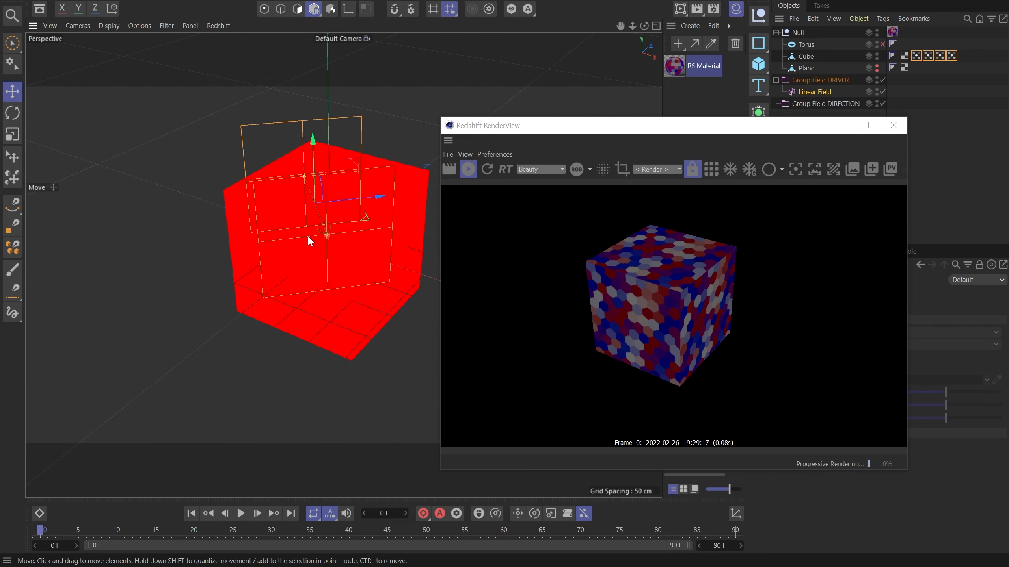
# - Display the cube's Weight vertex map, then tilt the Linear Field and move it toward the cube's front corner
pyautogui.click(915, 56)
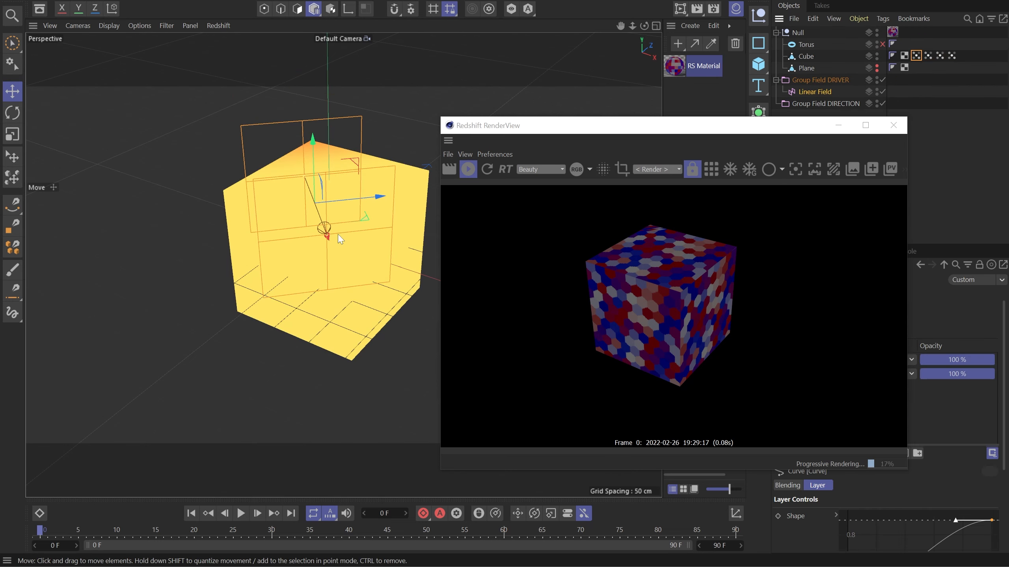
pyautogui.moveTo(333, 245)
pyautogui.mouseDown()
pyautogui.moveTo(355, 311)
pyautogui.moveTo(351, 246)
pyautogui.mouseUp()
pyautogui.press('r')
pyautogui.press('e')
pyautogui.moveTo(367, 311)
pyautogui.mouseDown()
pyautogui.moveTo(347, 227)
pyautogui.moveTo(357, 215)
pyautogui.moveTo(368, 234)
pyautogui.moveTo(425, 265)
pyautogui.moveTo(338, 225)
pyautogui.moveTo(349, 159)
pyautogui.mouseUp()
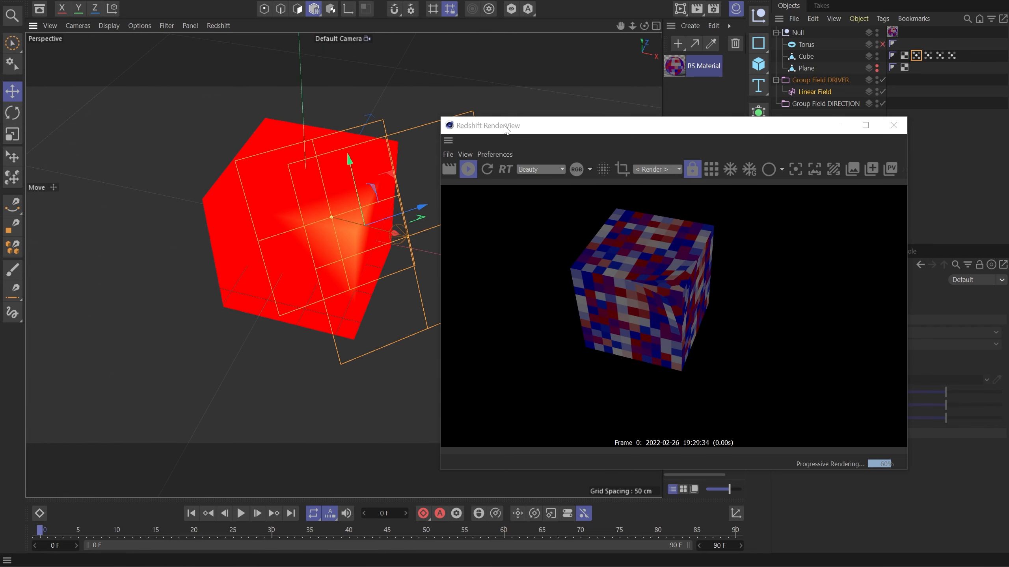
# - Reopen the RS Material's shader graph and open the Tiles shader of the hexagon C4D Shader node, keeping the render preview in view
pyautogui.doubleClick(673, 67)
pyautogui.moveTo(9, 395); pyautogui.dragTo(125, 357, button='middle')
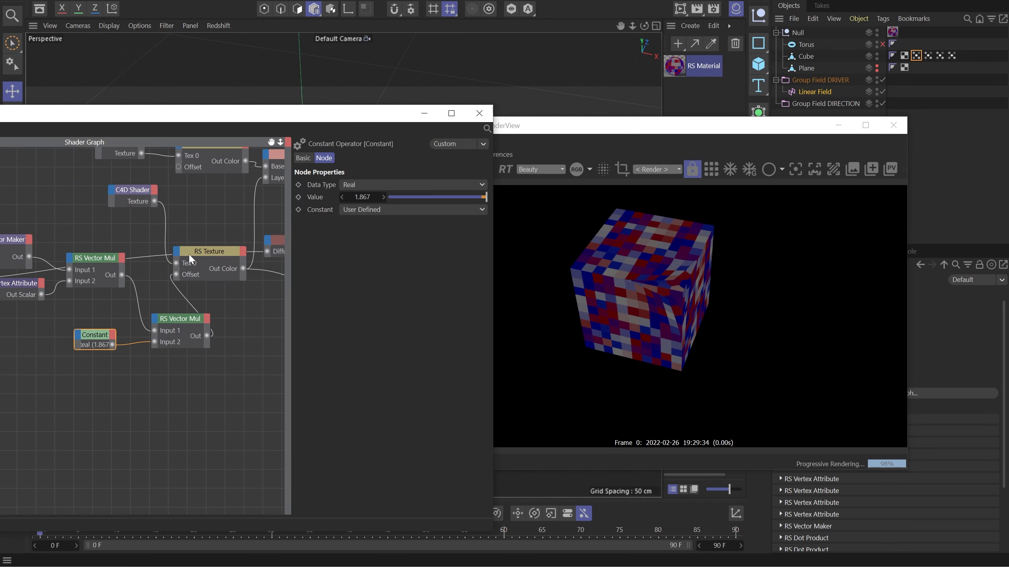
pyautogui.moveTo(195, 188); pyautogui.dragTo(185, 256, button='middle')
pyautogui.click(195, 212)
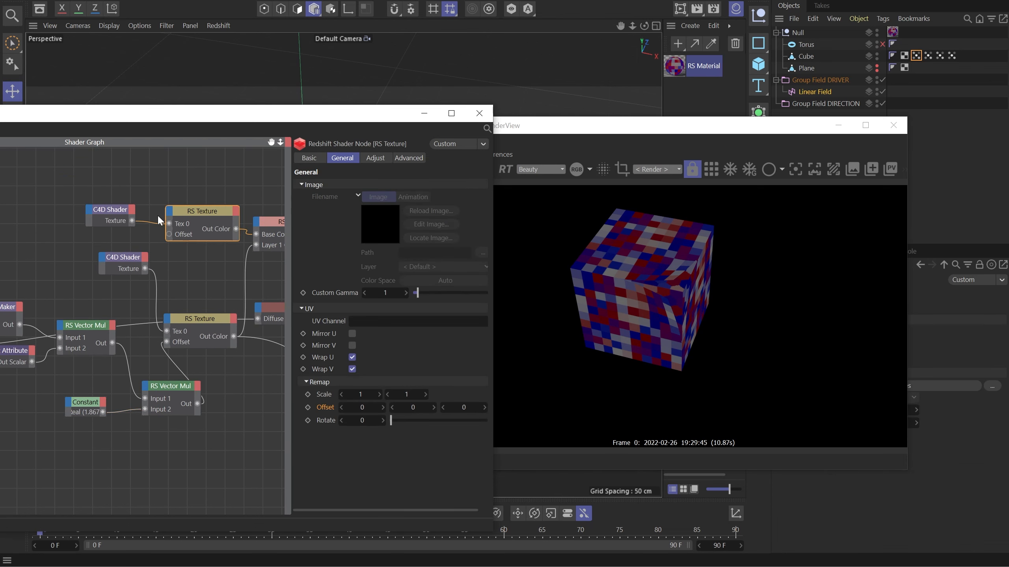
pyautogui.click(127, 222)
pyautogui.click(354, 283)
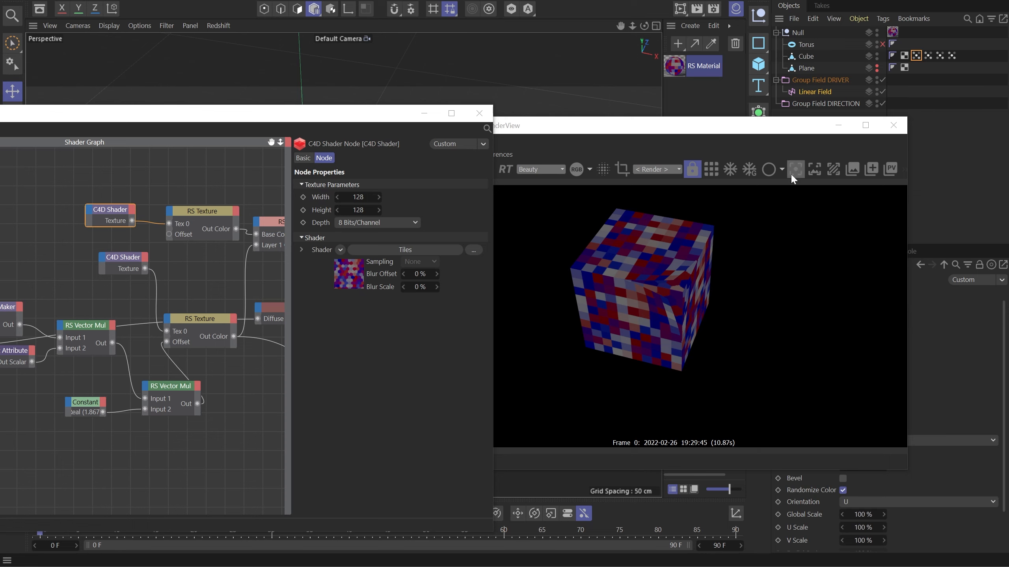
pyautogui.moveTo(794, 126); pyautogui.dragTo(575, 98)
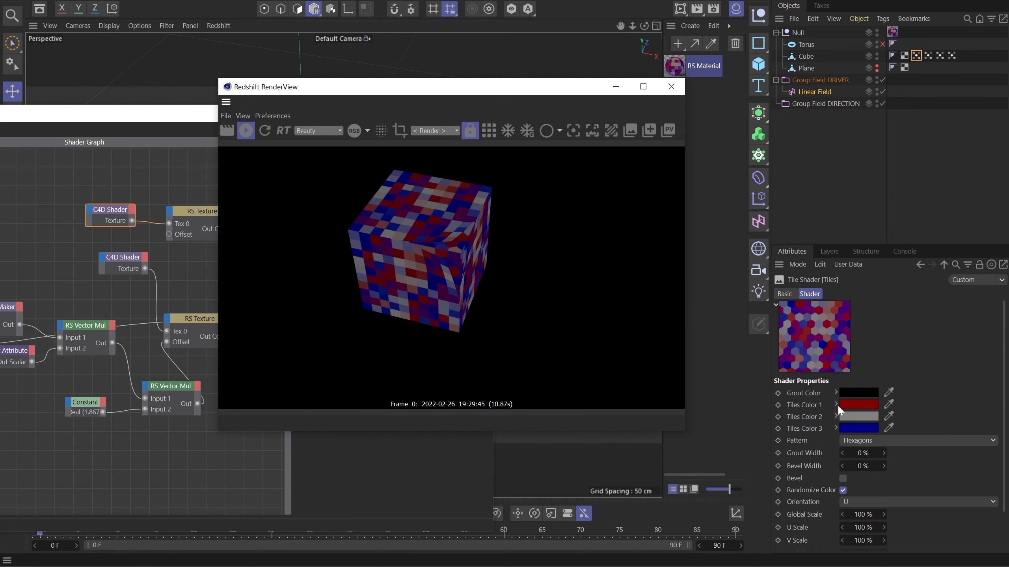
# - Change the hexagon shader's Tiles Color 1 to green with a hue of 120°
pyautogui.click(836, 403)
pyautogui.click(925, 435)
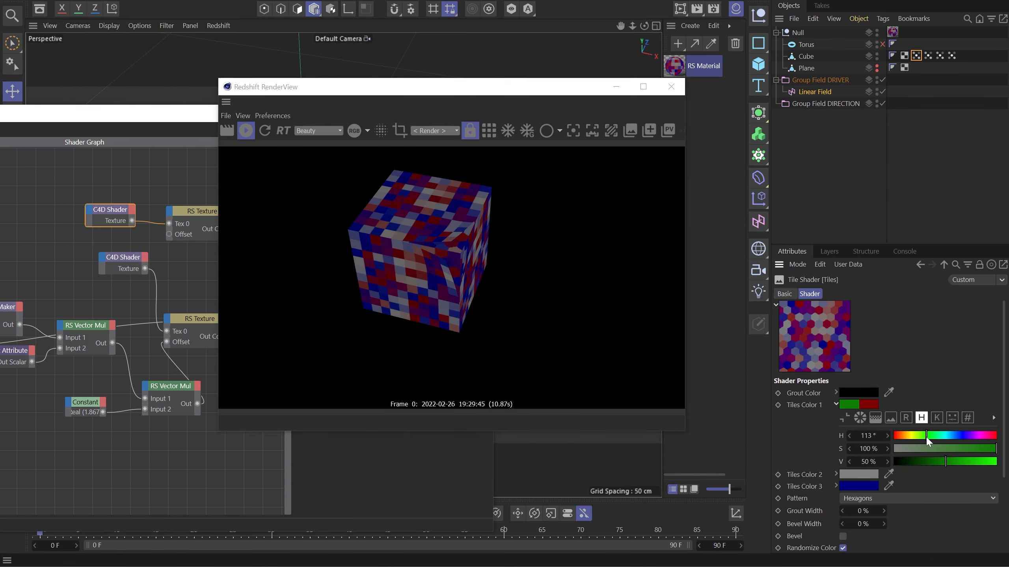
pyautogui.moveTo(926, 436); pyautogui.dragTo(931, 437)
pyautogui.click(868, 436)
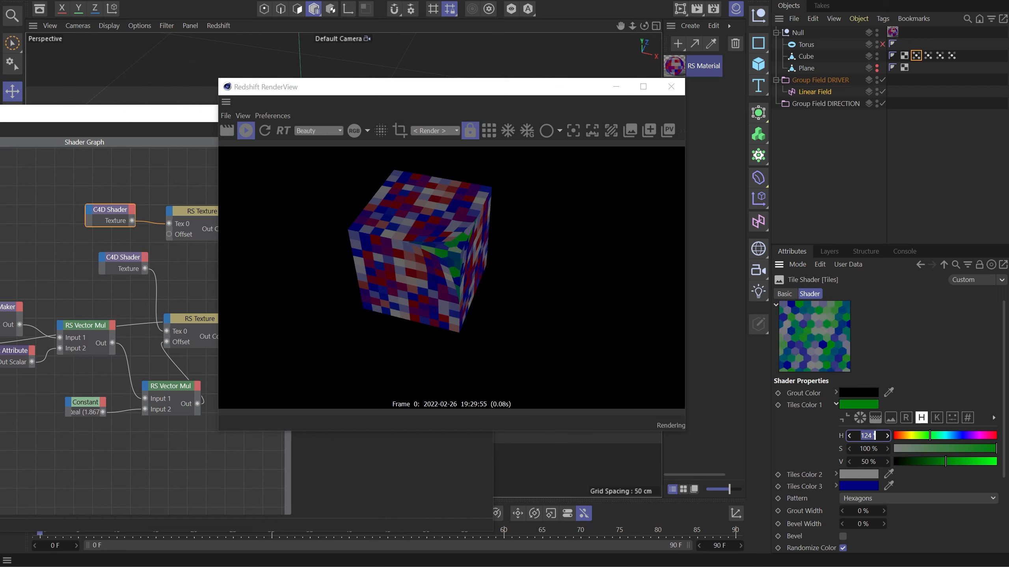
# - Set Tiles Color 3 to hue 180° and value 100%, and raise Tiles Color 1's value to 100%
pyautogui.click(836, 486)
pyautogui.moveTo(957, 457); pyautogui.dragTo(942, 459)
pyautogui.click(869, 460)
pyautogui.write('180')
pyautogui.press('Return')
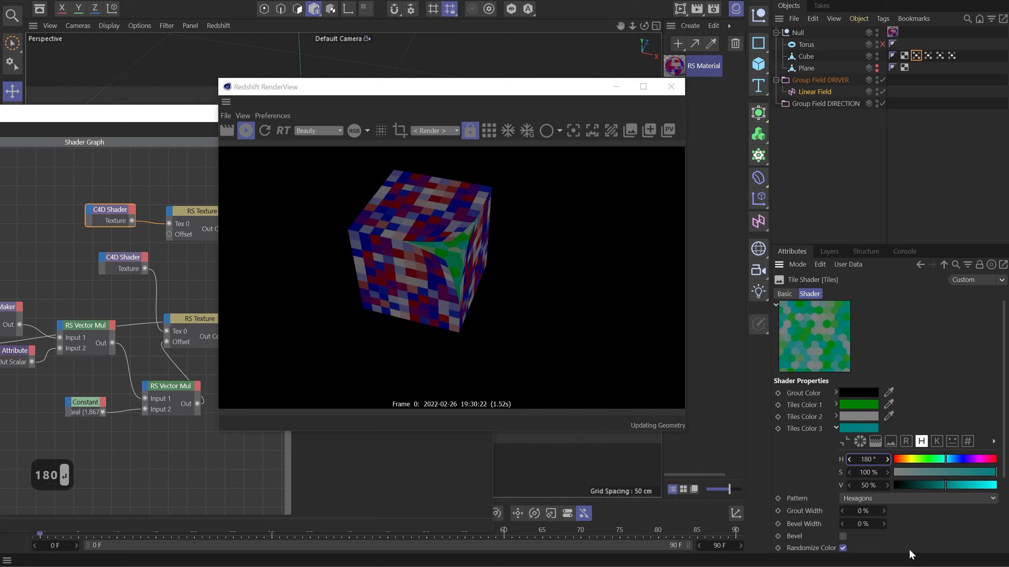
pyautogui.moveTo(969, 485); pyautogui.dragTo(1006, 485)
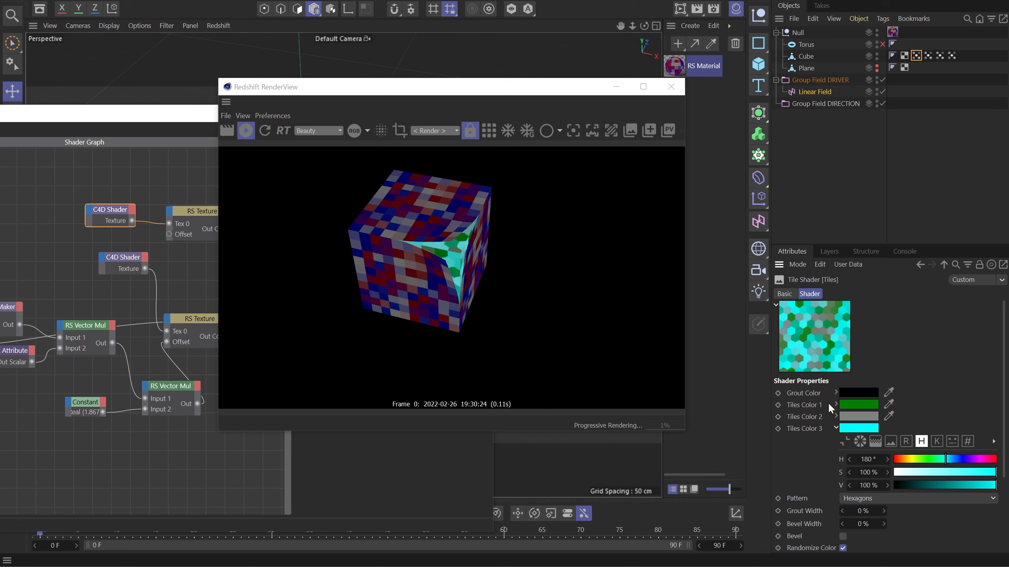
pyautogui.click(836, 405)
pyautogui.moveTo(952, 463); pyautogui.dragTo(1007, 462)
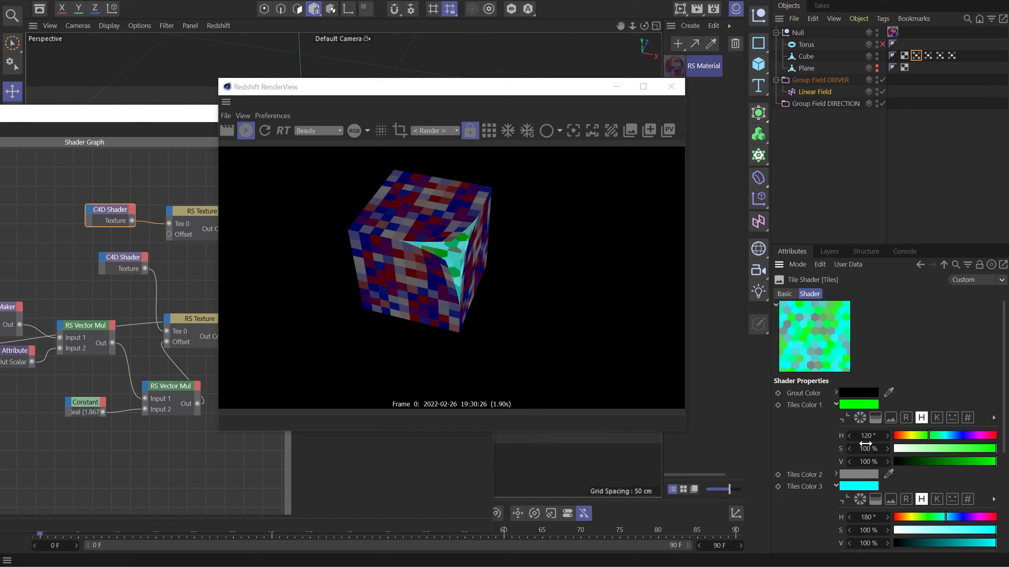
# - Set Tiles Color 2 to yellow with hue 60°, saturation 100% and value 100%, and collapse the colour controls
pyautogui.click(835, 474)
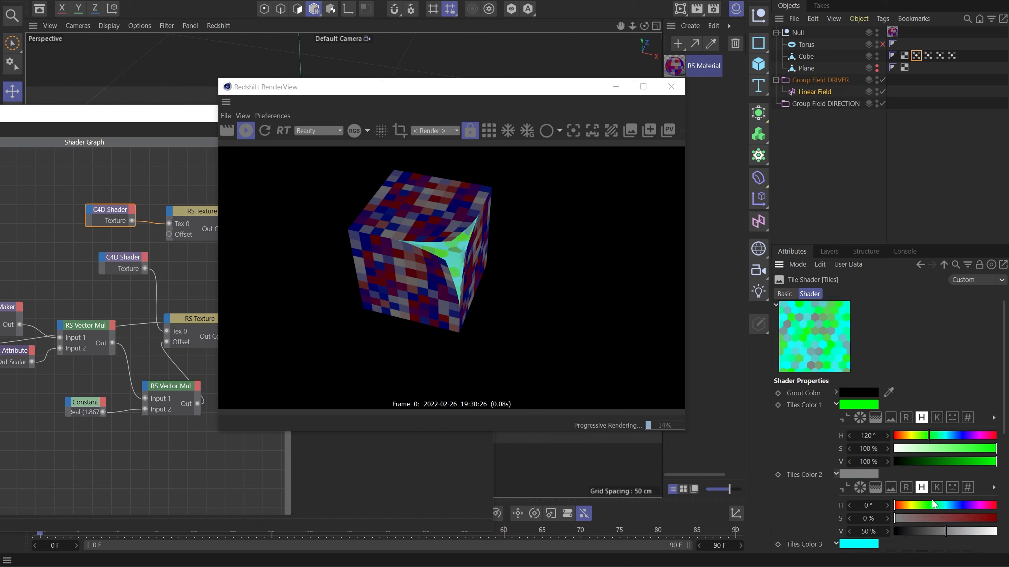
pyautogui.click(910, 505)
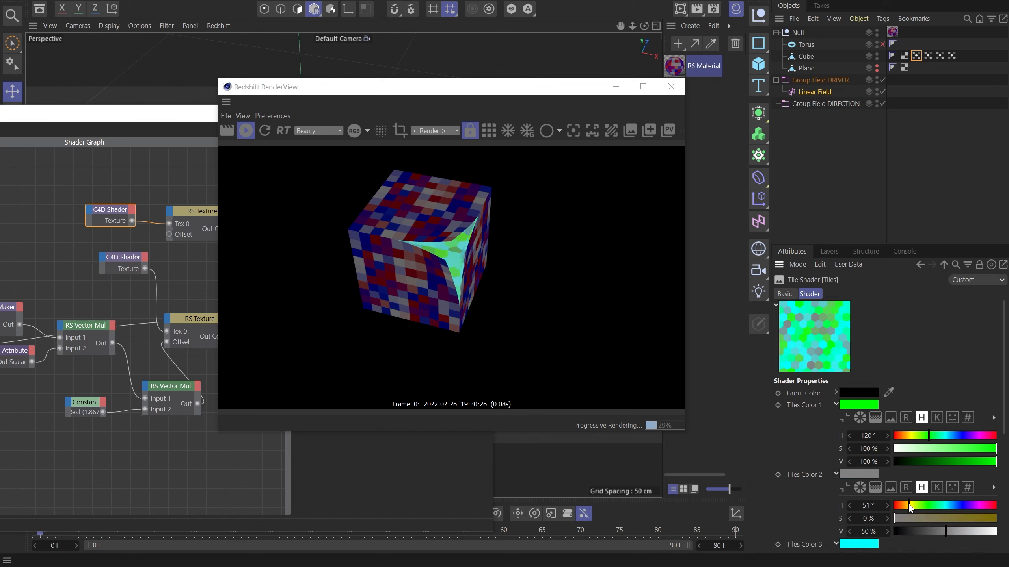
pyautogui.write('60')
pyautogui.press('Tab')
pyautogui.press('Tab')
pyautogui.write('100')
pyautogui.press('Return')
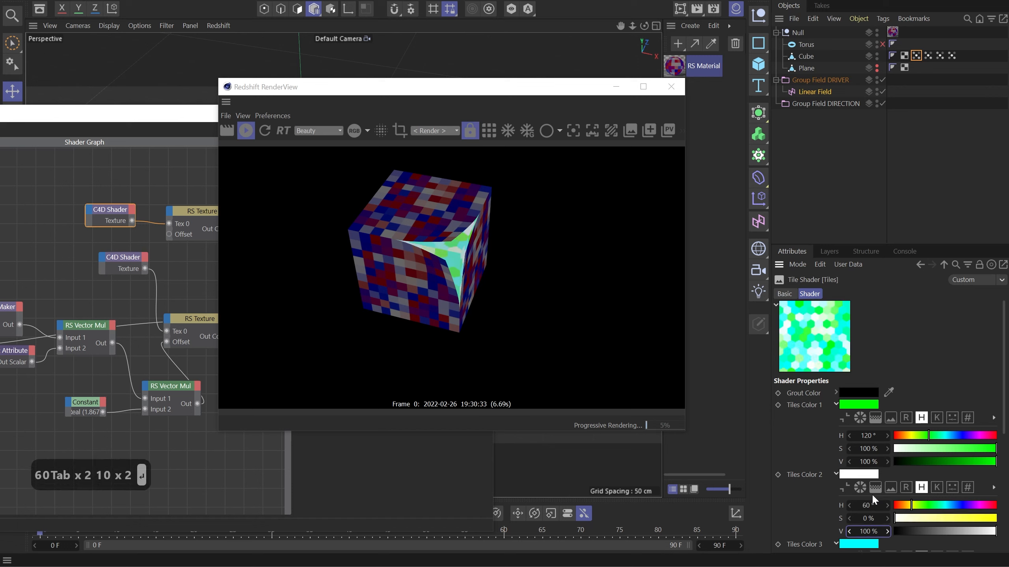
pyautogui.click(995, 519)
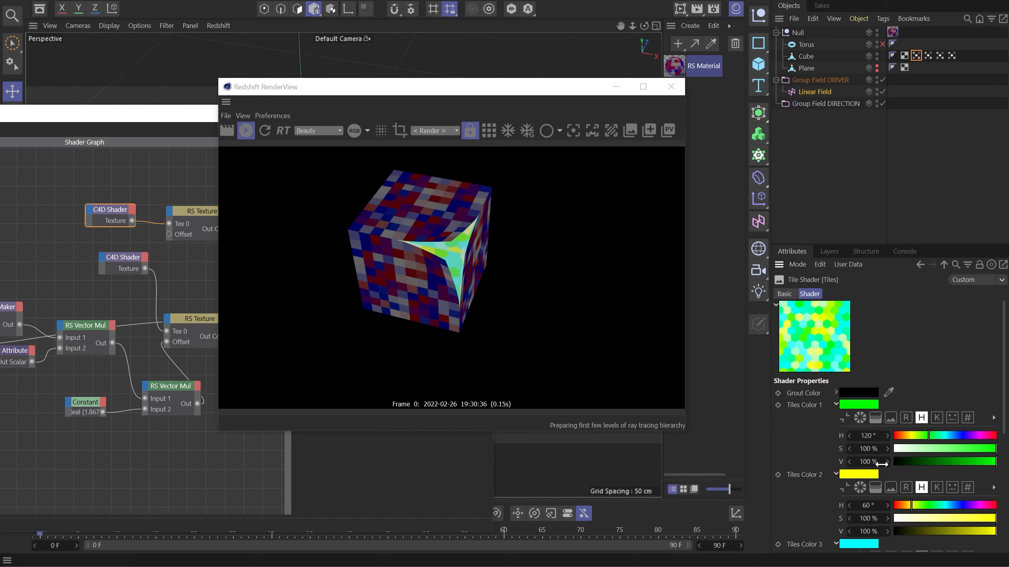
pyautogui.click(835, 404)
pyautogui.click(834, 416)
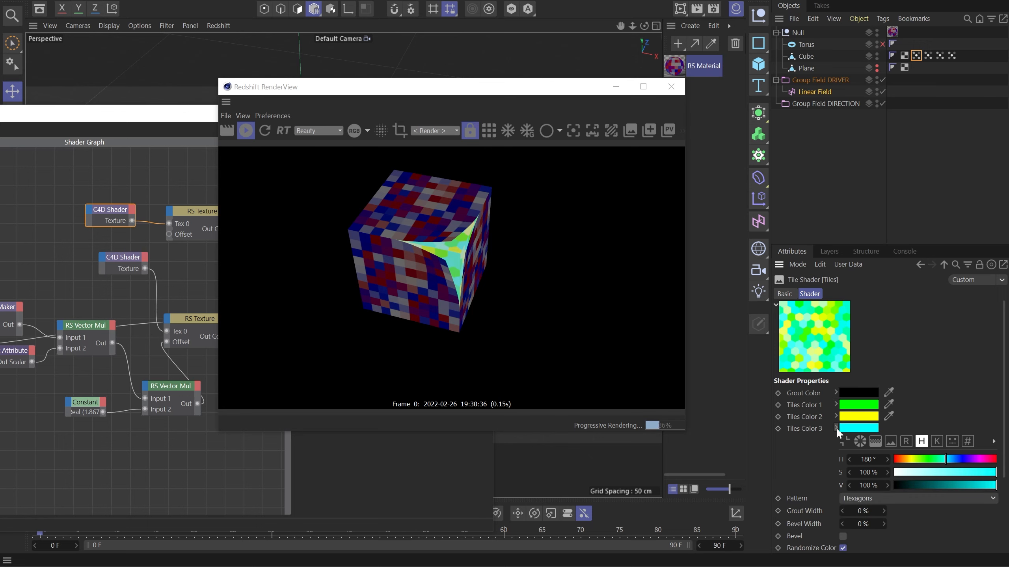
pyautogui.click(836, 428)
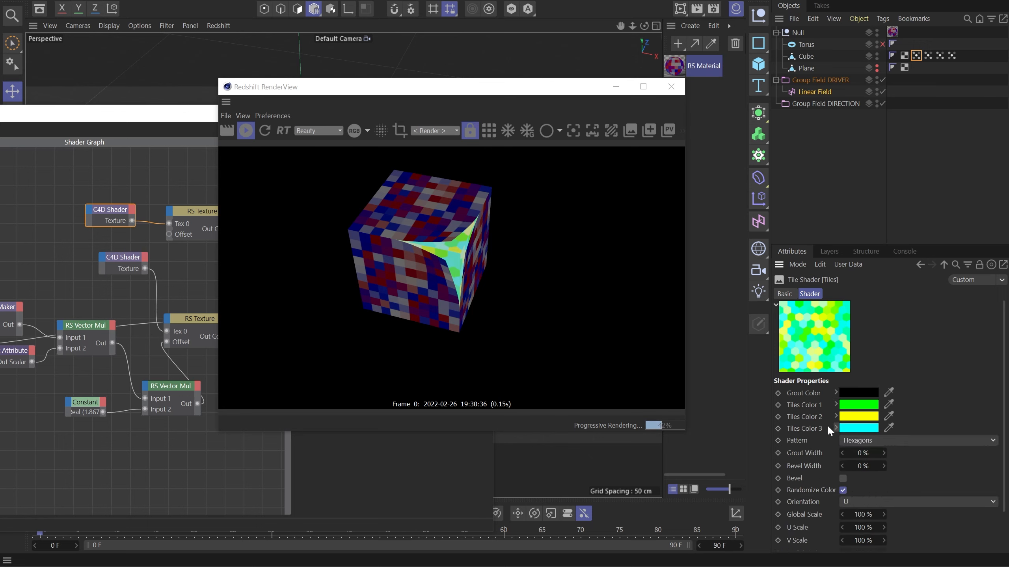
# - Put the shader graph away and move the Linear Field back across the cube to test the recoloured hexagons in the render preview
pyautogui.click(184, 114)
pyautogui.moveTo(372, 116); pyautogui.dragTo(772, 107)
pyautogui.click(635, 70)
pyautogui.moveTo(293, 215); pyautogui.dragTo(305, 298)
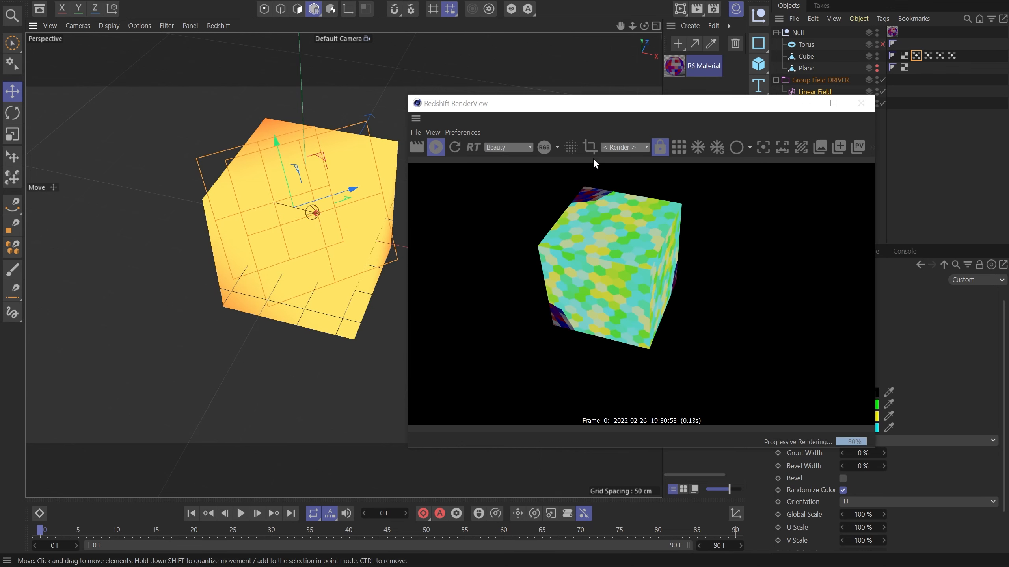
pyautogui.click(805, 103)
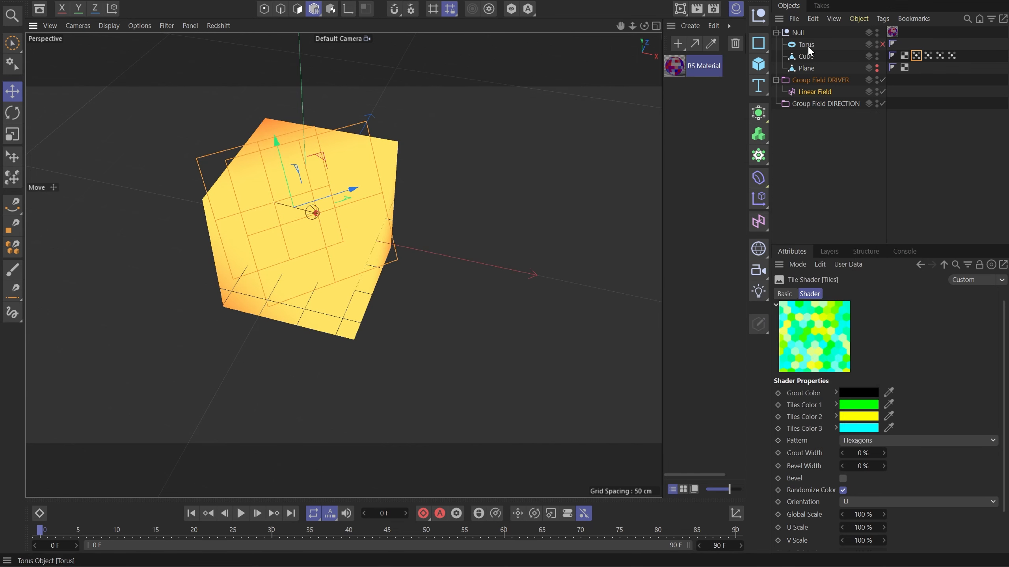
# - Hide the cube, enable the torus and set its Ring Segments to 128 and Pipe Segments to 64
pyautogui.click(877, 54)
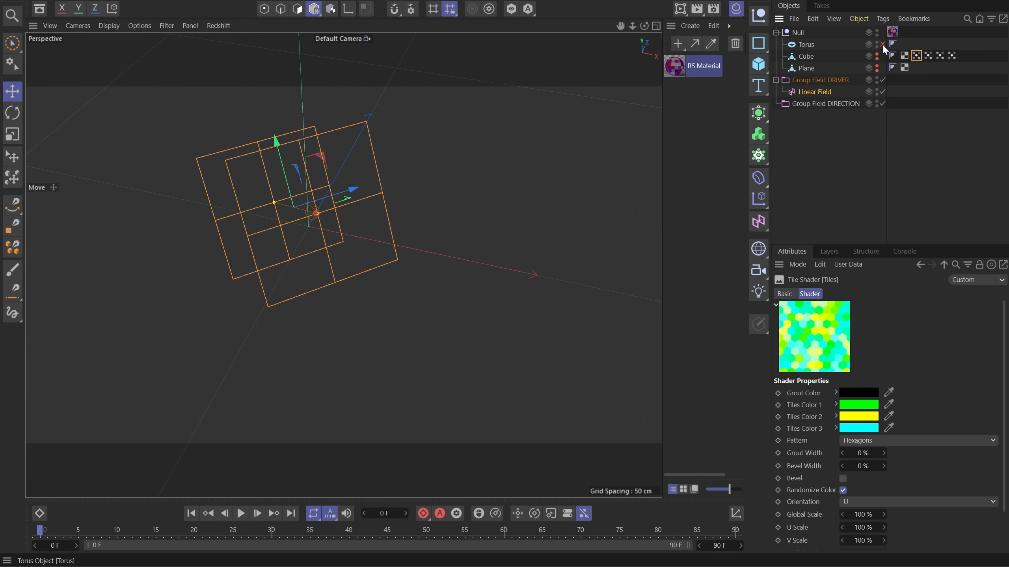
pyautogui.click(882, 44)
pyautogui.click(806, 44)
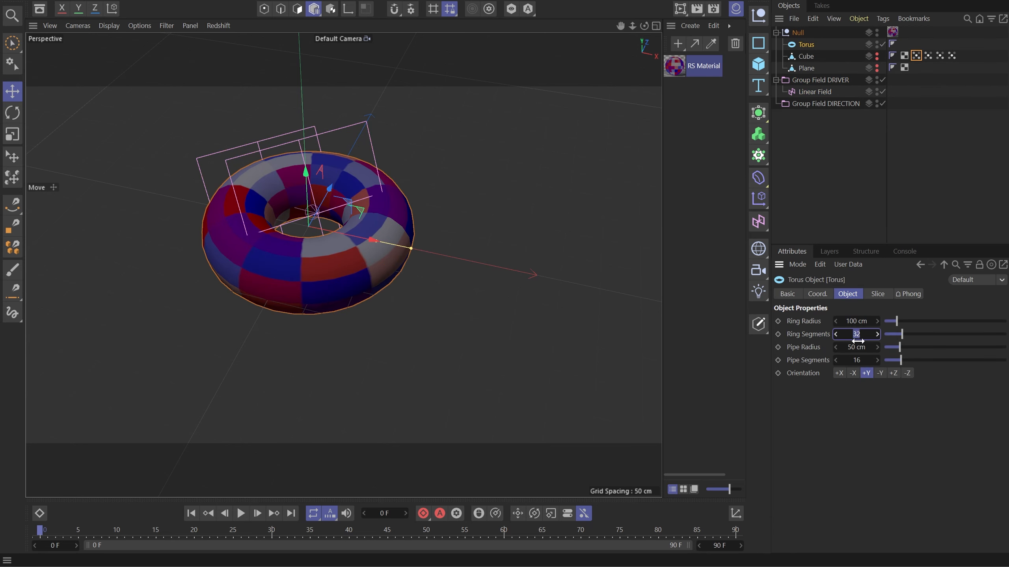
pyautogui.write('128')
pyautogui.press('Tab')
pyautogui.press('Tab')
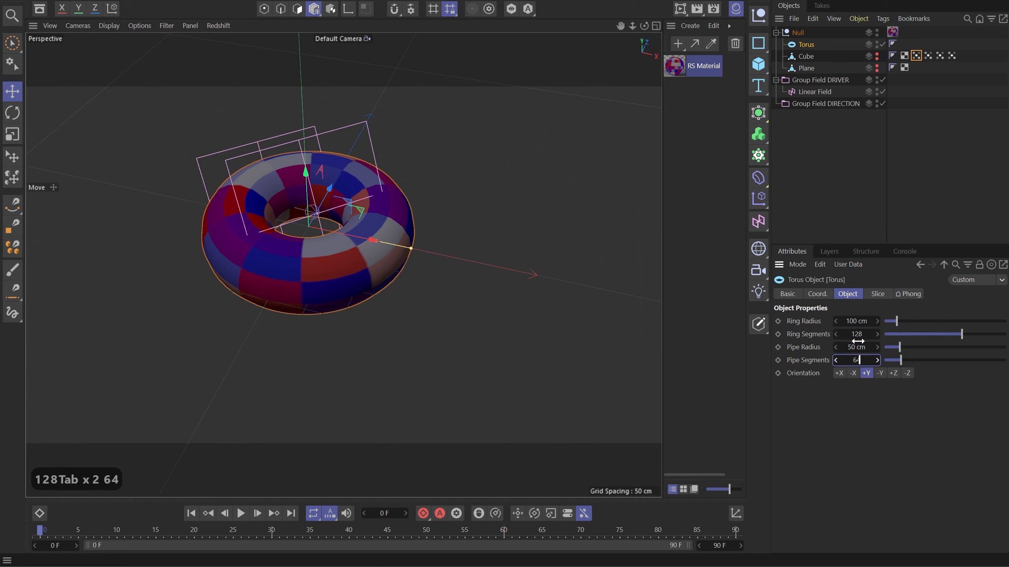
pyautogui.press('Return')
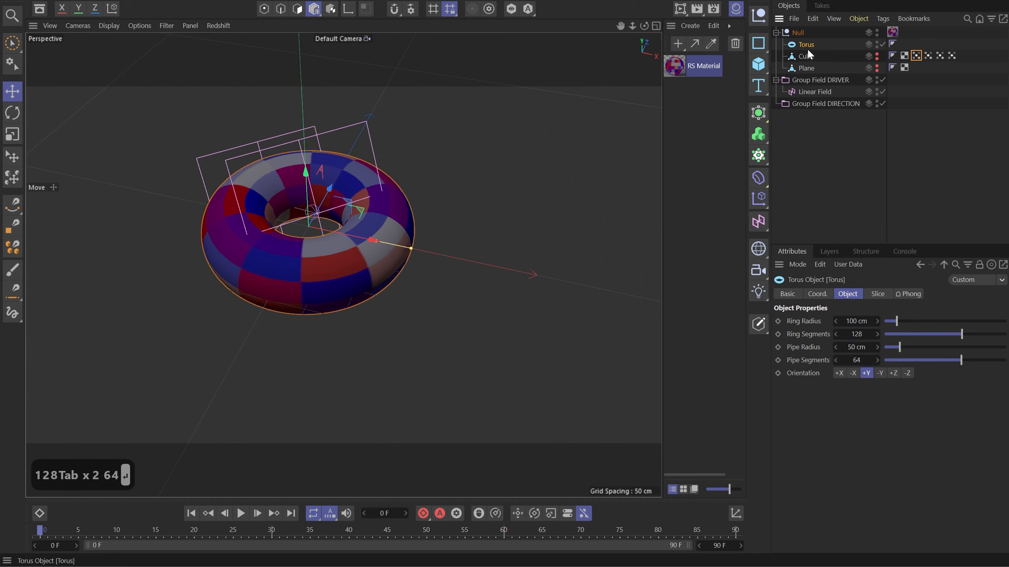
# - Make the torus editable, transfer the cube's four vertex map tags to it and bring up the render preview
pyautogui.press('c')
pyautogui.moveTo(968, 78); pyautogui.dragTo(916, 45)
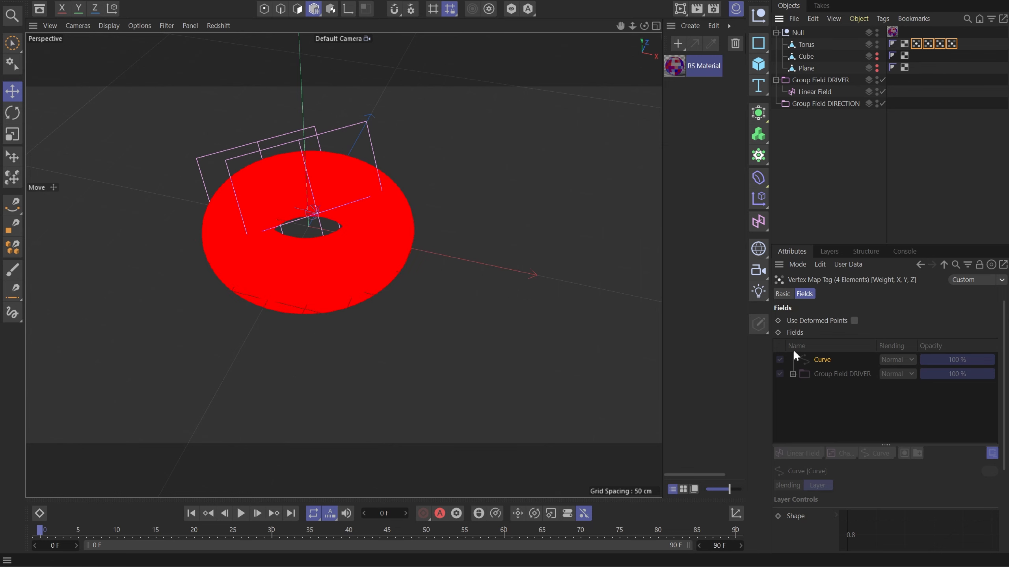
pyautogui.hotkey('alt', 'Tab')
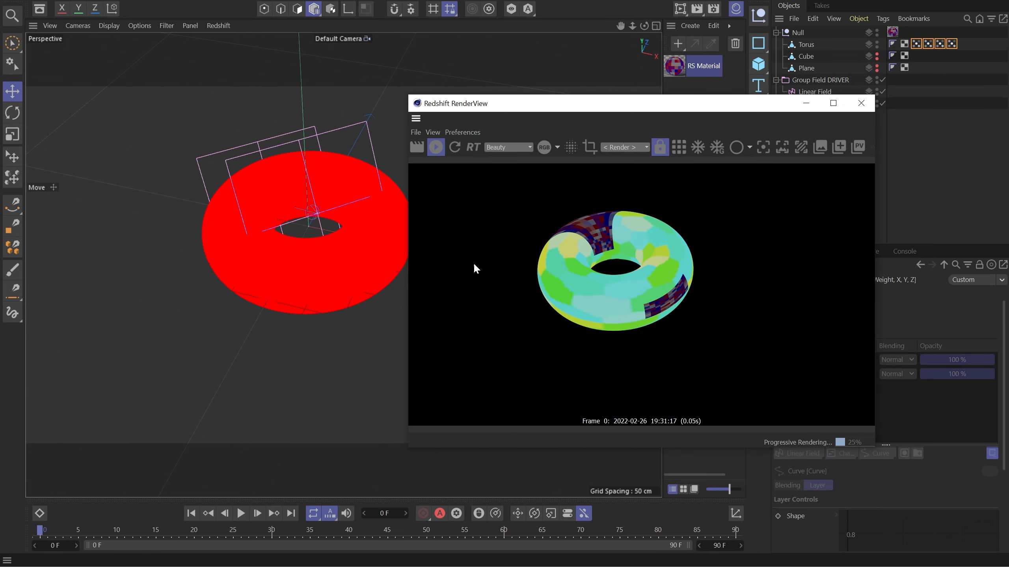
# - Move the Linear Field across the torus to test the effect in the render preview, and close the preview
pyautogui.click(798, 92)
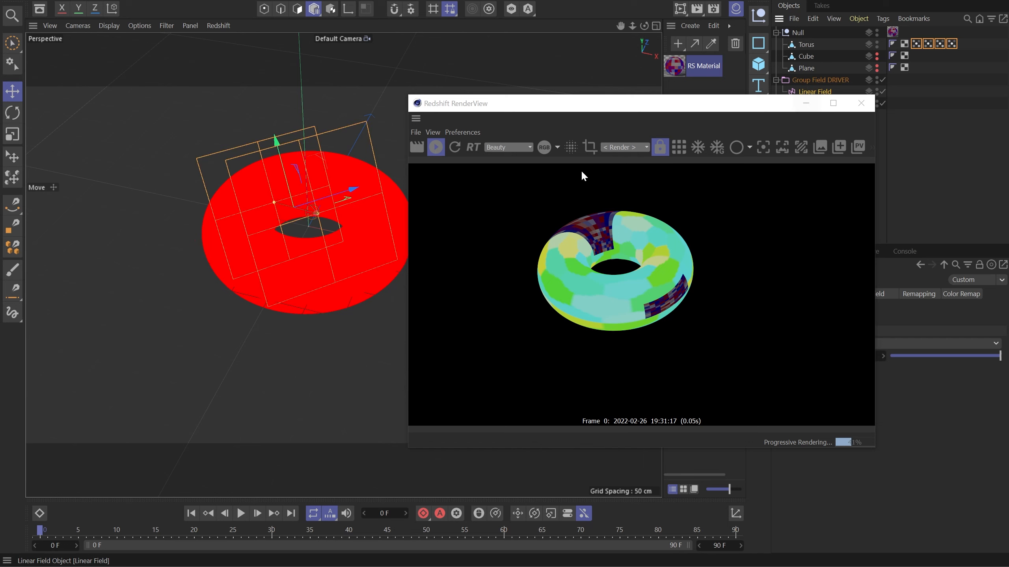
pyautogui.moveTo(301, 206); pyautogui.dragTo(293, 301)
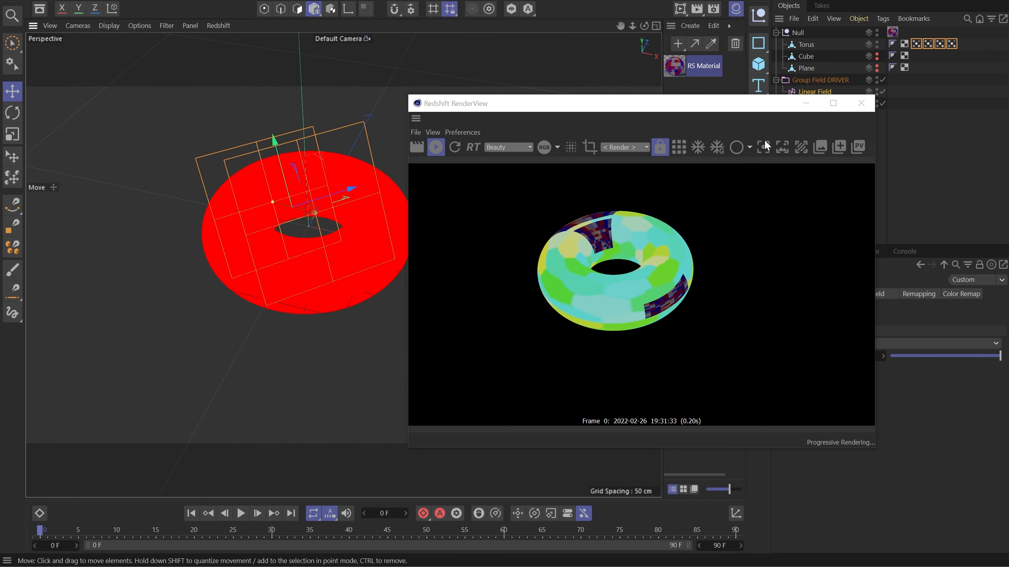
pyautogui.moveTo(755, 103); pyautogui.dragTo(691, 136)
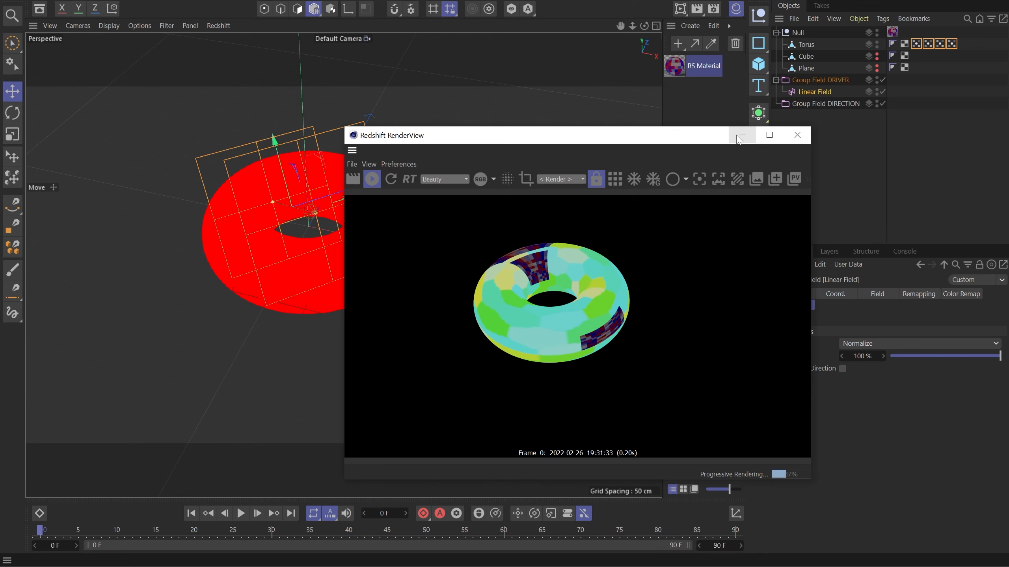
pyautogui.click(797, 135)
pyautogui.click(829, 178)
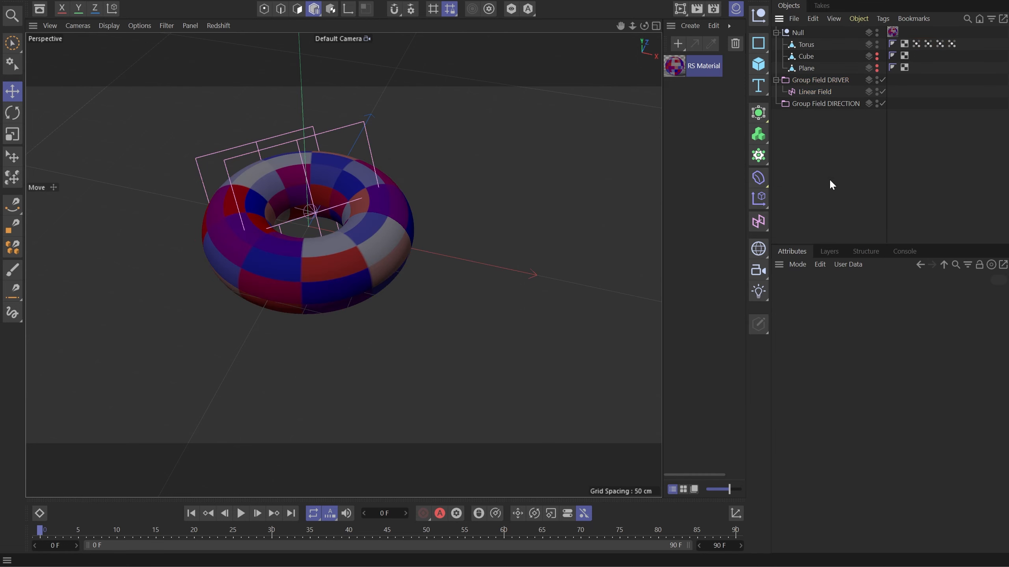
# - Add a Spherical Field inside Group Field DRIVER and make it the only layer in the group's field list
pyautogui.moveTo(758, 228); pyautogui.dragTo(822, 264)
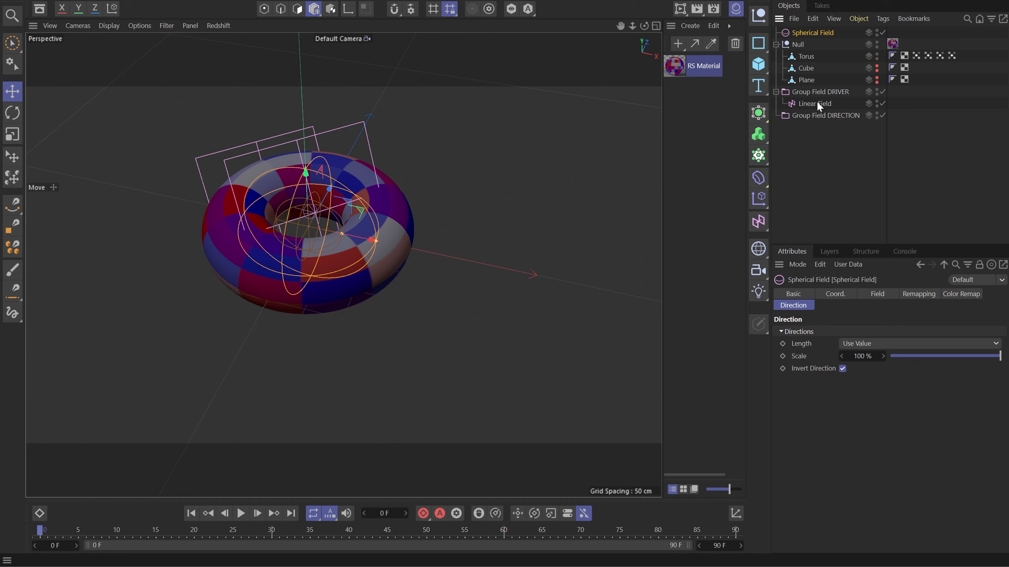
pyautogui.moveTo(811, 34); pyautogui.dragTo(829, 98)
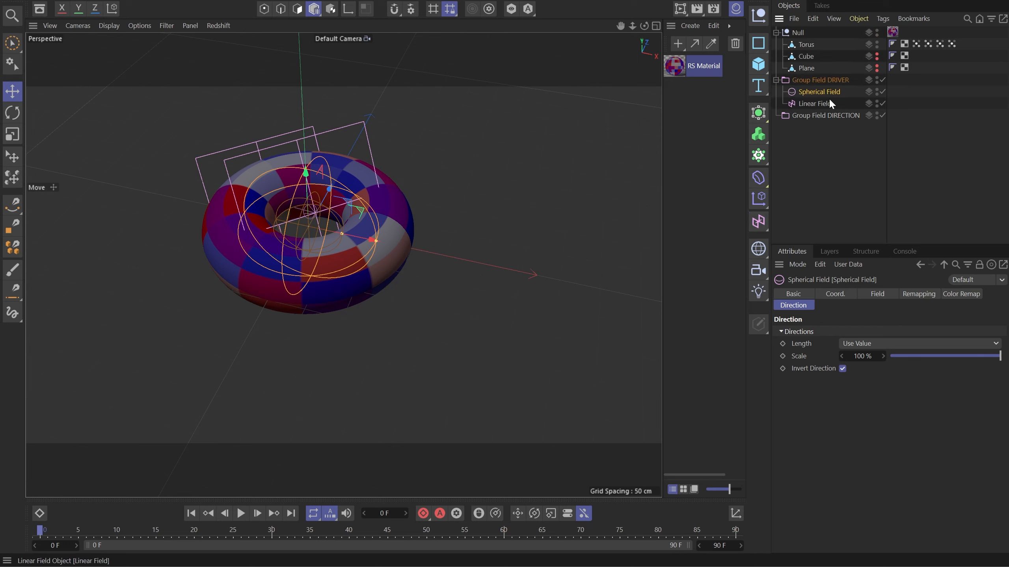
pyautogui.click(831, 81)
pyautogui.click(877, 294)
pyautogui.moveTo(884, 295); pyautogui.dragTo(832, 375)
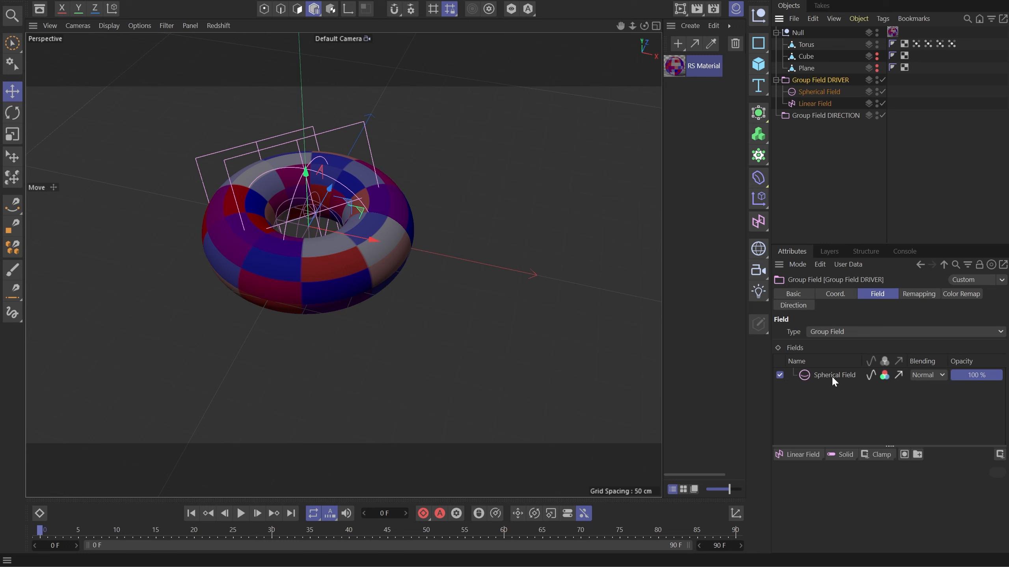
# - Set the Spherical Field's Inner Offset to 0% and its direction Length to Normalize
pyautogui.click(818, 92)
pyautogui.click(918, 294)
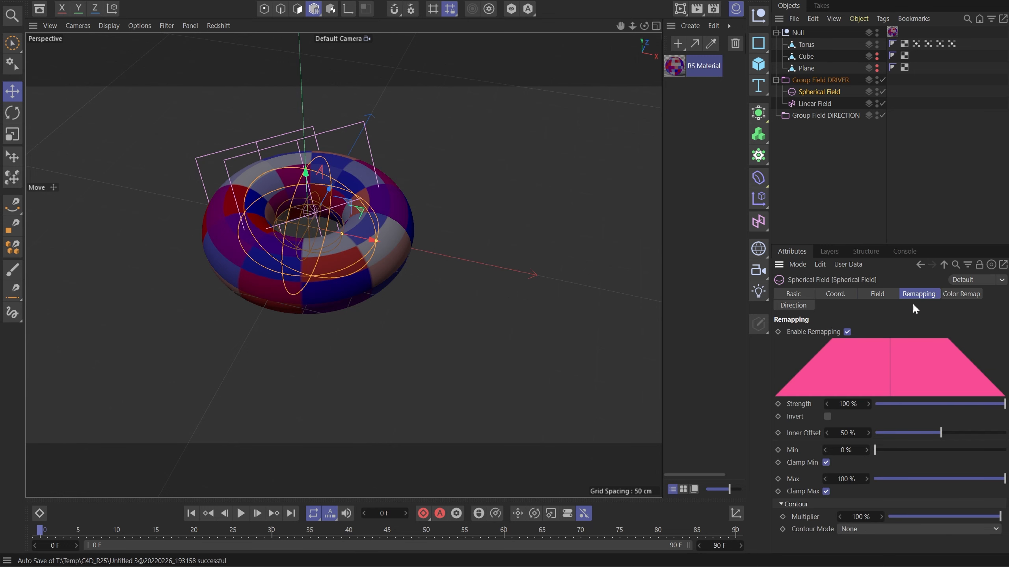
pyautogui.moveTo(901, 433); pyautogui.dragTo(875, 433)
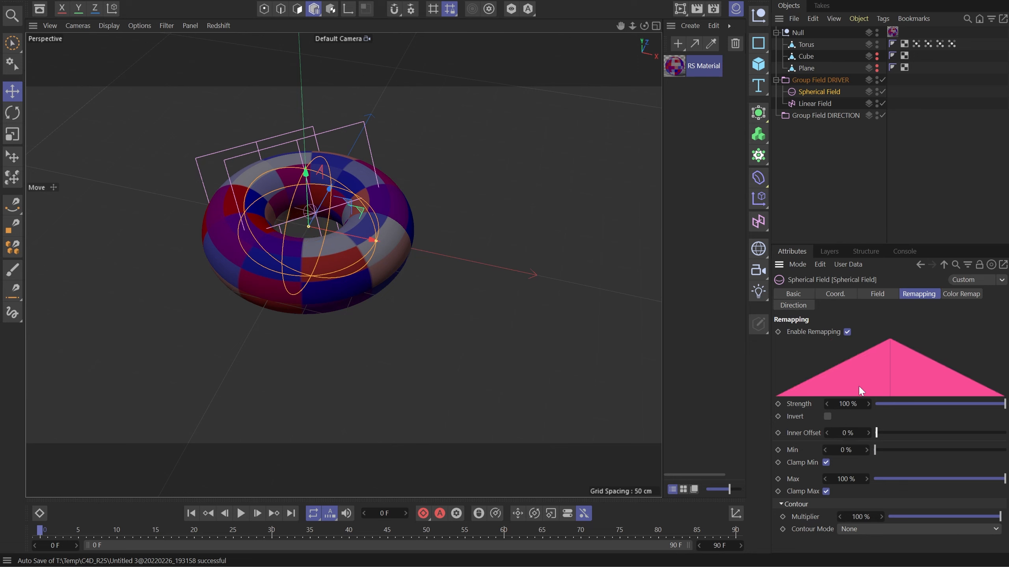
pyautogui.click(797, 306)
pyautogui.click(856, 343)
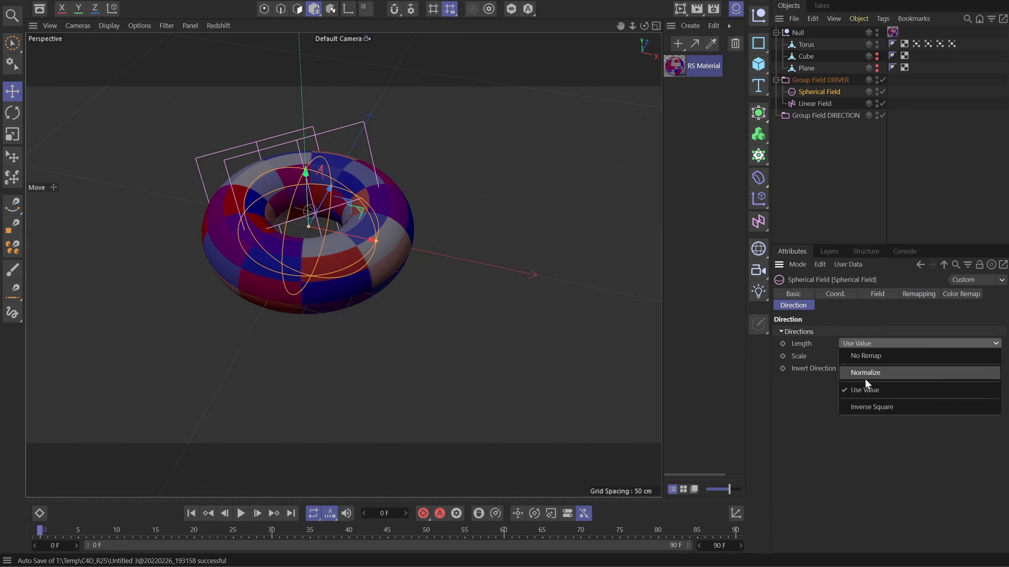
pyautogui.click(854, 379)
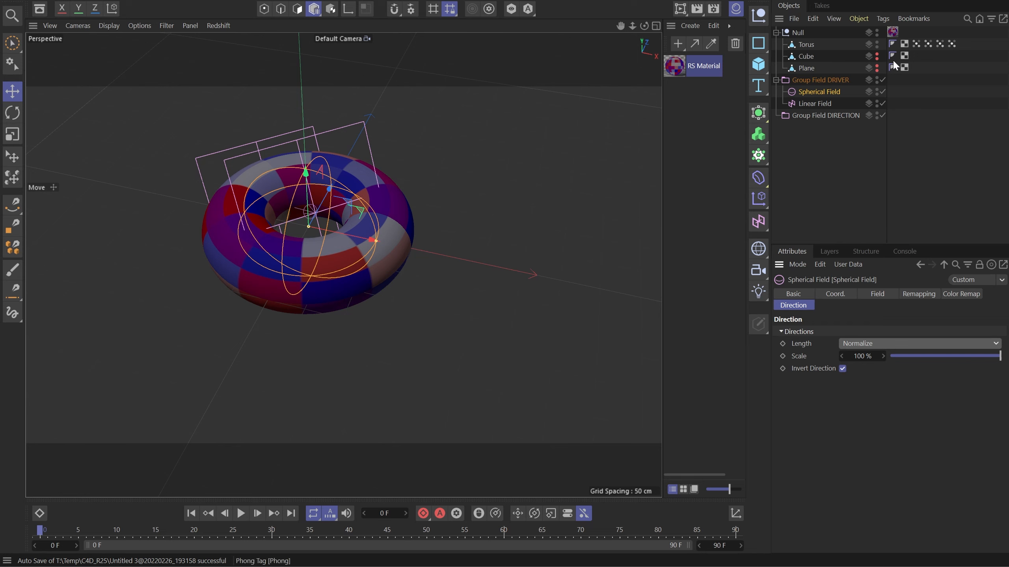
# - Show the plane in place of the torus with the four vertex map tags, disable the Linear Field and open the render preview
pyautogui.click(876, 45)
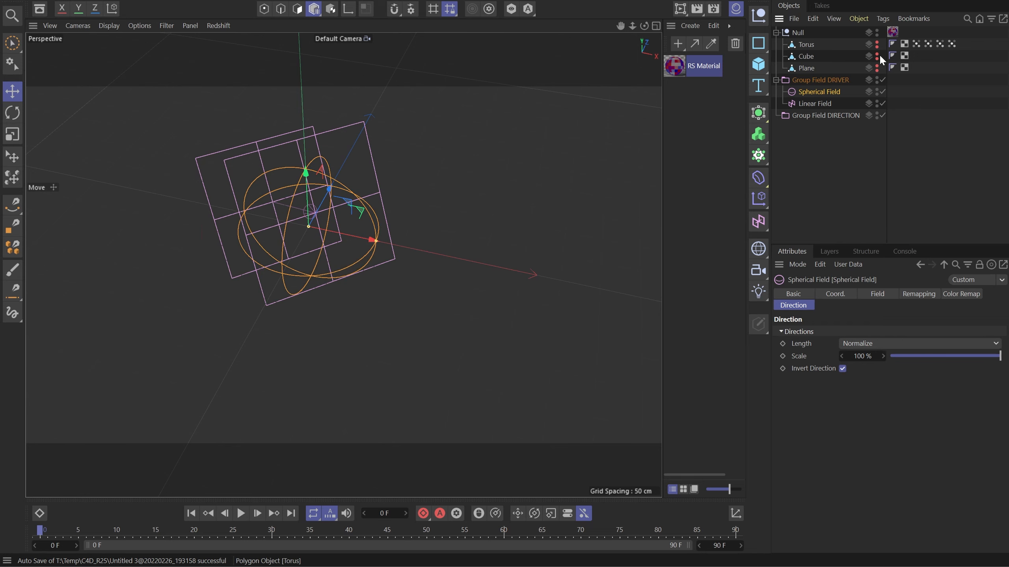
pyautogui.click(877, 68)
pyautogui.moveTo(969, 57); pyautogui.dragTo(916, 65)
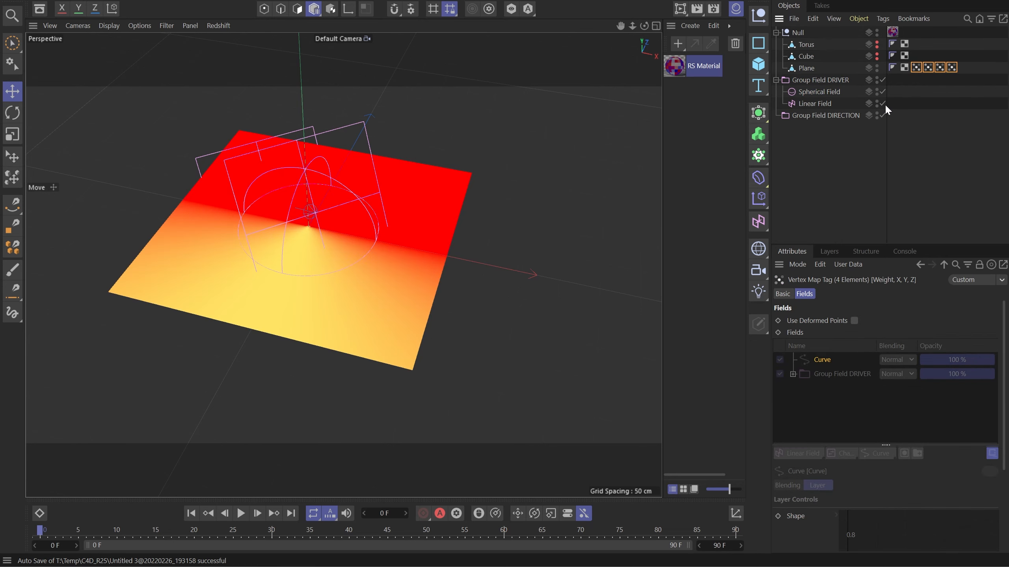
pyautogui.click(882, 103)
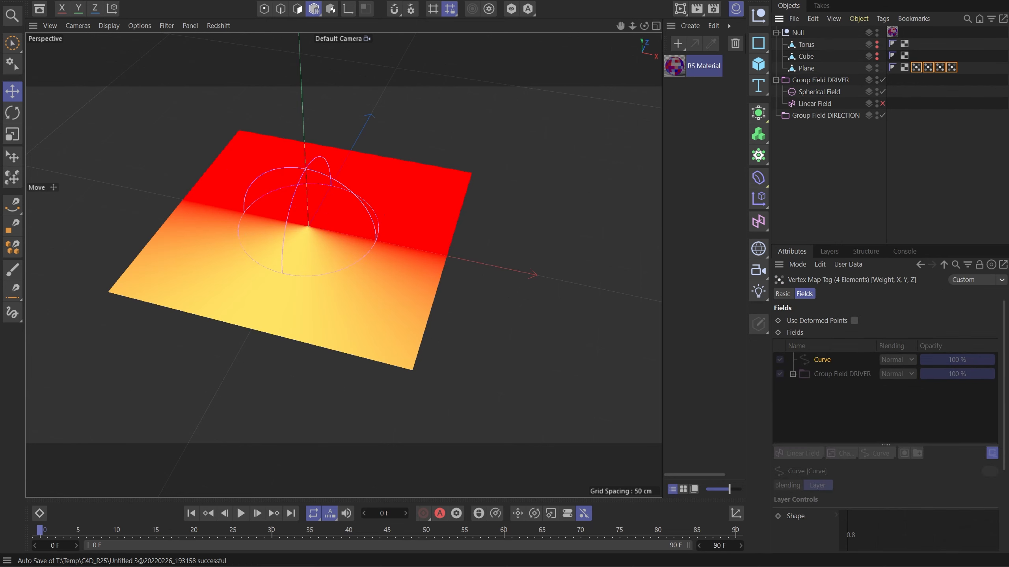
pyautogui.click(736, 9)
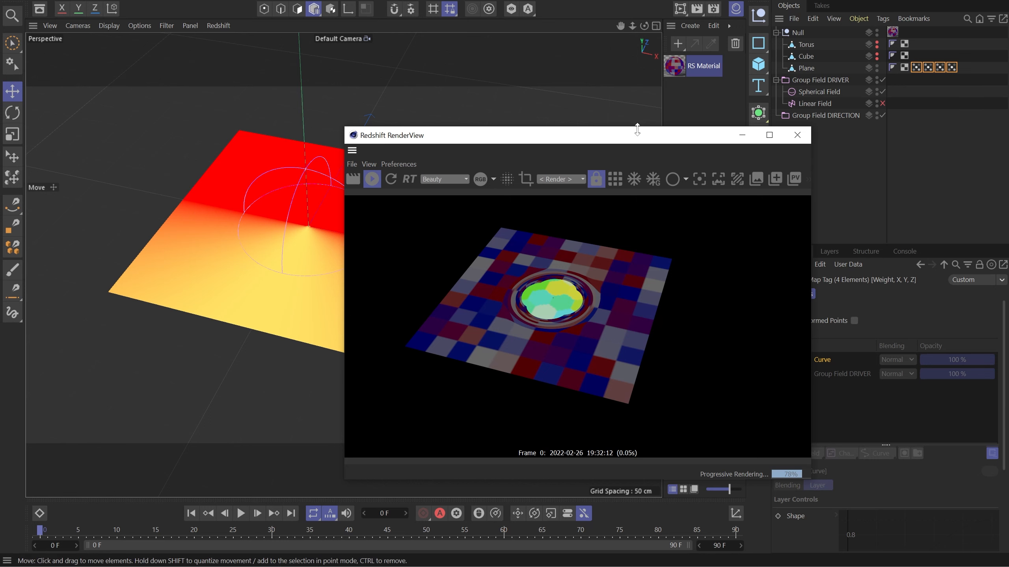
# - Enlarge the Spherical Field and move it across the plane to test the radial distortion in the render preview
pyautogui.click(798, 80)
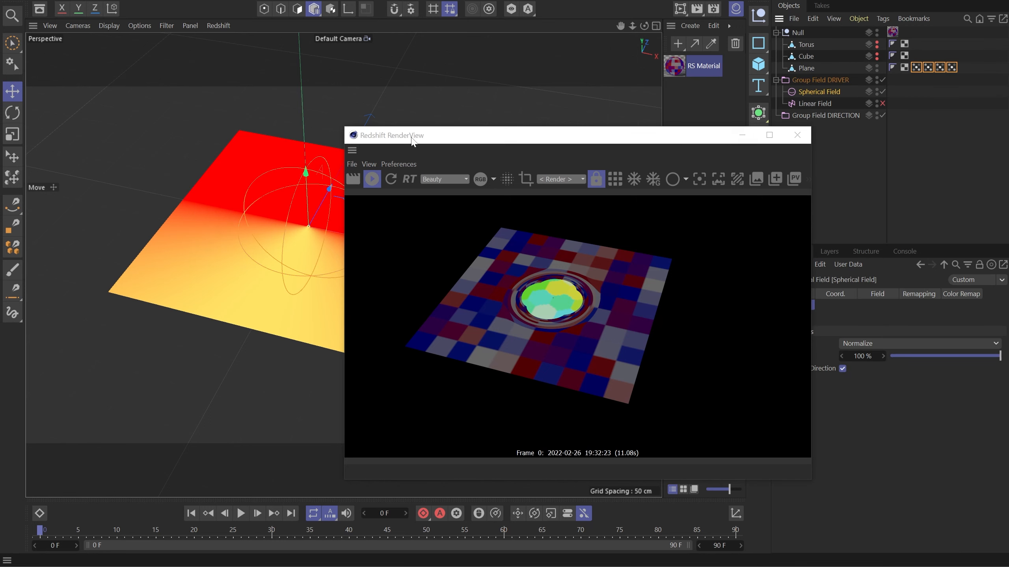
pyautogui.moveTo(556, 135); pyautogui.dragTo(630, 99)
pyautogui.moveTo(364, 216); pyautogui.dragTo(422, 295)
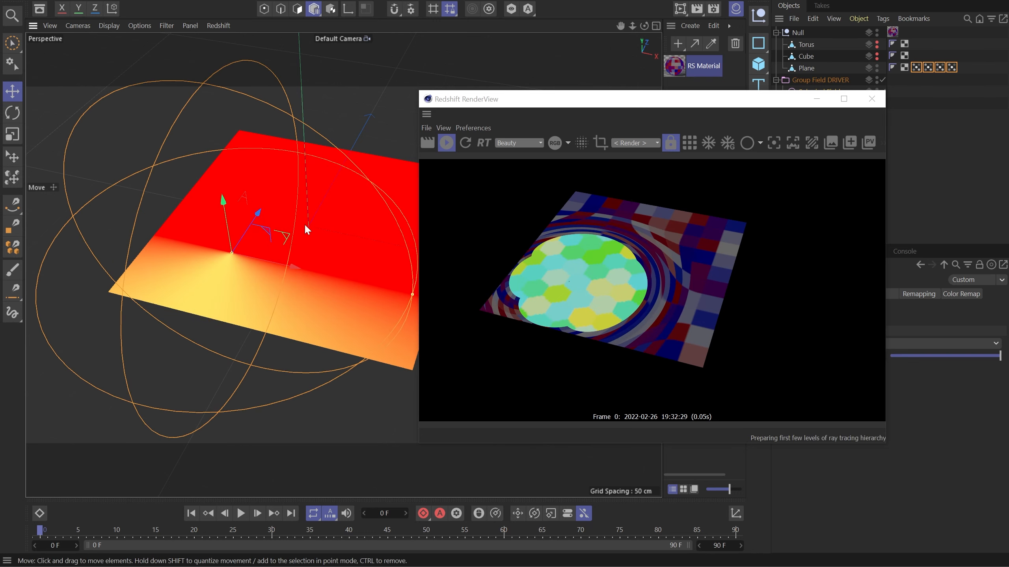
pyautogui.moveTo(283, 235); pyautogui.dragTo(342, 210)
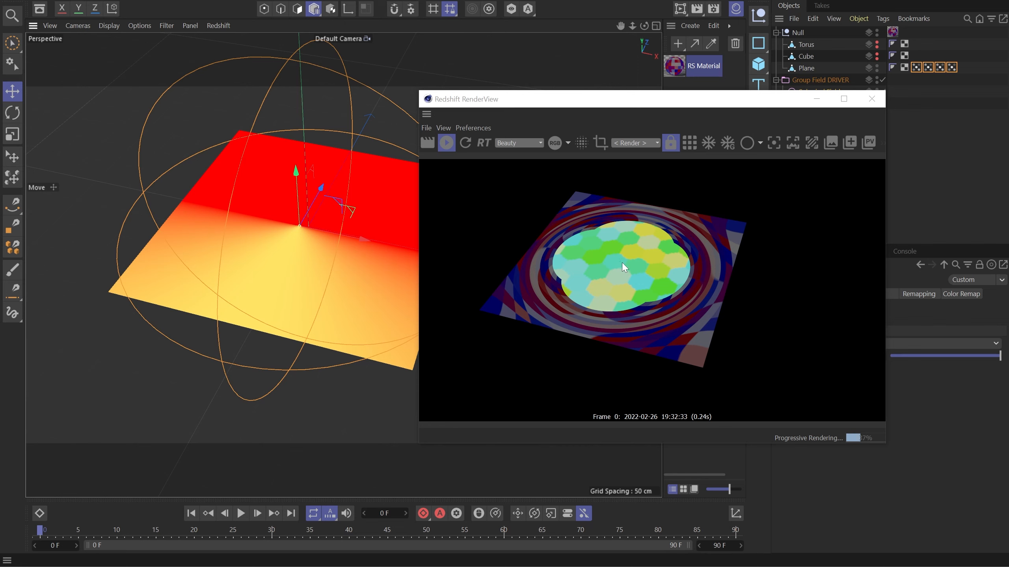
# - Enable Wrap U and Wrap V on the squares RS Texture node and put the shader graph away
pyautogui.moveTo(761, 105); pyautogui.dragTo(622, 93)
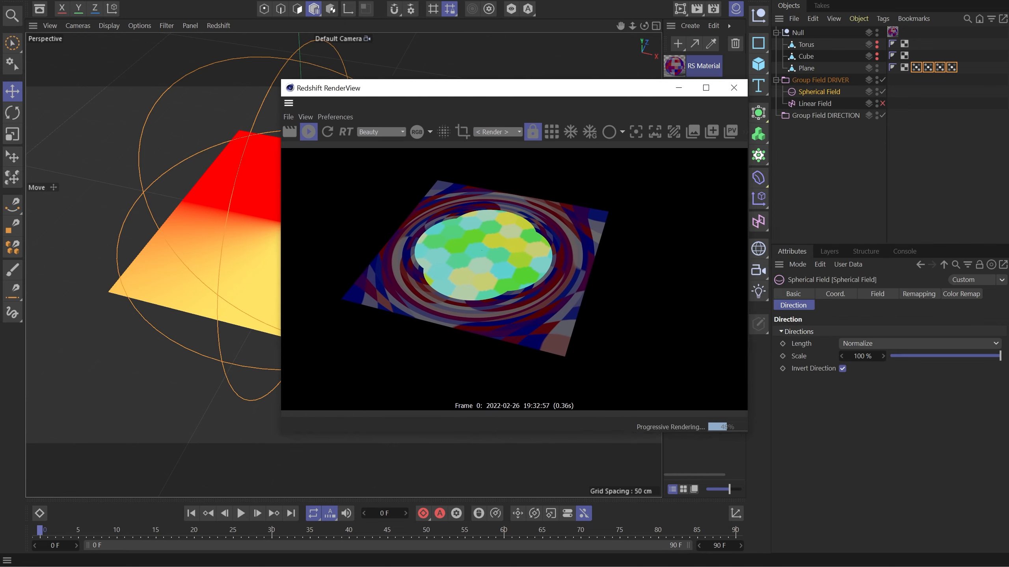
pyautogui.doubleClick(674, 66)
pyautogui.moveTo(381, 78); pyautogui.dragTo(452, 78)
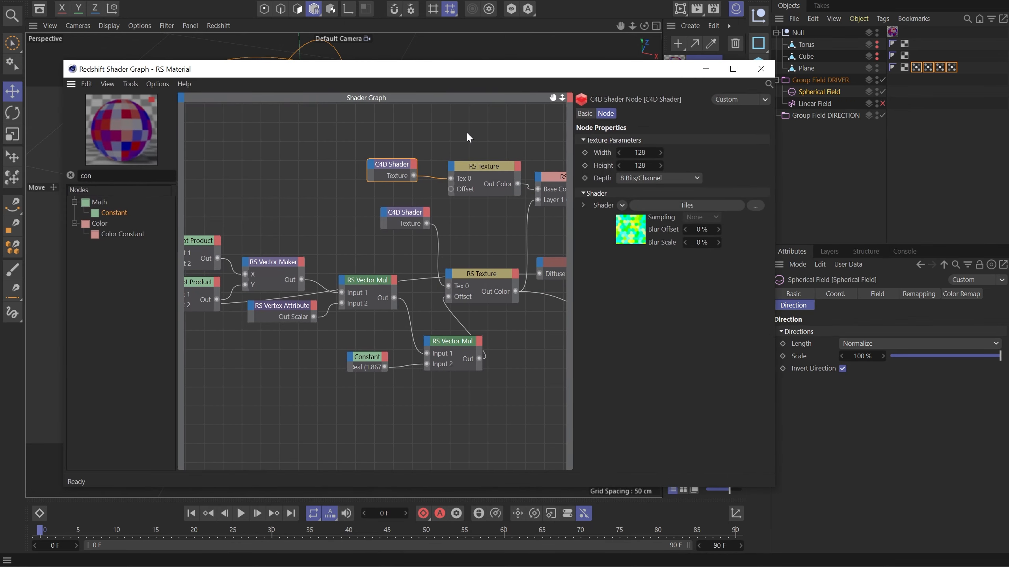
pyautogui.click(490, 294)
pyautogui.click(634, 325)
pyautogui.click(634, 313)
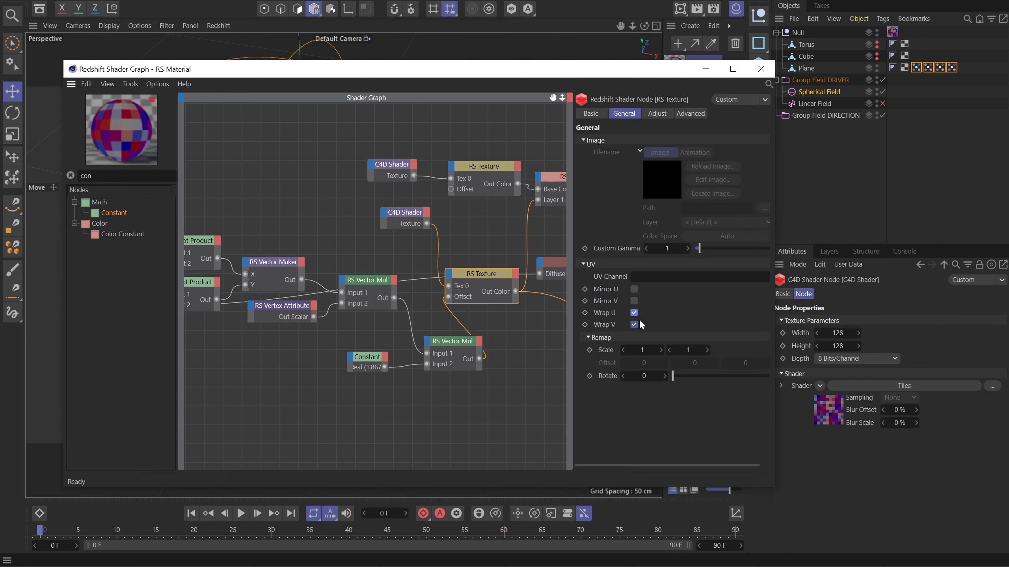
pyautogui.click(706, 70)
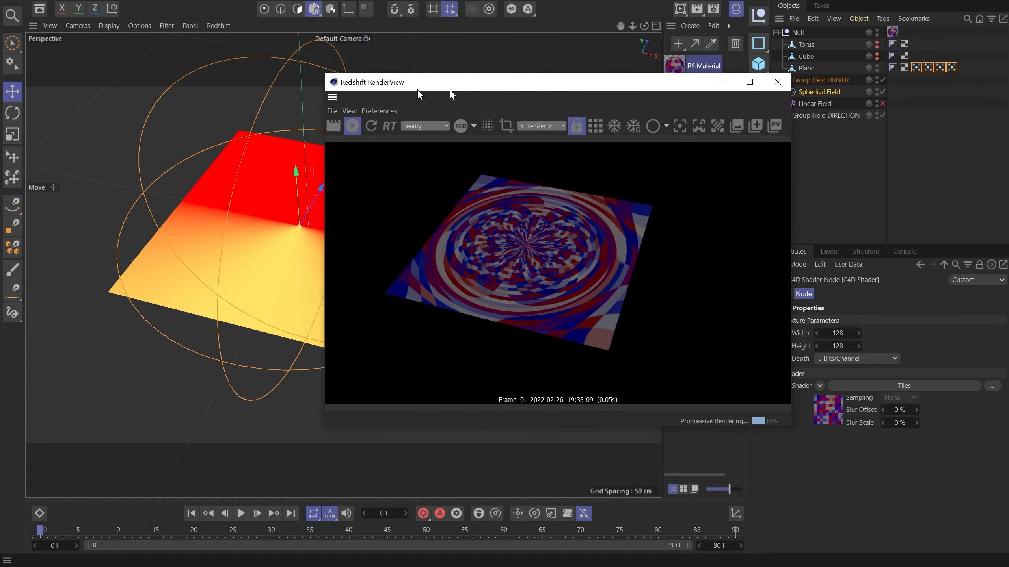
# - Move the Spherical Field off the plane's centre and compare the render with its Invert Direction off and on
pyautogui.moveTo(332, 221); pyautogui.dragTo(297, 225)
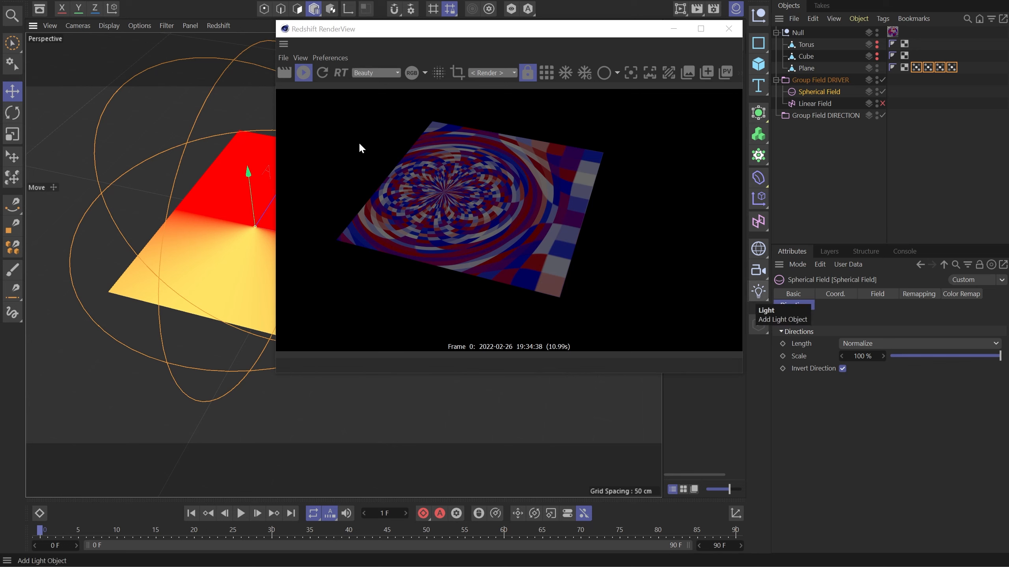
pyautogui.click(842, 368)
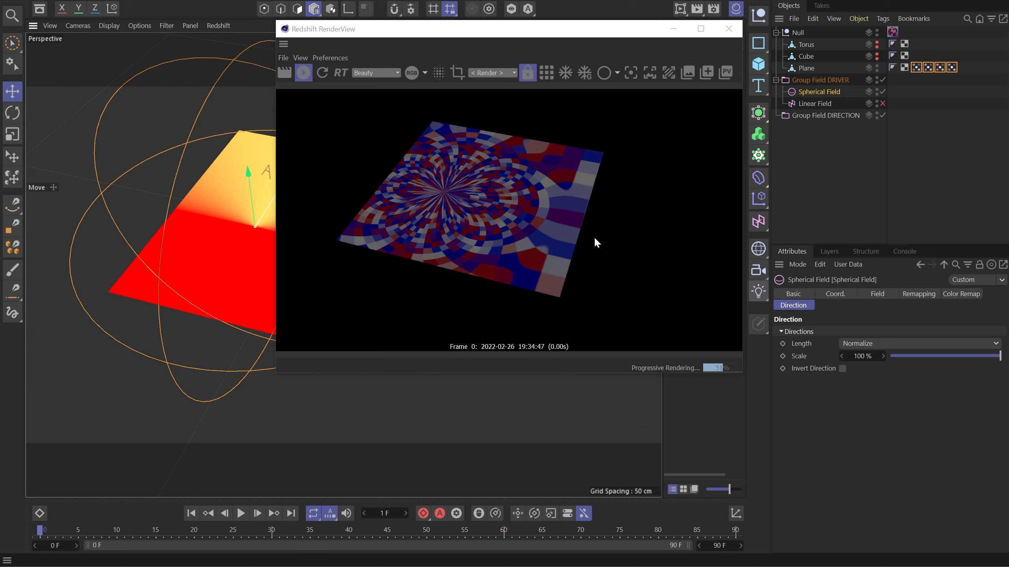
pyautogui.click(843, 368)
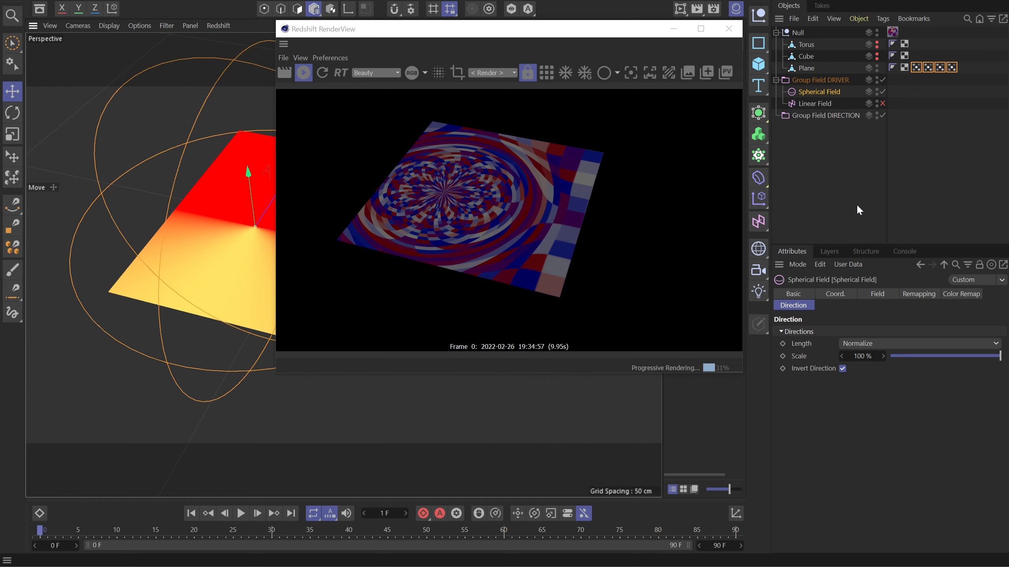
# - Add a Random Field inside Group Field DRIVER, make it the only layer in the group's field list and select that layer
pyautogui.click(818, 139)
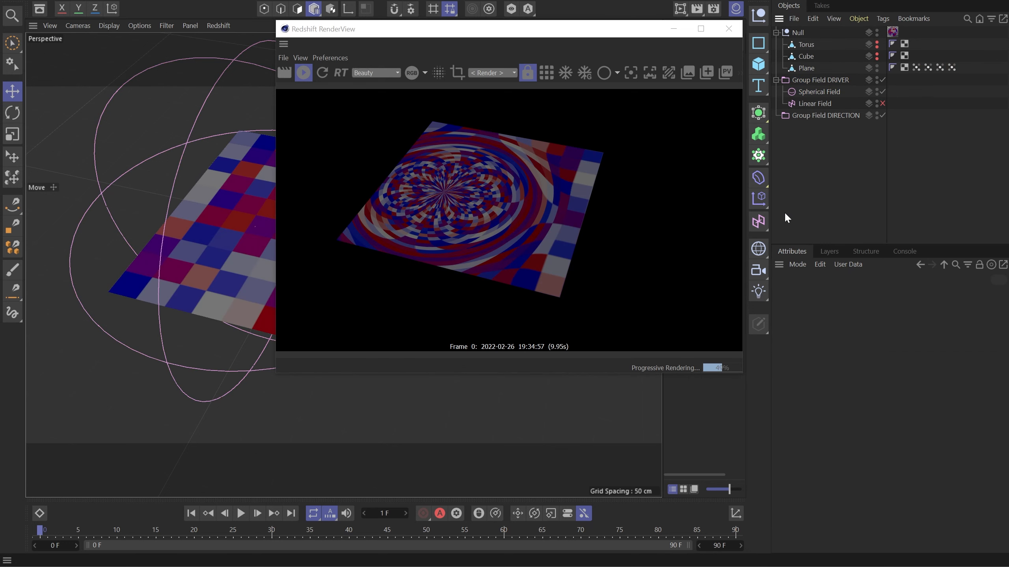
pyautogui.click(758, 222)
pyautogui.click(821, 351)
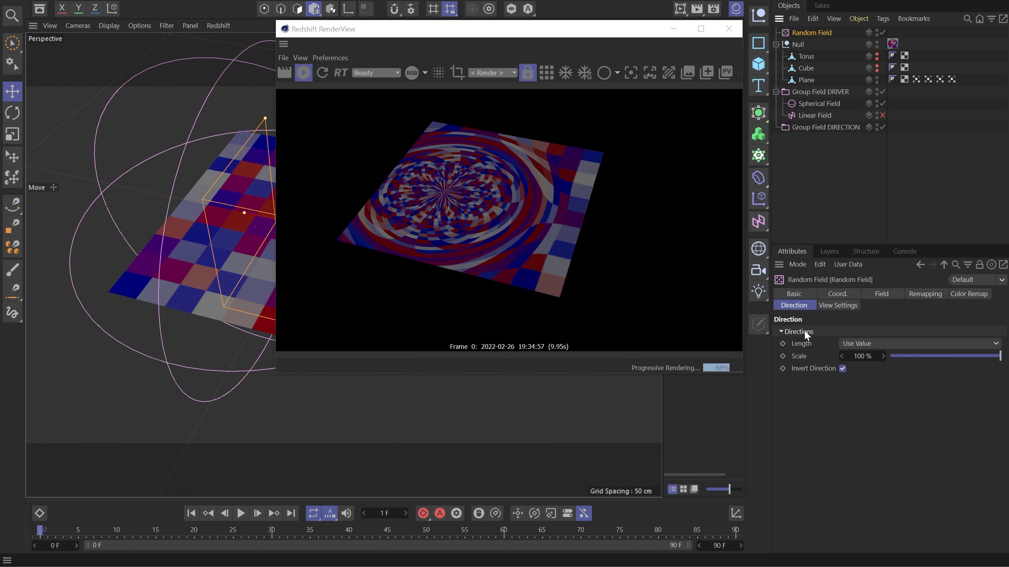
pyautogui.moveTo(817, 30); pyautogui.dragTo(822, 81)
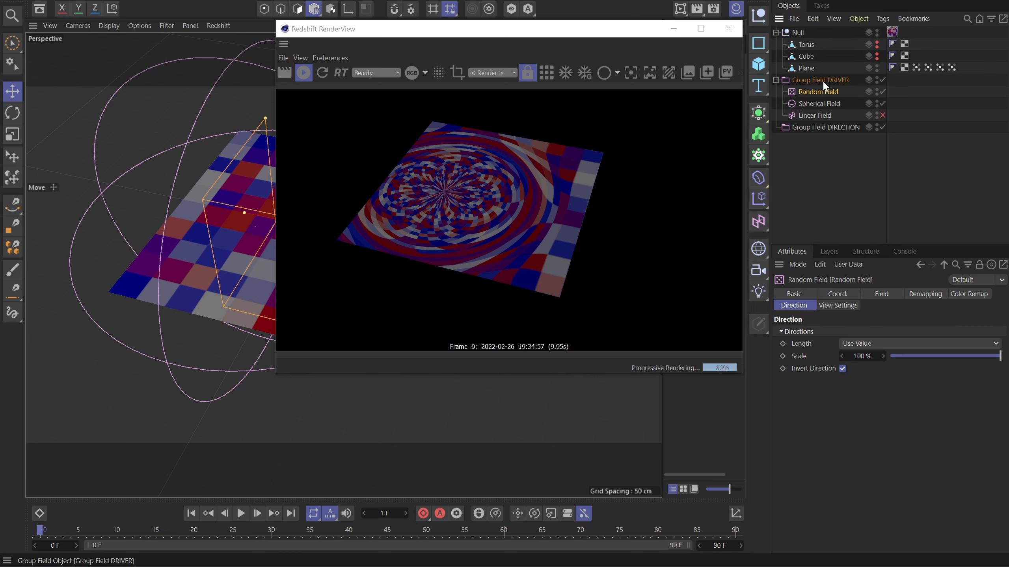
pyautogui.click(823, 82)
pyautogui.moveTo(887, 284); pyautogui.dragTo(837, 374)
pyautogui.click(836, 374)
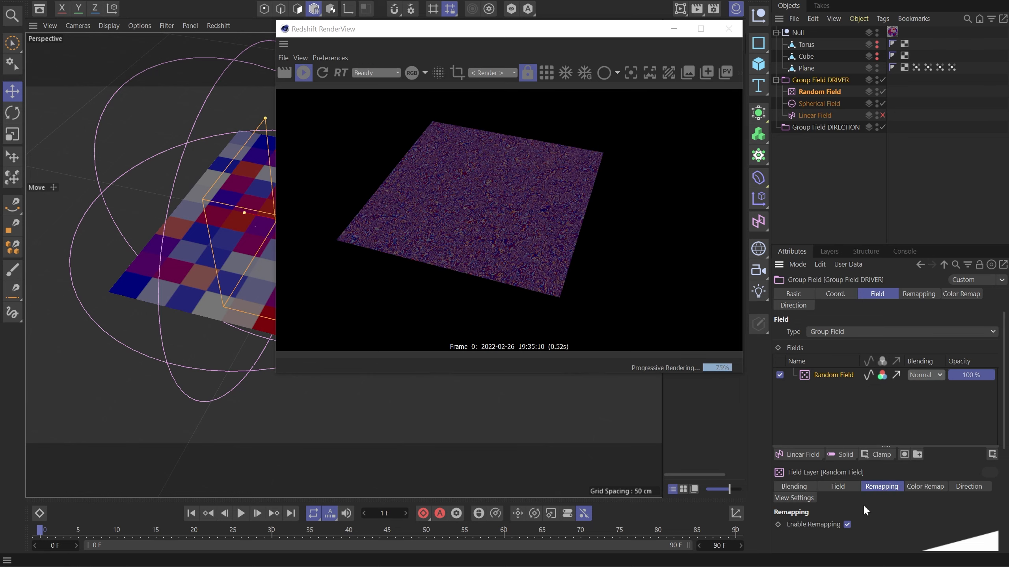
# - Set the Random Field layer's direction length to Normalize and turn off Invert Direction
pyautogui.click(963, 489)
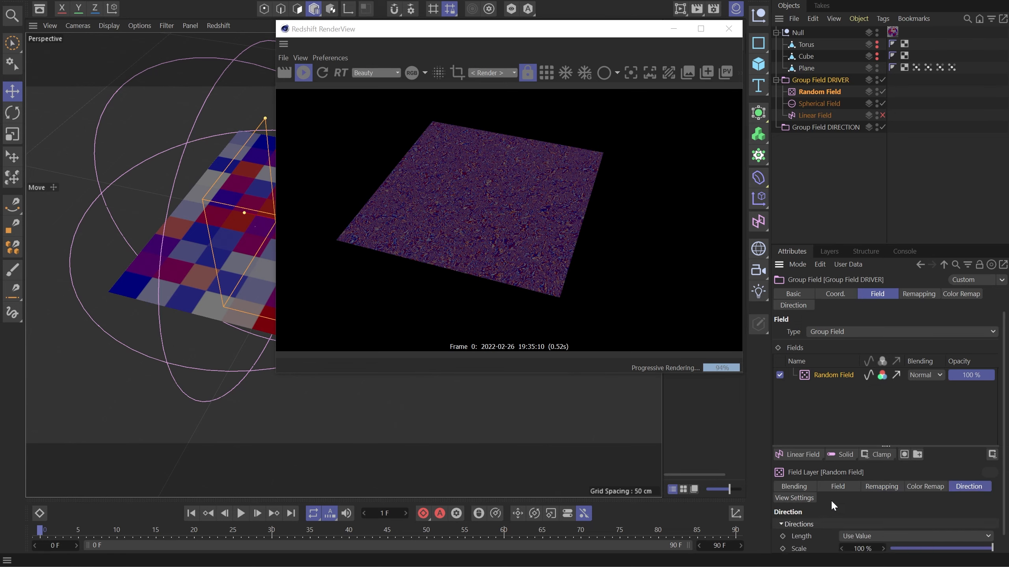
pyautogui.scroll(-1, 834, 503)
pyautogui.click(851, 518)
pyautogui.click(865, 472)
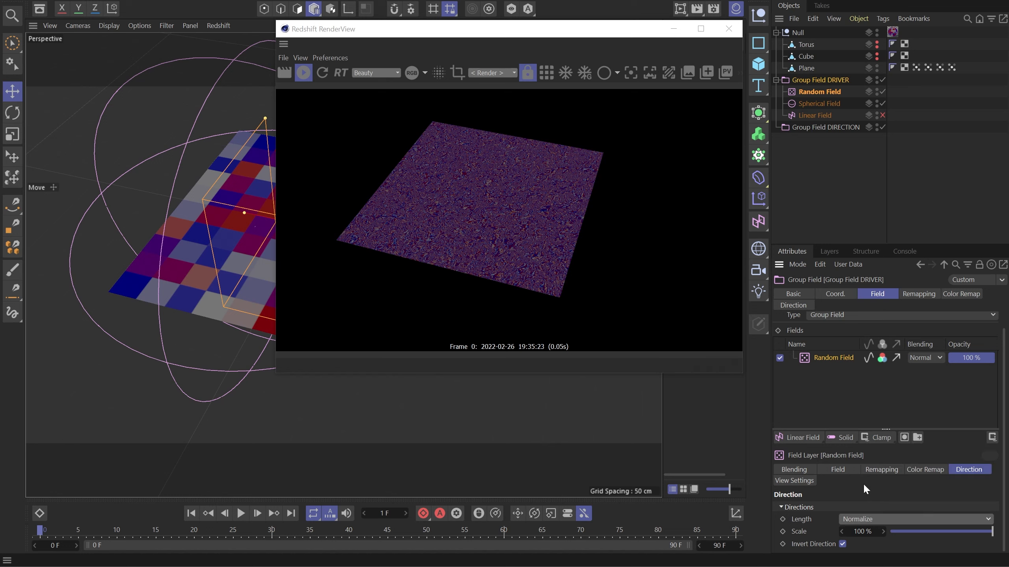
pyautogui.click(842, 544)
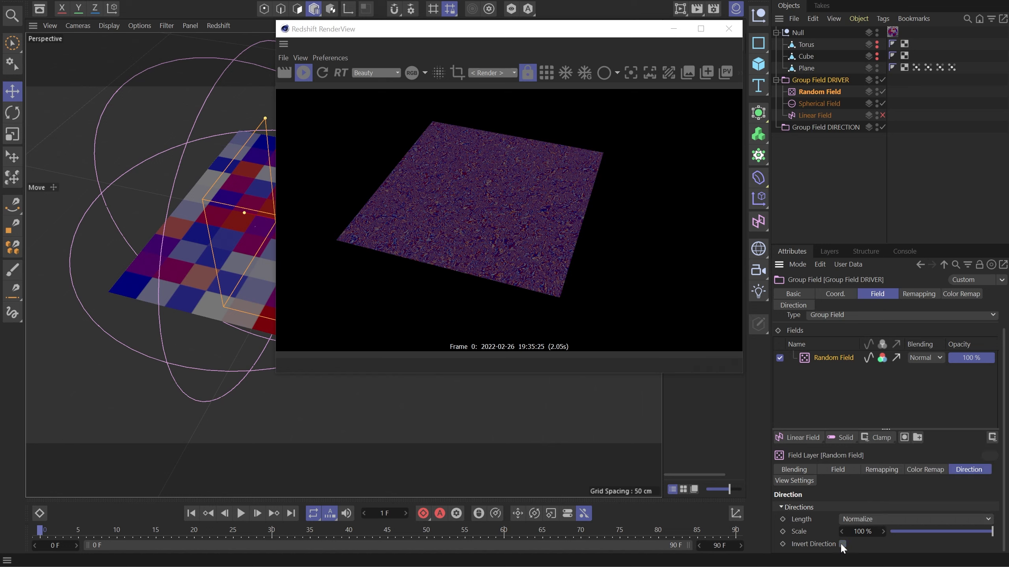
# - Set the Random Field's noise scale to 1000 % and animation speed to 100 %, and preview the result at frame 61
pyautogui.click(848, 467)
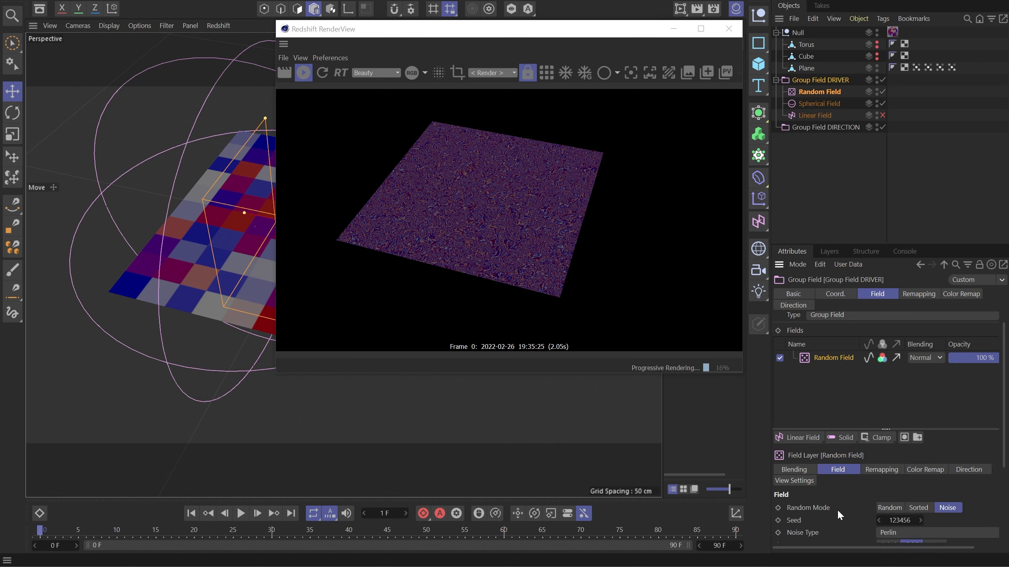
pyautogui.scroll(-5, 837, 509)
pyautogui.doubleClick(899, 439)
pyautogui.write('1000')
pyautogui.press('Tab')
pyautogui.press('Tab')
pyautogui.press('Tab')
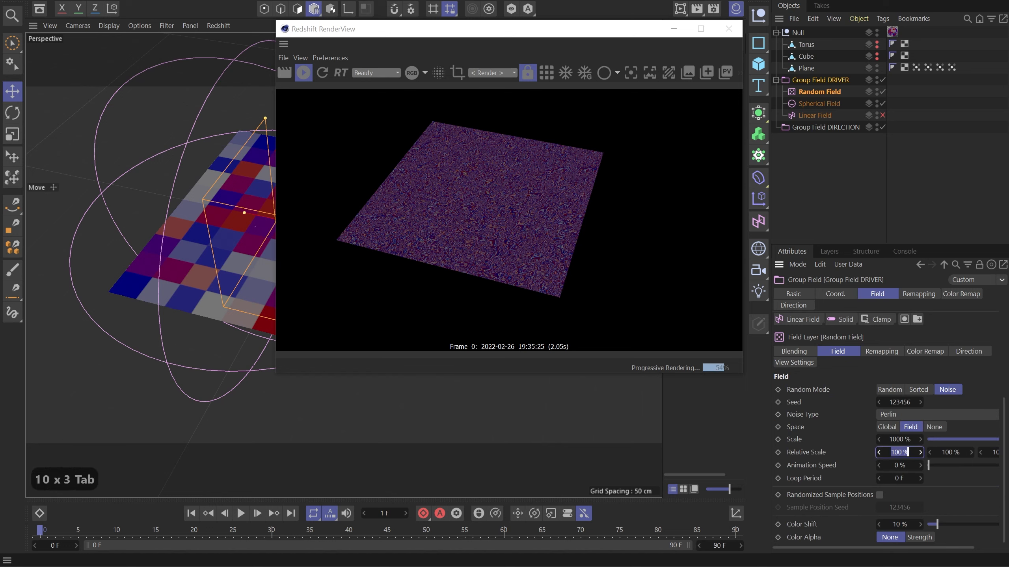
pyautogui.press('Tab')
pyautogui.write('100')
pyautogui.press('Return')
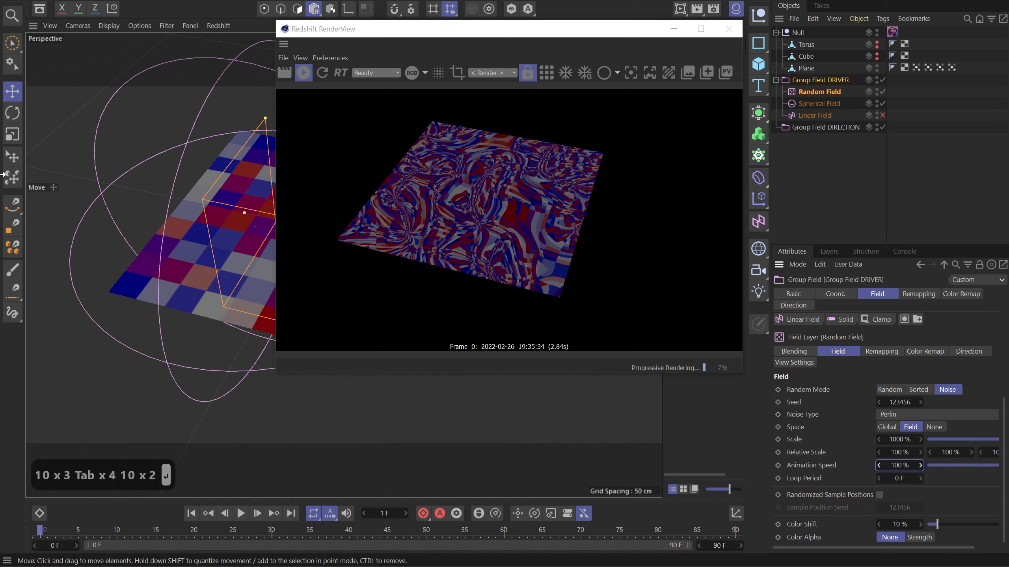
pyautogui.moveTo(42, 531); pyautogui.dragTo(511, 550)
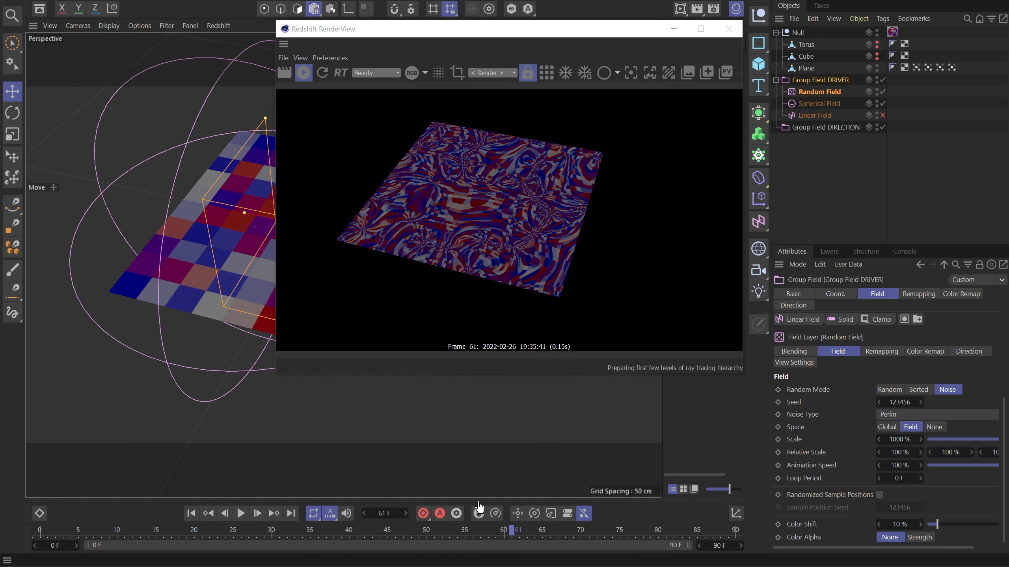
# - Transfer the four vertex map tags from the Plane to the Torus, show only the Torus and check the render at another frame
pyautogui.moveTo(967, 85)
pyautogui.mouseDown()
pyautogui.moveTo(913, 58)
pyautogui.moveTo(913, 44)
pyautogui.mouseUp()
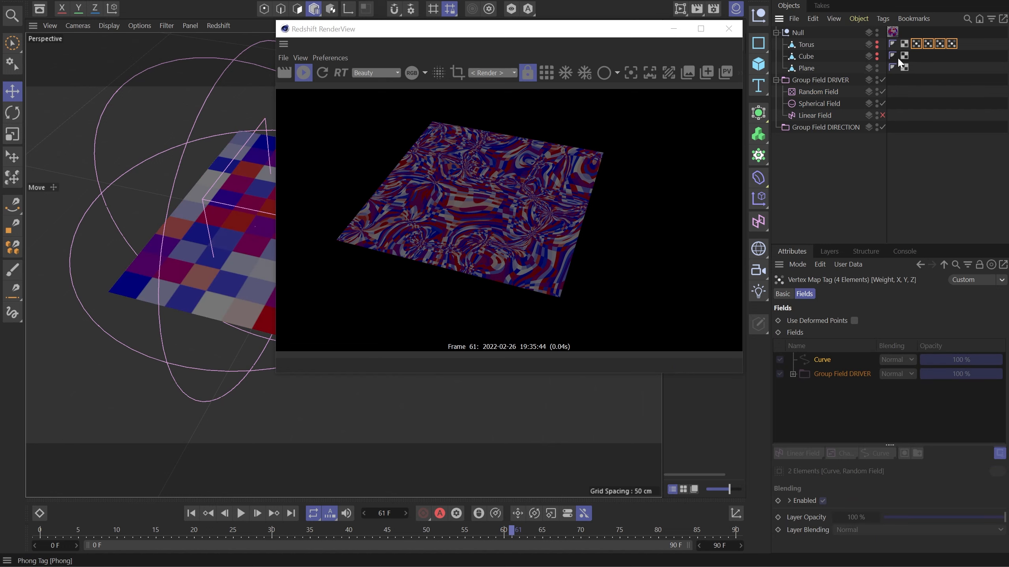
pyautogui.click(876, 66)
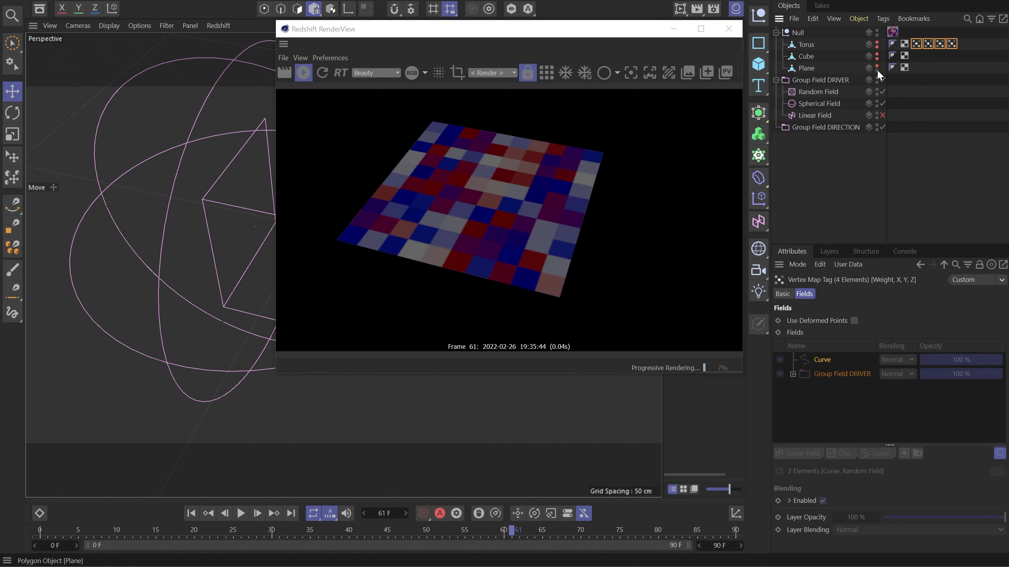
pyautogui.click(876, 45)
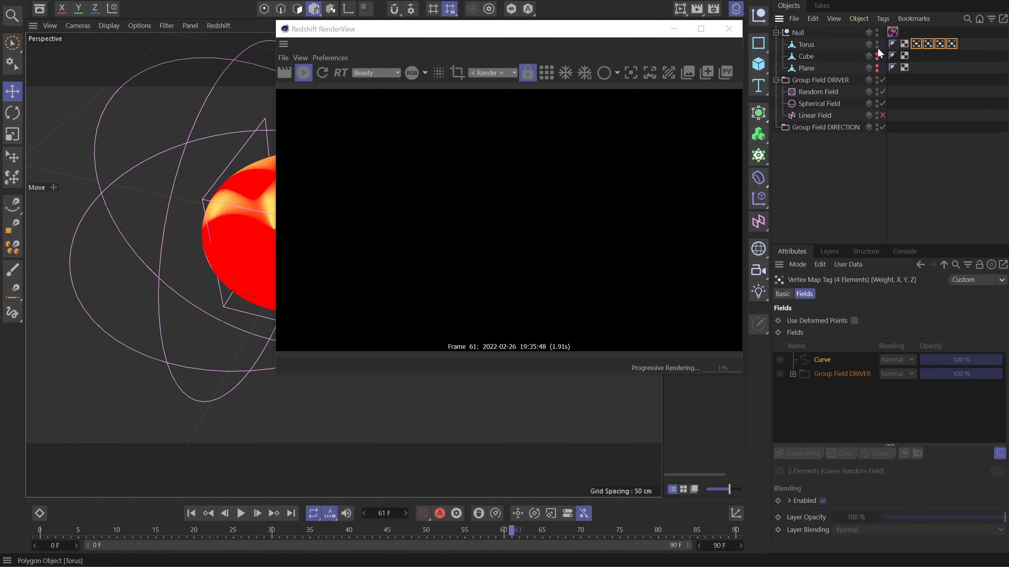
pyautogui.moveTo(102, 529); pyautogui.dragTo(164, 482)
pyautogui.click(674, 30)
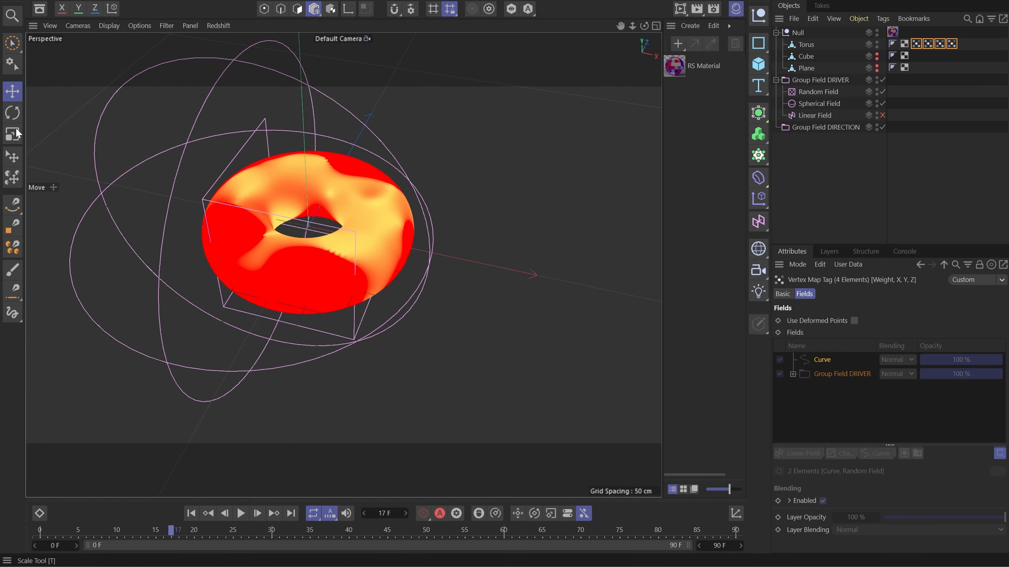
# - Search the asset library for "big" and add the Bigman 02 - Sit figure to the scene
pyautogui.click(45, 9)
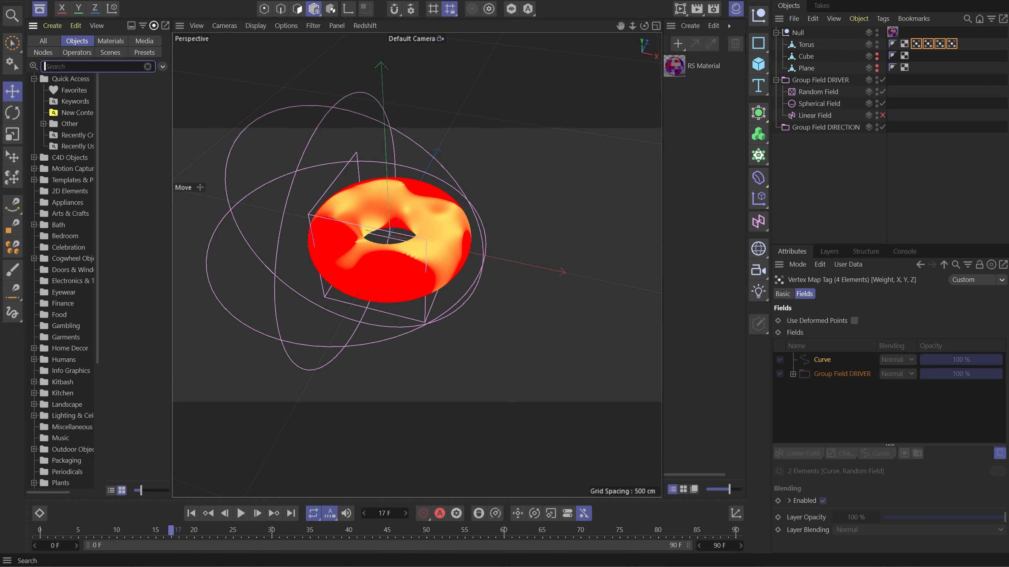
pyautogui.write('big')
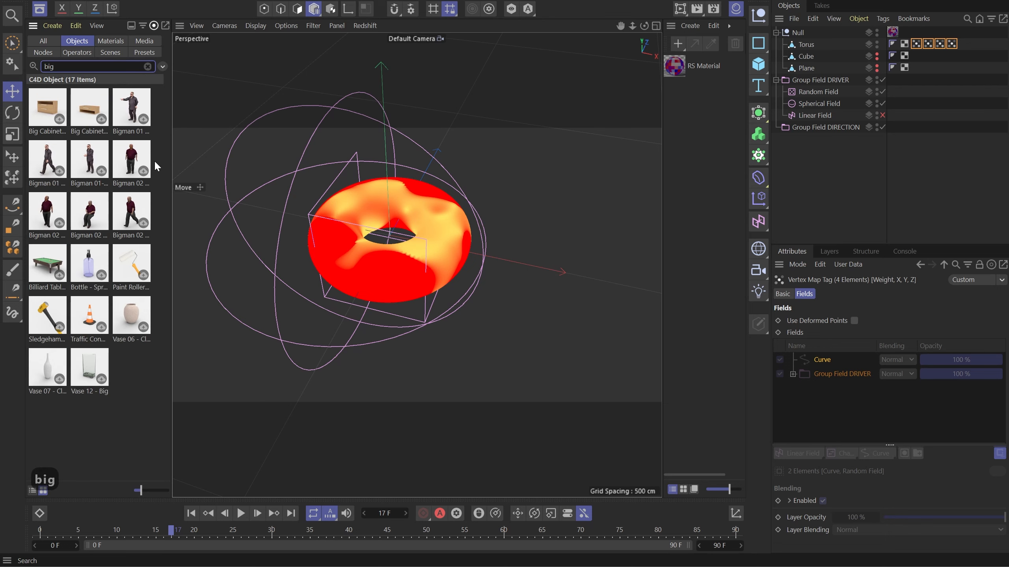
pyautogui.moveTo(90, 215); pyautogui.dragTo(794, 138)
pyautogui.click(41, 9)
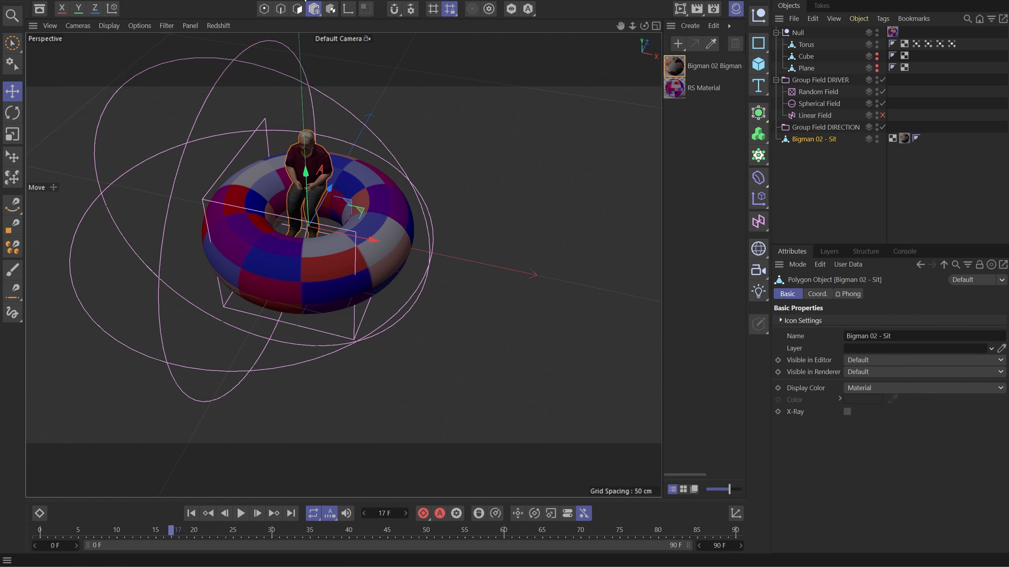
# - Examine the seated figure's UV layout in the Texture UV Editor and close it
pyautogui.click(468, 2)
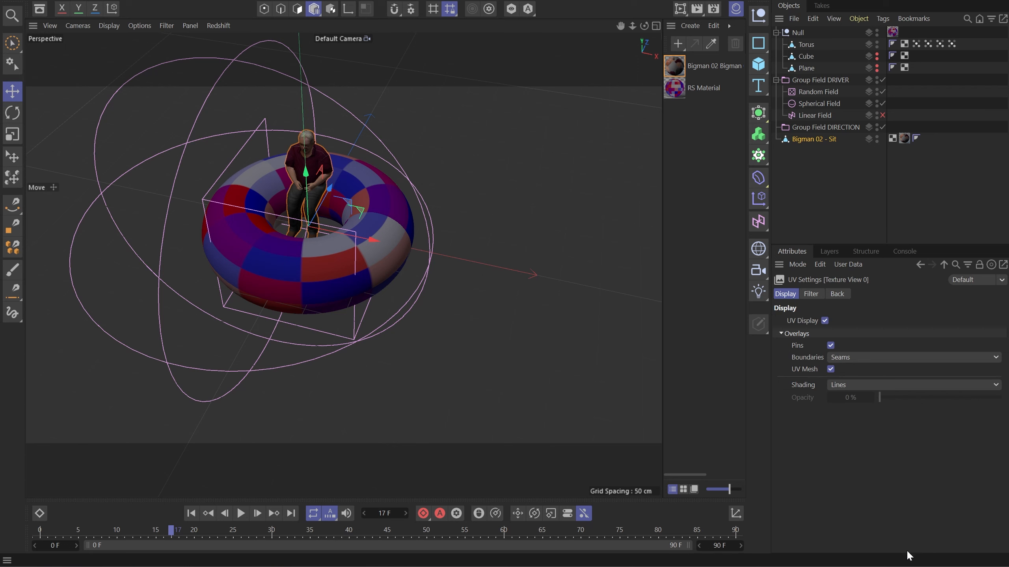
pyautogui.click(929, 566)
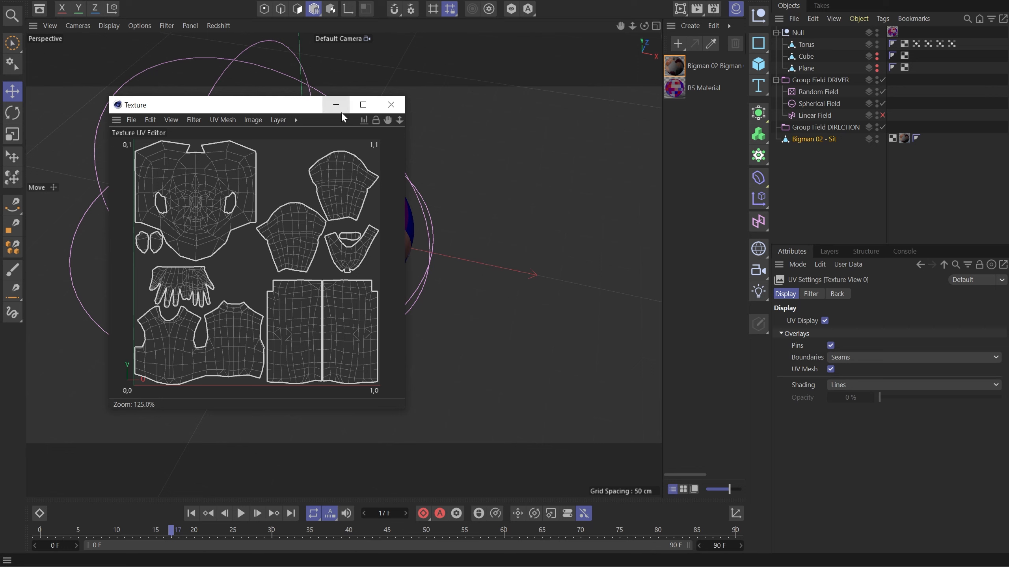
pyautogui.click(391, 104)
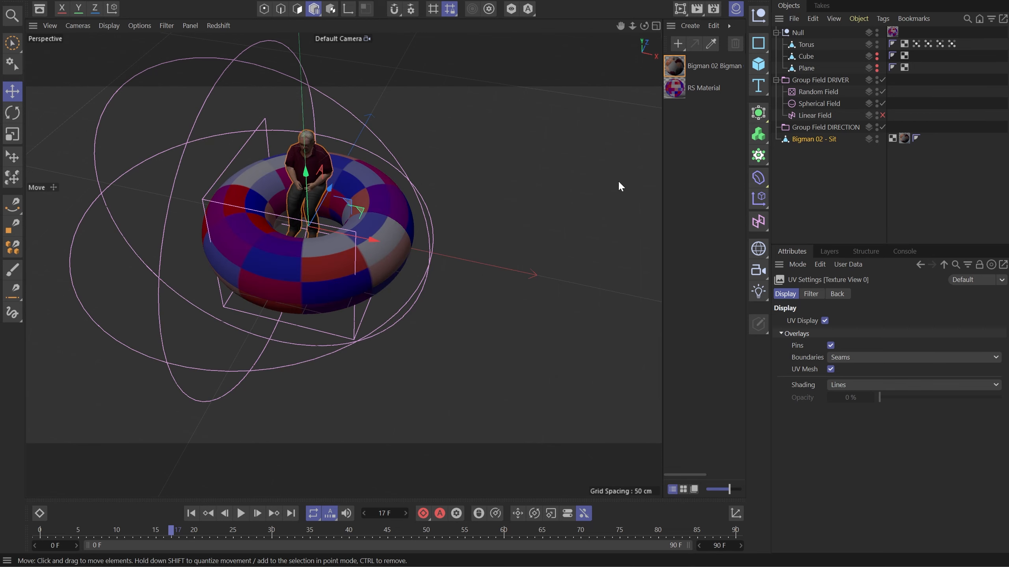
# - Copy the image file path from the bitmap shader of the Bigman 02 material
pyautogui.click(672, 75)
pyautogui.click(856, 481)
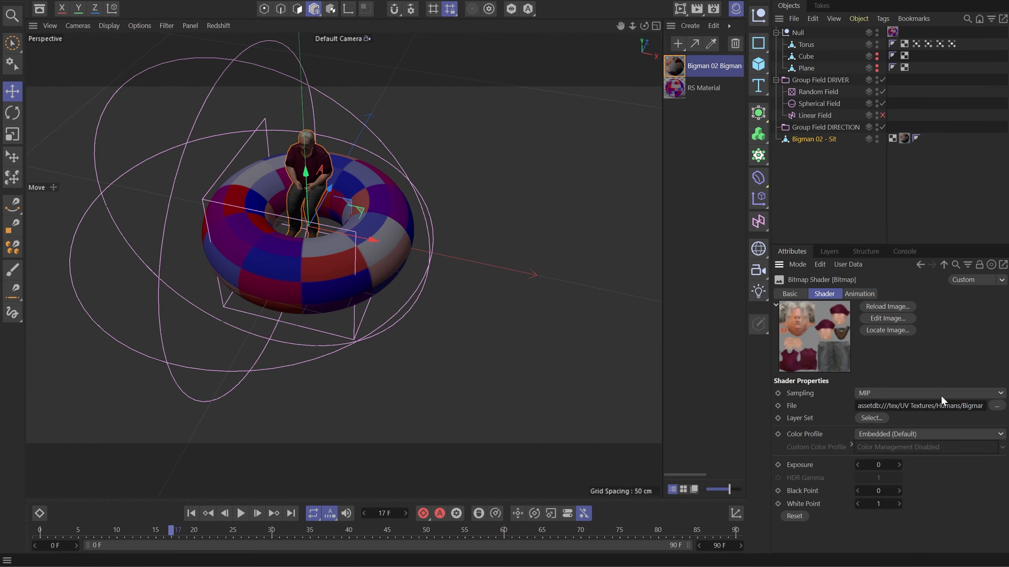
pyautogui.doubleClick(929, 407)
pyautogui.rightClick(928, 408)
pyautogui.click(947, 443)
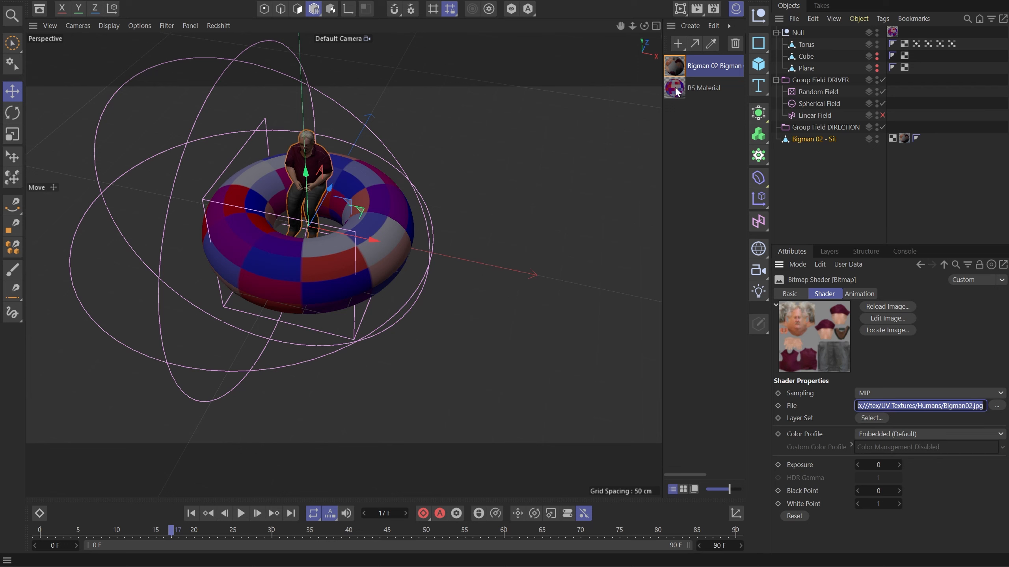
# - Delete the material tag from Bigman 02 - Sit and place the figure inside the Null
pyautogui.click(676, 91)
pyautogui.click(904, 137)
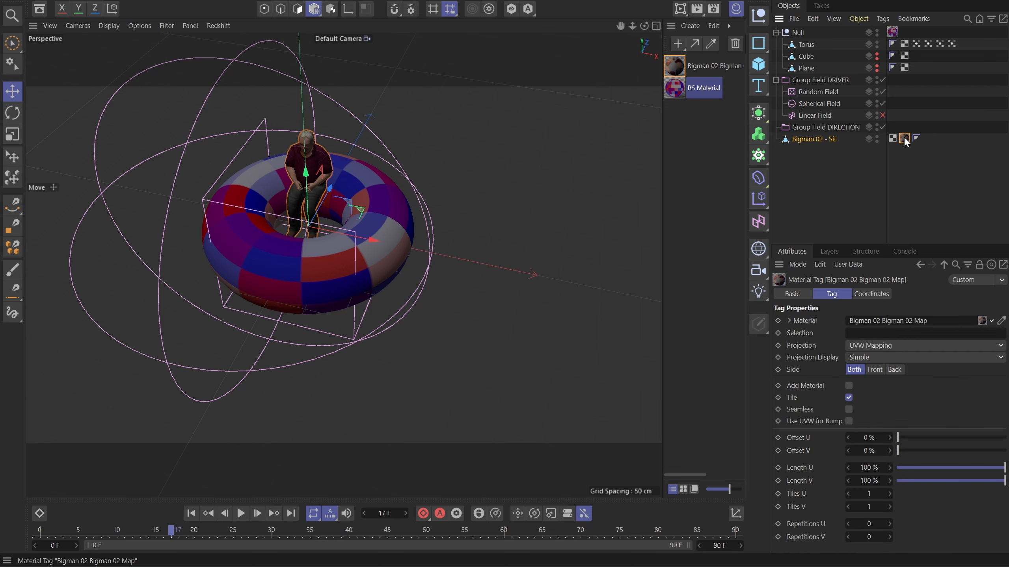
pyautogui.press('Delete')
pyautogui.moveTo(817, 140); pyautogui.dragTo(817, 40)
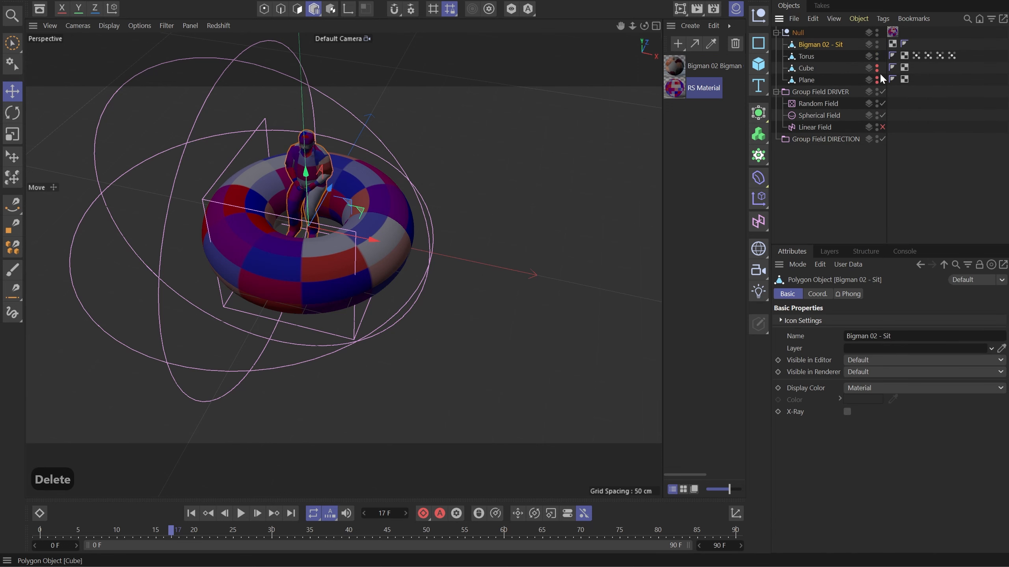
# - Move the four vertex map tags from the Torus to Bigman 02 - Sit and hide the Torus
pyautogui.moveTo(984, 74); pyautogui.dragTo(913, 45)
pyautogui.click(877, 54)
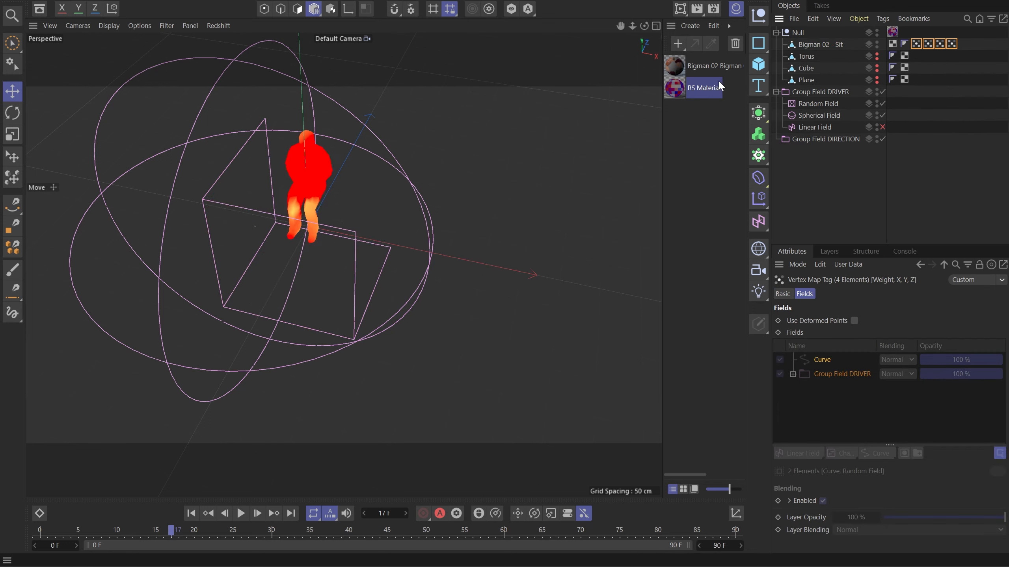
# - In RS Material, disconnect the C4D Shader from the displaced RS Texture and paste the copied Bigman02.jpg path into that texture
pyautogui.doubleClick(673, 87)
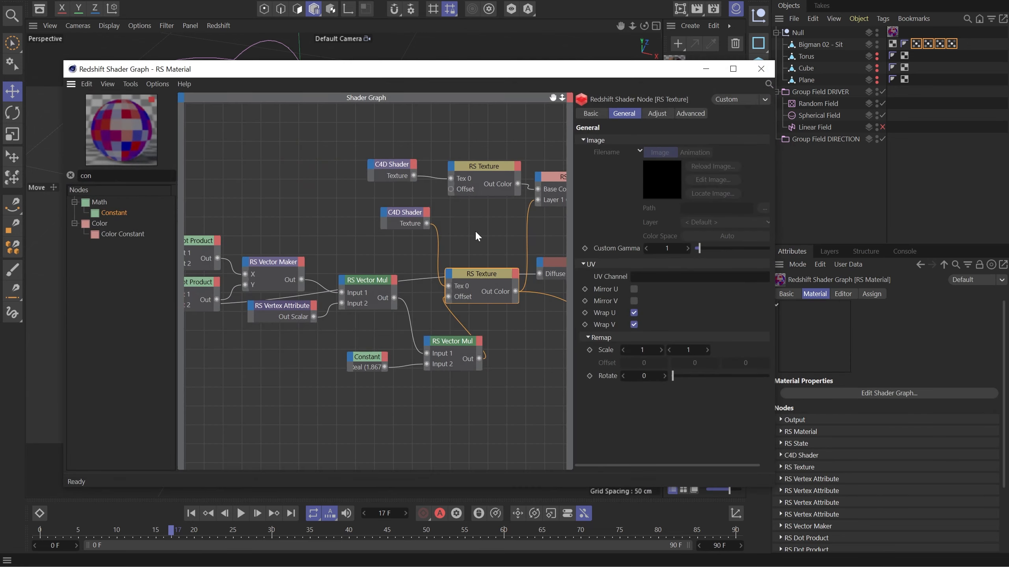
pyautogui.click(438, 240)
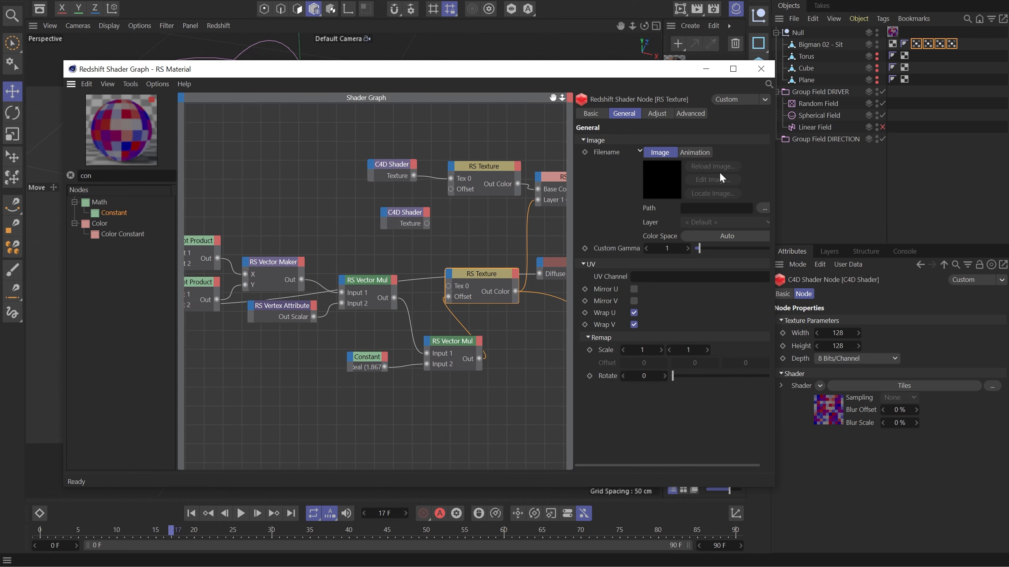
pyautogui.click(714, 207)
pyautogui.hotkey('ctrl', 'v')
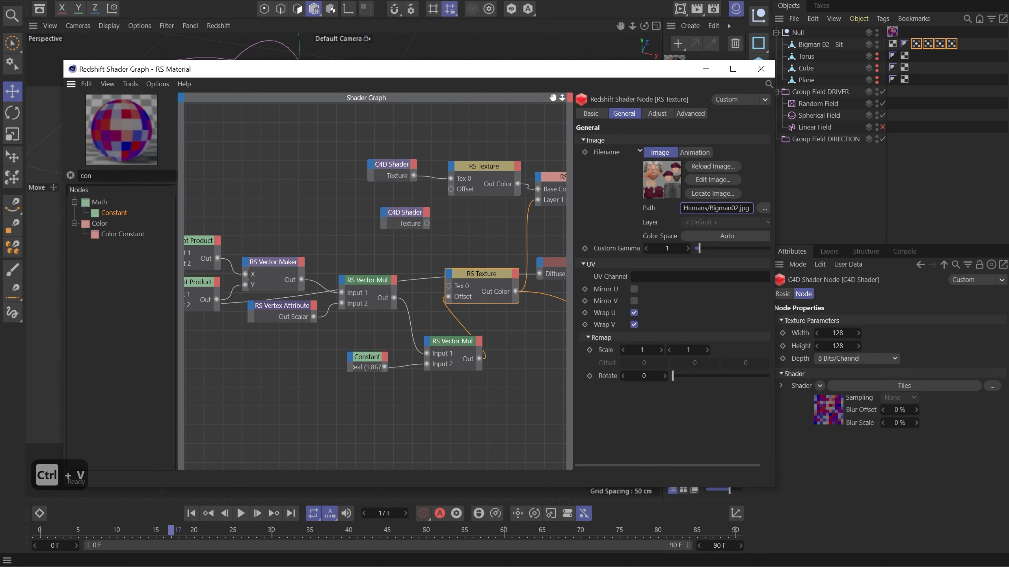
# - Put the shader graph away, bring back the render preview and go to frame 5
pyautogui.click(705, 69)
pyautogui.moveTo(596, 566); pyautogui.dragTo(439, 111)
pyautogui.moveTo(186, 535); pyautogui.dragTo(78, 536)
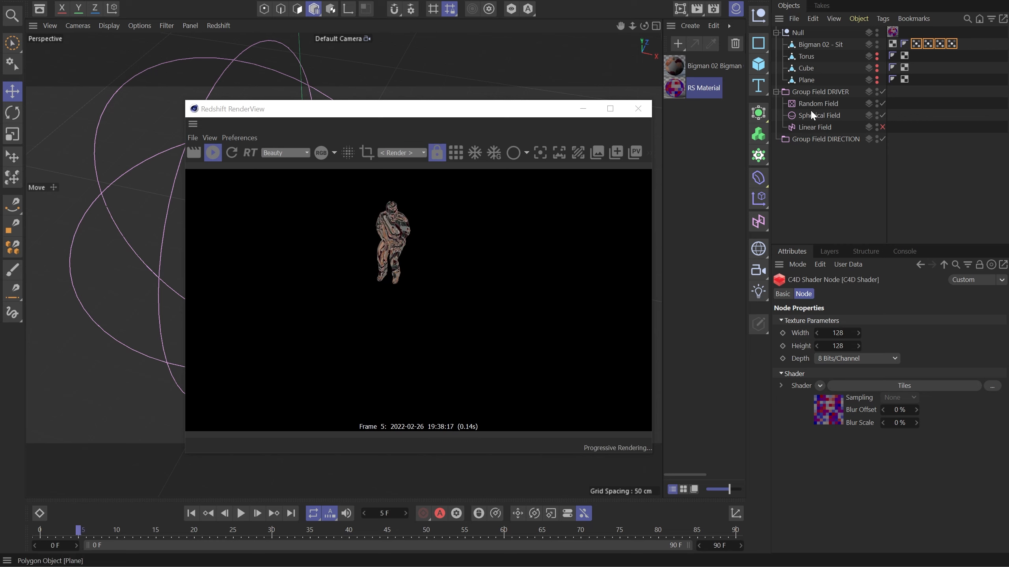
# - Make the Linear Field the only layer in Group Field DRIVER, enable it, and disable the Random and Spherical Fields
pyautogui.click(834, 91)
pyautogui.moveTo(844, 274); pyautogui.dragTo(838, 378)
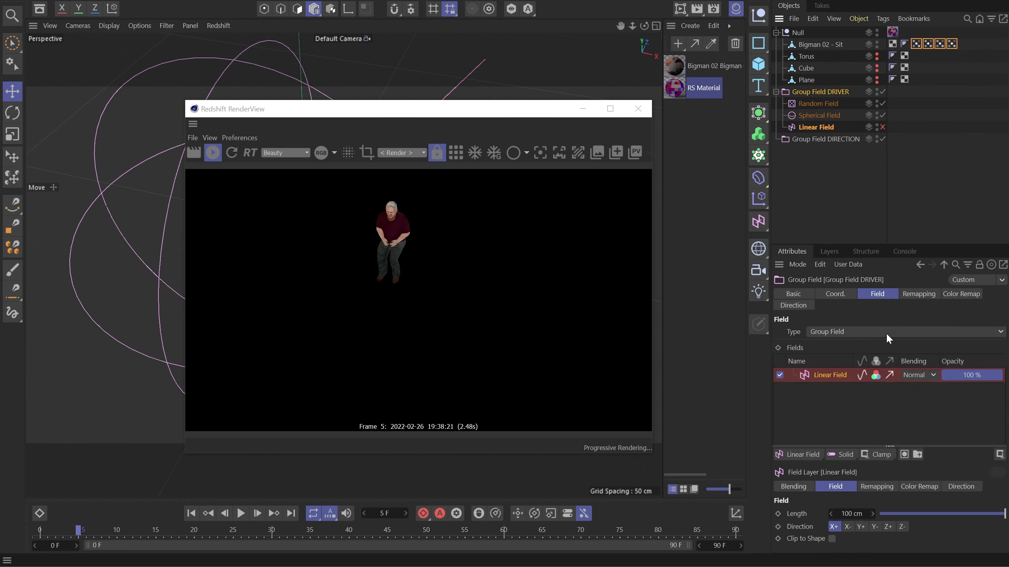
pyautogui.click(882, 127)
pyautogui.click(882, 103)
pyautogui.click(882, 115)
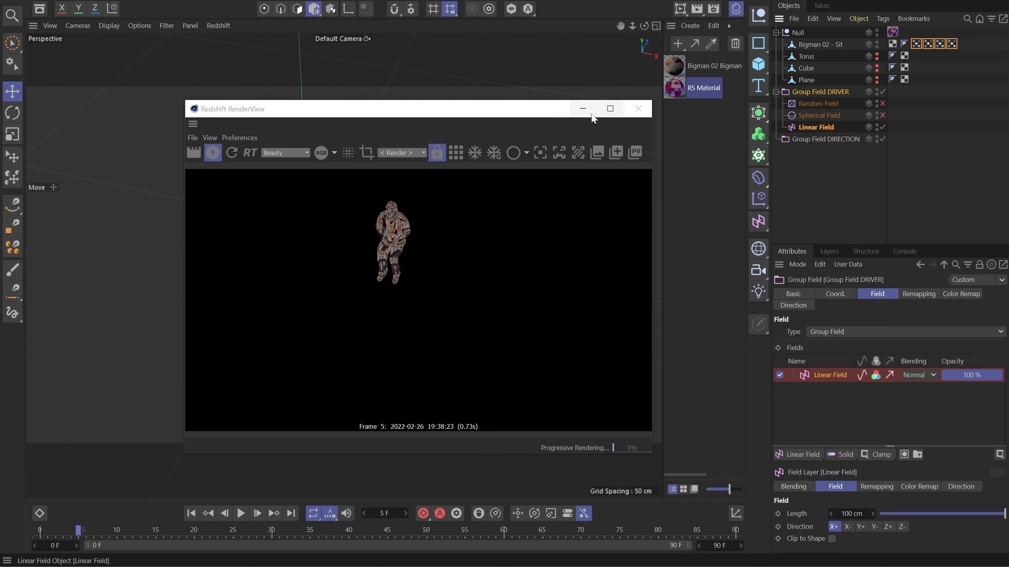
# - Move the Linear Field about 217 cm along its X axis past the seated figure to test the texture displacement
pyautogui.moveTo(513, 114); pyautogui.dragTo(837, 122)
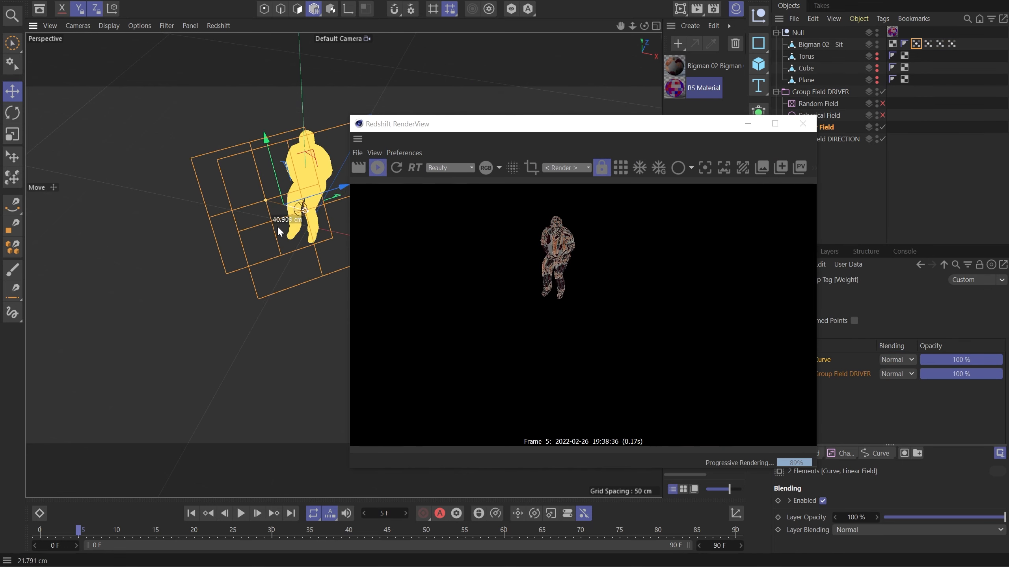
pyautogui.scroll(3, 266, 224)
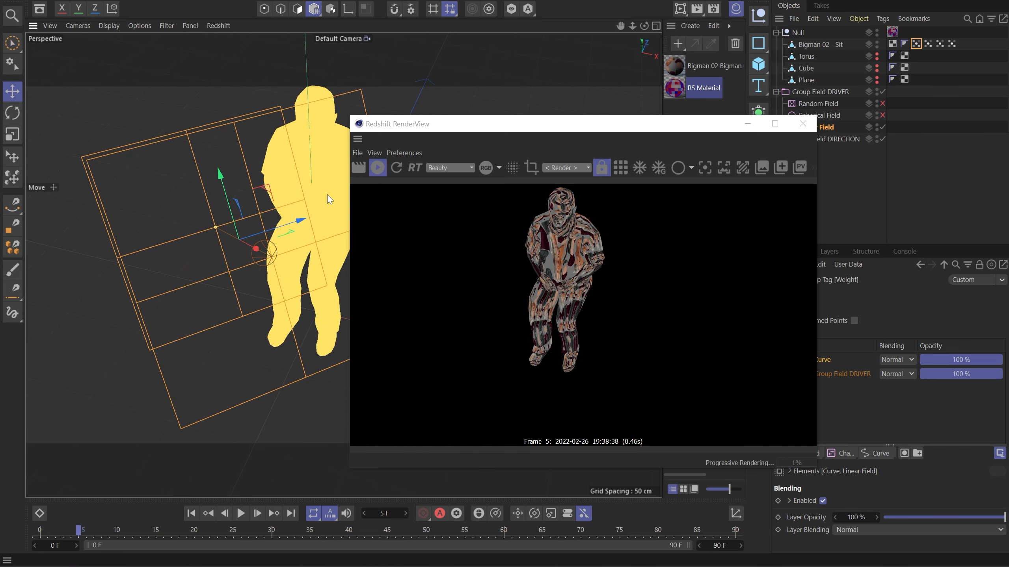
pyautogui.moveTo(258, 249); pyautogui.dragTo(401, 379)
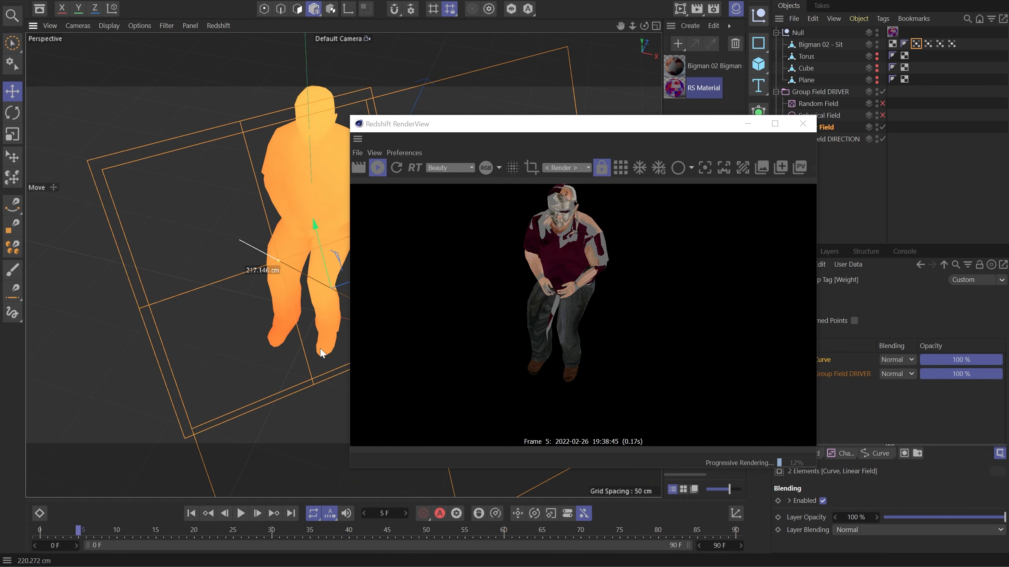
# - Reconnect the Tiles C4D Shader to the RS Texture's Tex 0 input in RS Material and reveal the render beside the figure
pyautogui.click(672, 91)
pyautogui.doubleClick(673, 91)
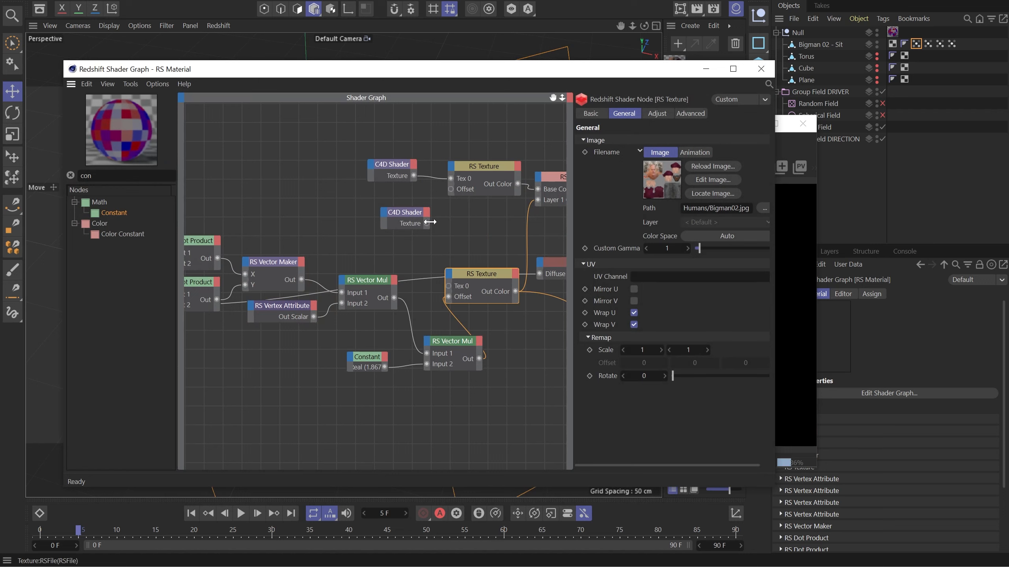
pyautogui.moveTo(447, 285); pyautogui.dragTo(449, 286)
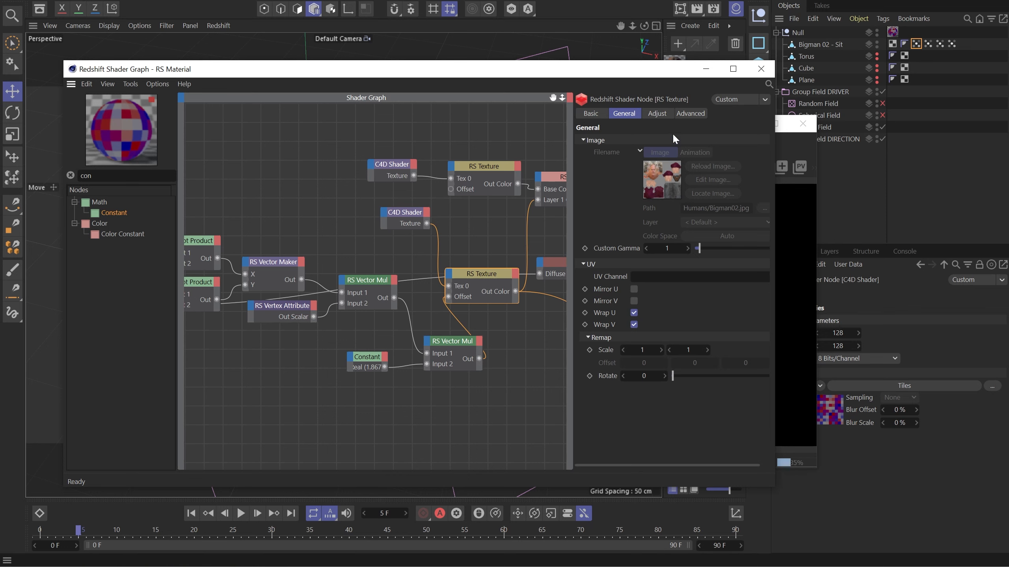
pyautogui.click(700, 74)
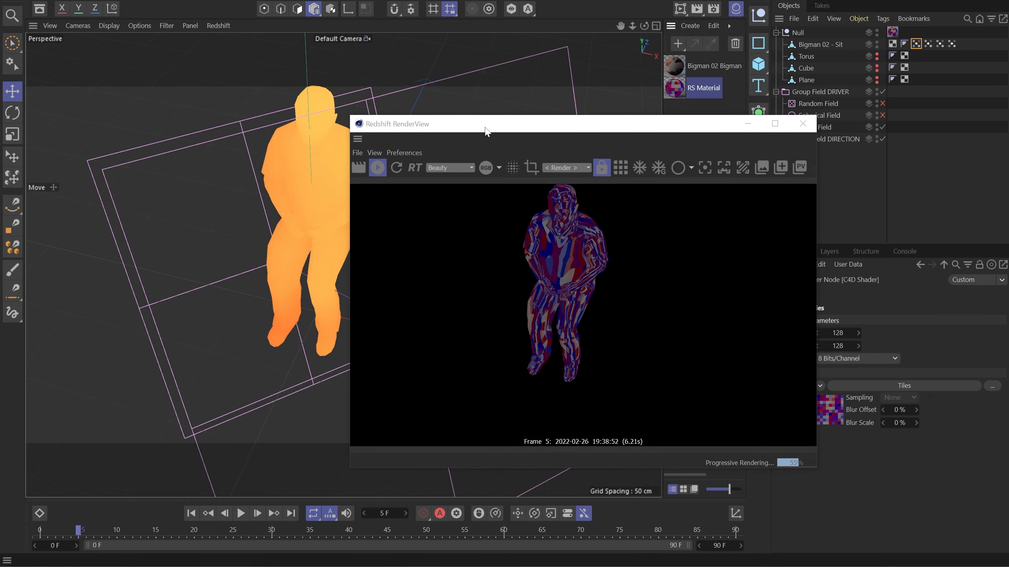
pyautogui.moveTo(486, 132); pyautogui.dragTo(566, 127)
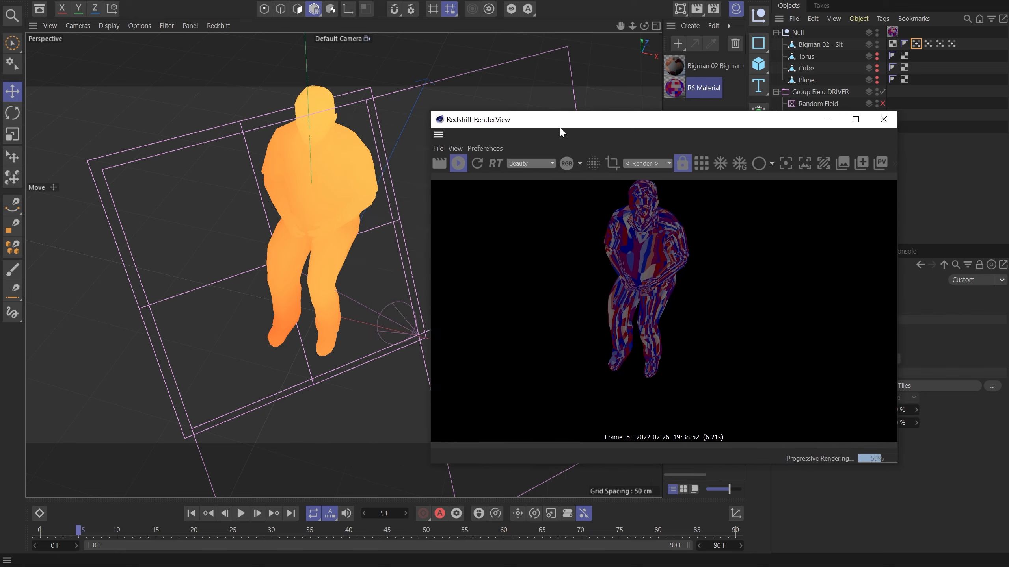
# - Reposition the render preview and move the Linear Field across the seated figure to test the texture displacement
pyautogui.moveTo(809, 124); pyautogui.dragTo(826, 158)
pyautogui.click(814, 127)
pyautogui.moveTo(354, 299); pyautogui.dragTo(517, 412)
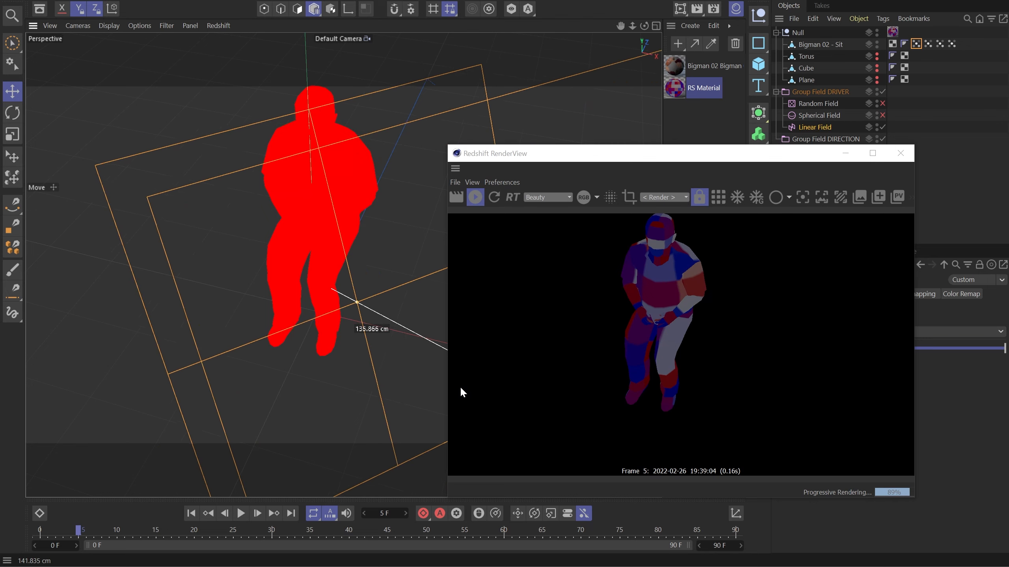
pyautogui.moveTo(461, 391); pyautogui.dragTo(497, 394)
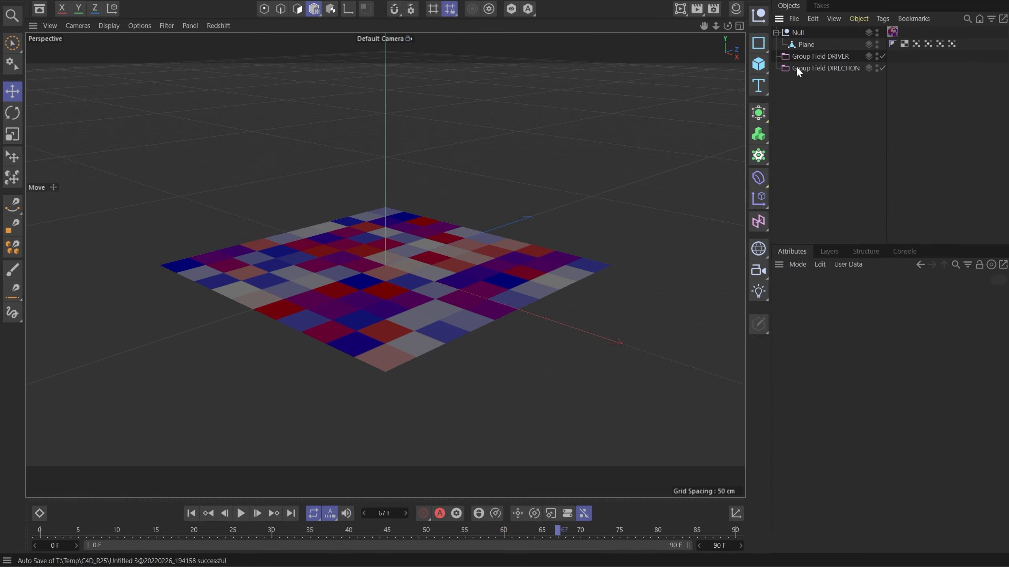
# - Add a Collider Body tag to the Plane
pyautogui.rightClick(799, 44)
pyautogui.moveTo(865, 119)
pyautogui.moveTo(963, 131)
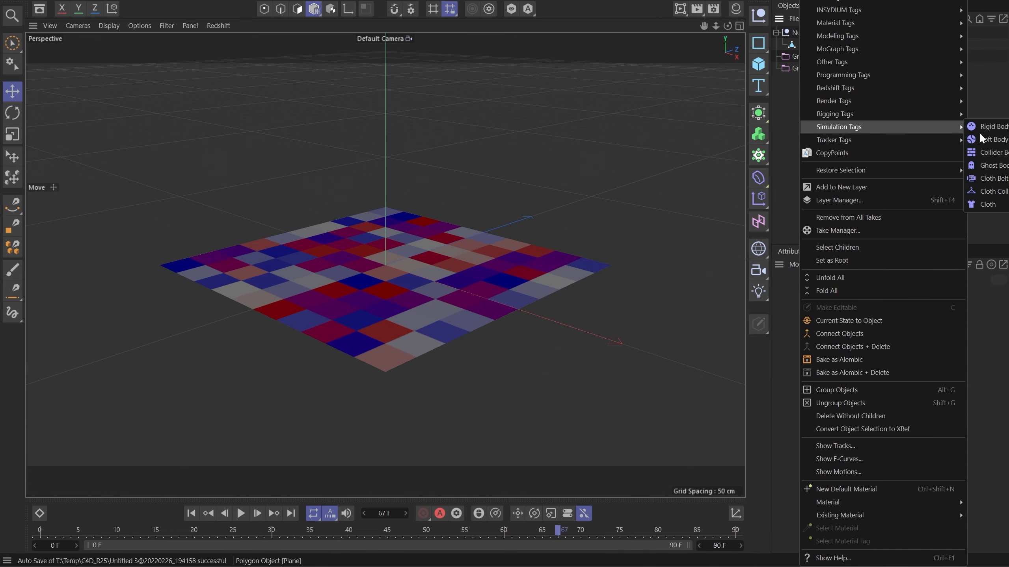
pyautogui.click(981, 154)
# - Add a sphere with a 20 cm radius and raise it about 20 cm so it rests on the plane
pyautogui.click(758, 72)
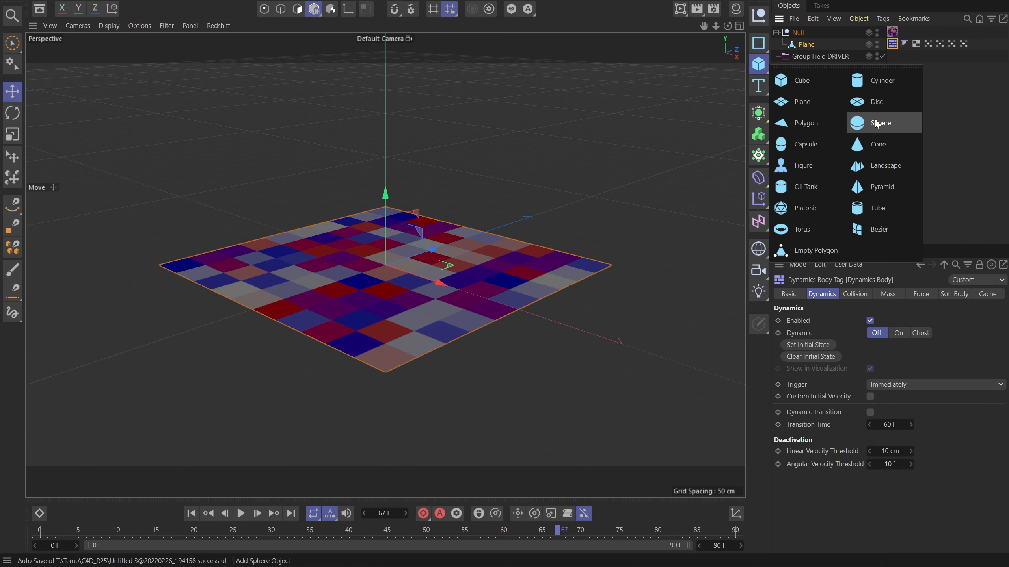
pyautogui.click(873, 124)
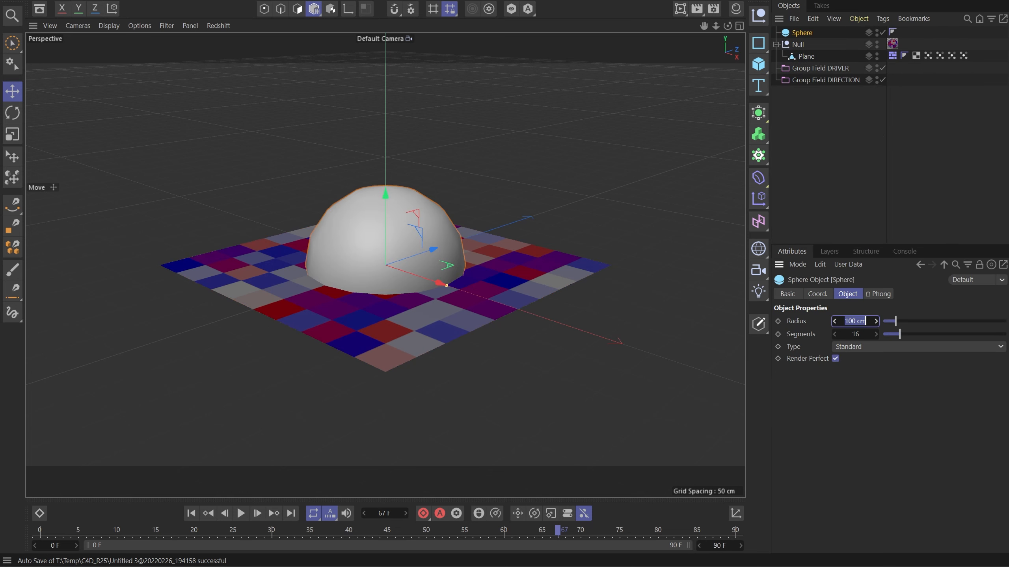
pyautogui.write('20')
pyautogui.press('Return')
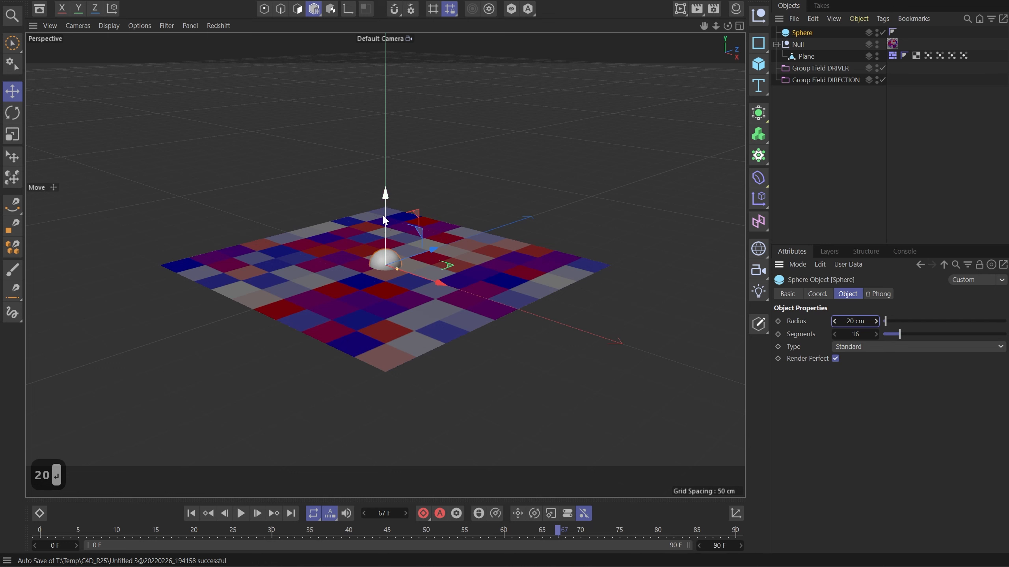
pyautogui.moveTo(382, 215); pyautogui.dragTo(385, 201)
# - Add a Rigid Body tag to the sphere and set its collision shape to Ellipsoid
pyautogui.rightClick(807, 29)
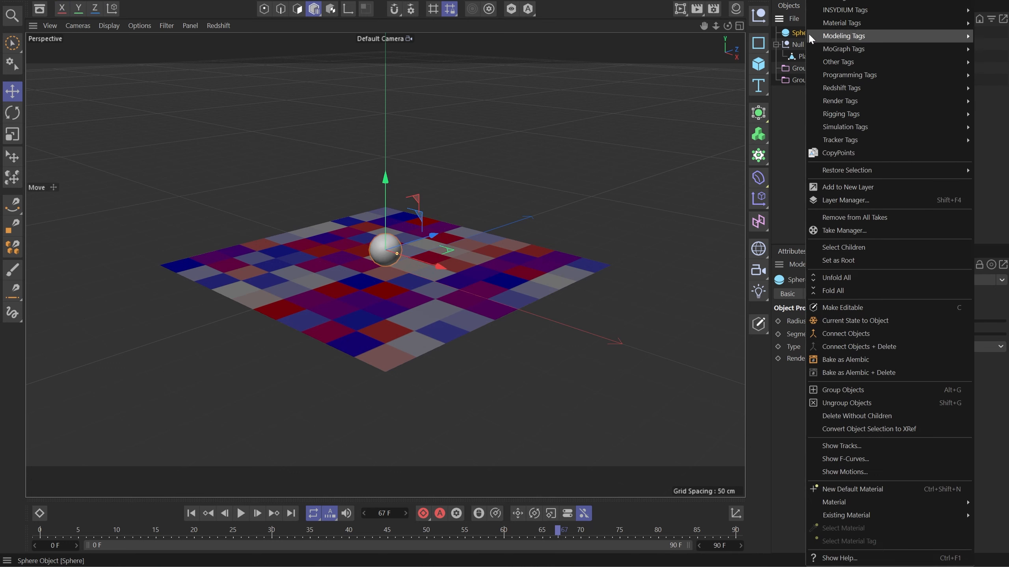
pyautogui.moveTo(864, 127)
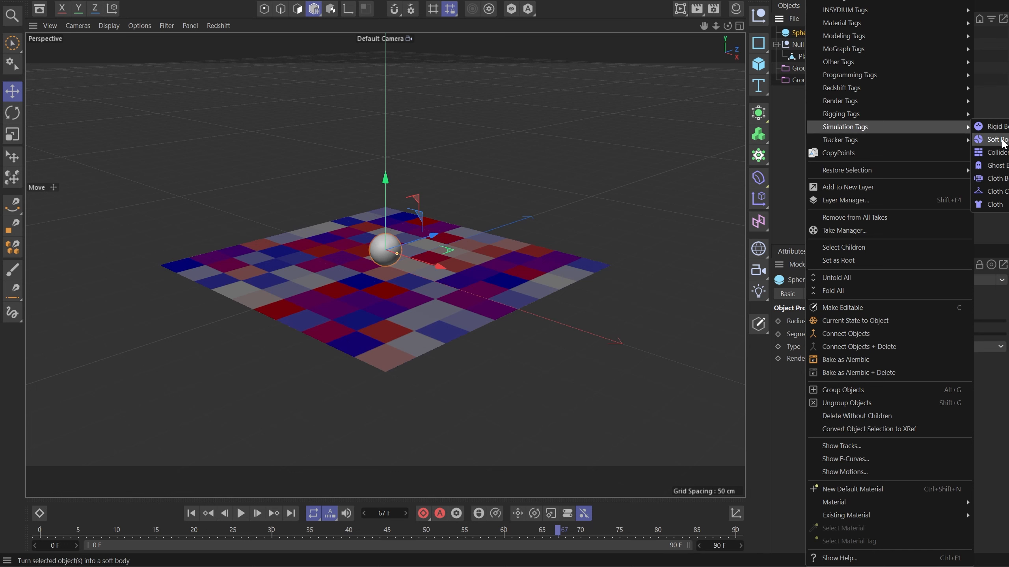
pyautogui.click(993, 127)
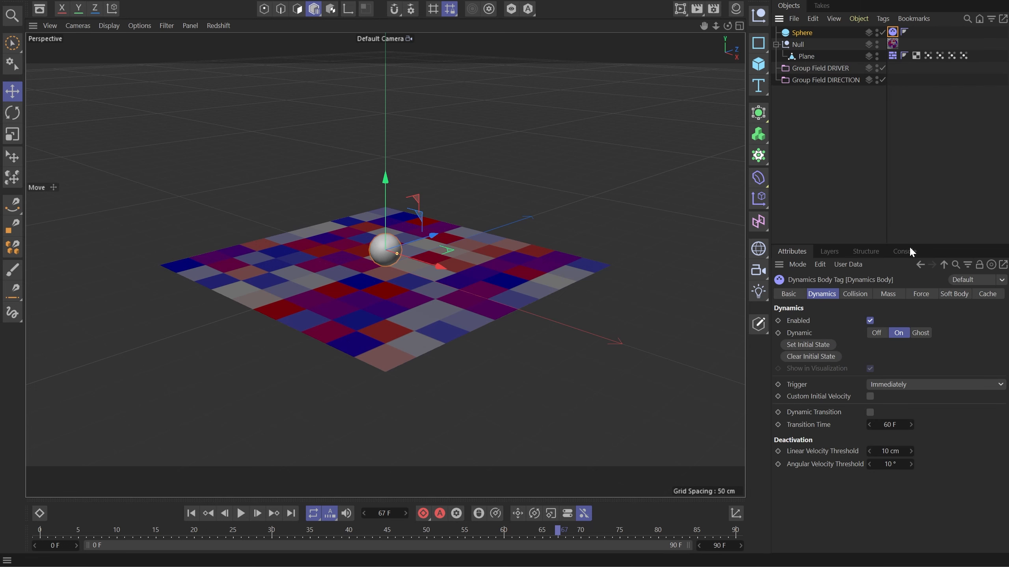
pyautogui.click(847, 295)
pyautogui.click(872, 372)
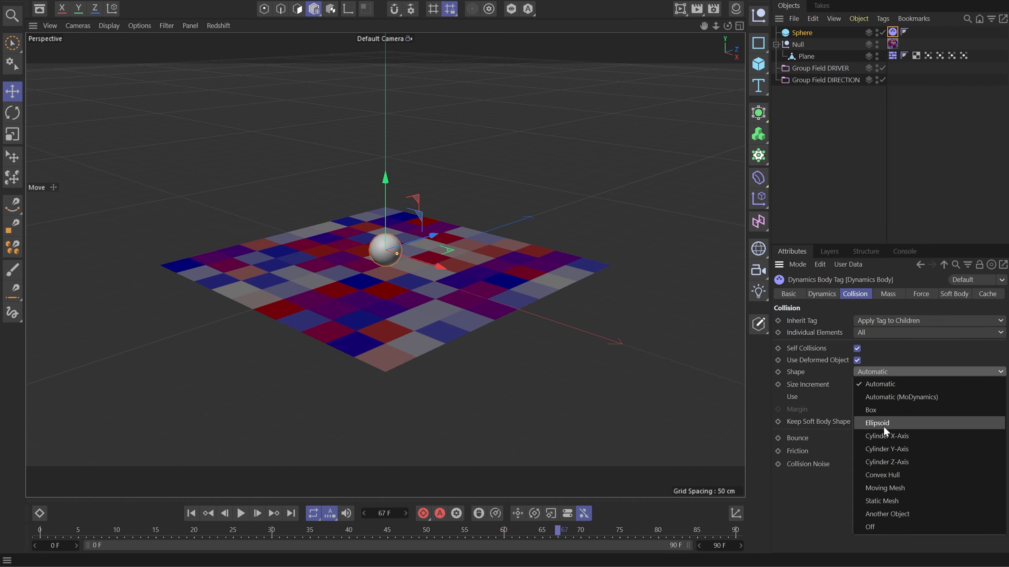
pyautogui.click(887, 418)
# - Give the sphere a custom initial linear velocity of 100 cm in X and move it about 138 cm back along the X axis
pyautogui.click(821, 294)
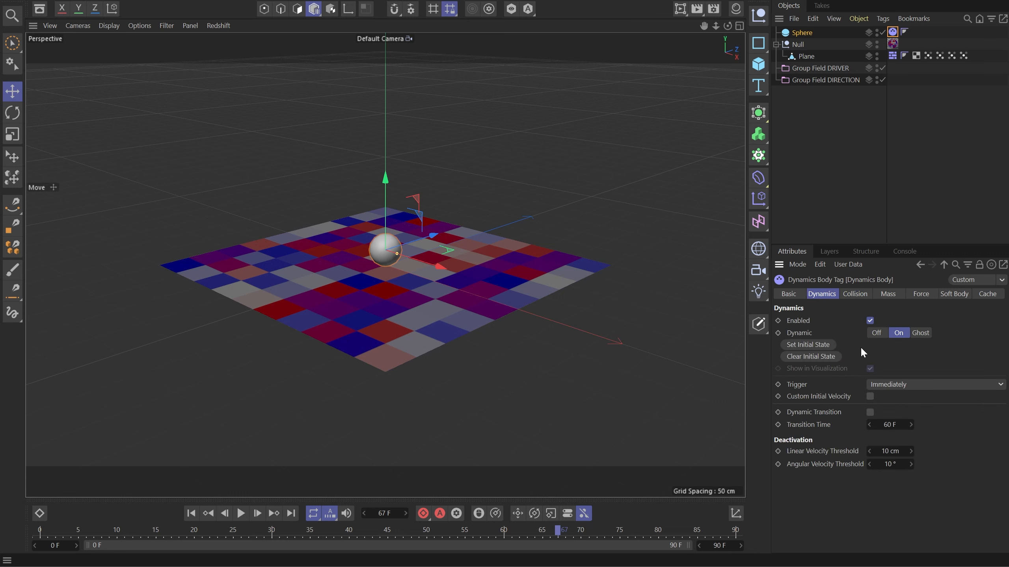
pyautogui.click(870, 396)
pyautogui.click(890, 409)
pyautogui.write('10')
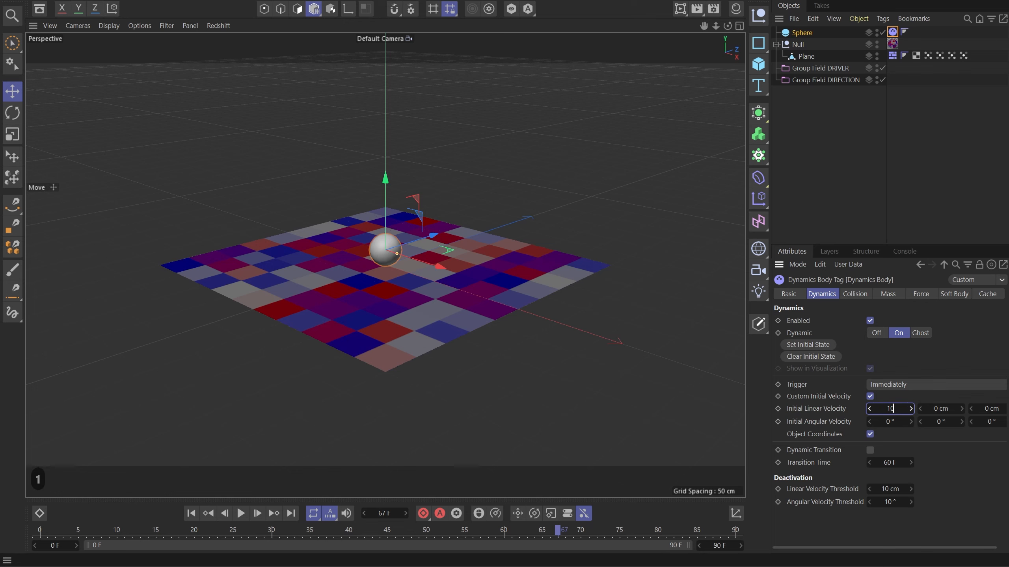
pyautogui.write('0')
pyautogui.press('Return')
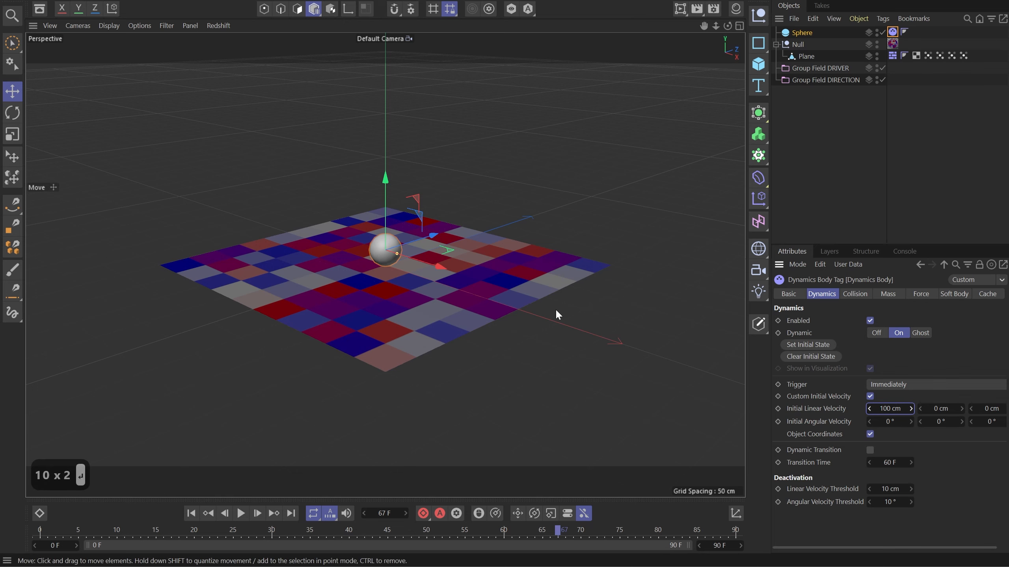
pyautogui.moveTo(436, 269); pyautogui.dragTo(364, 249)
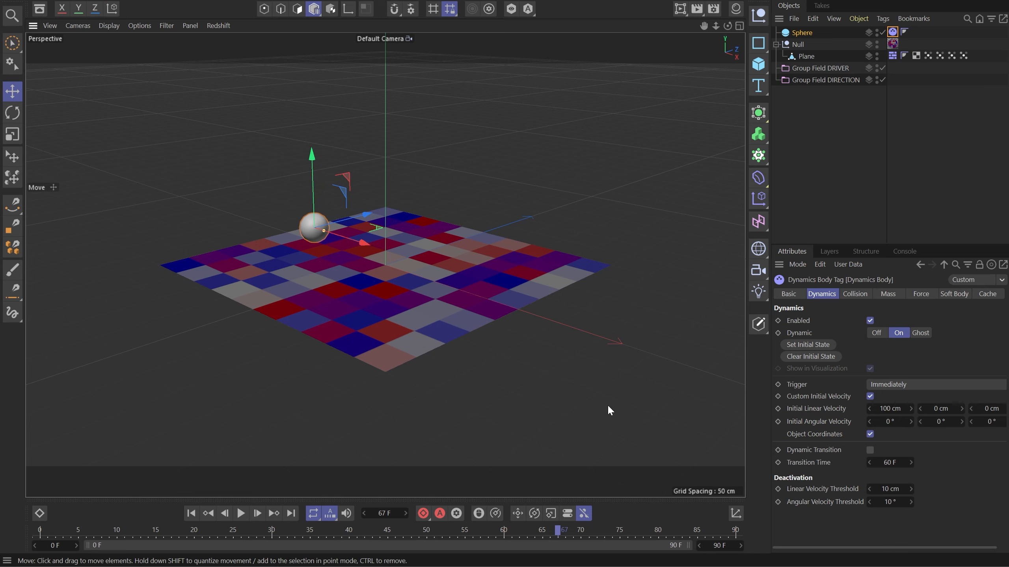
# - Set the project's maximum time to 150 frames
pyautogui.hotkey('ctrl', 'd')
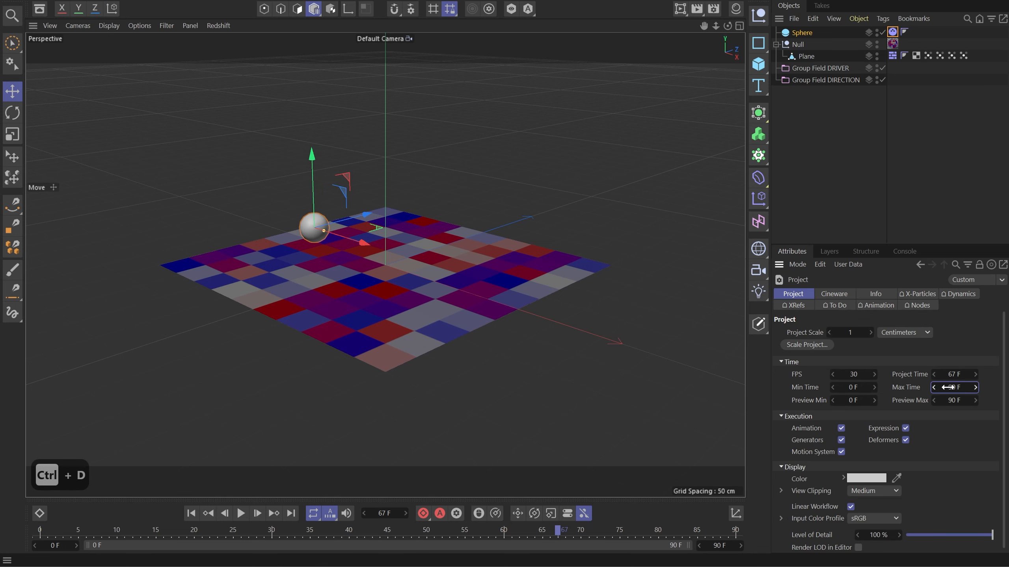
pyautogui.write('150')
pyautogui.press('Return')
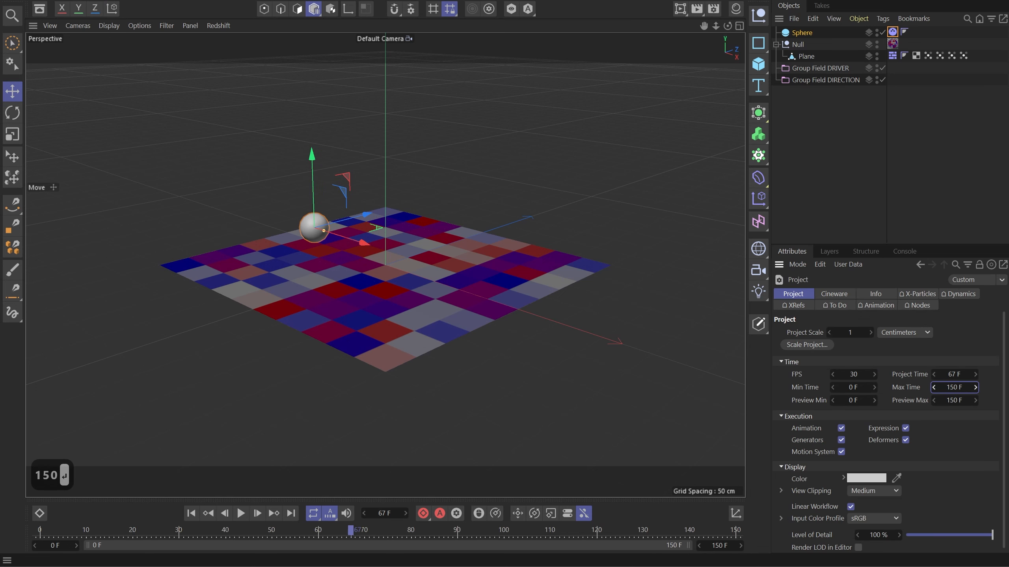
# - Play the rolling sphere simulation from the start and return to frame 0
pyautogui.click(193, 514)
pyautogui.click(246, 514)
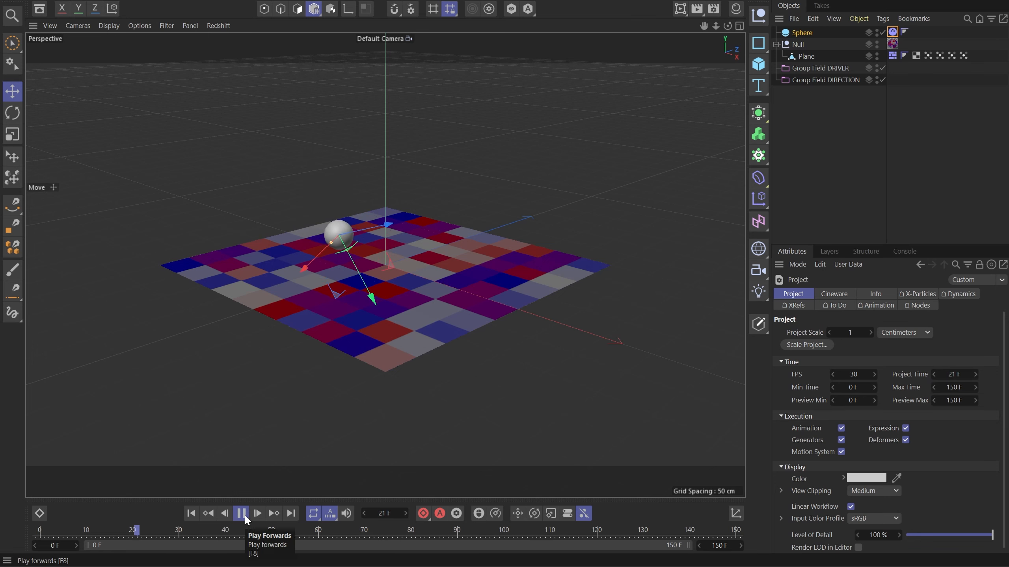
pyautogui.click(241, 514)
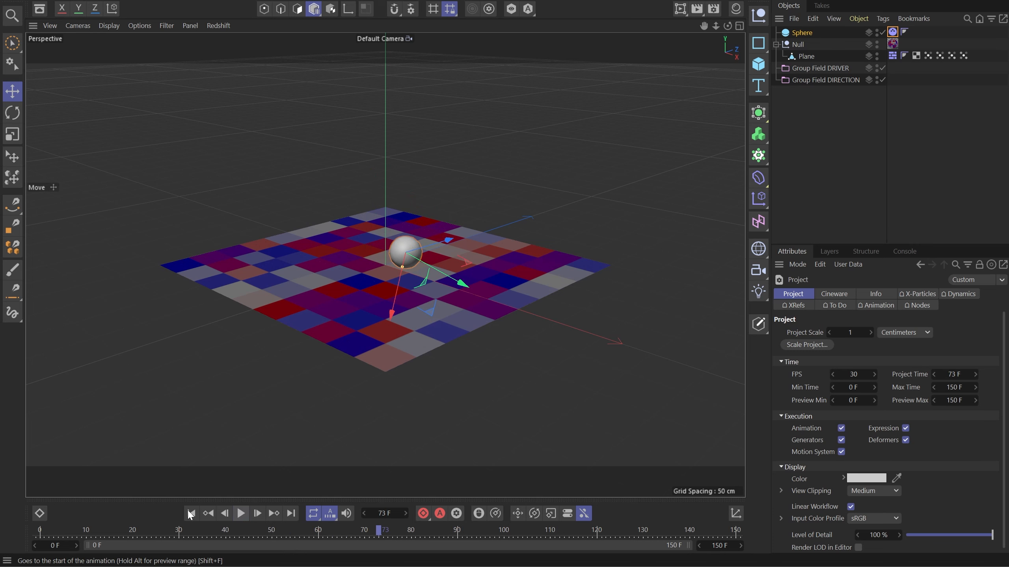
pyautogui.click(191, 514)
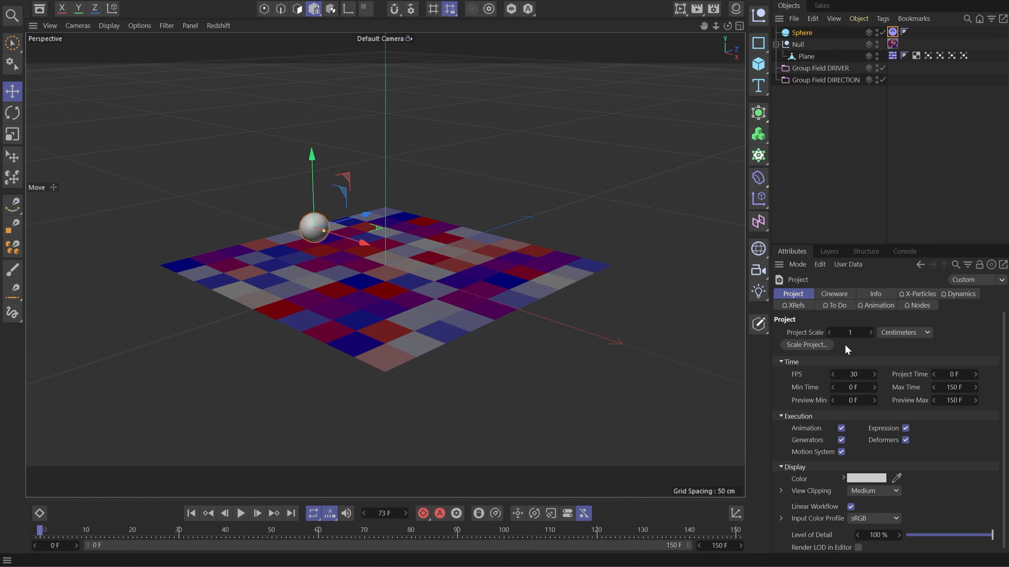
# - Bake the project's dynamics cache
pyautogui.click(960, 295)
pyautogui.click(832, 332)
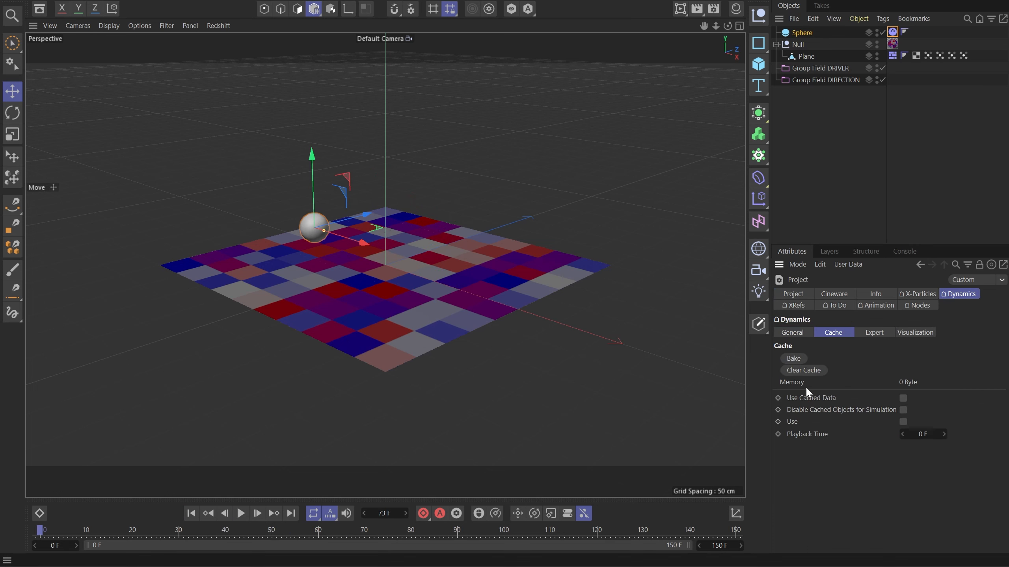
pyautogui.click(795, 359)
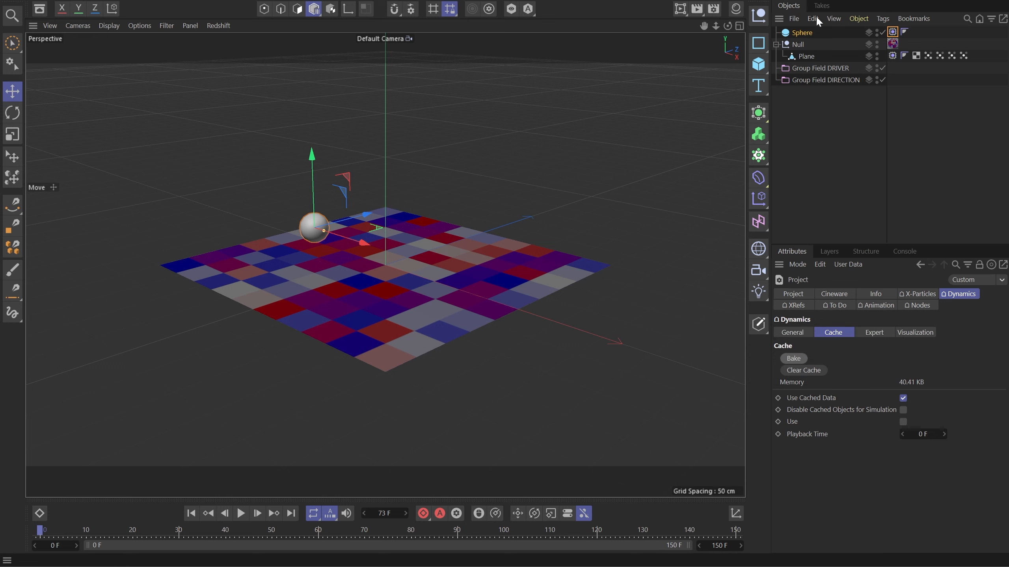
# - Add a Tracer for the sphere with Trace Vertices off, and play the animation before returning to frame 0
pyautogui.click(759, 155)
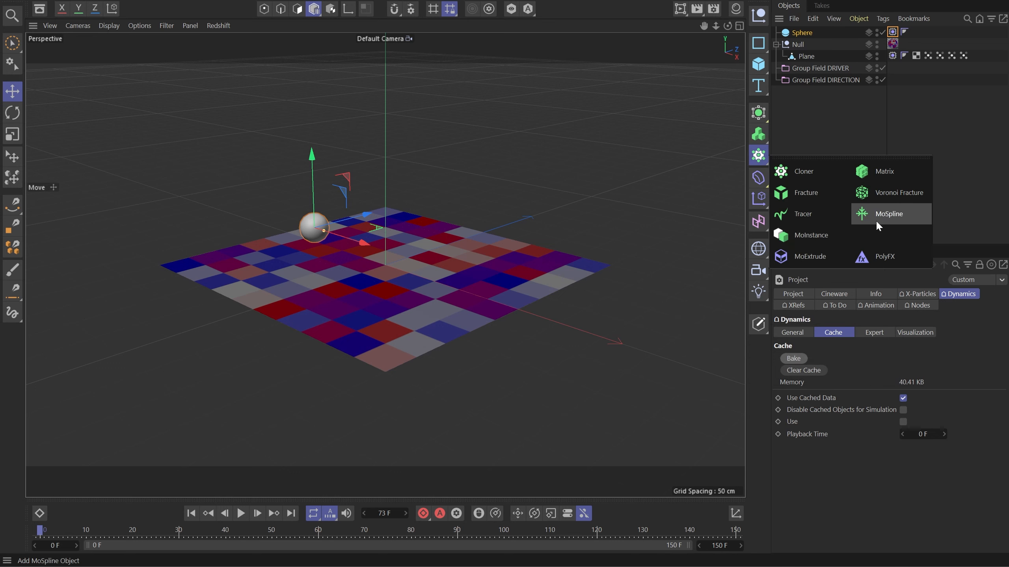
pyautogui.click(809, 214)
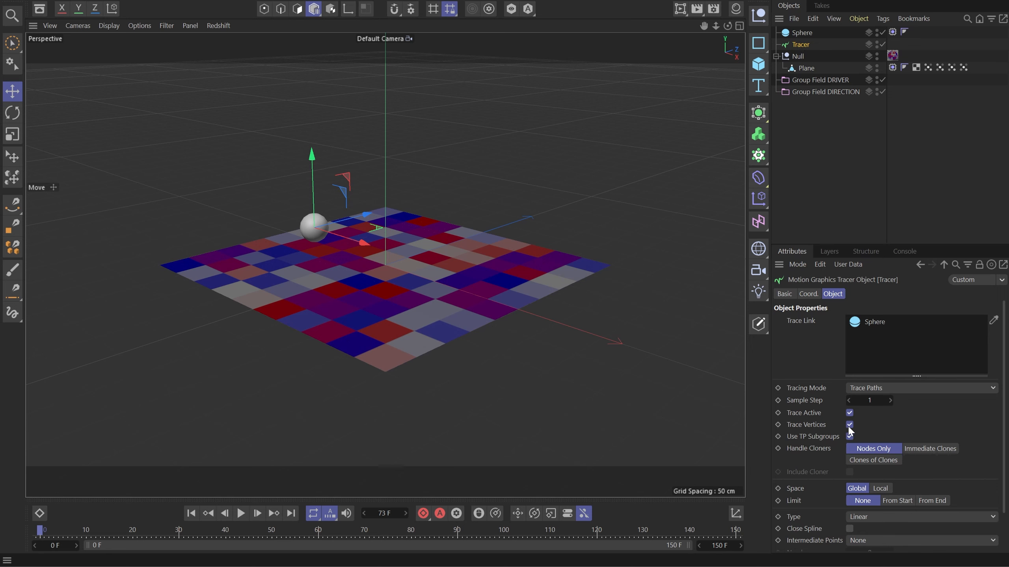
pyautogui.click(241, 514)
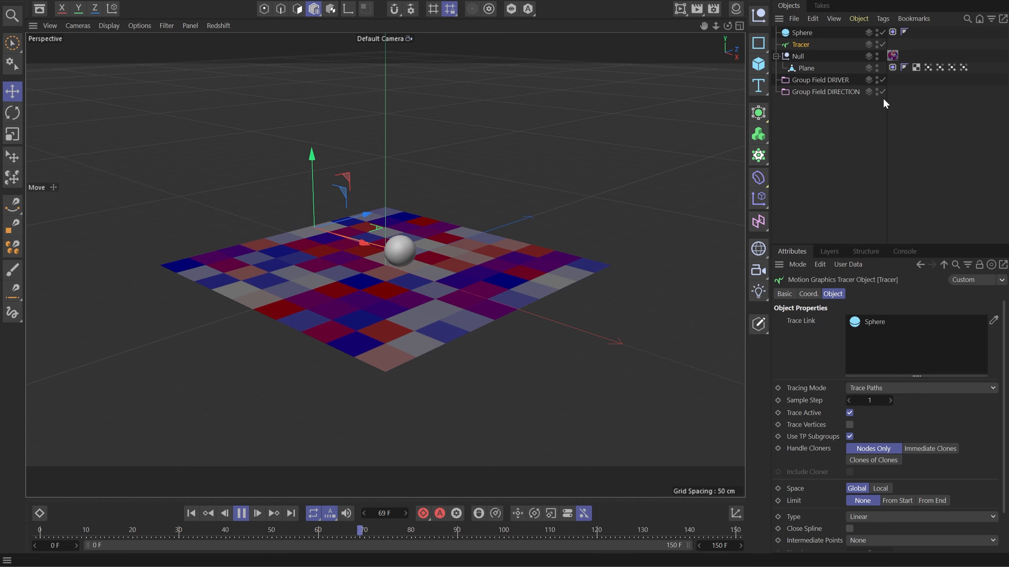
pyautogui.click(244, 515)
pyautogui.click(190, 513)
# - Reset the Tracer's X and Y position to 0 cm
pyautogui.click(807, 293)
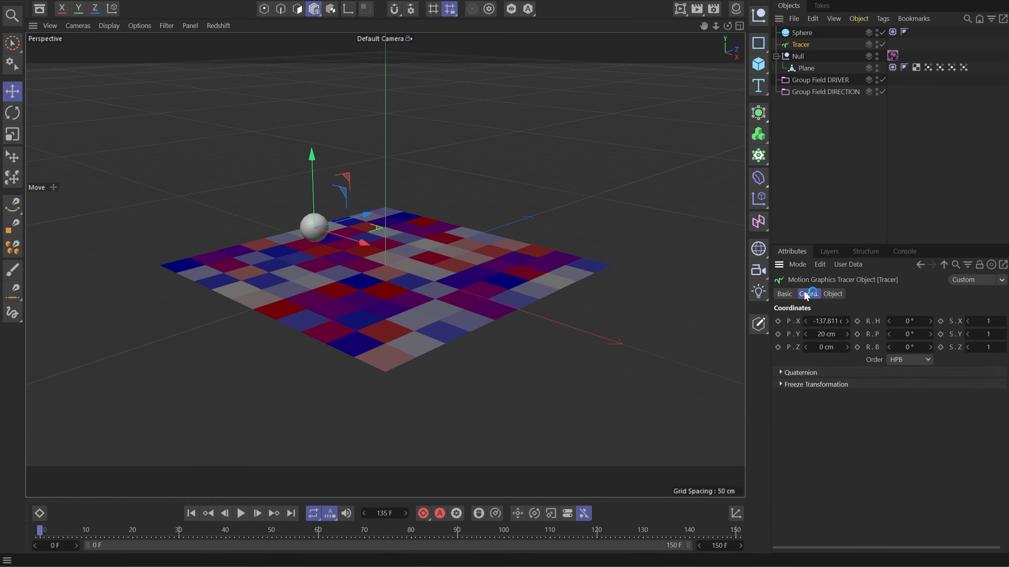
pyautogui.rightClick(847, 321)
pyautogui.rightClick(847, 334)
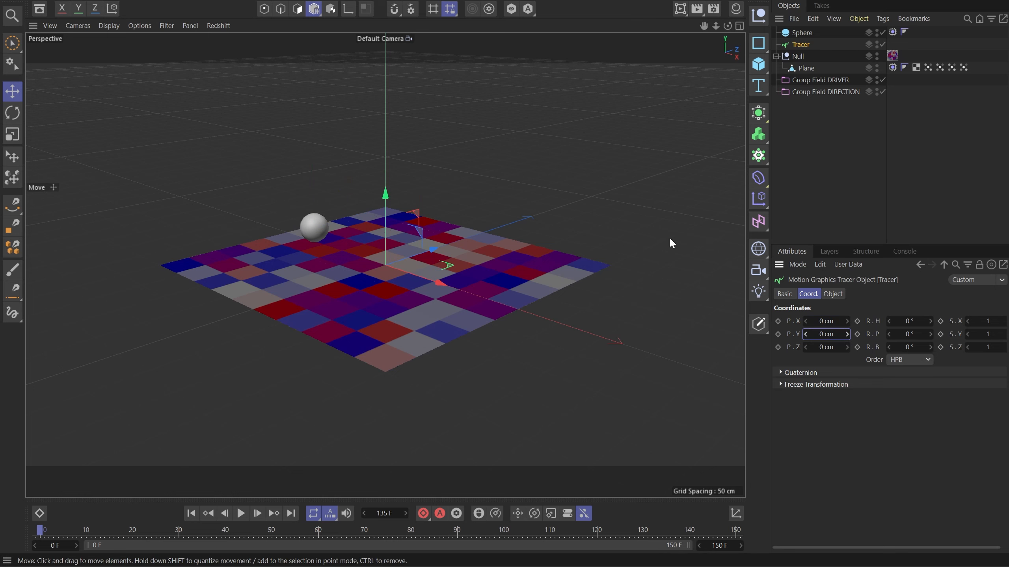
# - Add a Plain effector as a child of the Tracer and set its Y position offset to -20 cm
pyautogui.keyDown('shift'); pyautogui.click(762, 200); pyautogui.keyUp('shift')
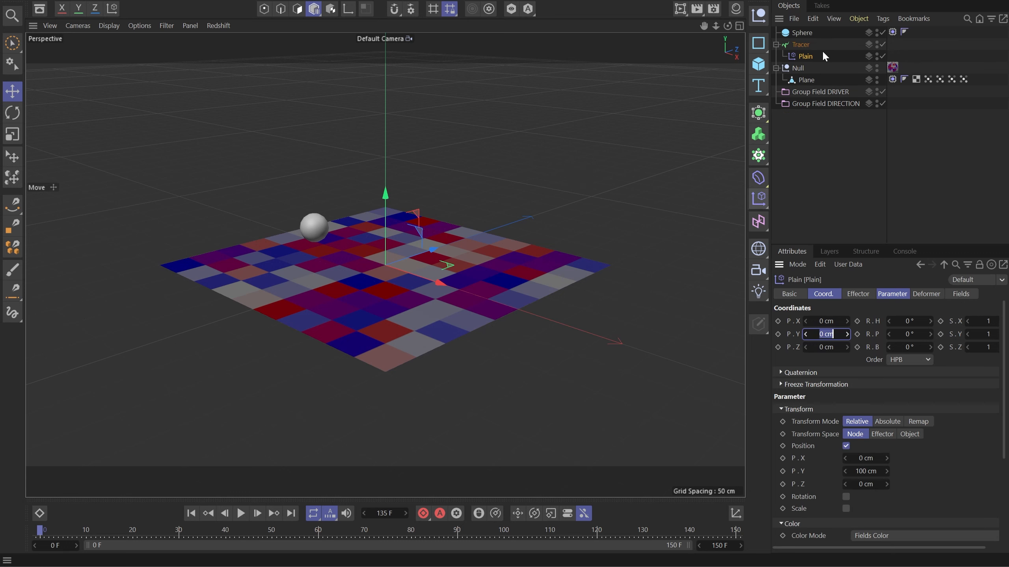
pyautogui.doubleClick(866, 471)
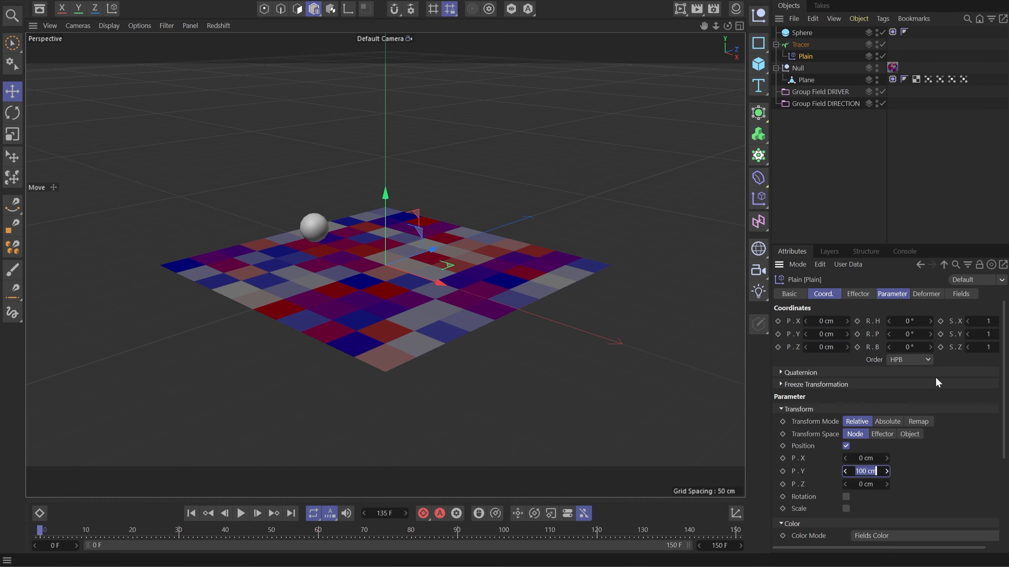
pyautogui.write('-20')
pyautogui.press('Return')
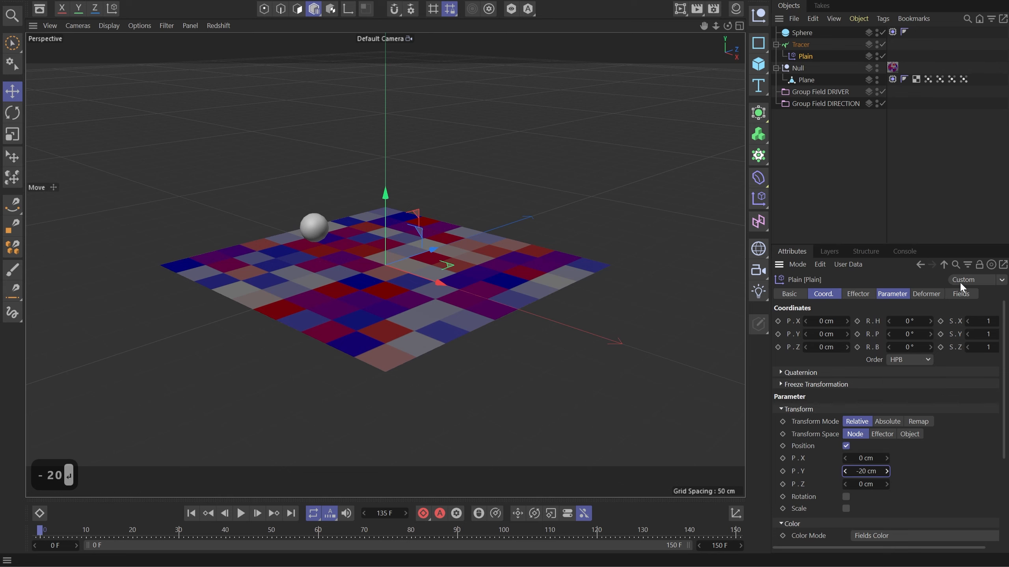
# - Set the Plain effector's deformation to Point and transform space to Effector, and play to frame 130 to check the traced path
pyautogui.click(926, 293)
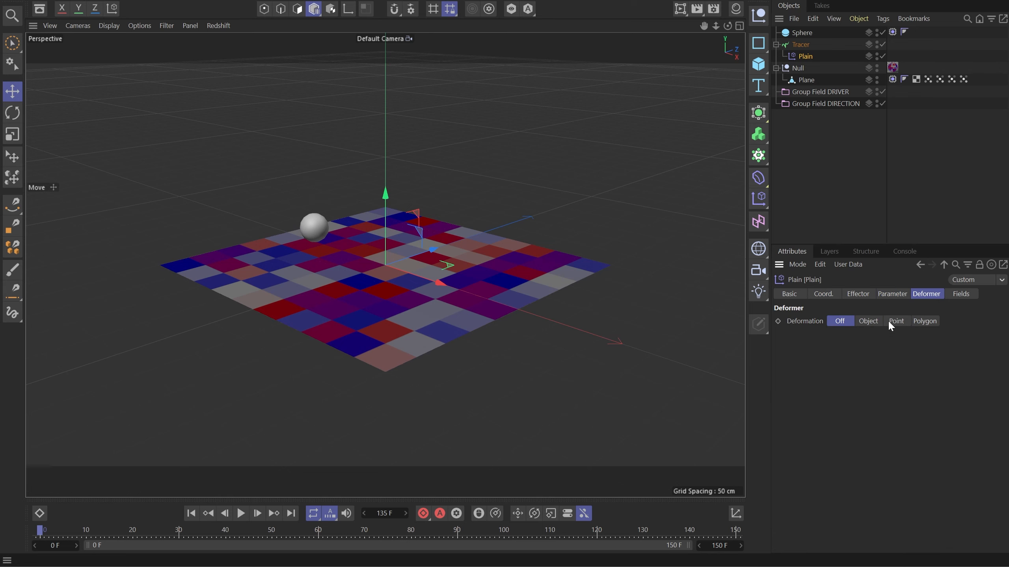
pyautogui.click(900, 320)
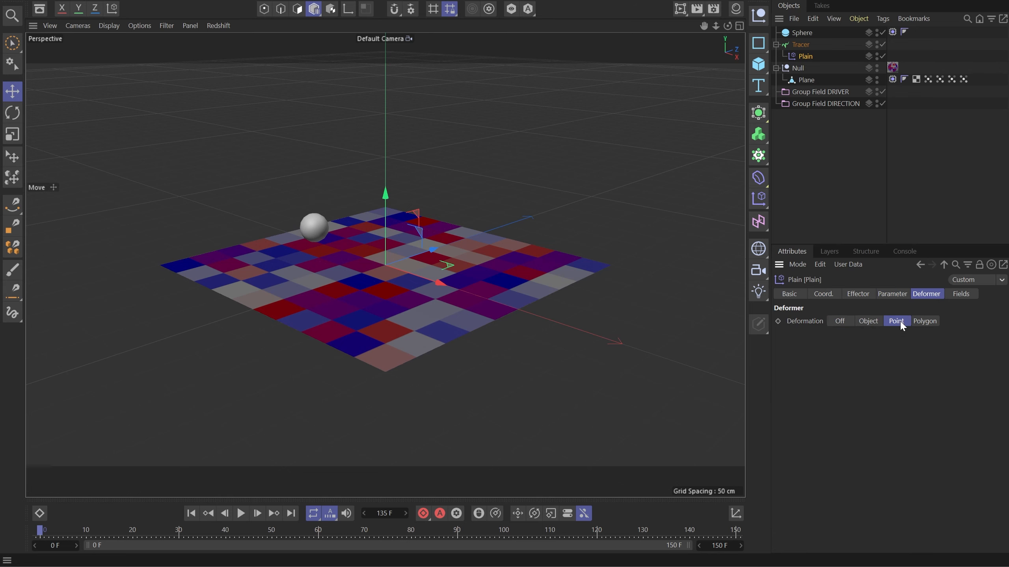
pyautogui.click(865, 293)
pyautogui.click(892, 294)
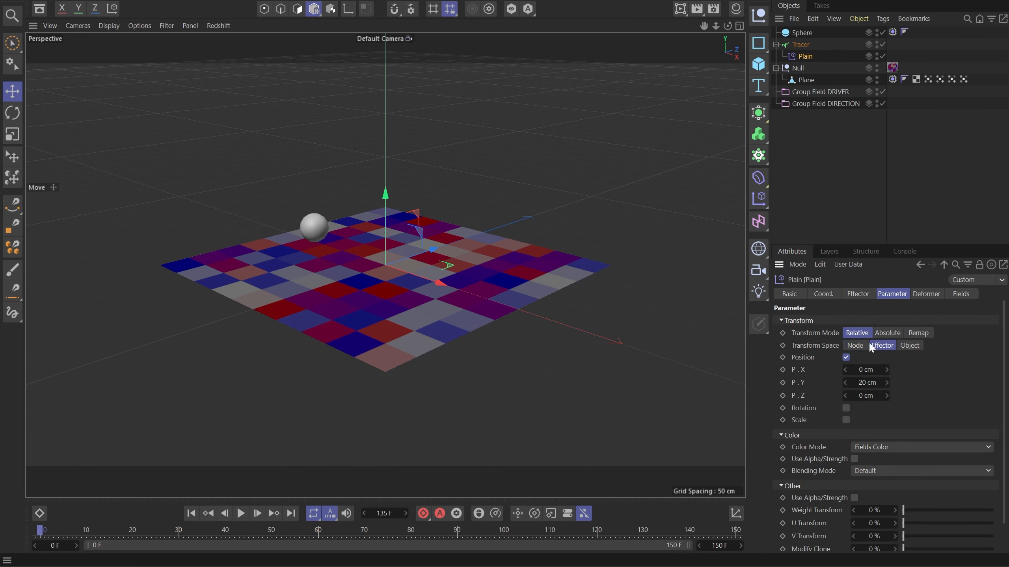
pyautogui.click(241, 514)
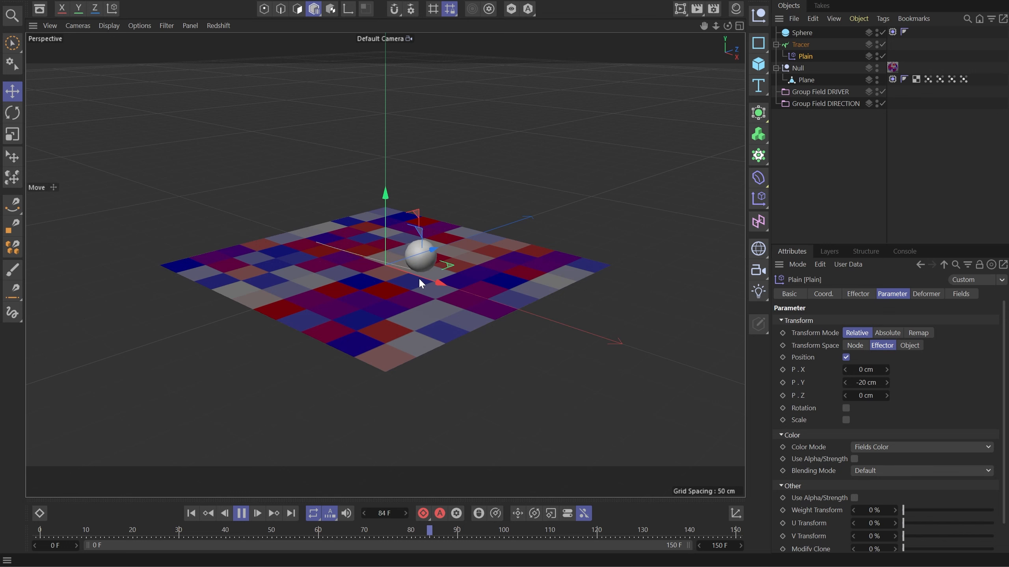
pyautogui.press('F8')
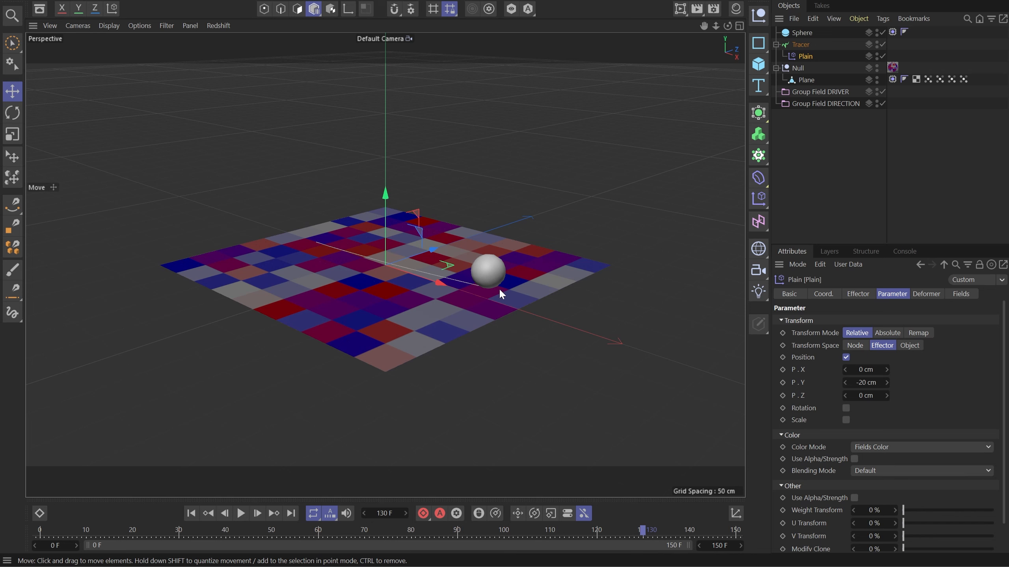
# - Add the Tracer as a field layer in Group Field DRIVER and set its distance mode to Radius
pyautogui.click(825, 92)
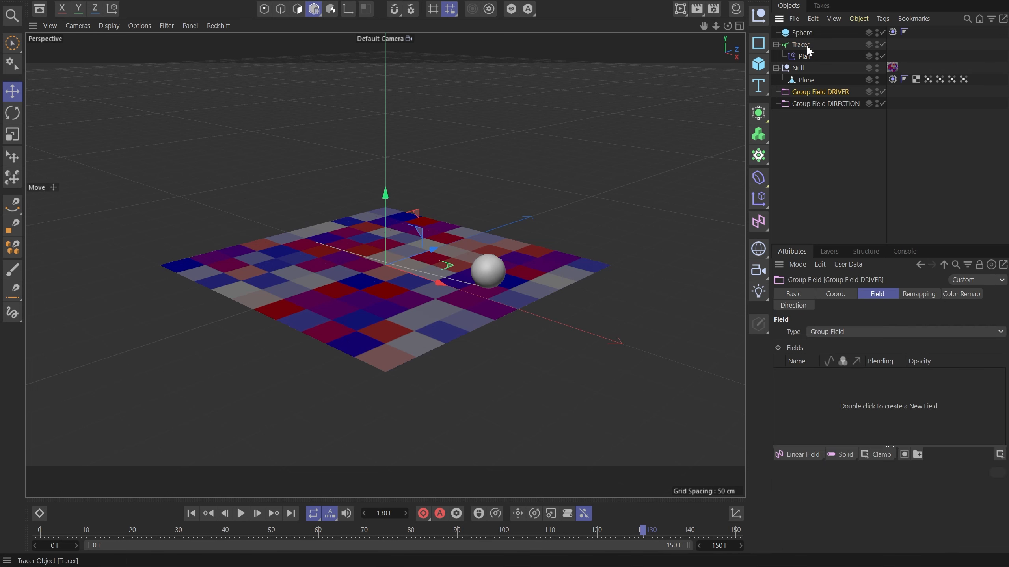
pyautogui.moveTo(843, 423); pyautogui.dragTo(813, 386)
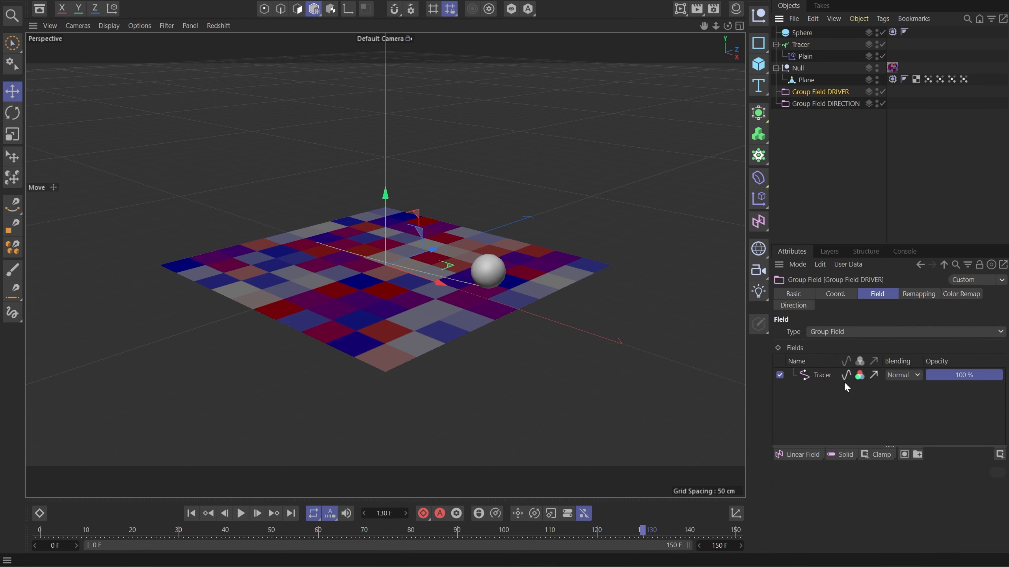
pyautogui.click(823, 375)
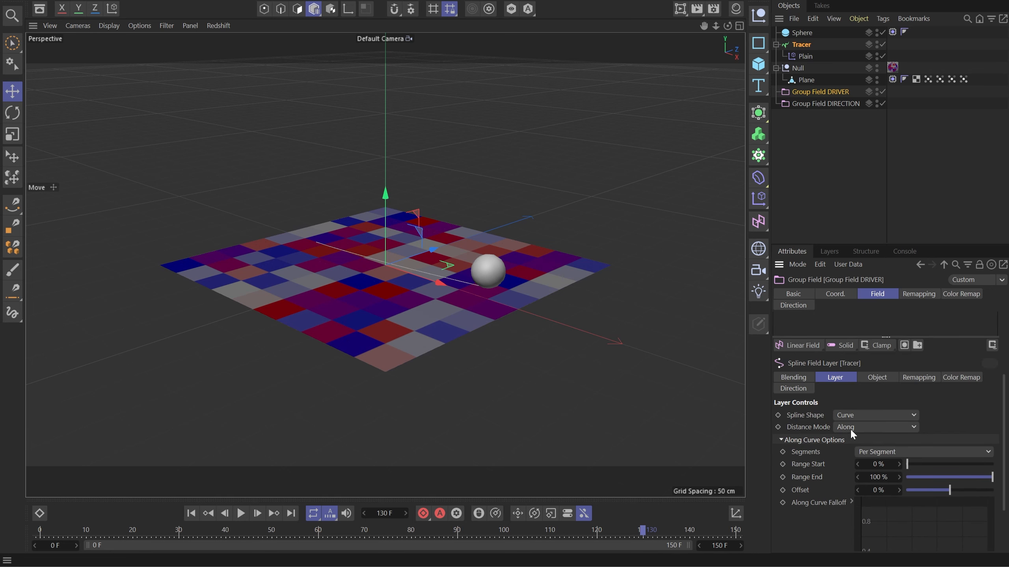
pyautogui.click(849, 432)
pyautogui.click(839, 425)
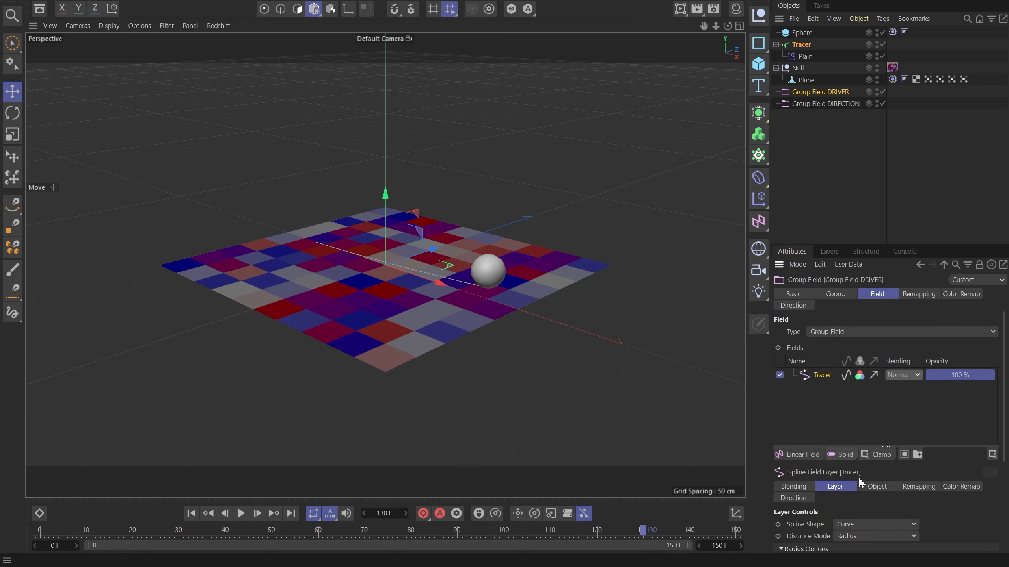
# - Set the direction length of the Tracer layer in Group Field DRIVER to Normalize
pyautogui.click(918, 486)
pyautogui.click(799, 358)
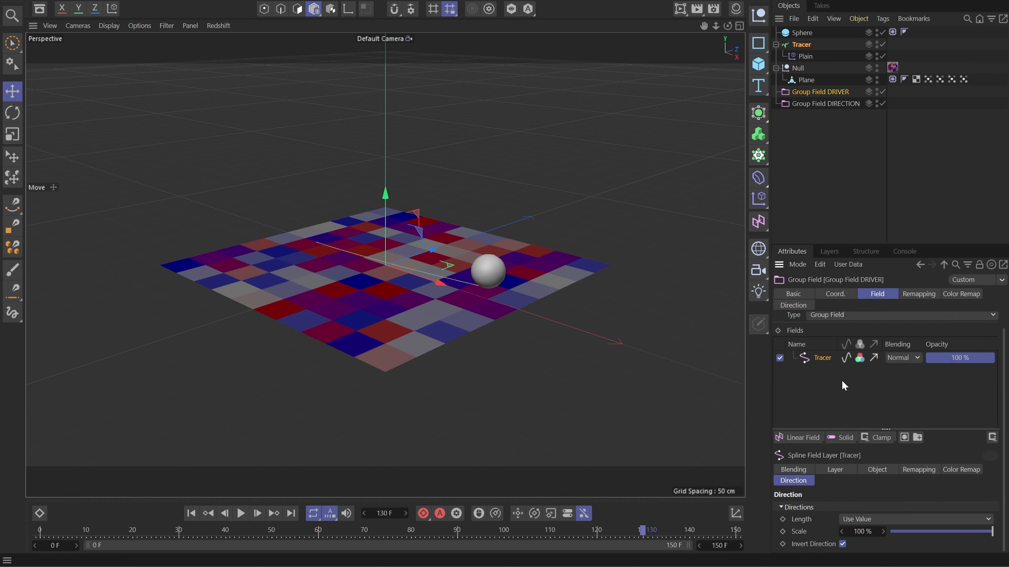
pyautogui.click(862, 519)
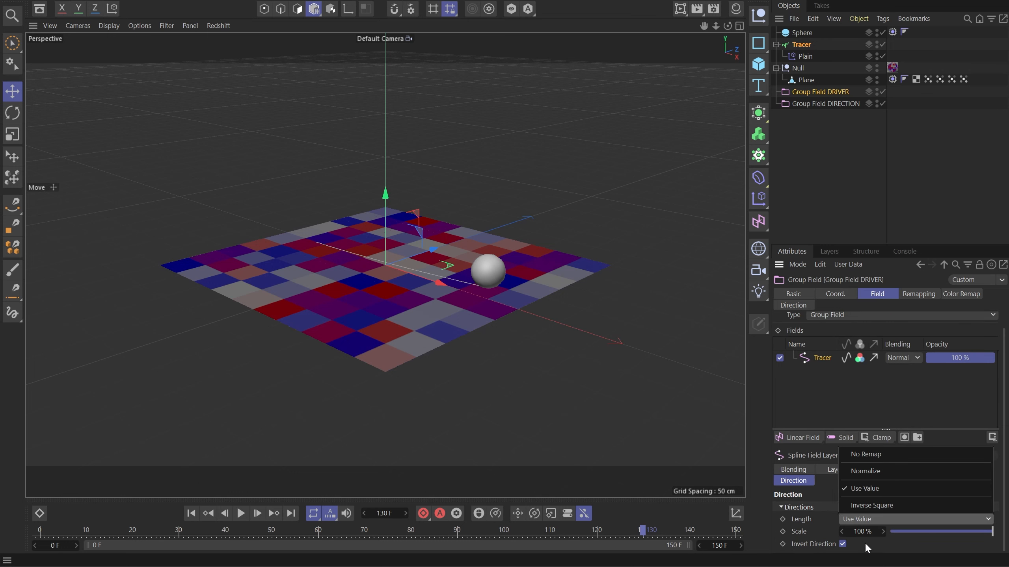
pyautogui.click(887, 472)
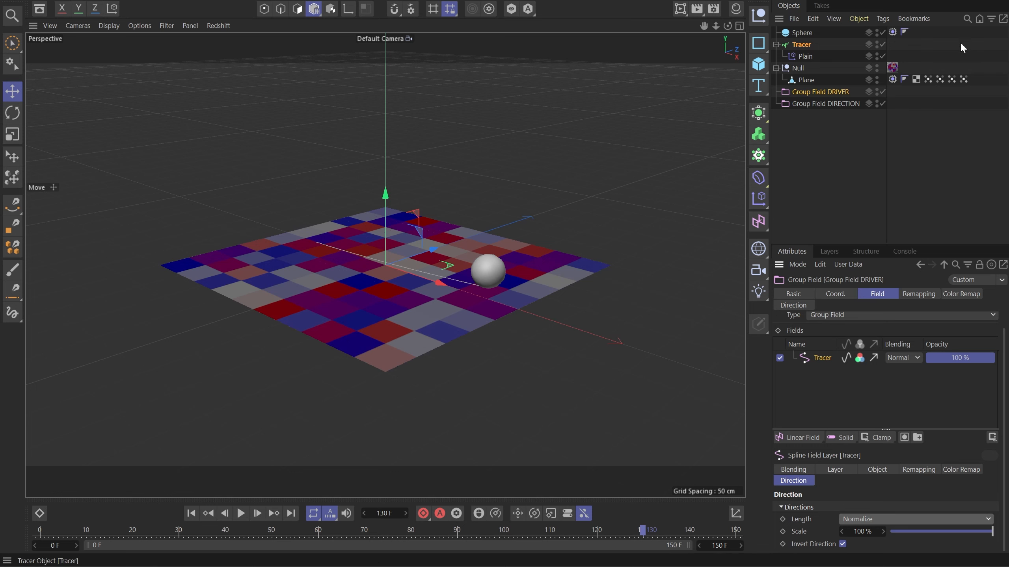
# - Open the plane's weight vertex map and set the radius of its nested Tracer layer to 100 cm
pyautogui.click(927, 80)
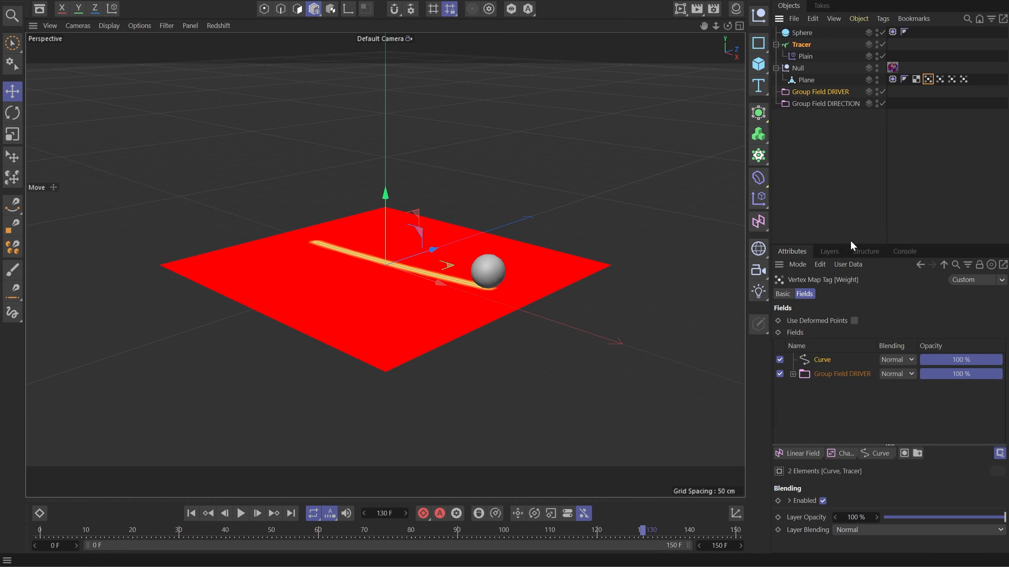
pyautogui.click(792, 375)
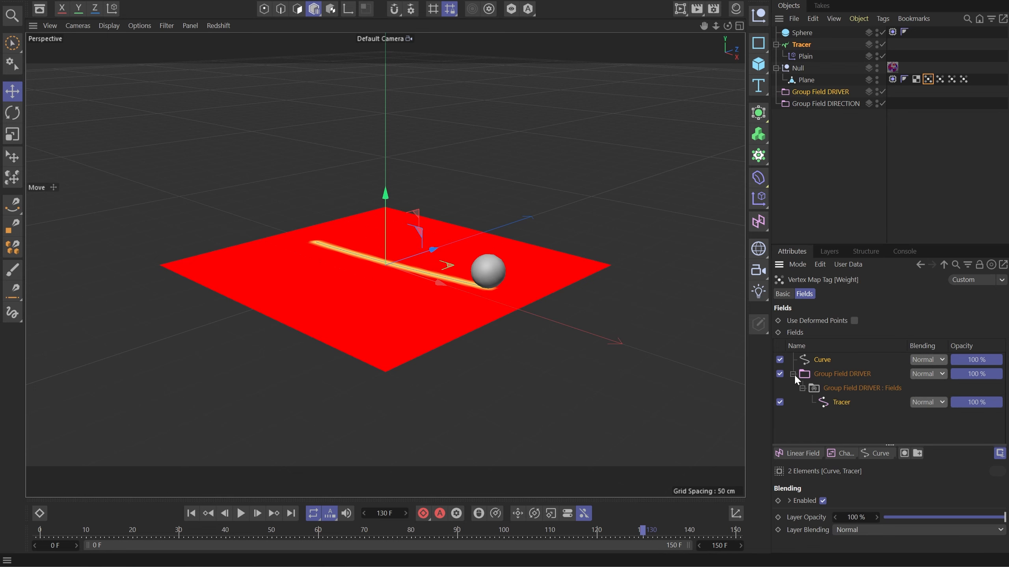
pyautogui.click(844, 401)
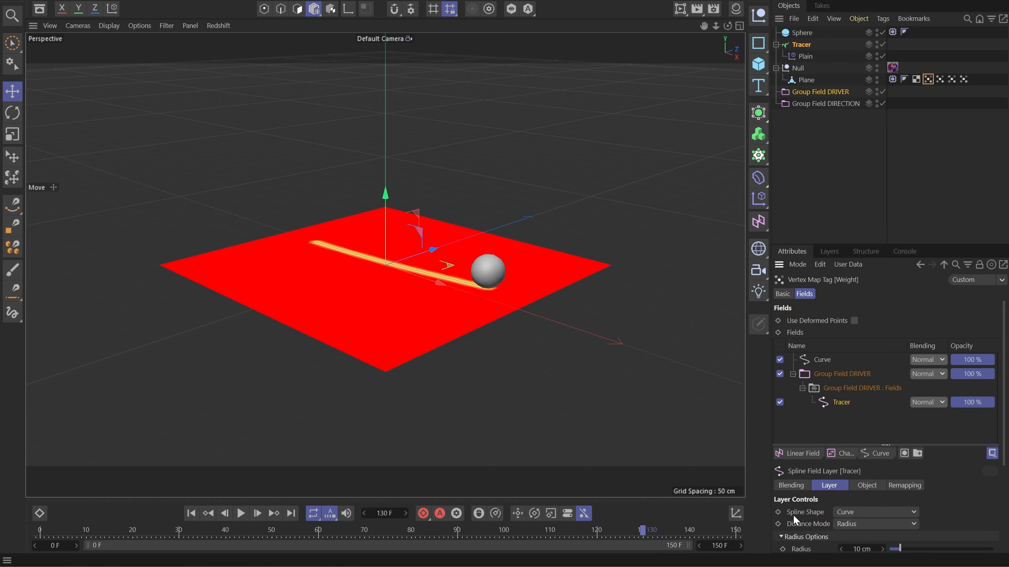
pyautogui.scroll(-3, 867, 491)
pyautogui.write('100')
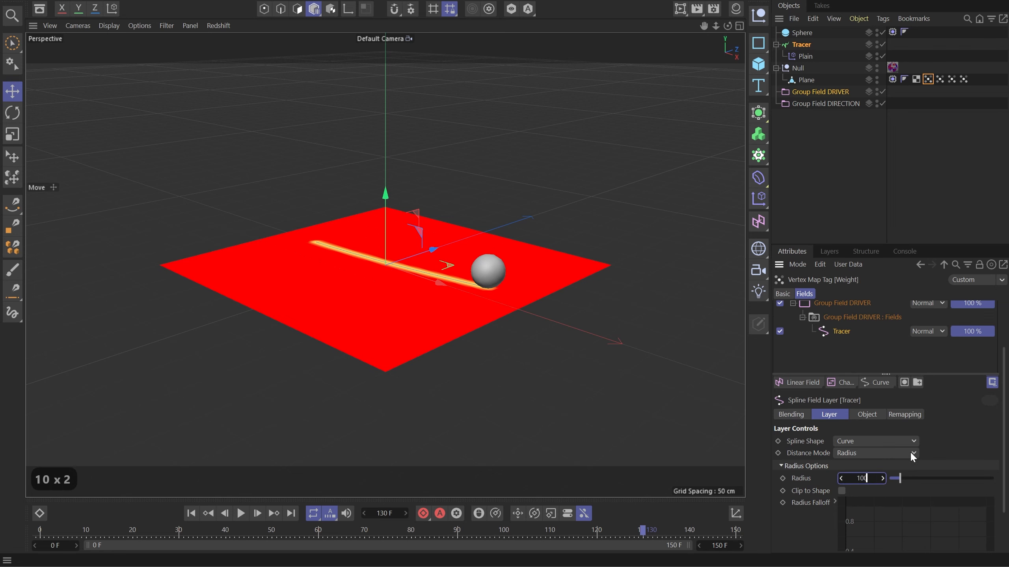
pyautogui.press('Return')
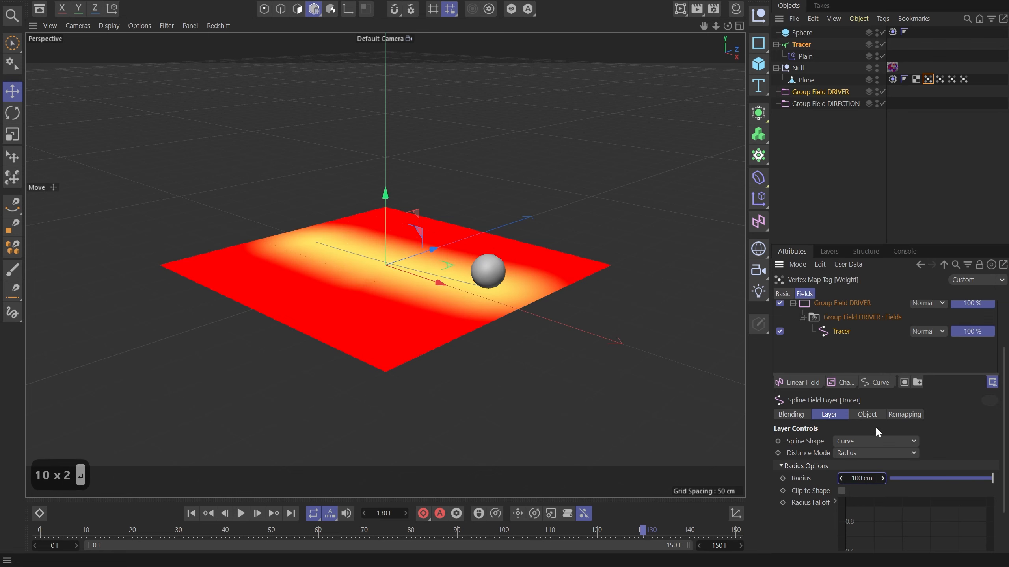
# - Bring up the Redshift RenderView with the weight map selected and play from frame 0 to 125 to check the texture displacement
pyautogui.hotkey('alt', 'Tab')
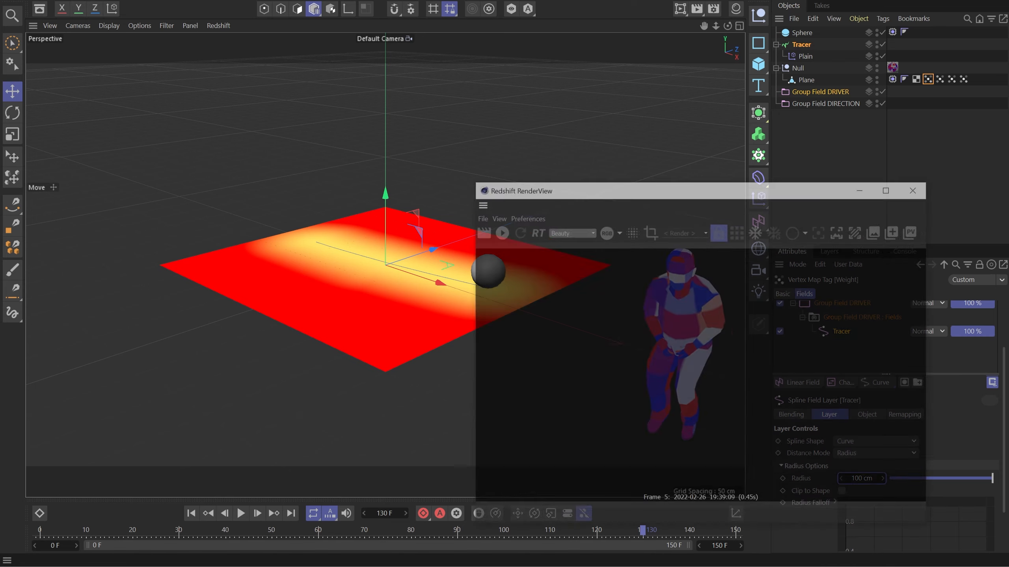
pyautogui.click(473, 195)
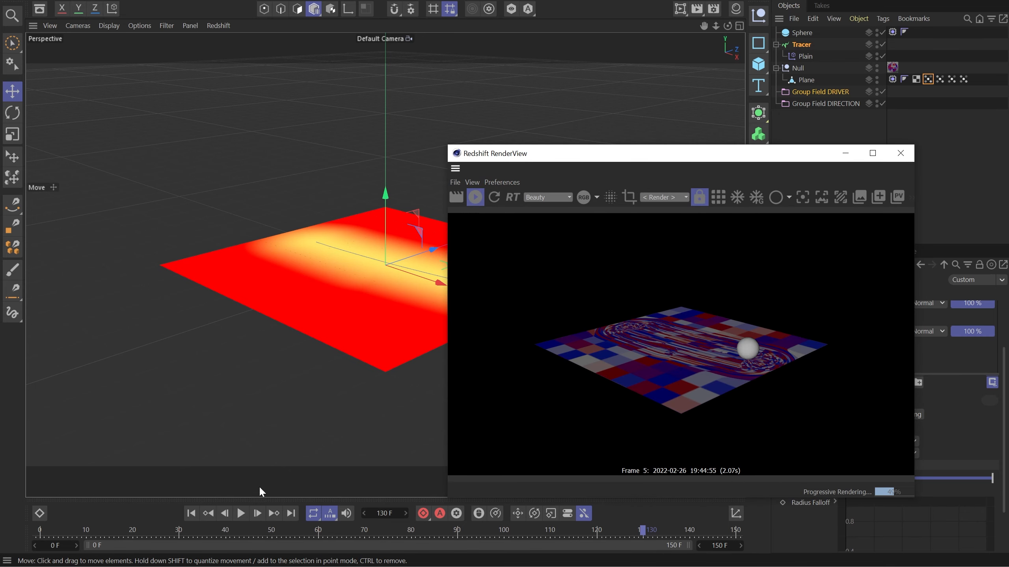
pyautogui.click(188, 514)
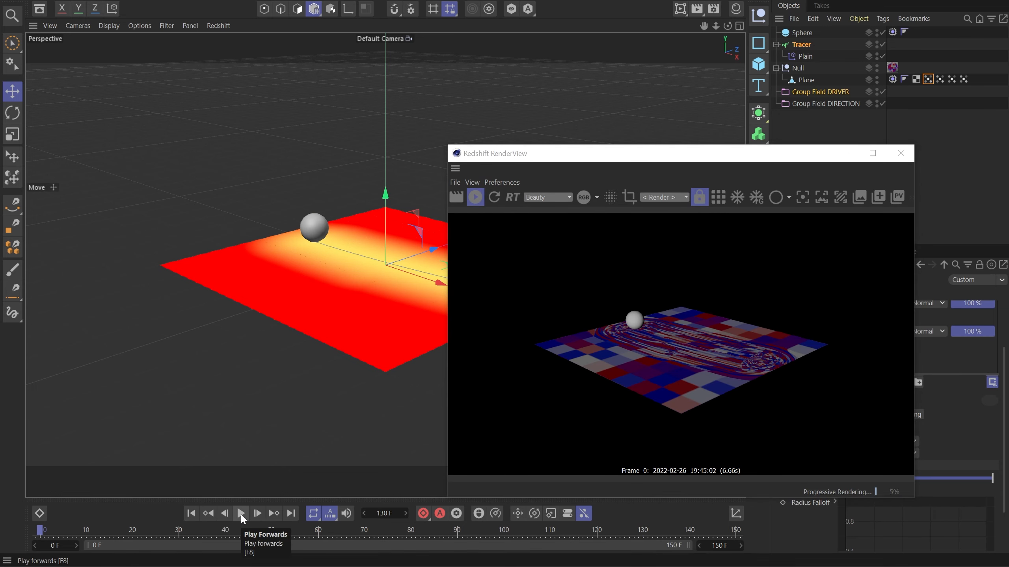
pyautogui.click(229, 321)
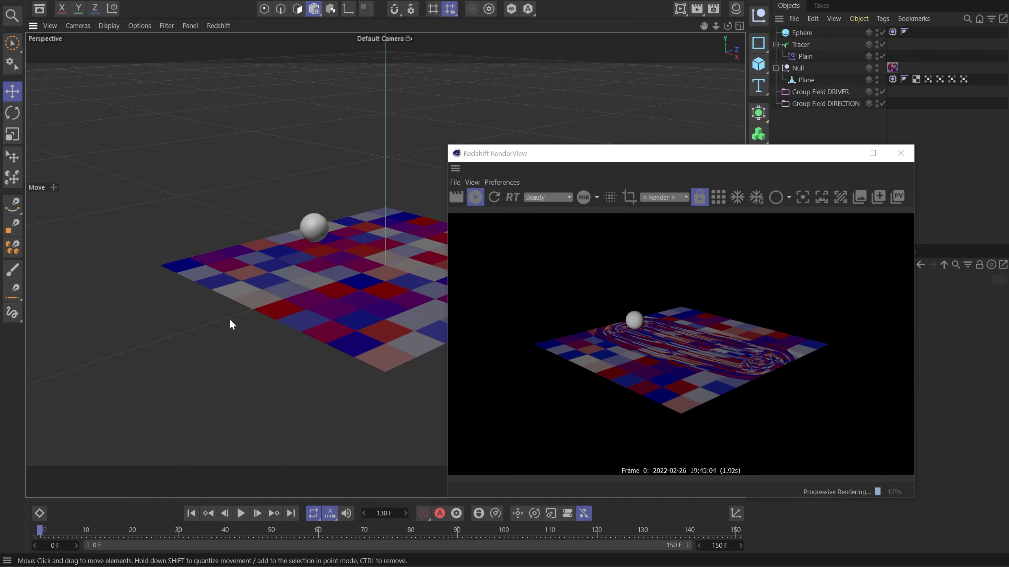
pyautogui.click(815, 80)
pyautogui.click(928, 80)
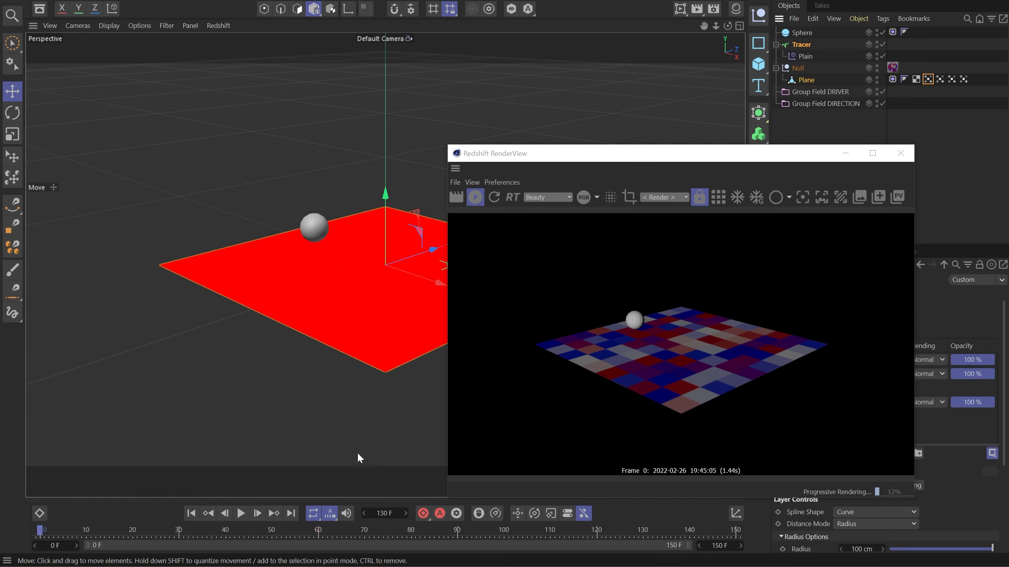
pyautogui.click(241, 513)
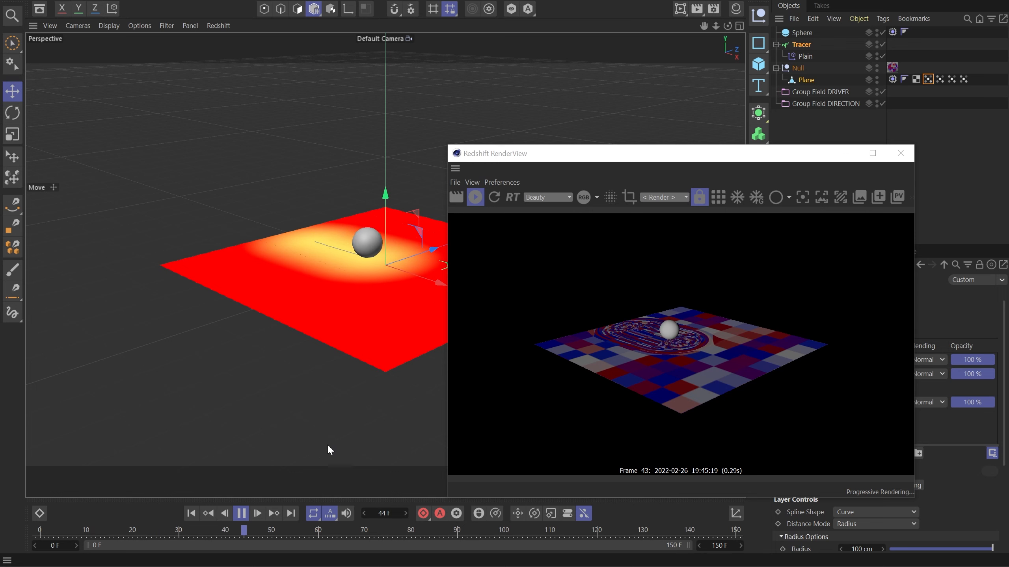
pyautogui.keyDown('alt'); pyautogui.moveTo(358, 288); pyautogui.dragTo(402, 357); pyautogui.keyUp('alt')
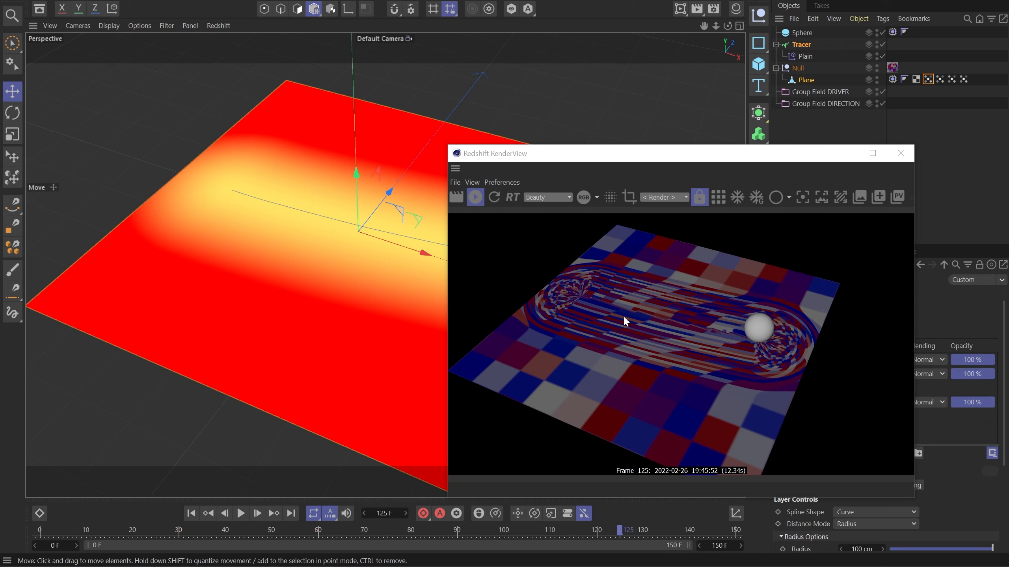
# - Reshape the weight vertex map's Curve layer into a bell, peaking near mid-range and falling back to zero at the end
pyautogui.click(926, 81)
pyautogui.moveTo(779, 163); pyautogui.dragTo(645, 123)
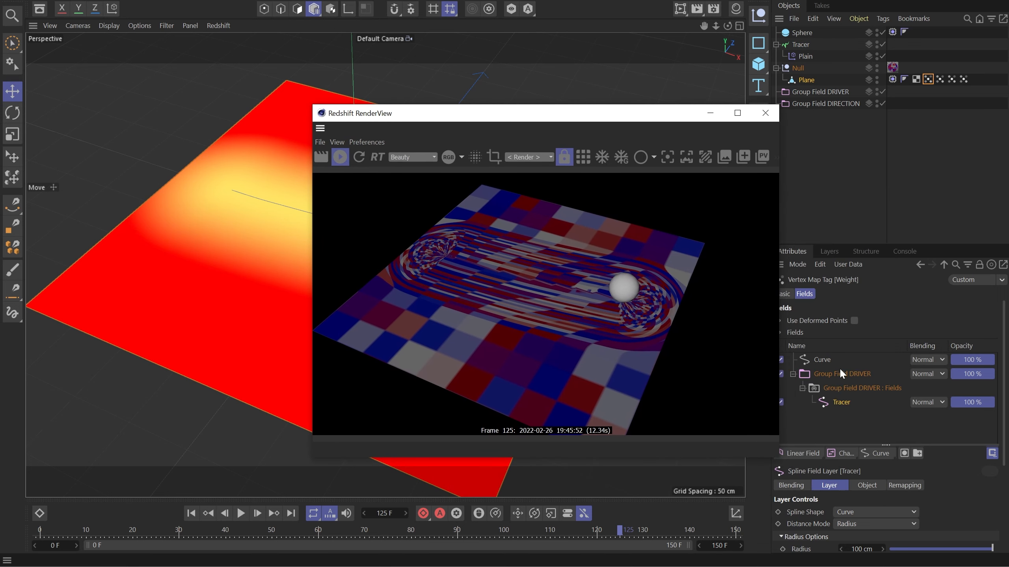
pyautogui.click(819, 359)
pyautogui.scroll(-3, 802, 505)
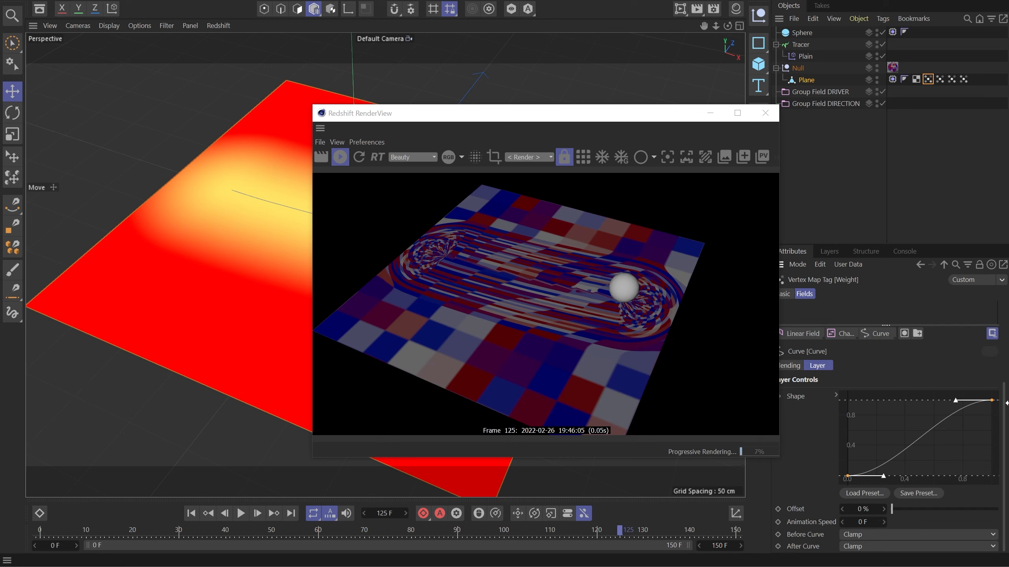
pyautogui.moveTo(992, 400); pyautogui.dragTo(927, 400)
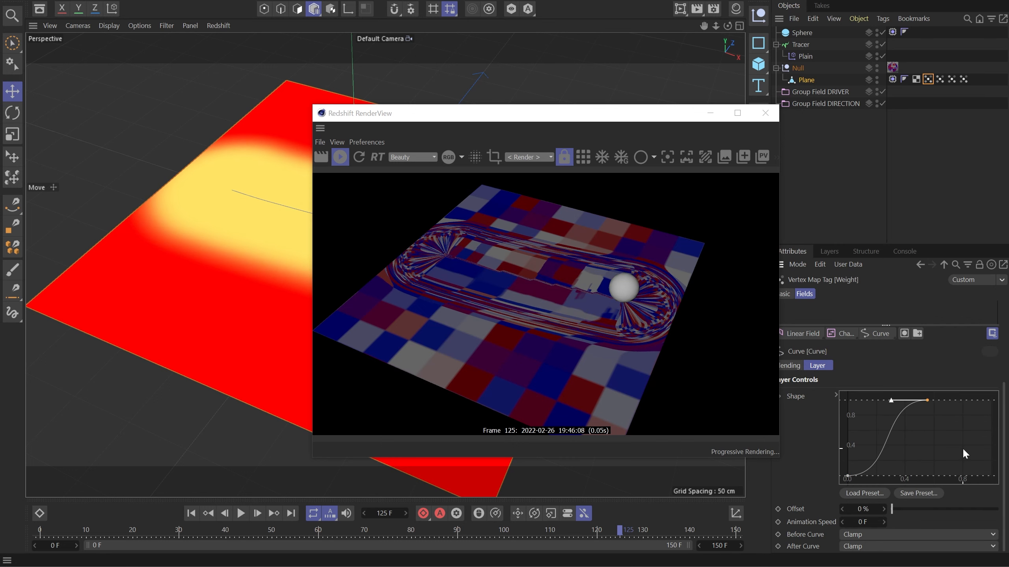
pyautogui.scroll(3, 815, 515)
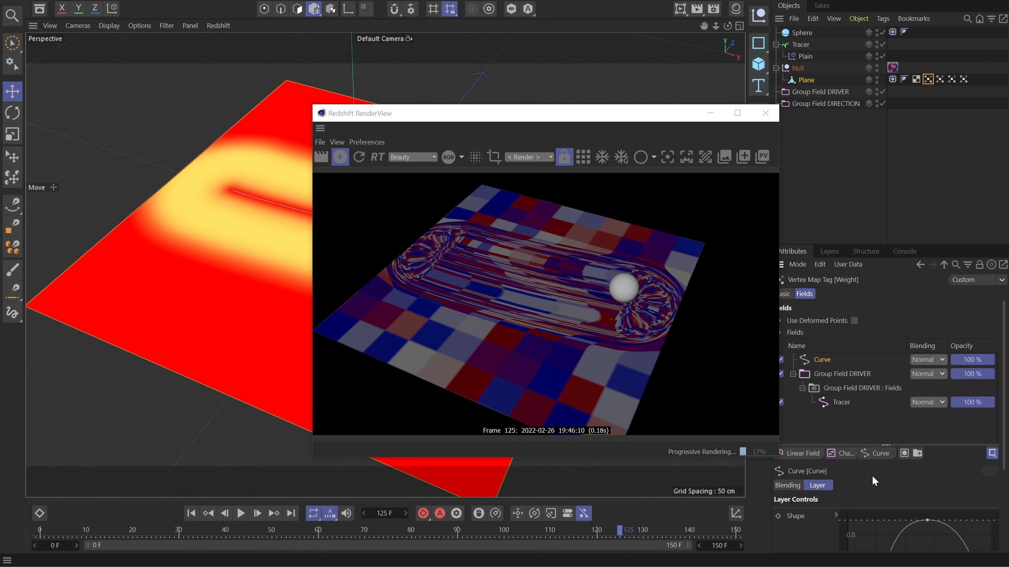
pyautogui.scroll(-3, 872, 474)
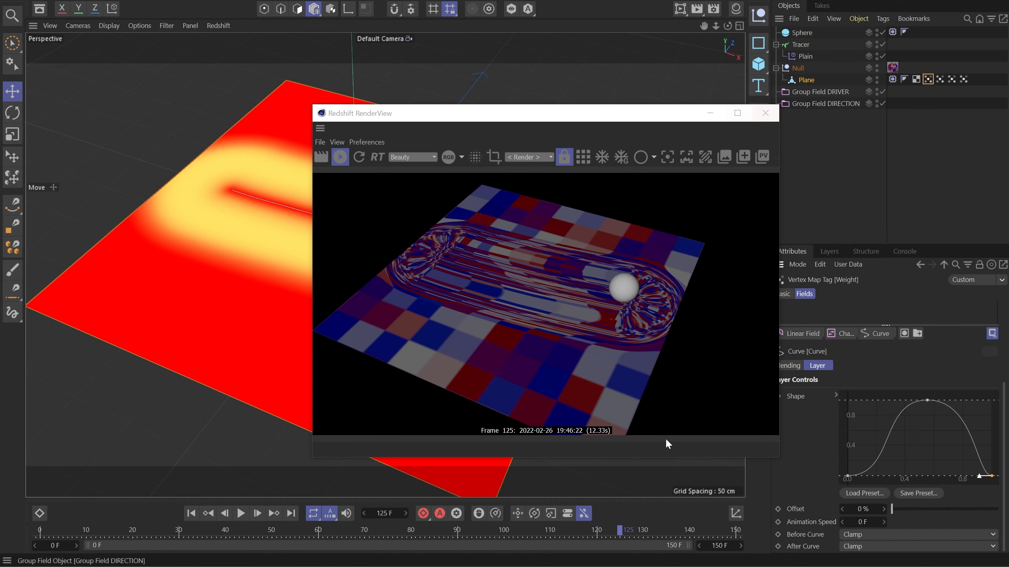
# - Adjust the value of the Constant node that scales the texture offset in the RS Material shader graph
pyautogui.click(846, 566)
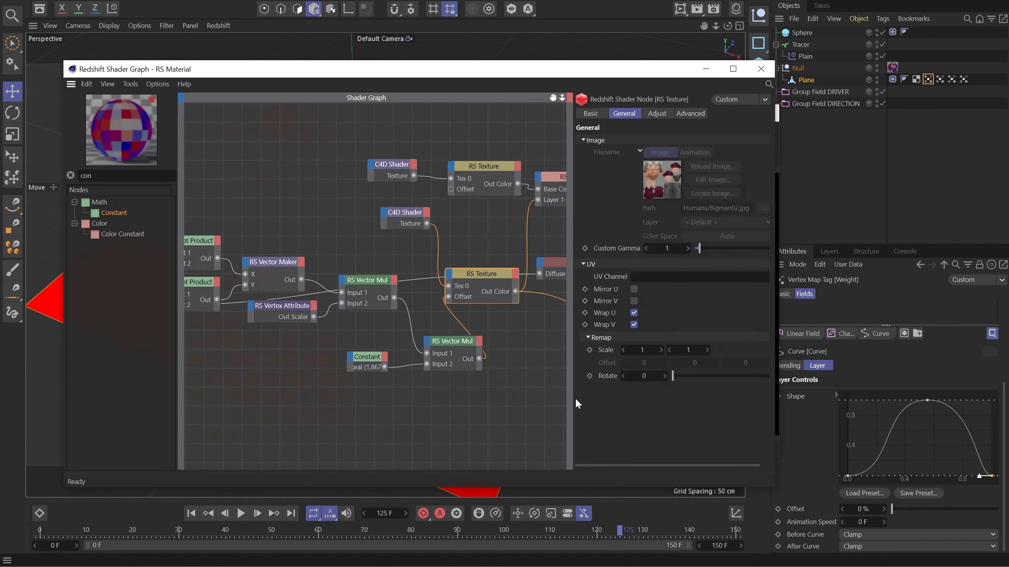
pyautogui.click(366, 357)
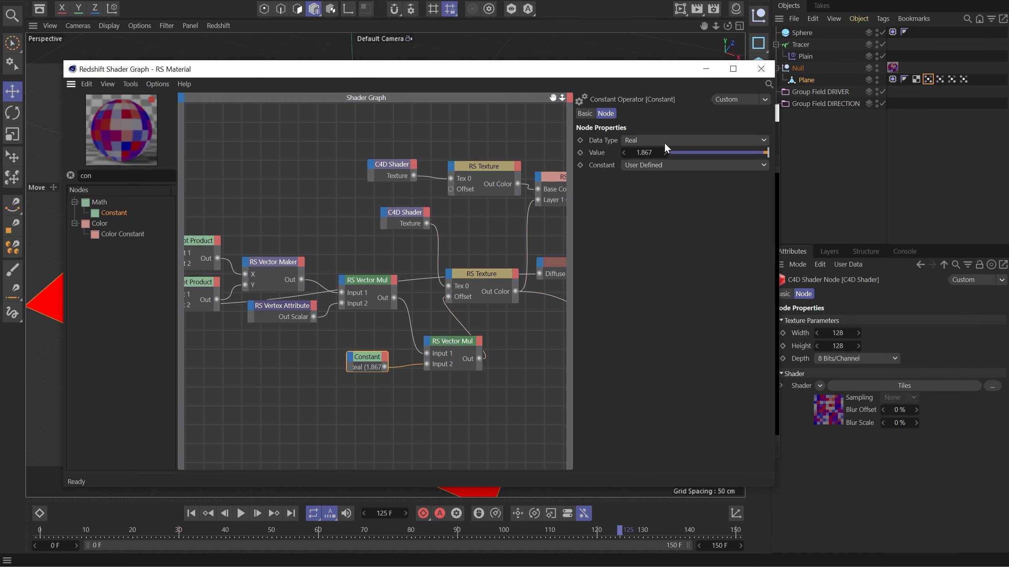
pyautogui.click(643, 153)
pyautogui.click(706, 68)
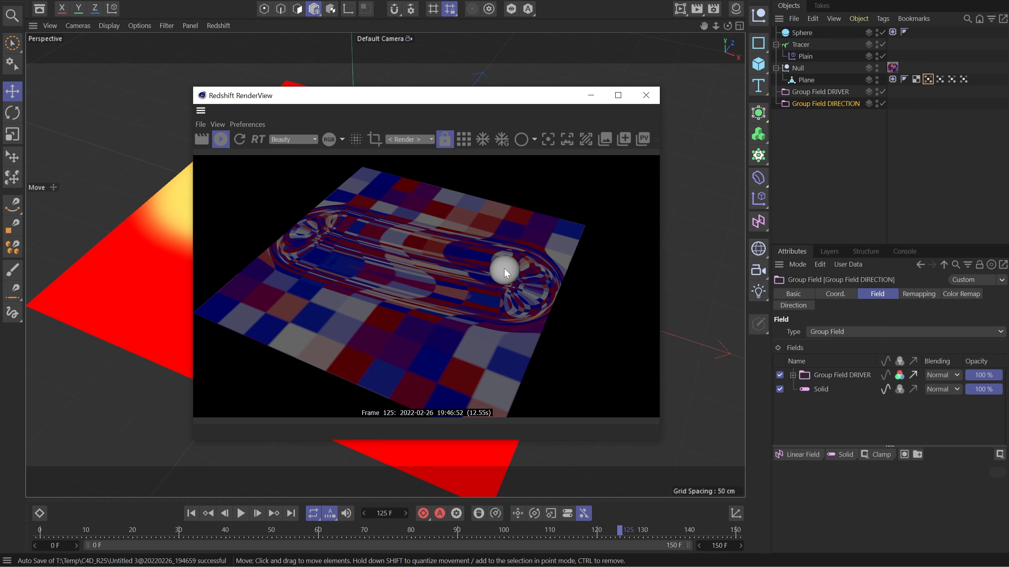
# - Add the Tracer to Group Field DIRECTION, disable its Group Field DRIVER layer, and set the Tracer layer's direction length to Normalize
pyautogui.moveTo(806, 45); pyautogui.dragTo(819, 377)
pyautogui.click(779, 389)
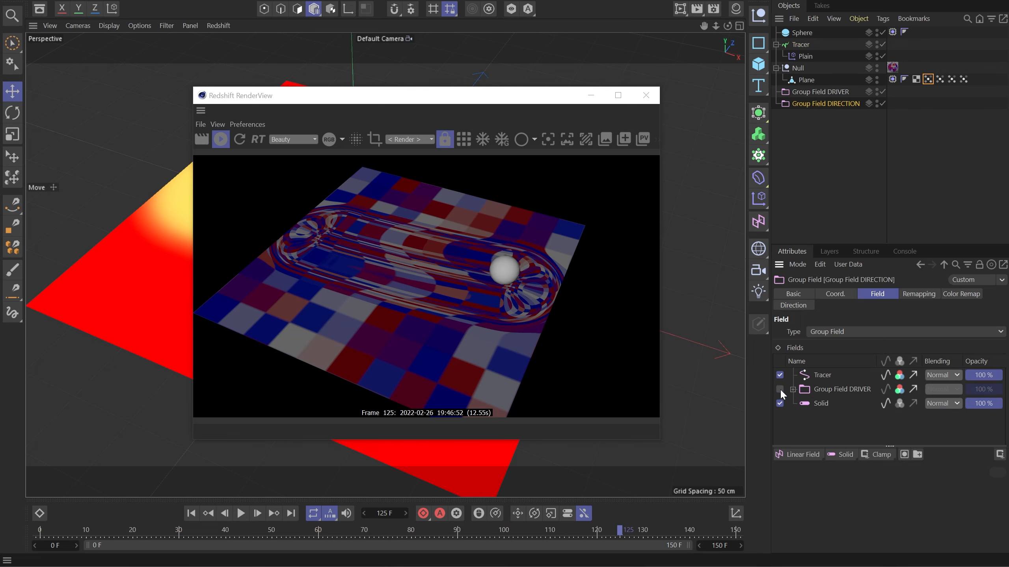
pyautogui.click(823, 375)
pyautogui.scroll(-2, 800, 427)
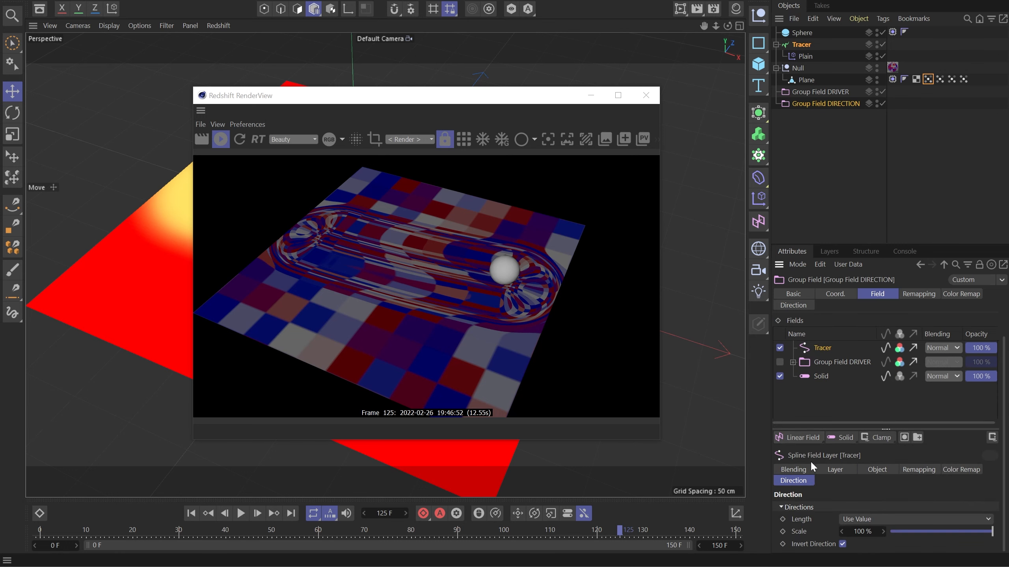
pyautogui.click(870, 519)
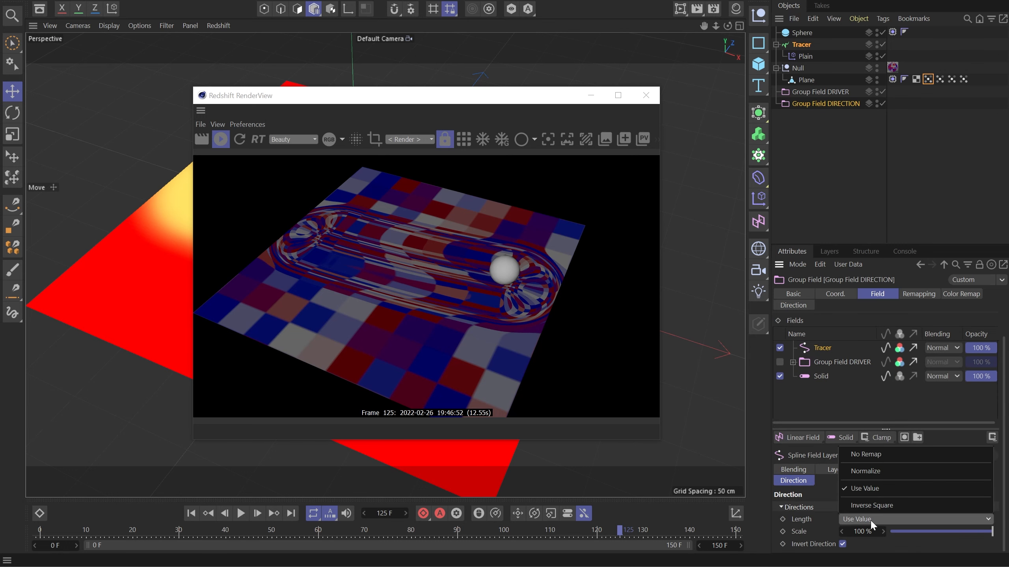
pyautogui.click(879, 469)
pyautogui.click(871, 469)
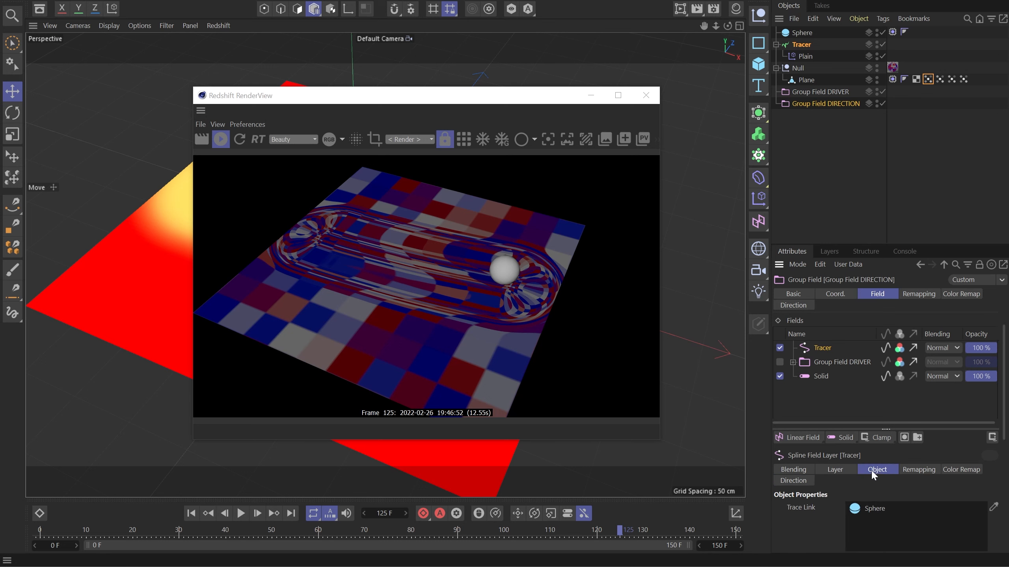
pyautogui.click(846, 459)
pyautogui.scroll(-5, 794, 503)
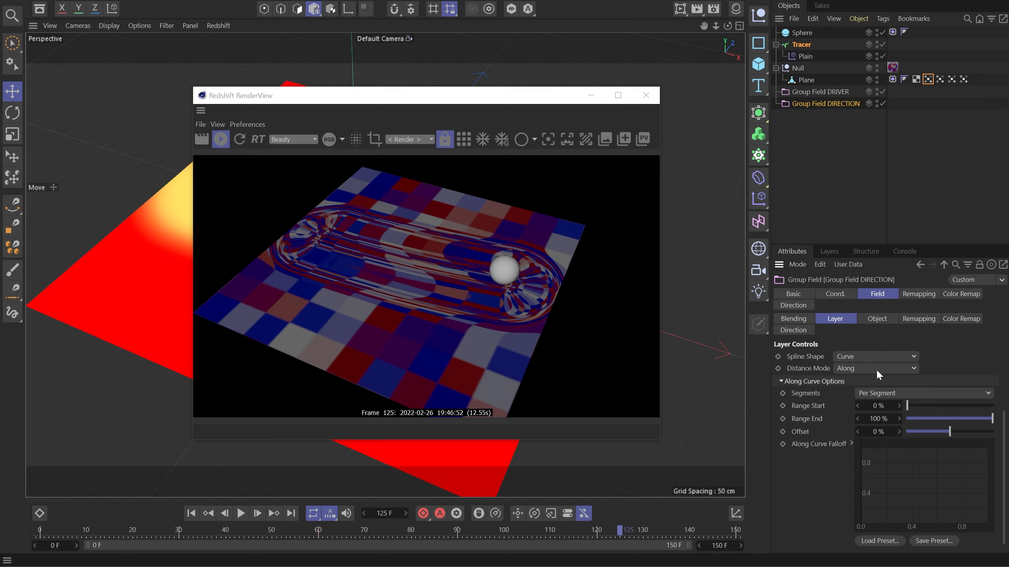
# - Replay the animation from frame 0 to 99 and inspect how the rendered texture is dragged along the sphere's path
pyautogui.click(191, 513)
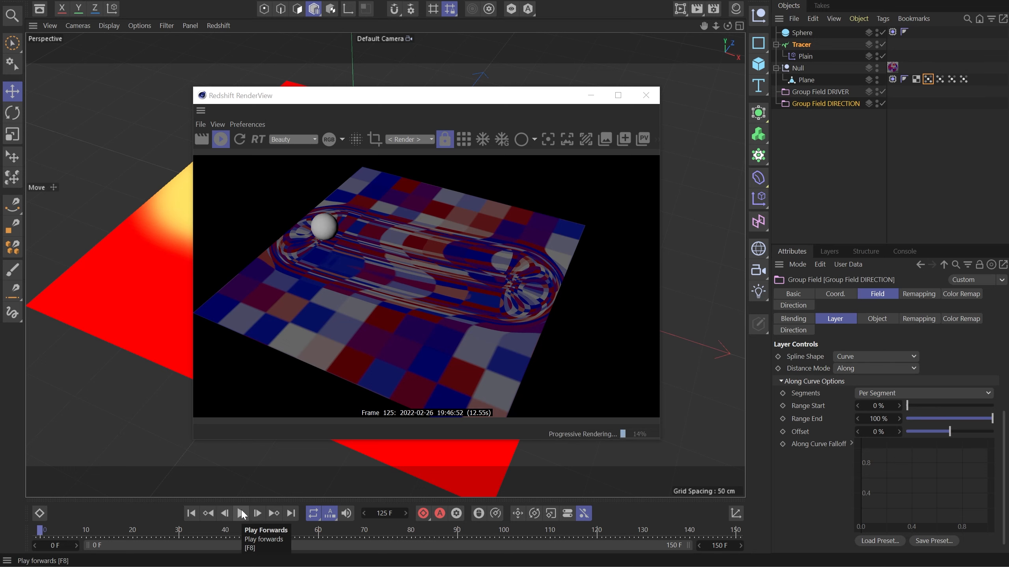
pyautogui.press('a')
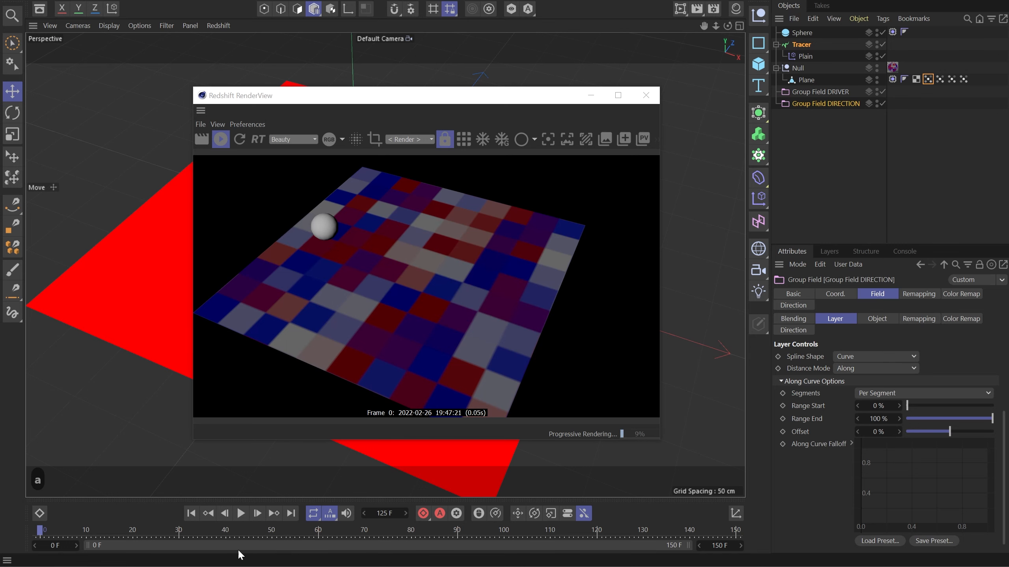
pyautogui.click(241, 513)
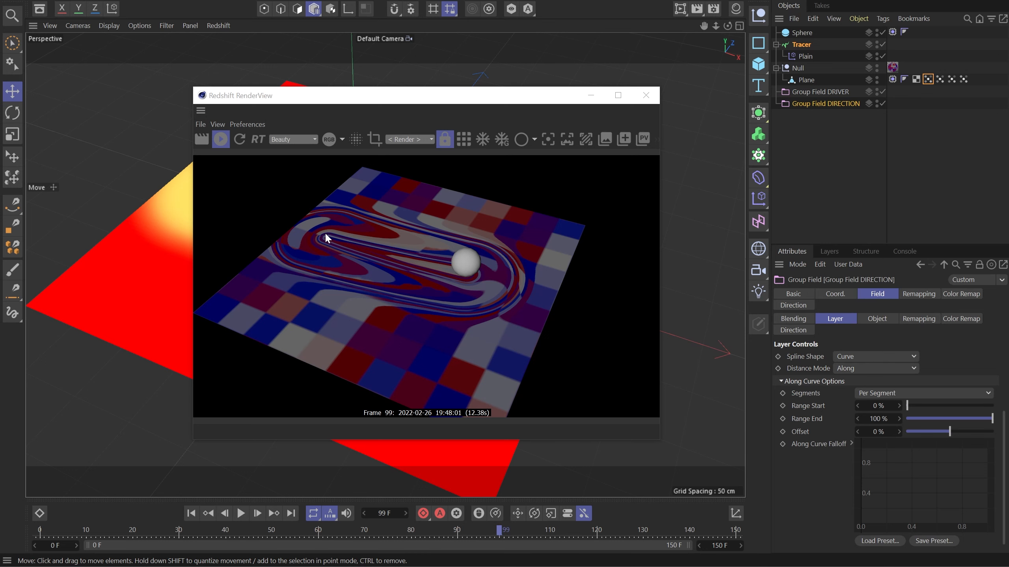
# - Compare the render with the weight vertex map's Curve layer switched off and back on
pyautogui.click(927, 80)
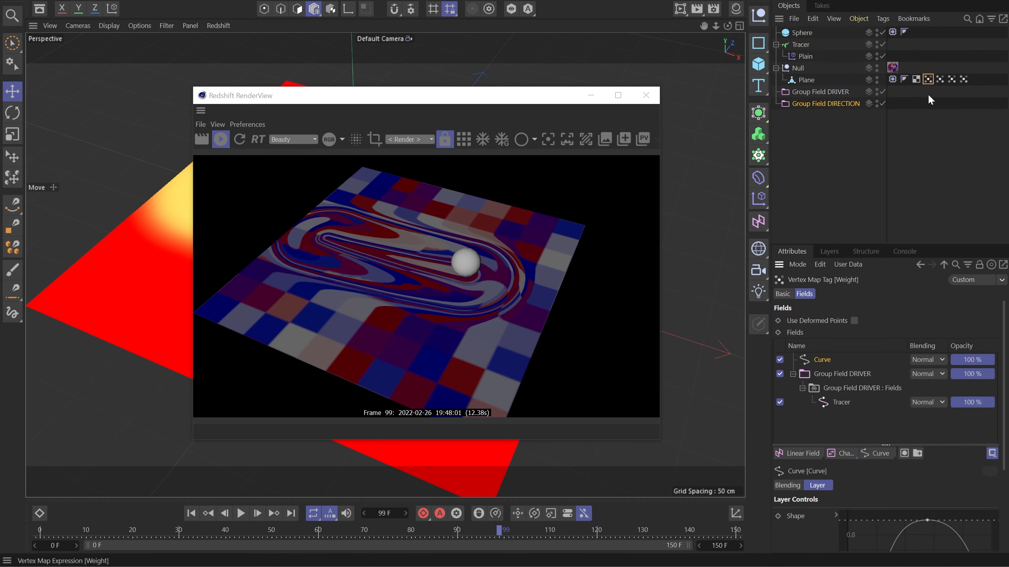
pyautogui.click(779, 360)
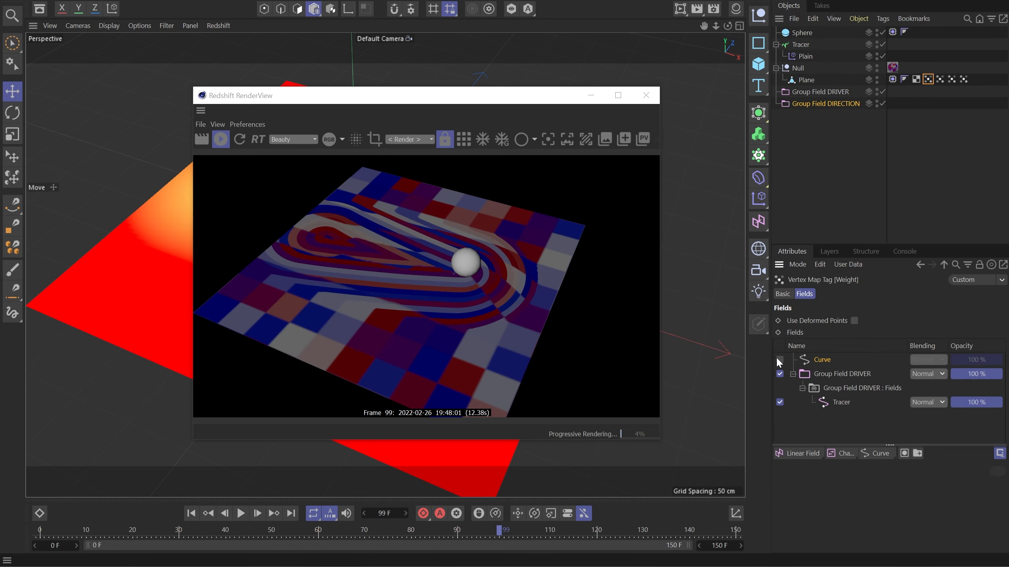
pyautogui.click(779, 359)
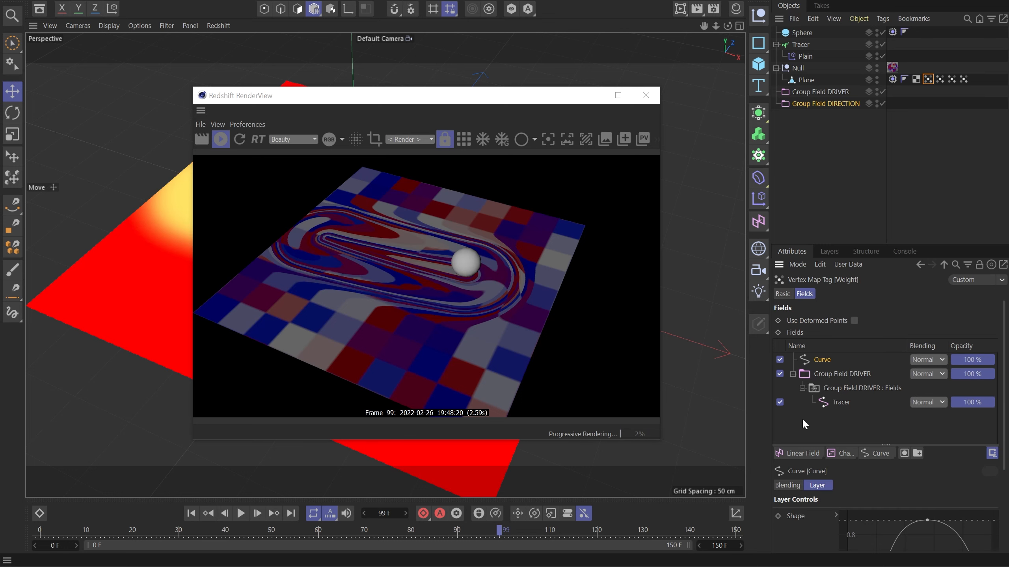
# - Reshape the weight vertex map's Curve layer into a rising ramp by deleting its end point and moving the peak to the end
pyautogui.scroll(-5, 798, 518)
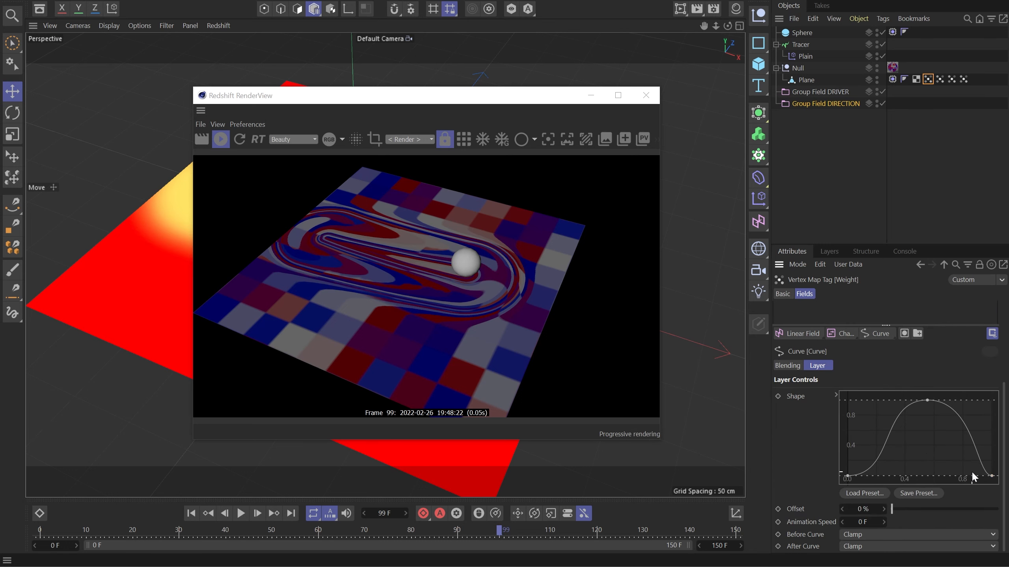
pyautogui.moveTo(969, 466); pyautogui.dragTo(998, 485)
pyautogui.press('Delete')
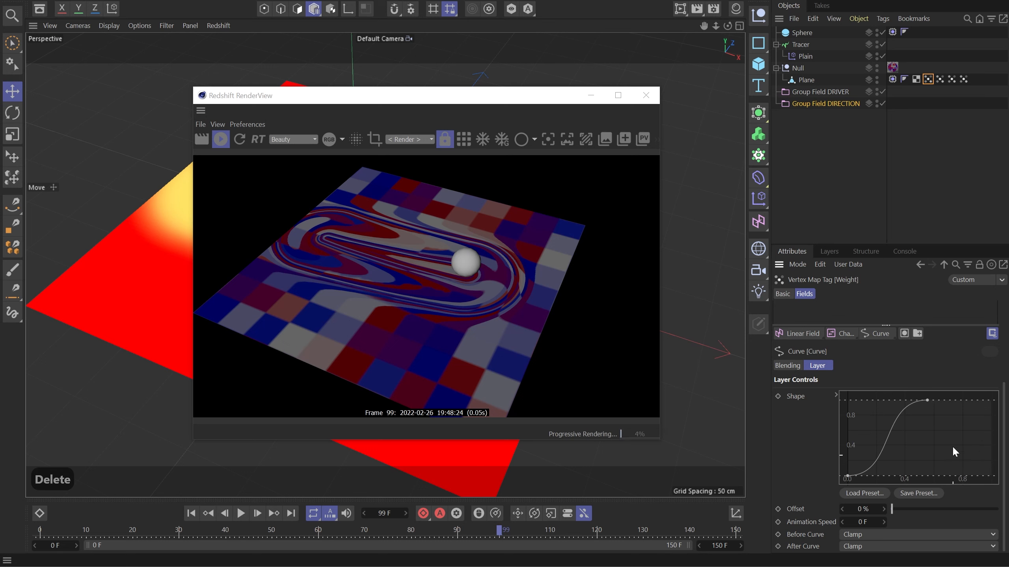
pyautogui.moveTo(927, 519); pyautogui.dragTo(992, 520)
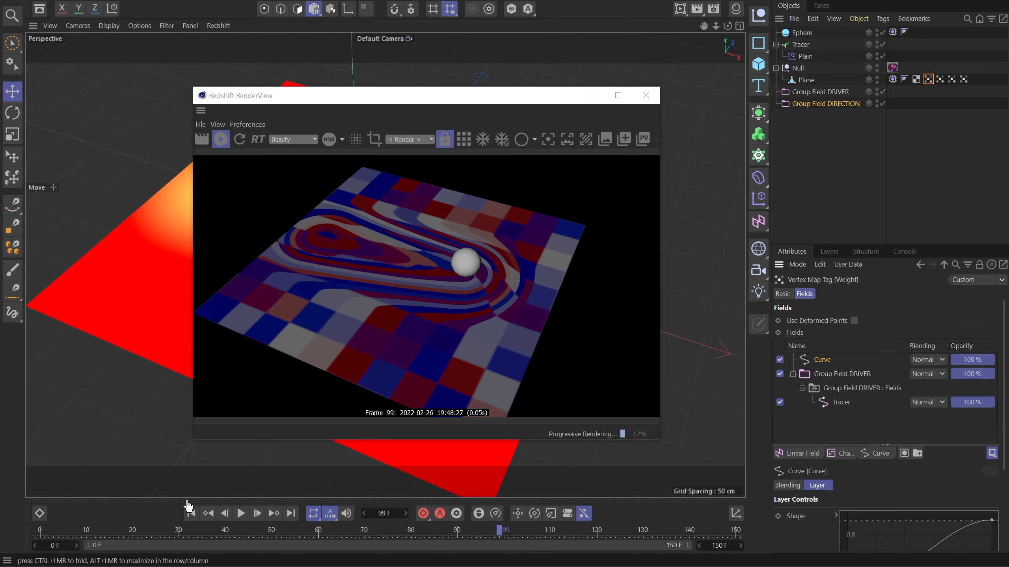
# - Replay the animation from frame 0 to 40 and inspect how the rendered texture distorts around the sphere
pyautogui.click(193, 514)
pyautogui.click(243, 517)
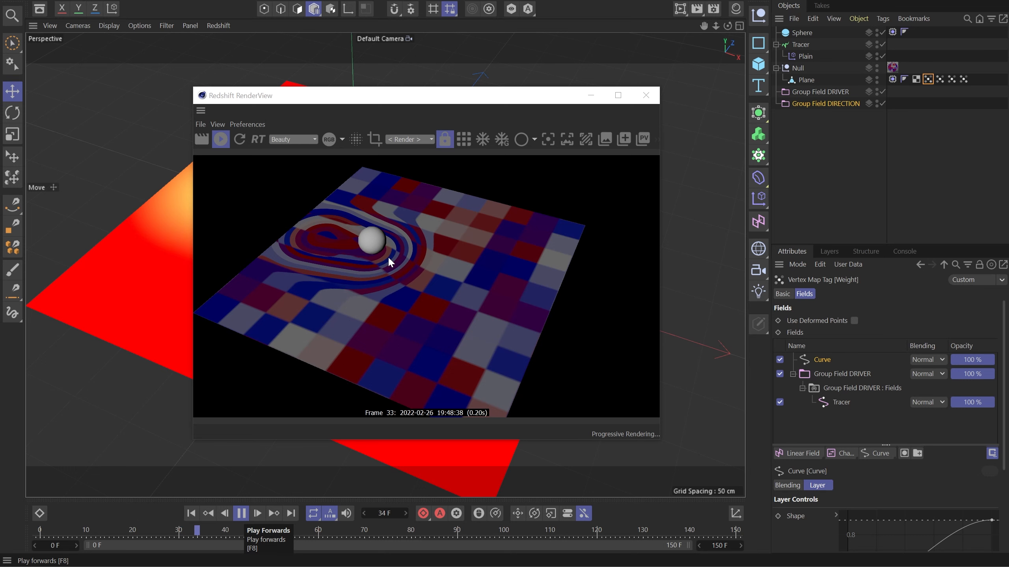
pyautogui.click(241, 513)
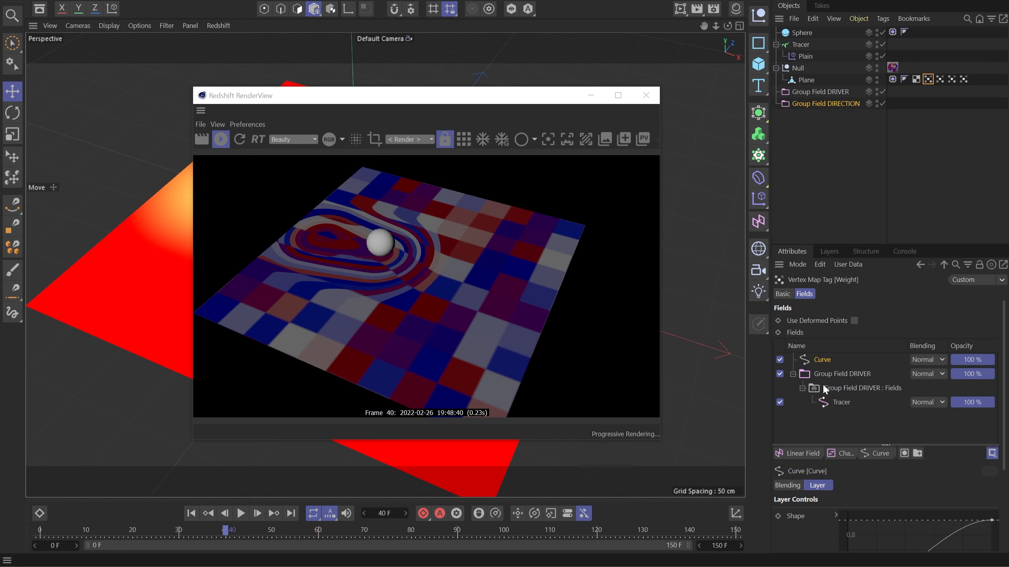
# - In Group Field DIRECTION, disable the Tracer layer and enable the Group Field DRIVER layer
pyautogui.click(826, 103)
pyautogui.click(780, 375)
pyautogui.click(780, 389)
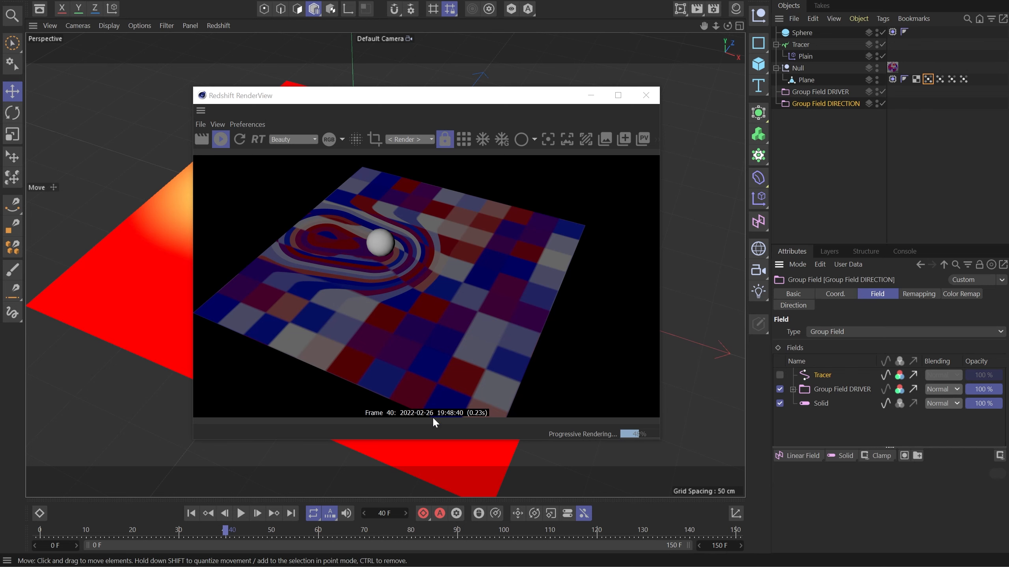
# - Refresh the scene and play on from frame 40 to 47 to inspect the texture displacement with the driver-based direction
pyautogui.press('a')
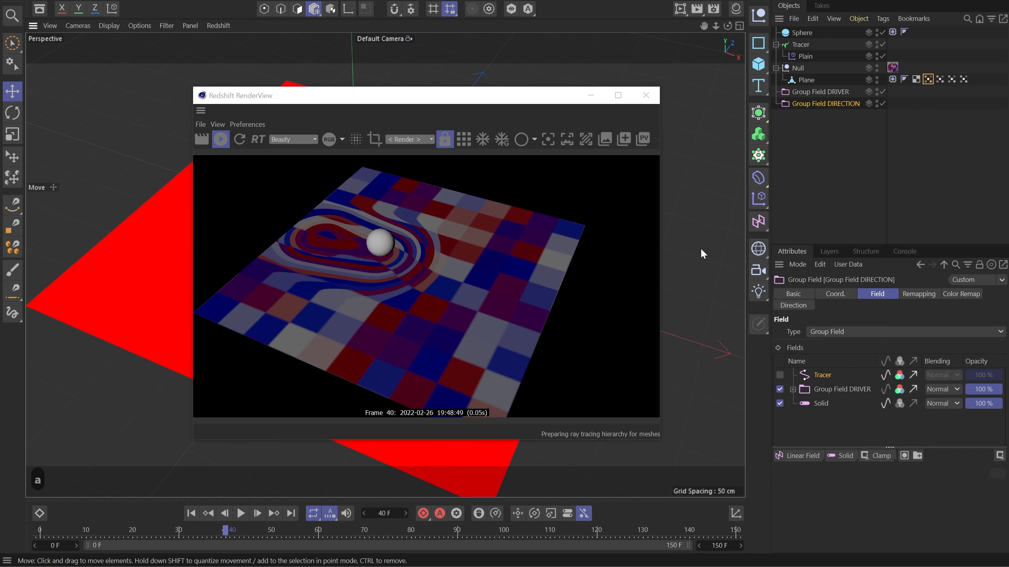
pyautogui.click(241, 513)
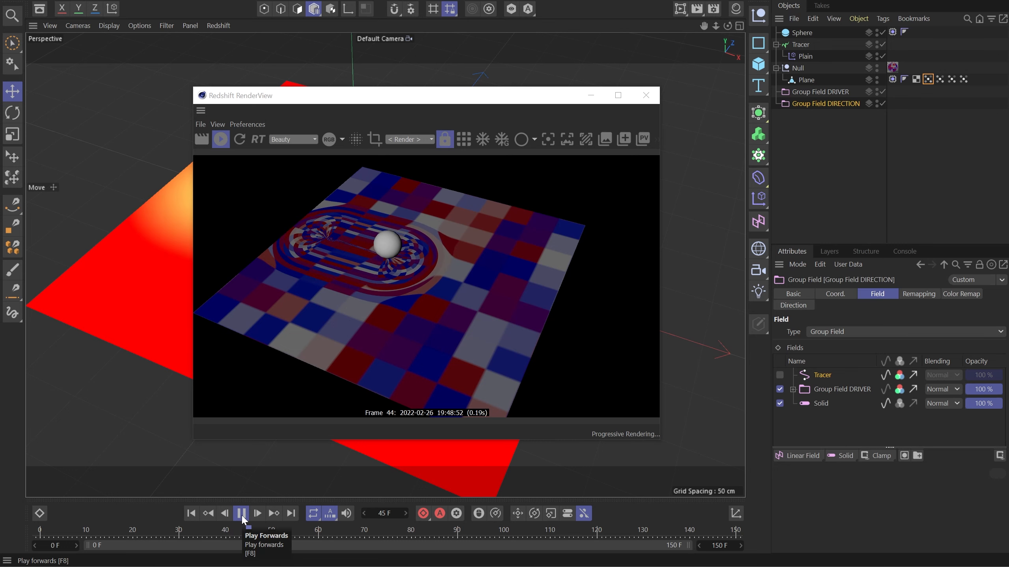
pyautogui.click(241, 515)
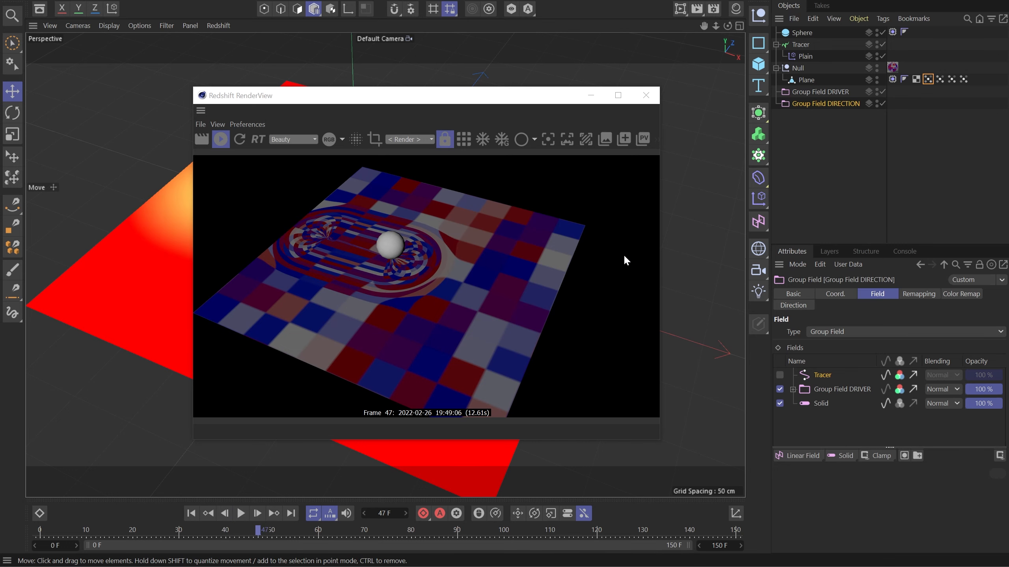